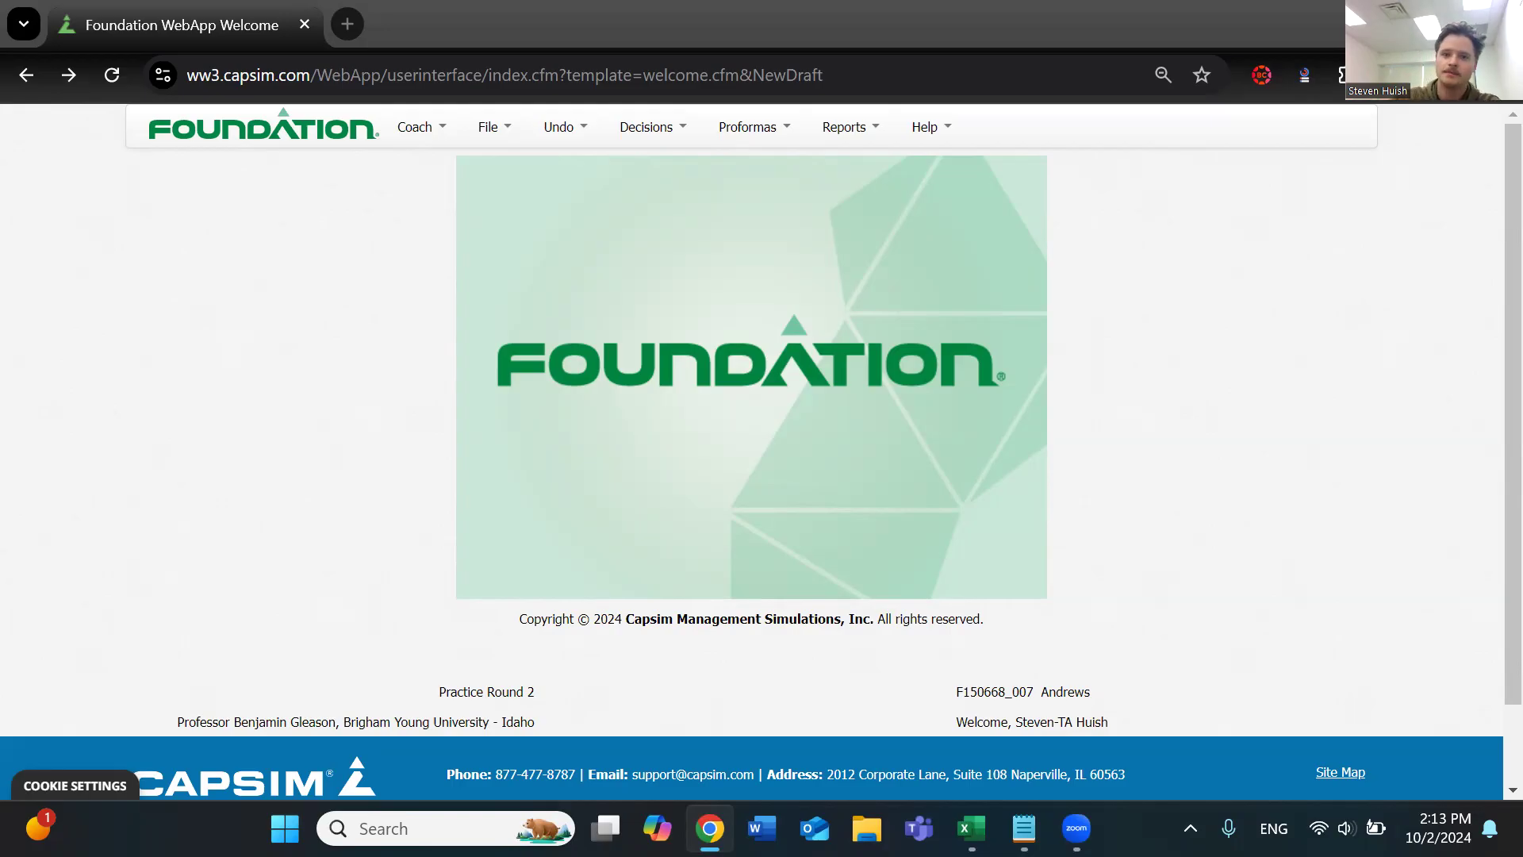
Open the Production & HR decisions page
left_click(761, 126)
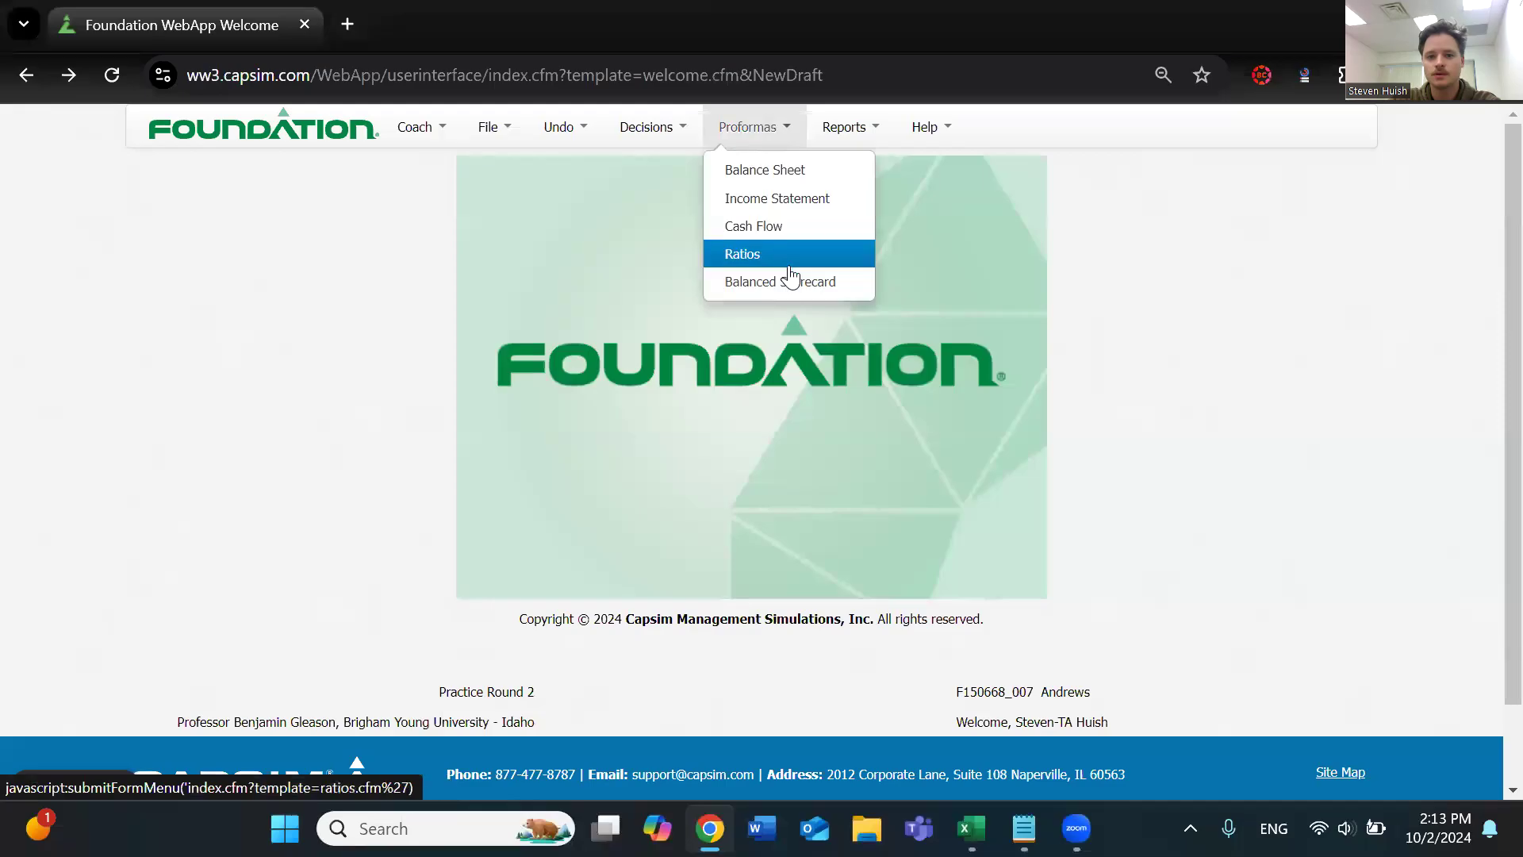
left_click(682, 128)
left_click(704, 226)
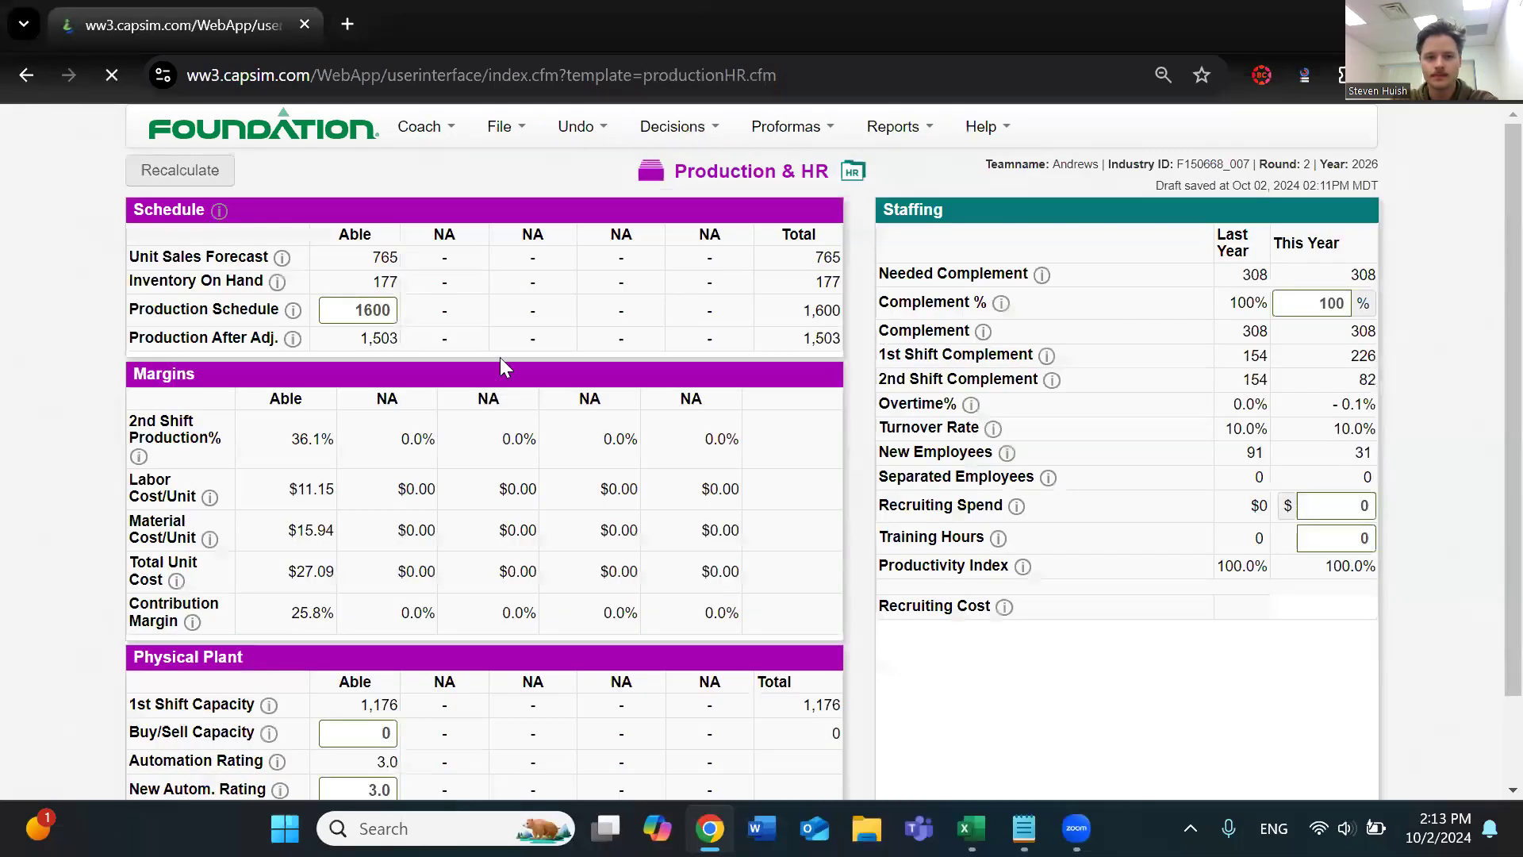
Examine the Production Schedule, 1st Shift Capacity and Buy/Sell Capacity rows for the Able product
double_click(150, 332)
left_click_drag(256, 332, 262, 332)
scroll(495, 370, "down", 3)
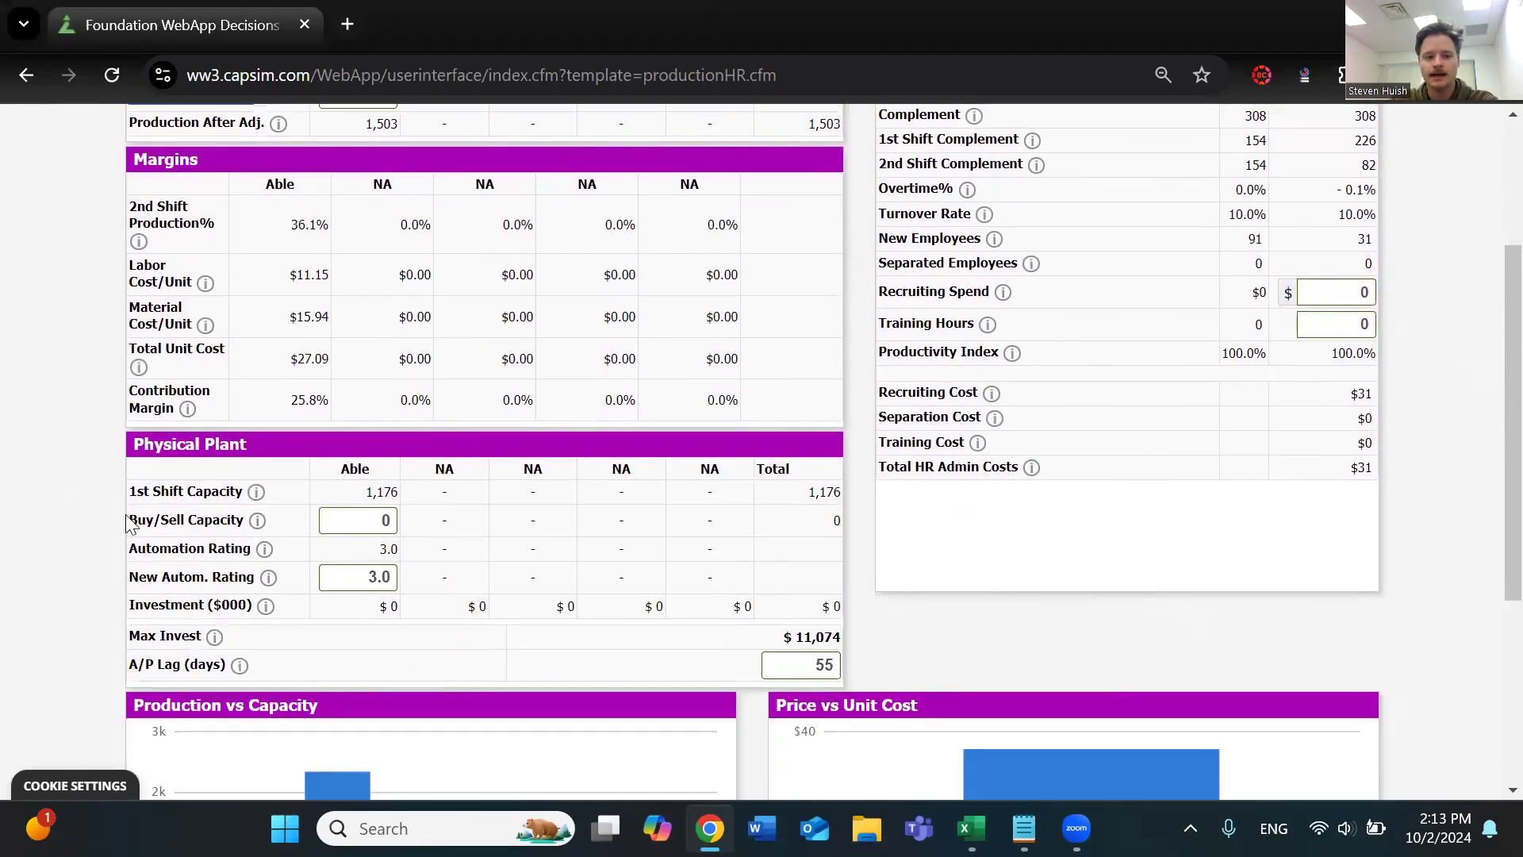
left_click_drag(128, 492, 243, 492)
left_click(175, 516)
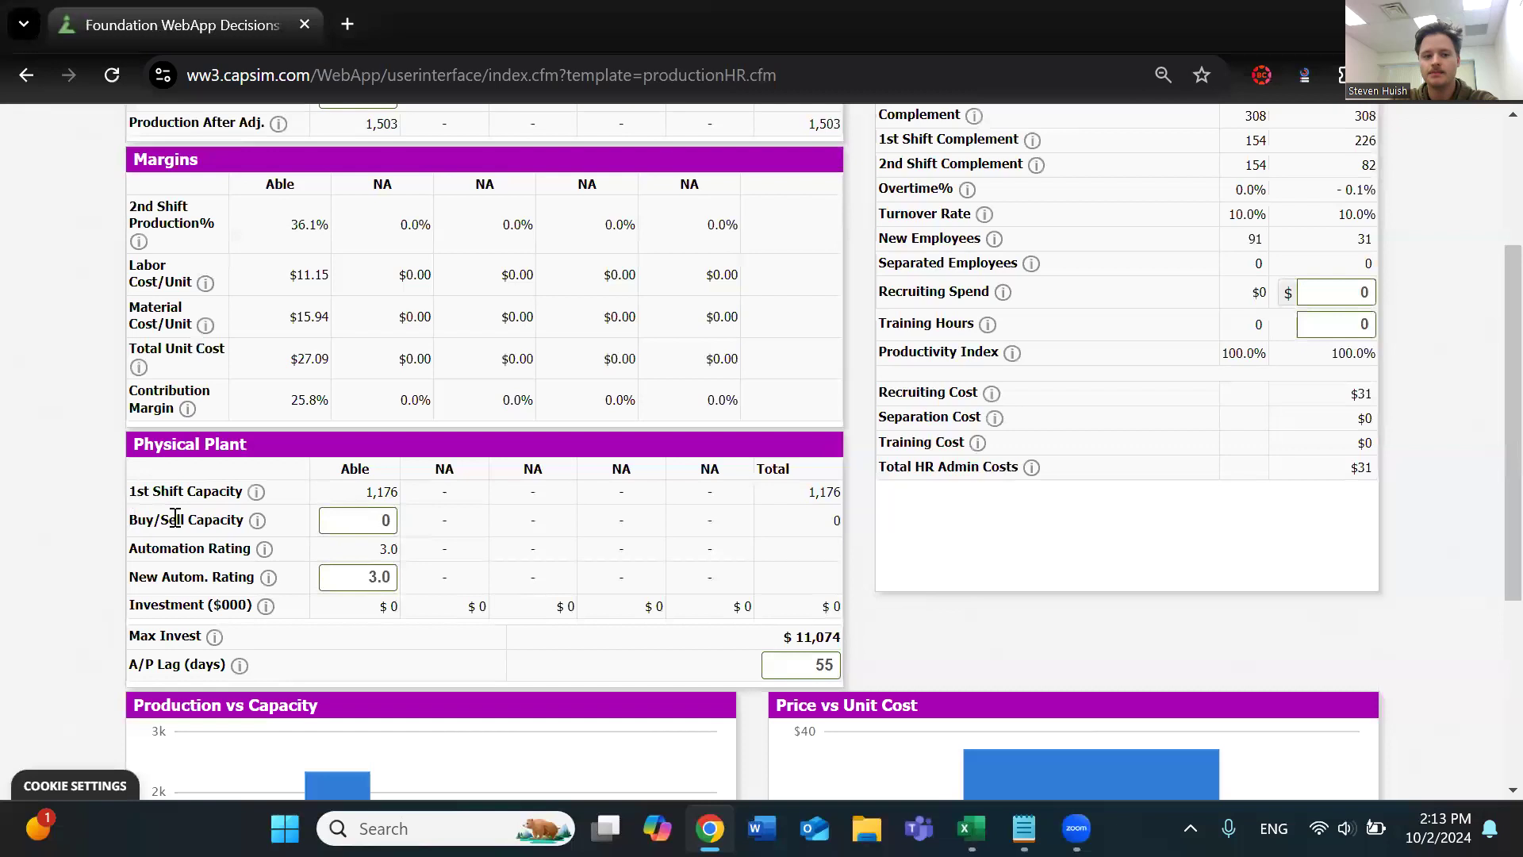
left_click_drag(138, 520, 244, 522)
triple_click(214, 510)
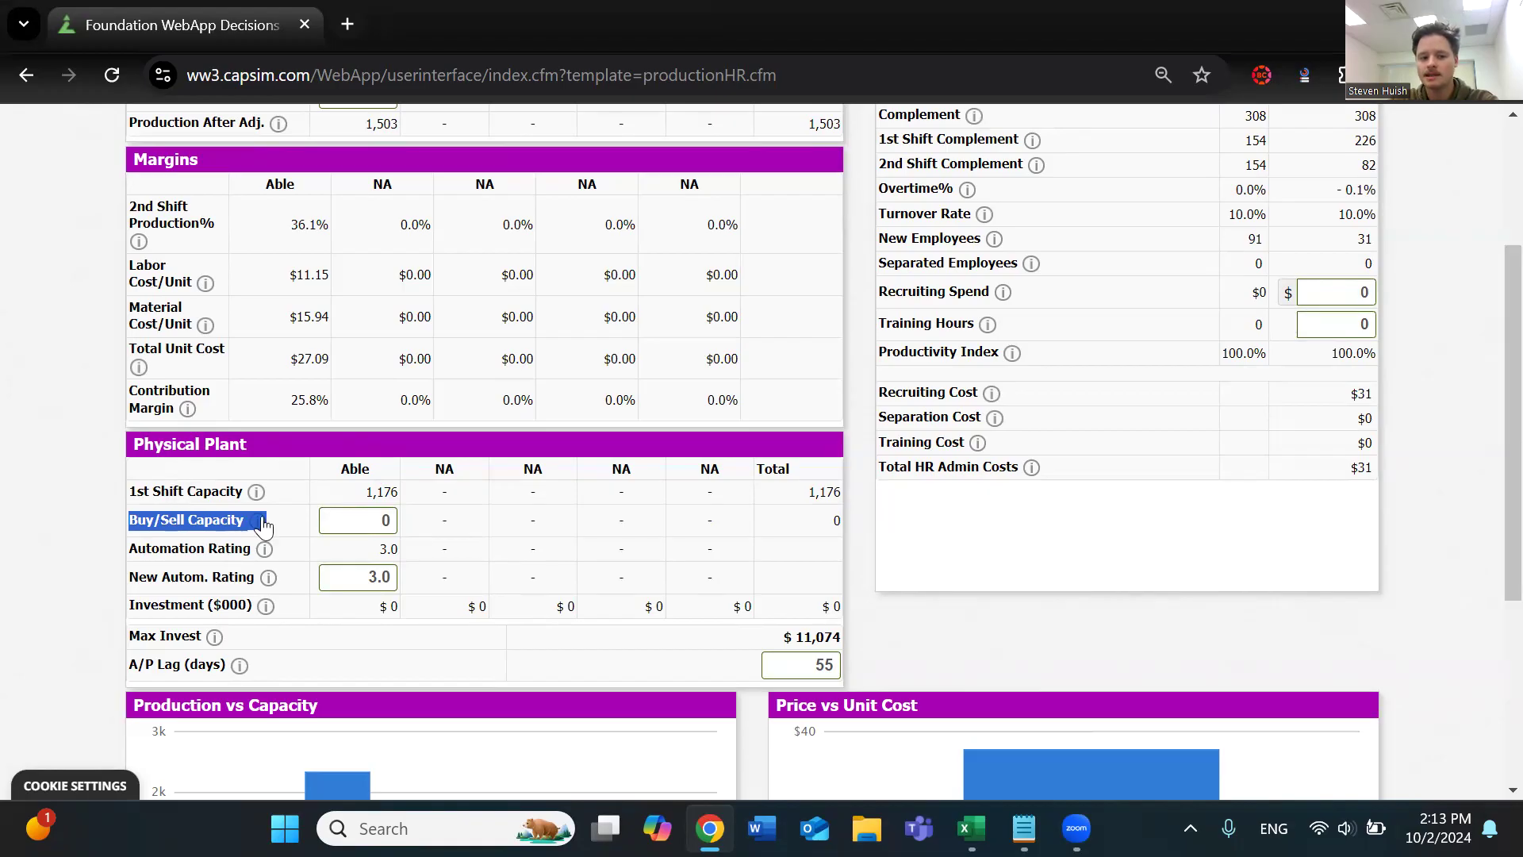
double_click(215, 492)
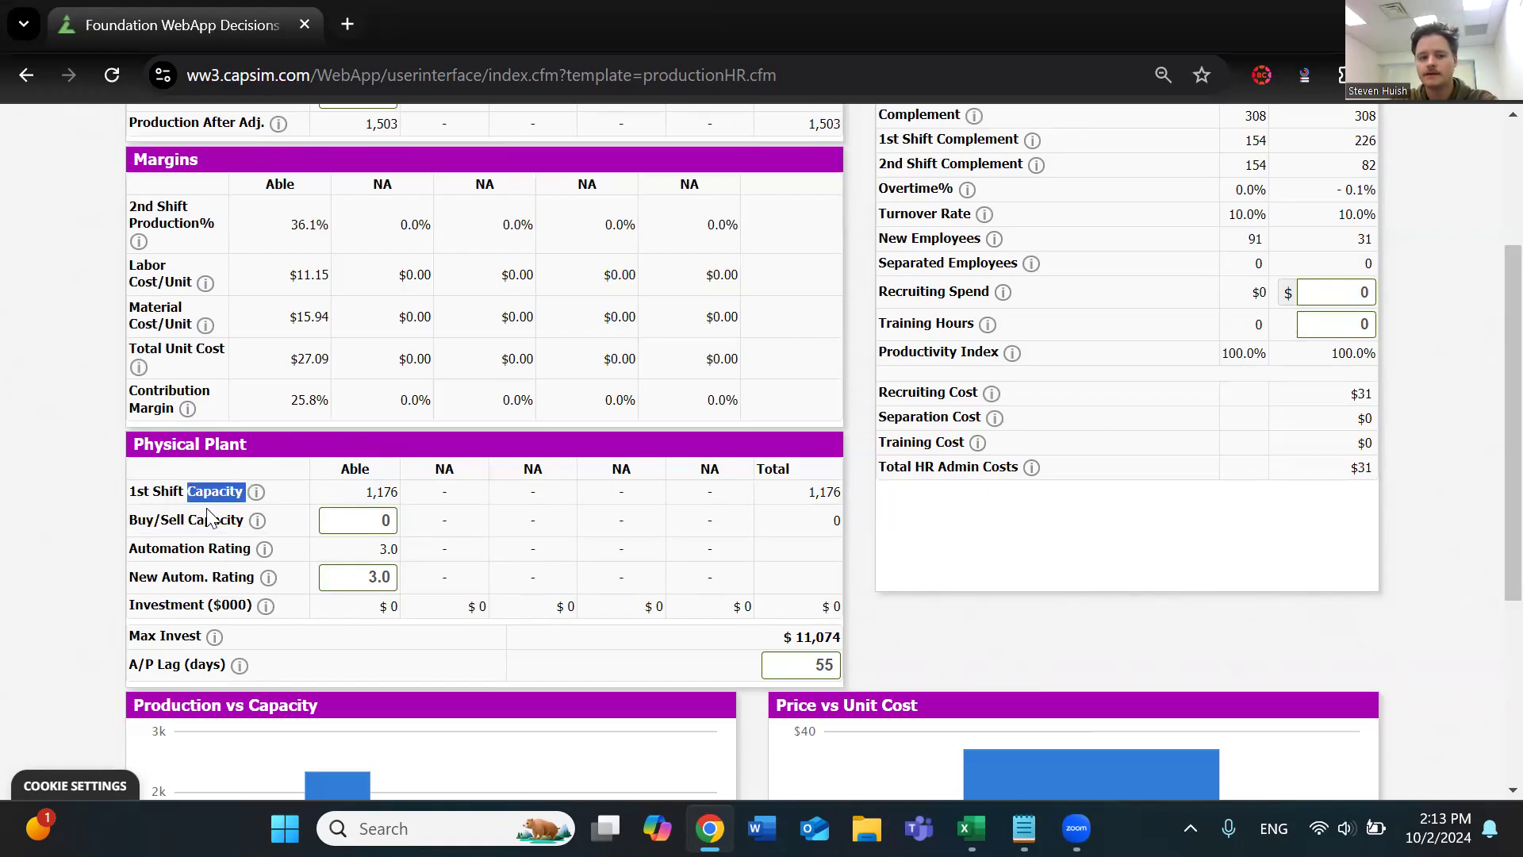
scroll(242, 403, "up", 2)
triple_click(200, 213)
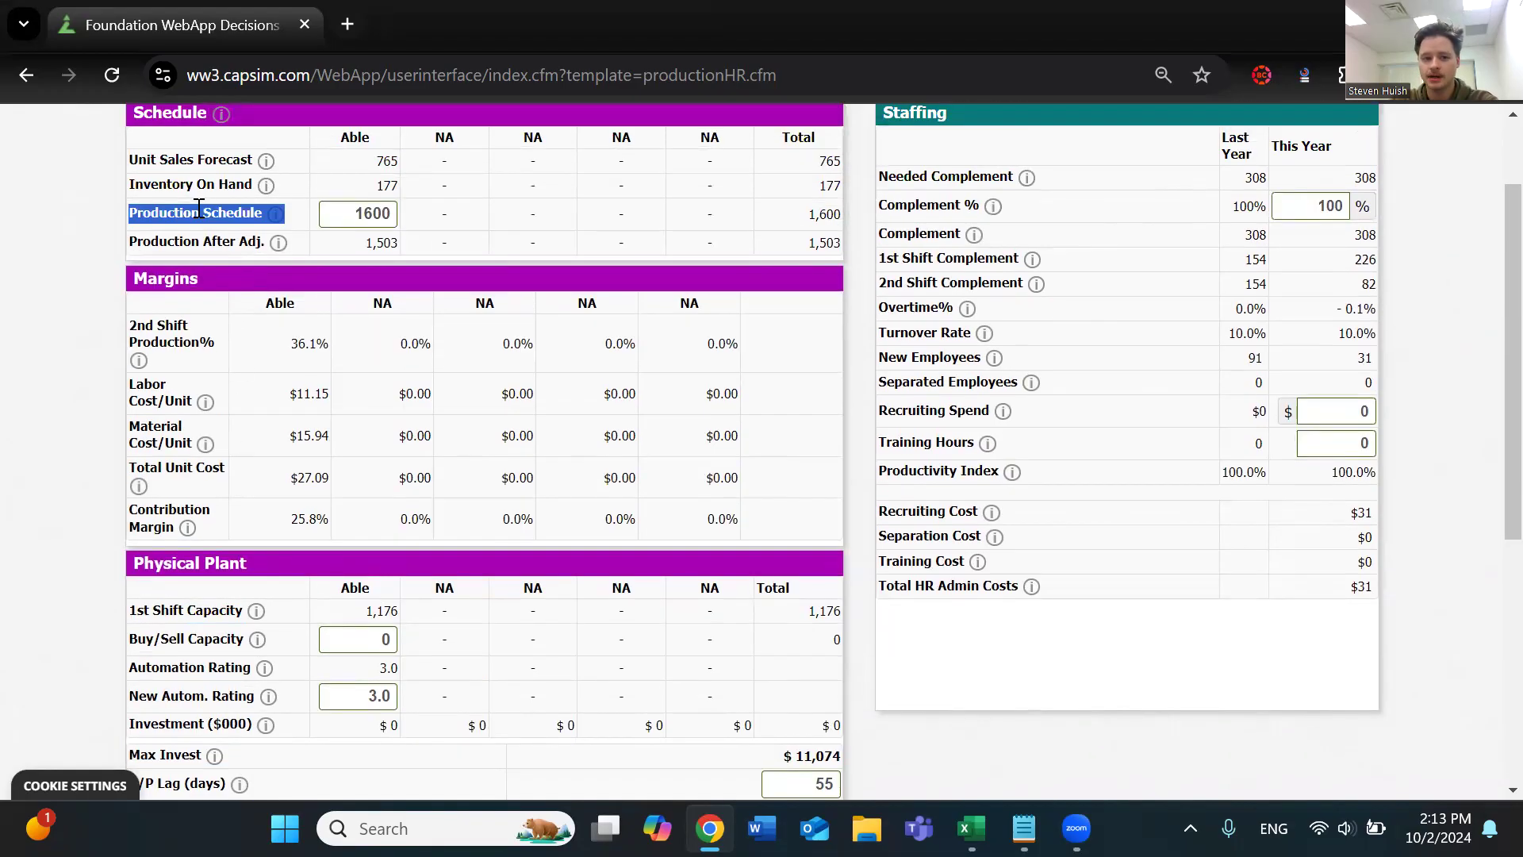
left_click(354, 214)
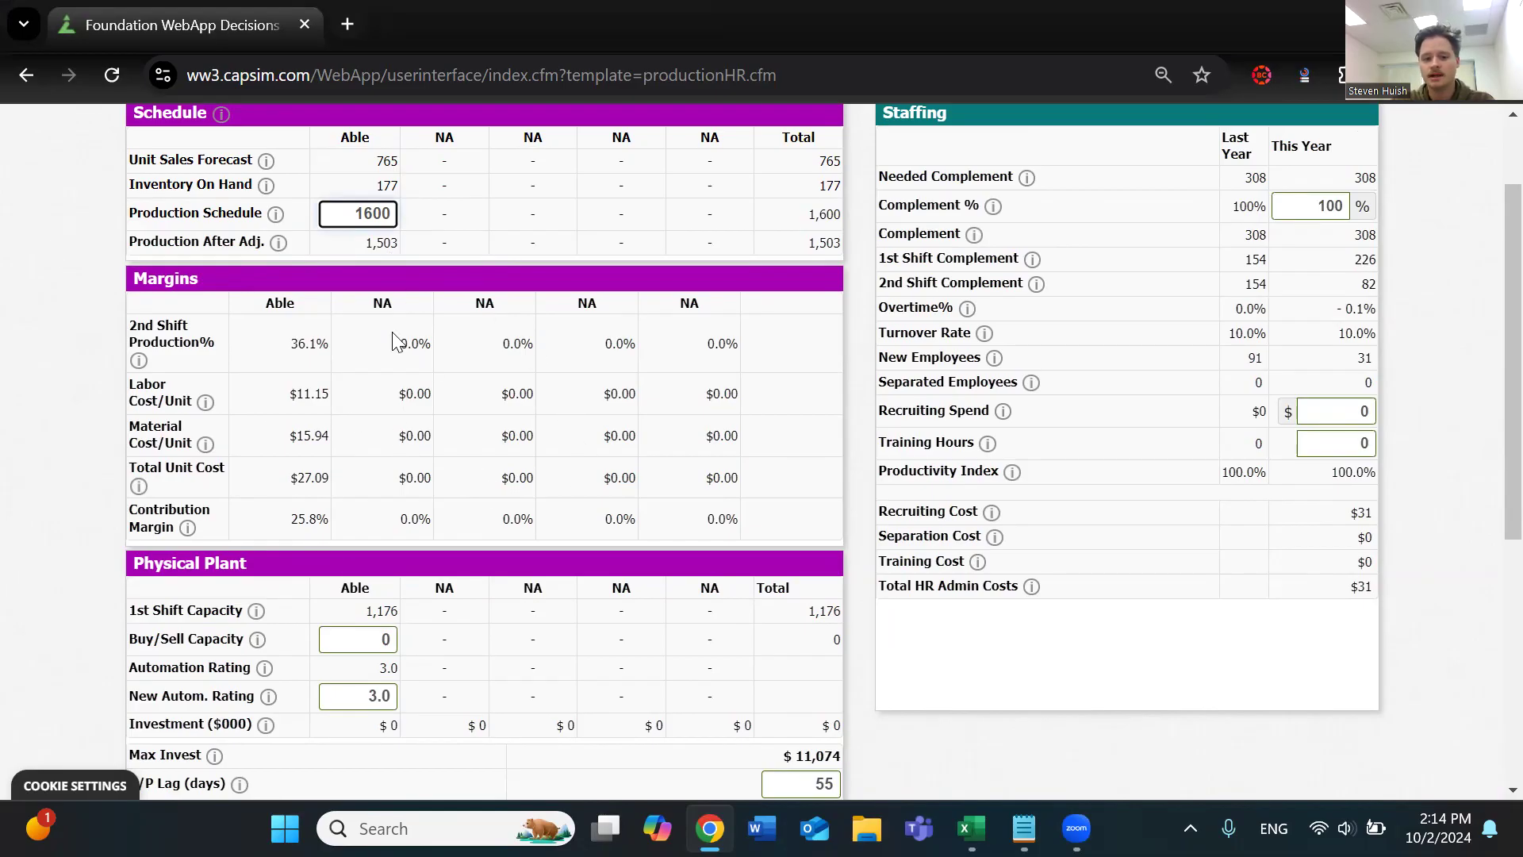
left_click(361, 640)
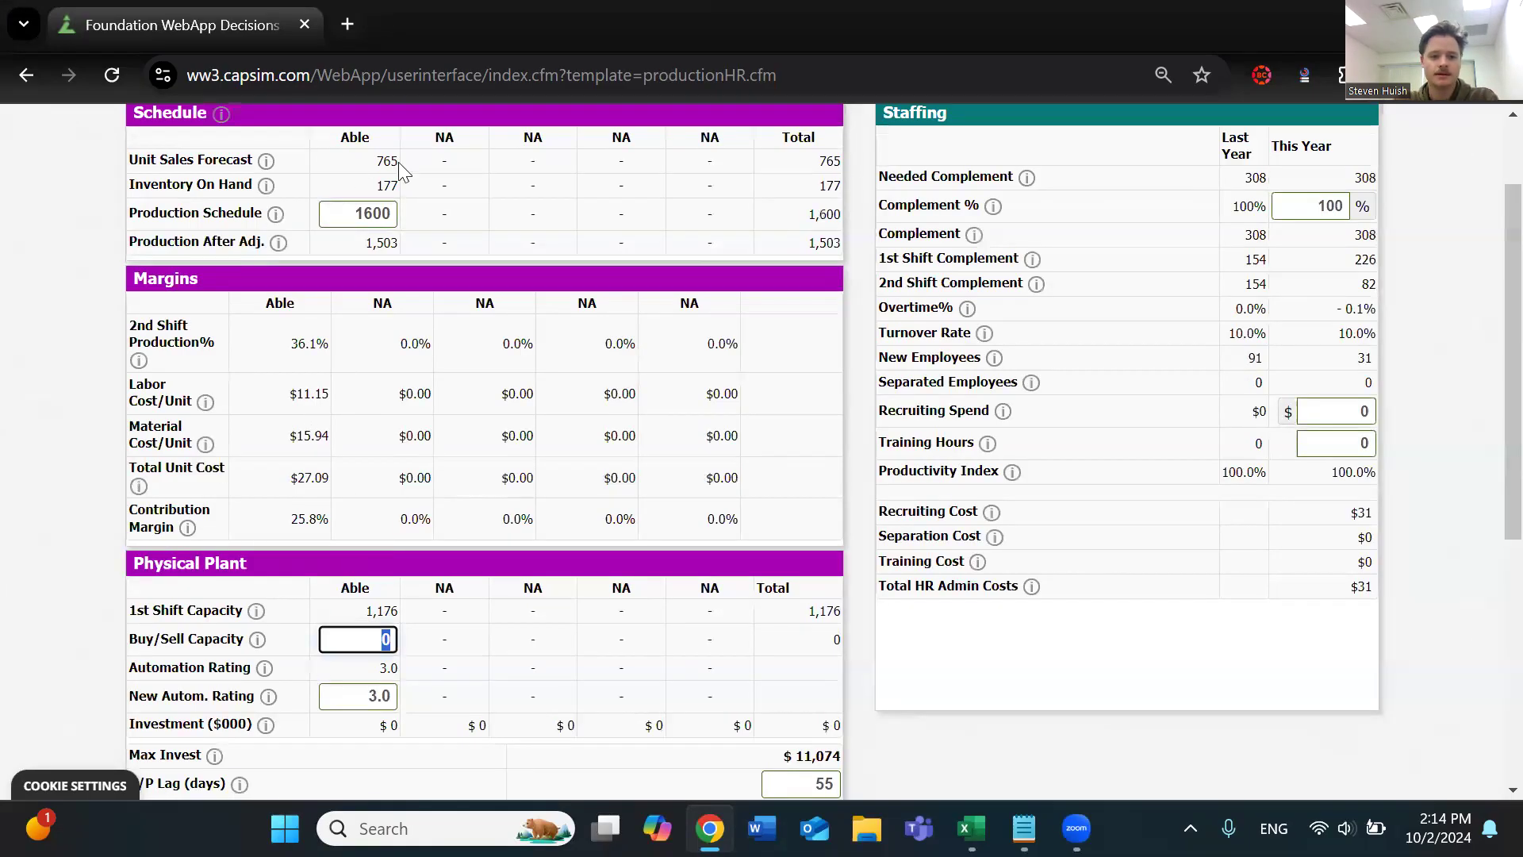
Read the help note for Production Schedule
left_click(373, 212)
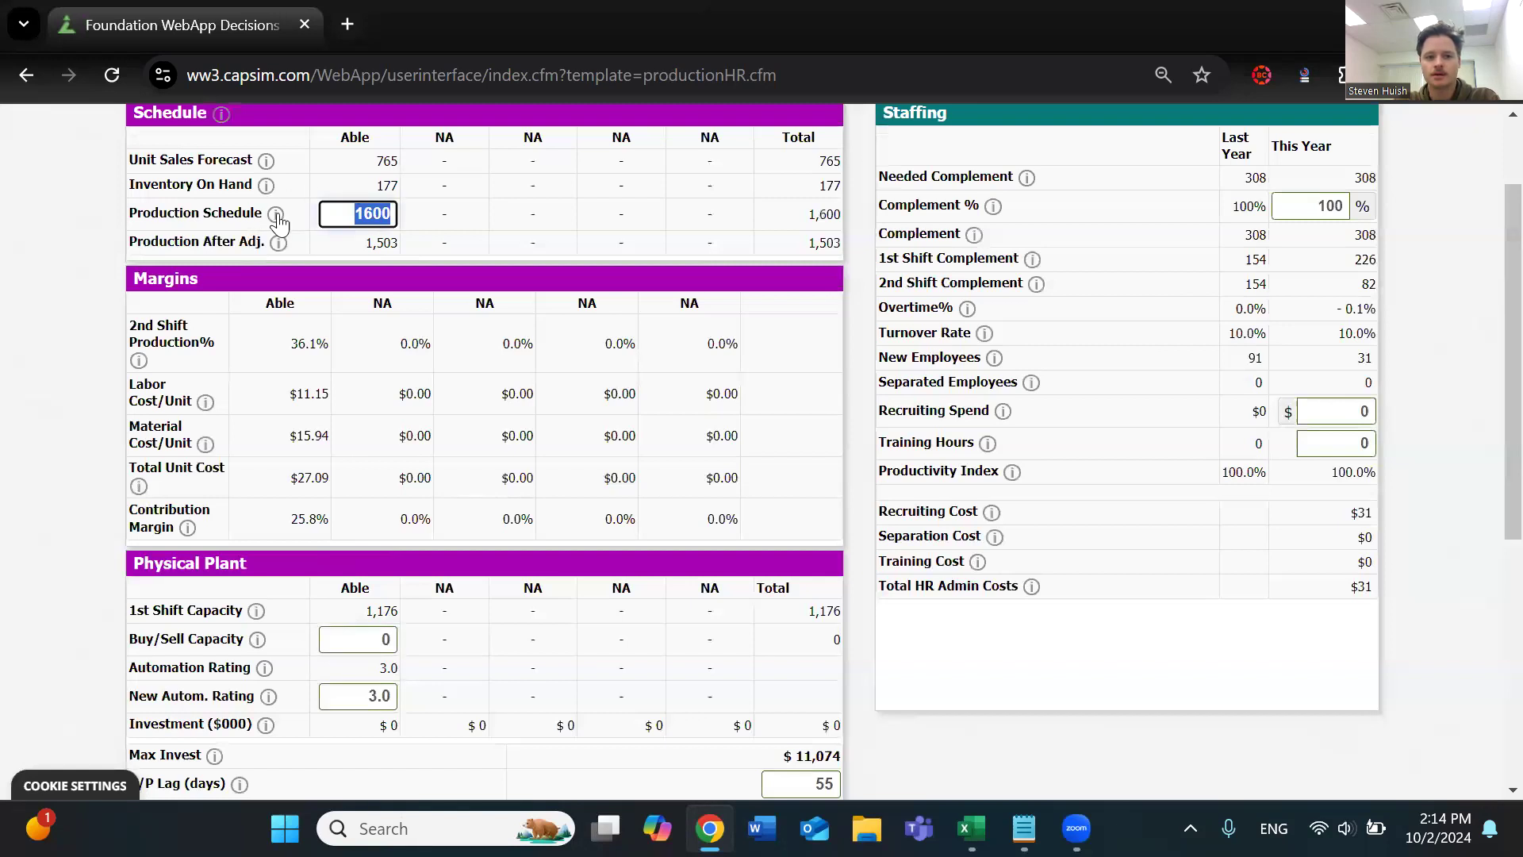
mouse_move(275, 214)
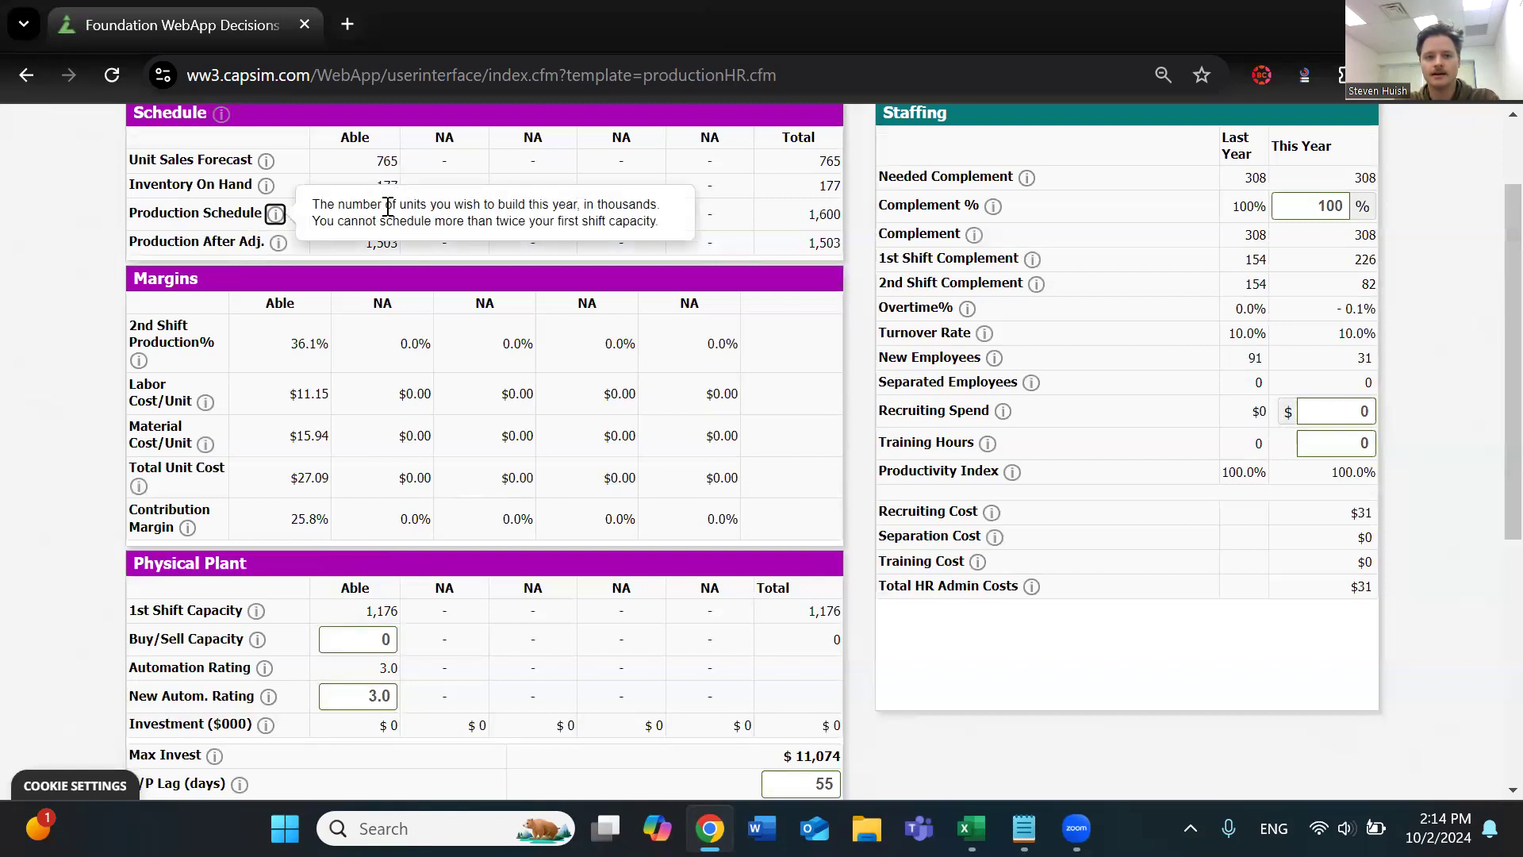
left_click_drag(311, 205, 567, 204)
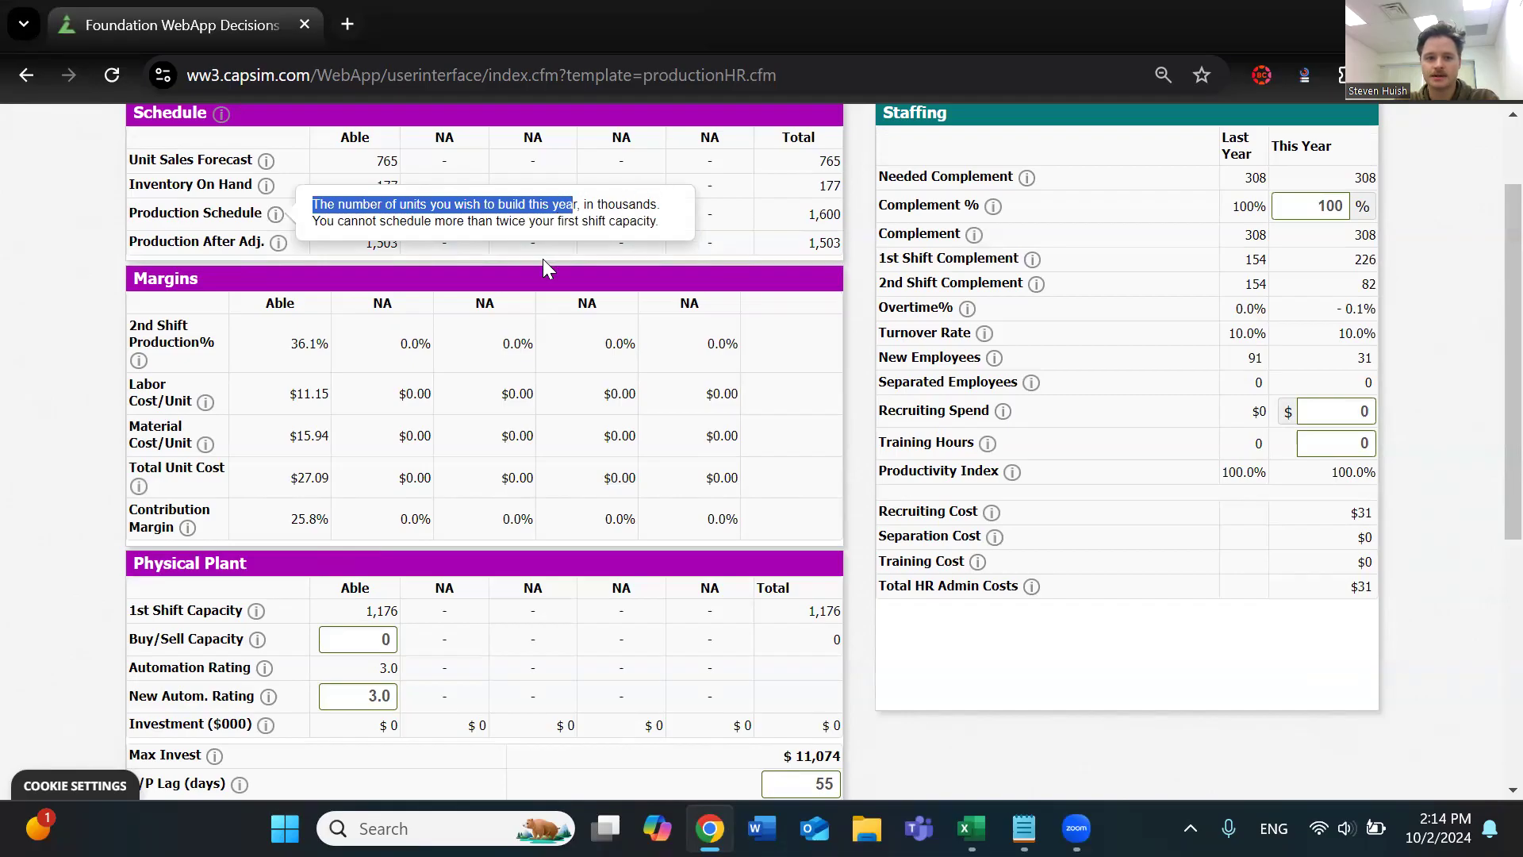
Set Able's production schedule to 1 and look at the Production After Adj. row beneath it
left_click_drag(340, 212, 408, 219)
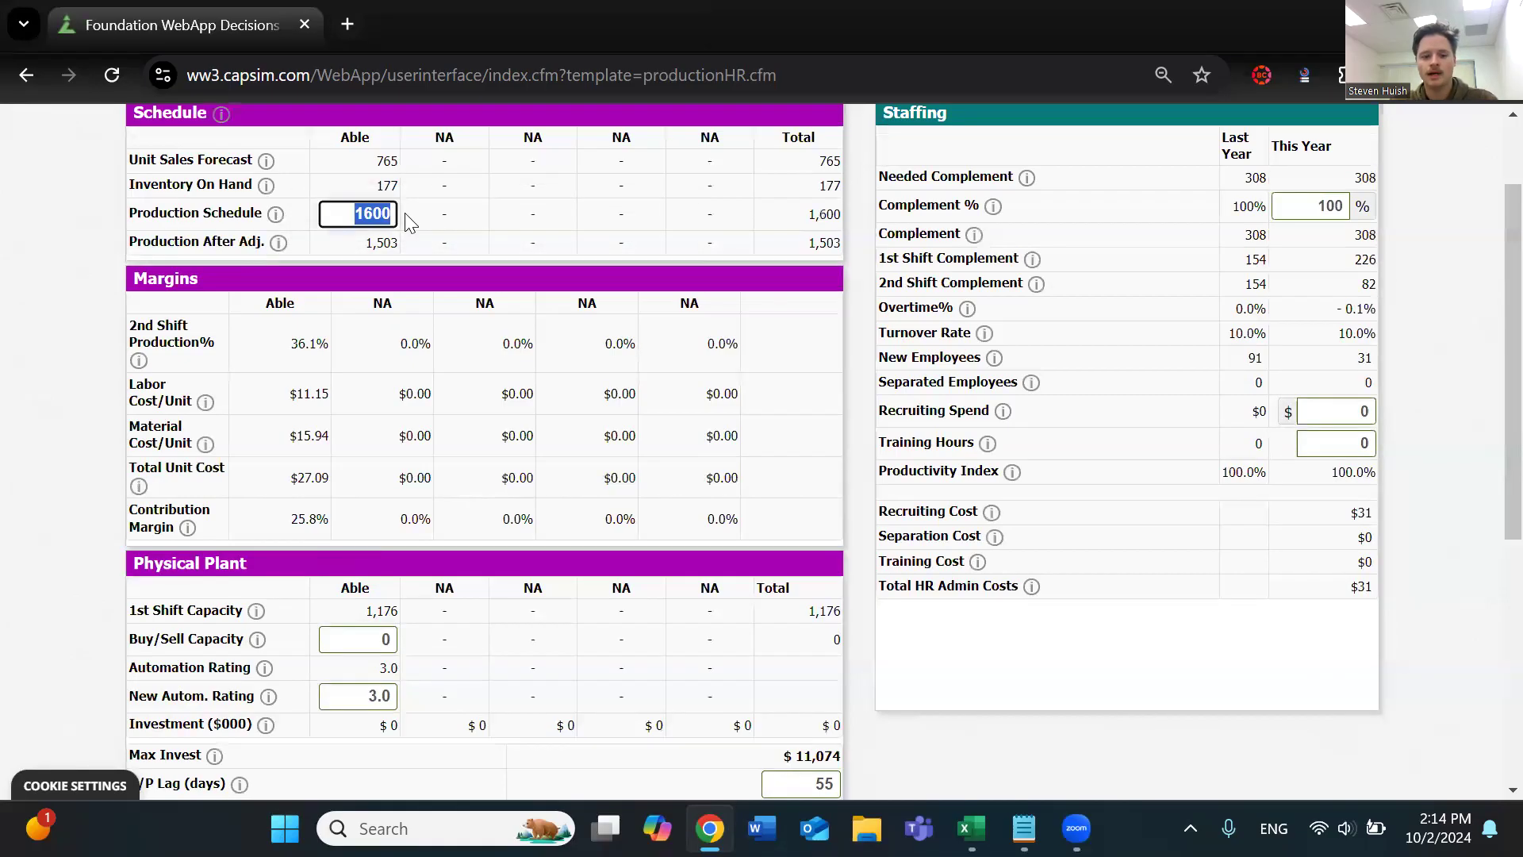
type("1")
left_click(441, 215)
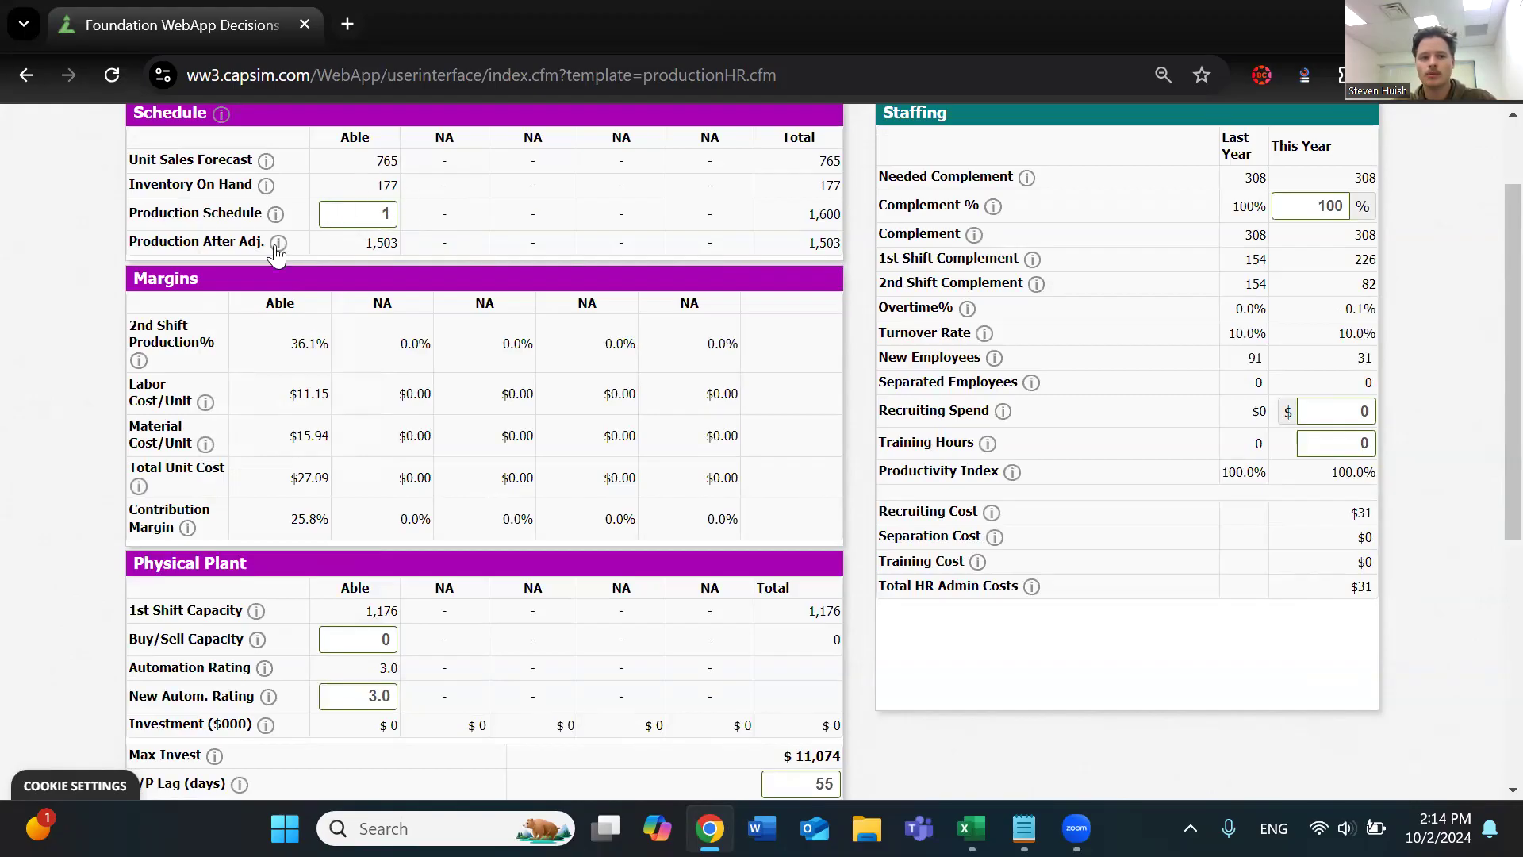
double_click(180, 216)
double_click(181, 239)
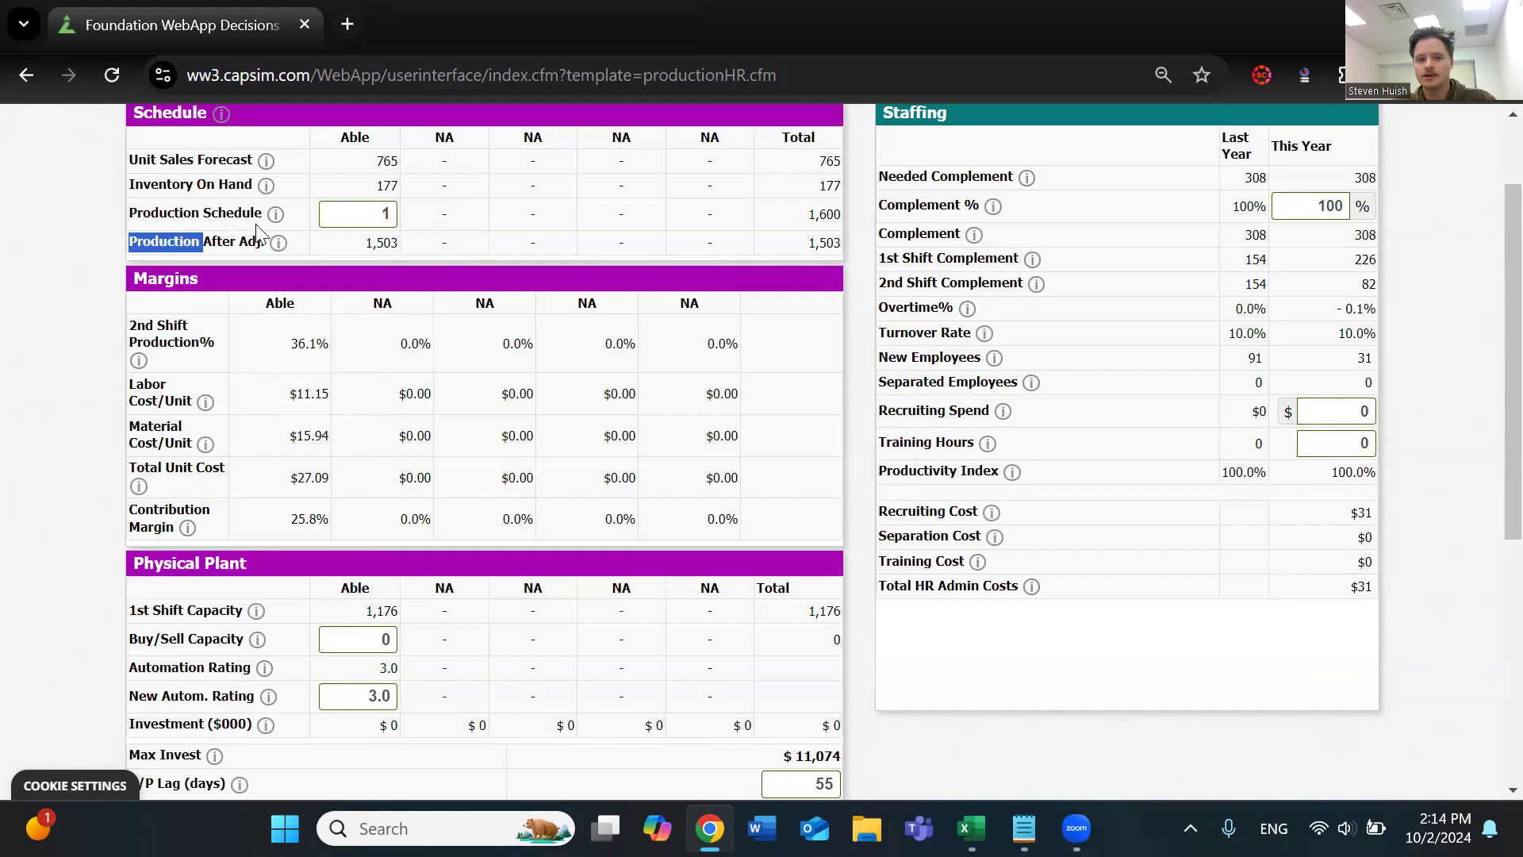
left_click(367, 216)
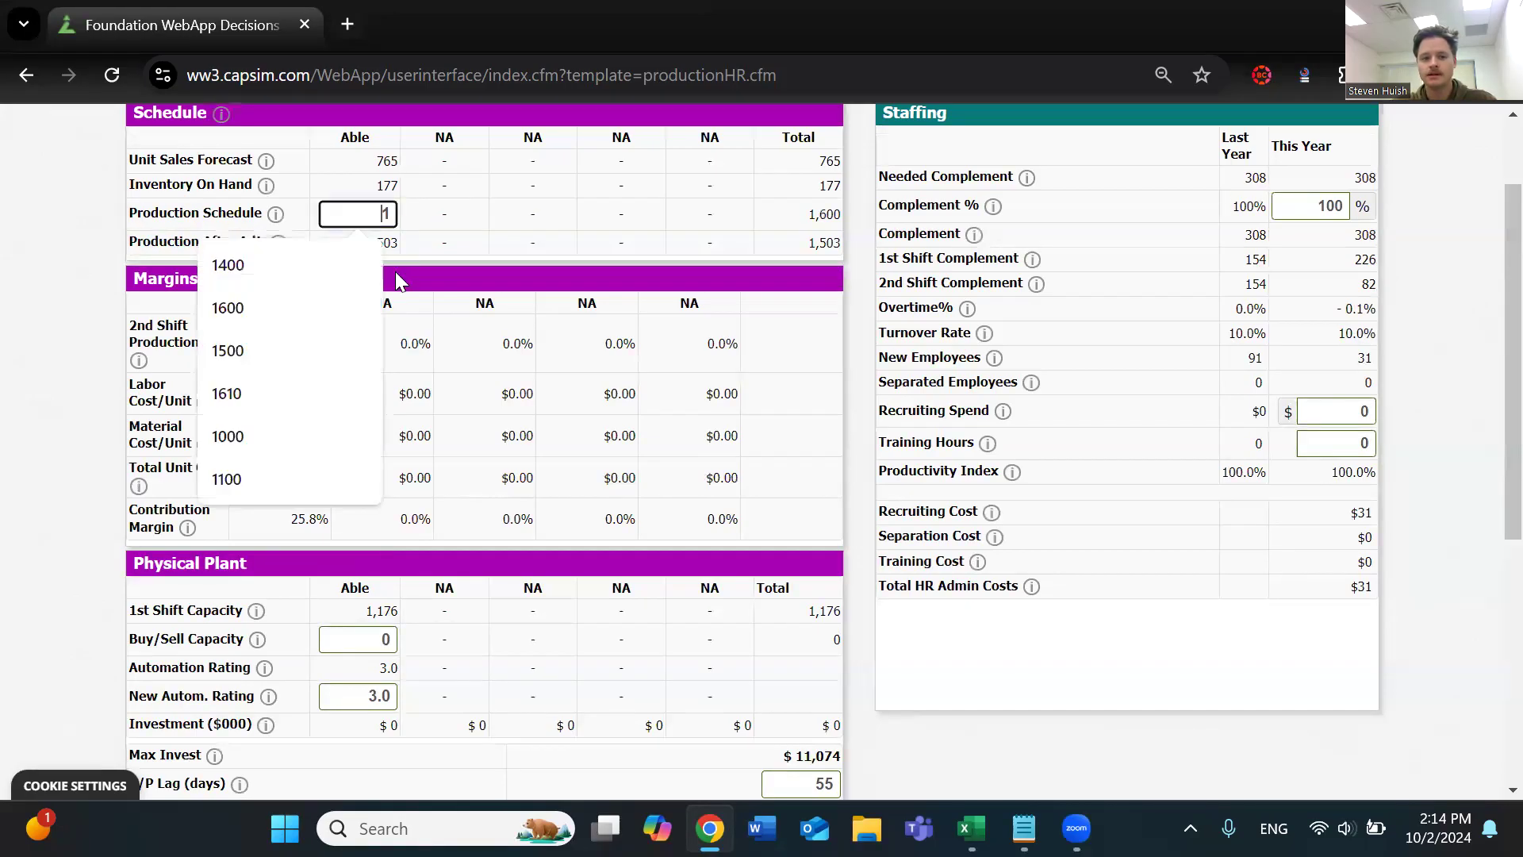
scroll(395, 271, "up", 2)
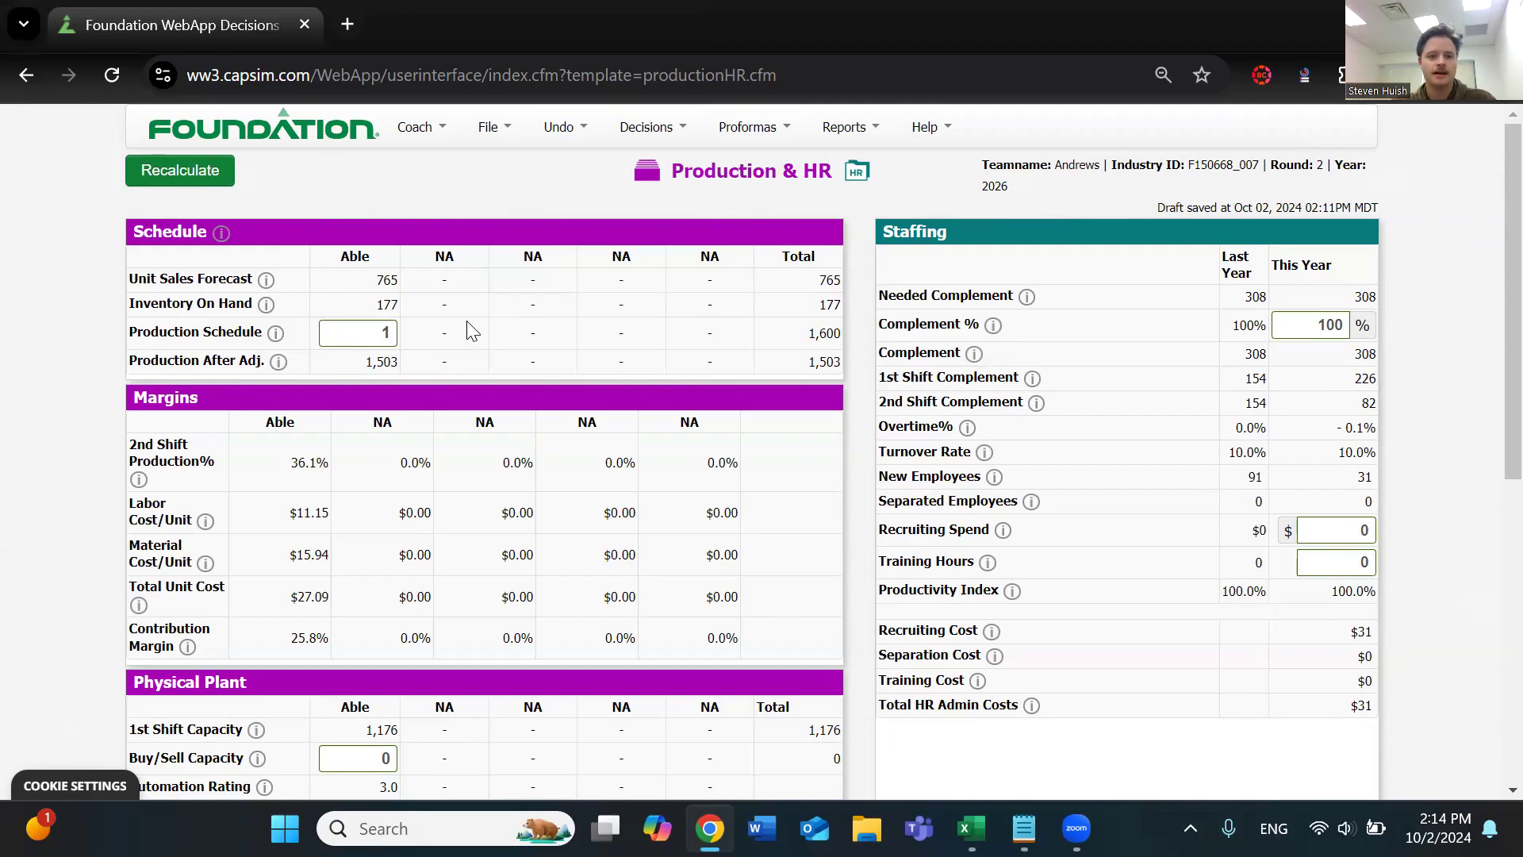
Set Able's production schedule to 1000 and recalculate the page
left_click(387, 330)
type("25")
key("BackSpace")
key("BackSpace")
type("1000")
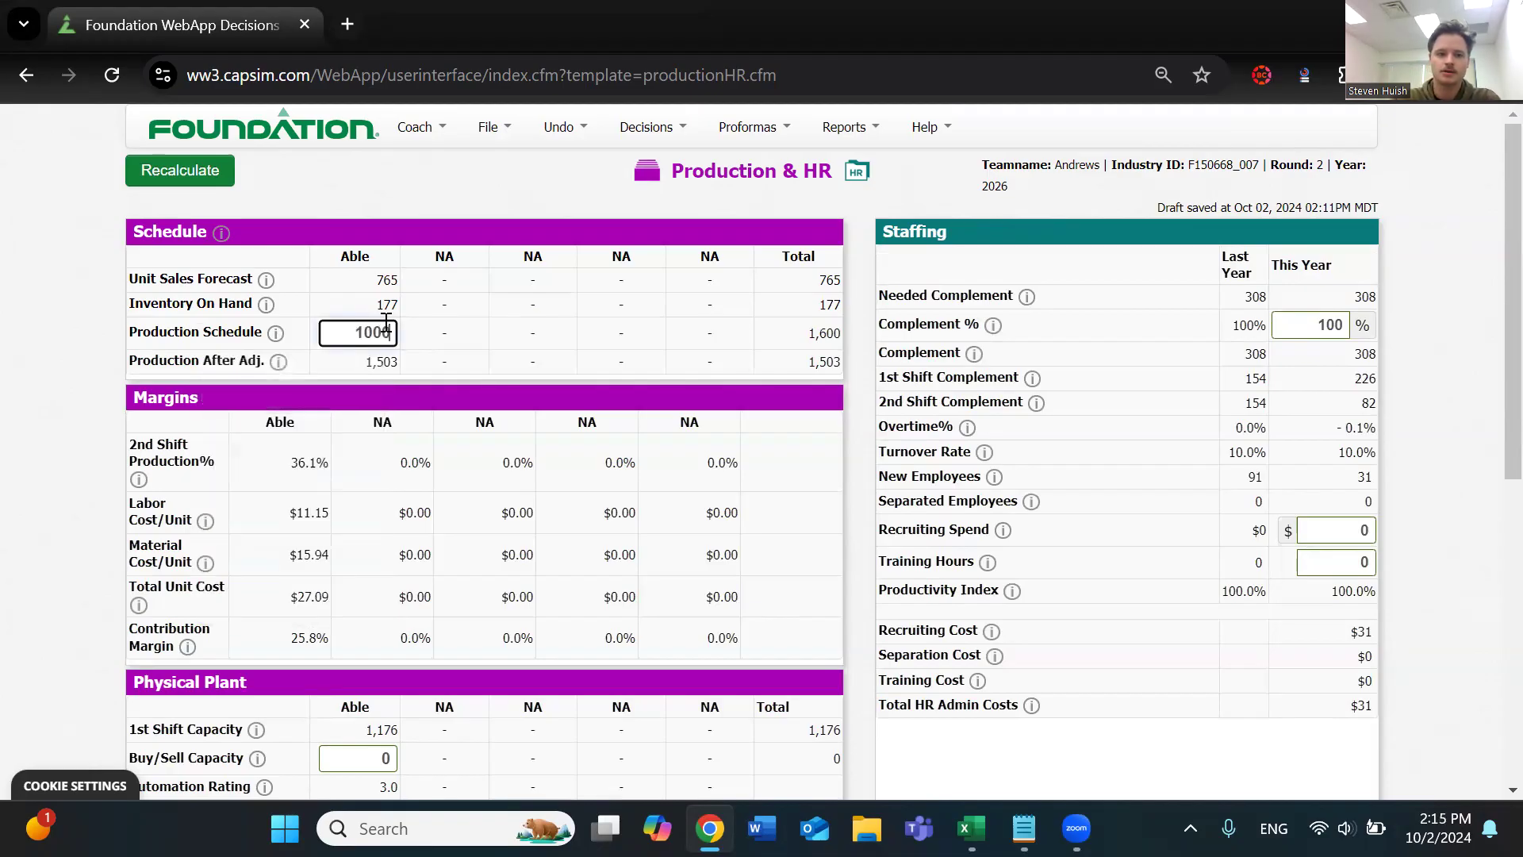
left_click(321, 370)
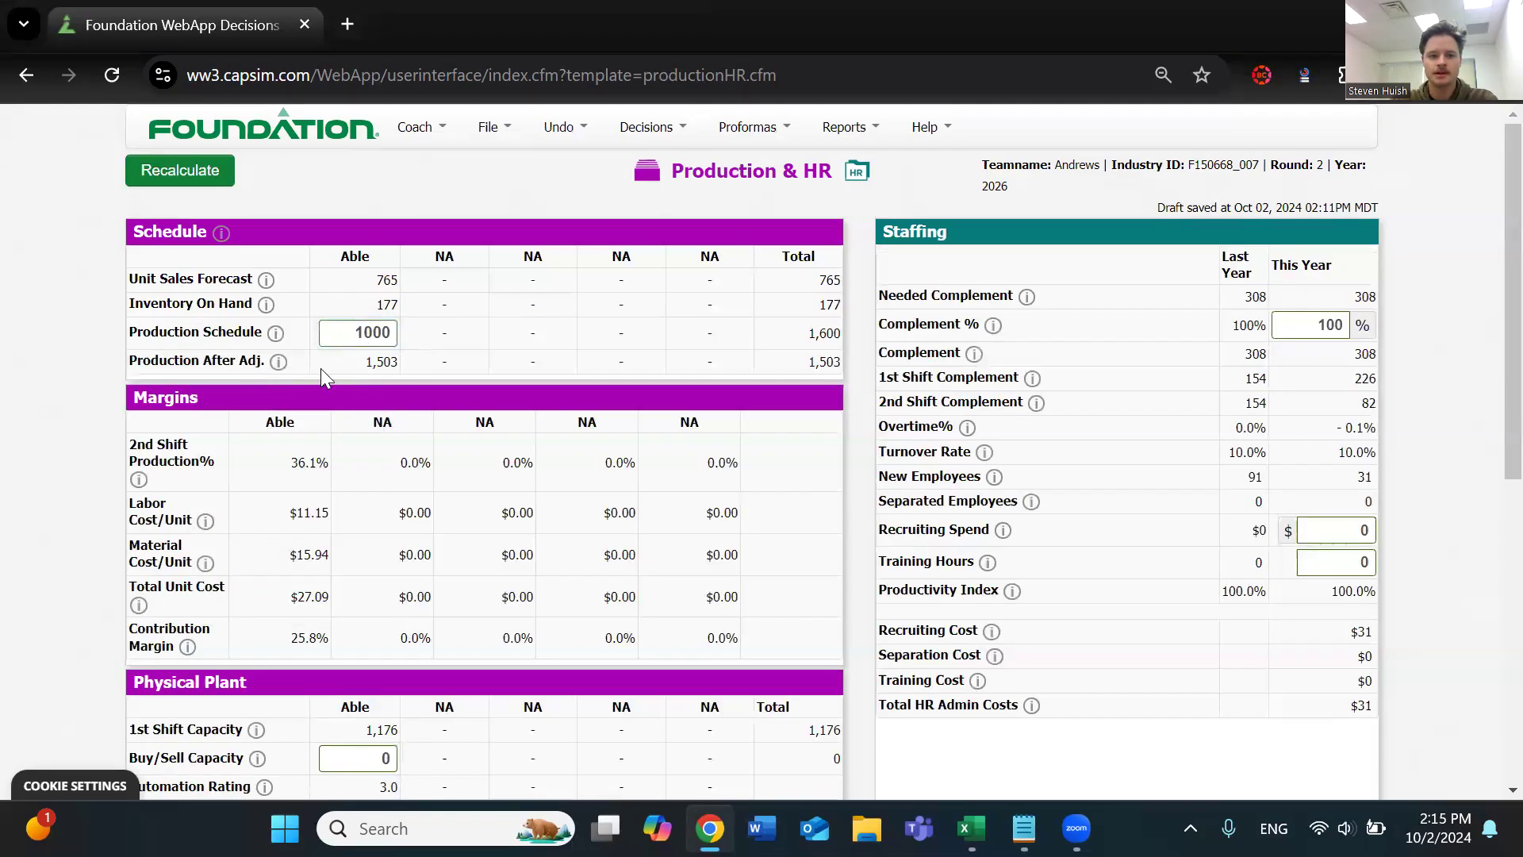
left_click(194, 176)
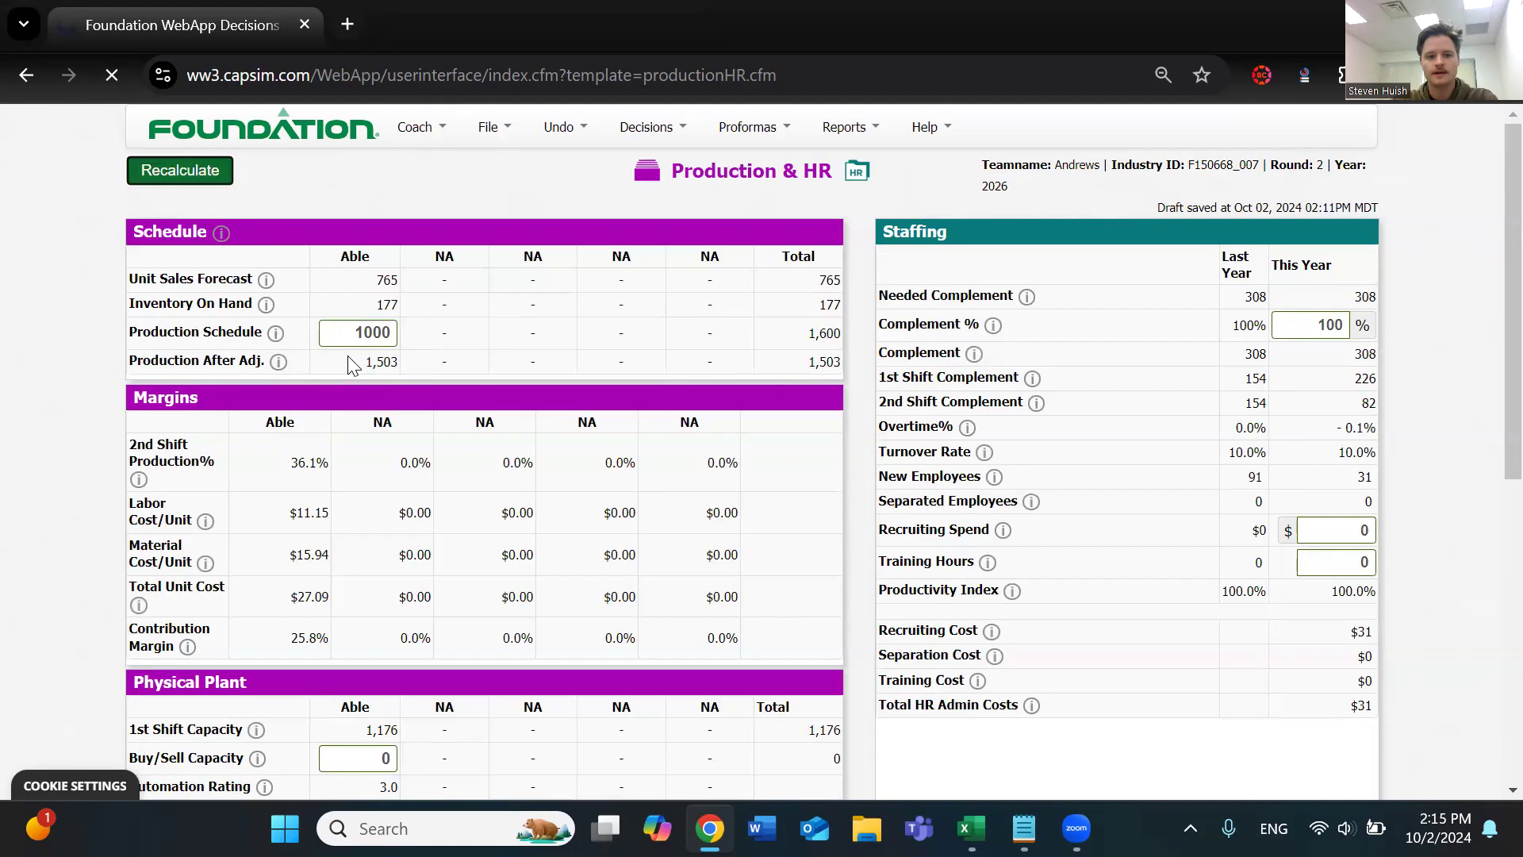
Check Able's Production After Adj. figure and read its help note, especially the complement constraint
double_click(387, 362)
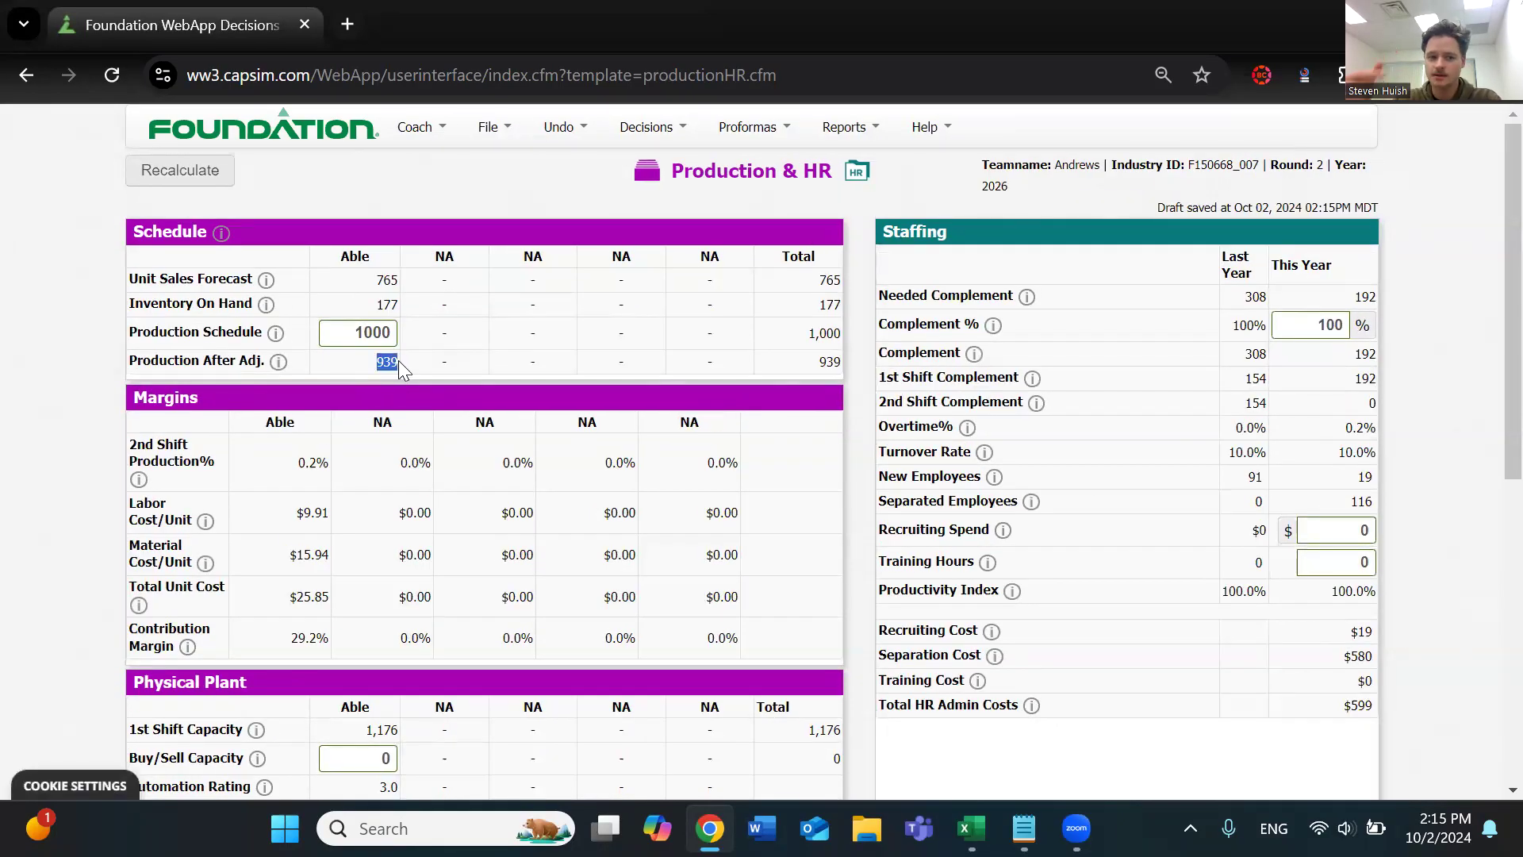
left_click(283, 367)
scroll(123, 333, "down", 1)
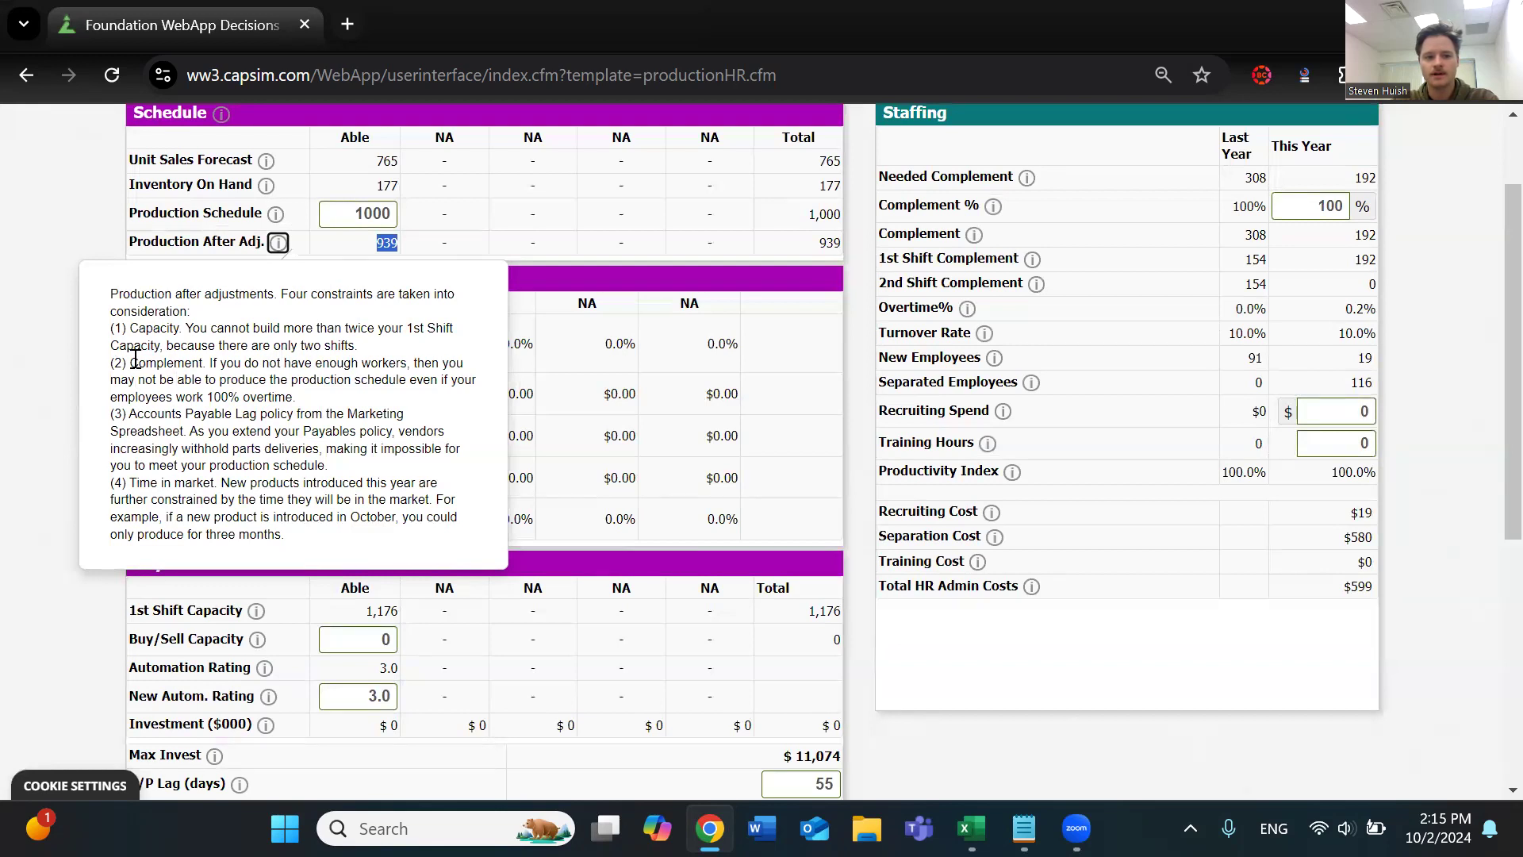
left_click_drag(295, 396, 147, 363)
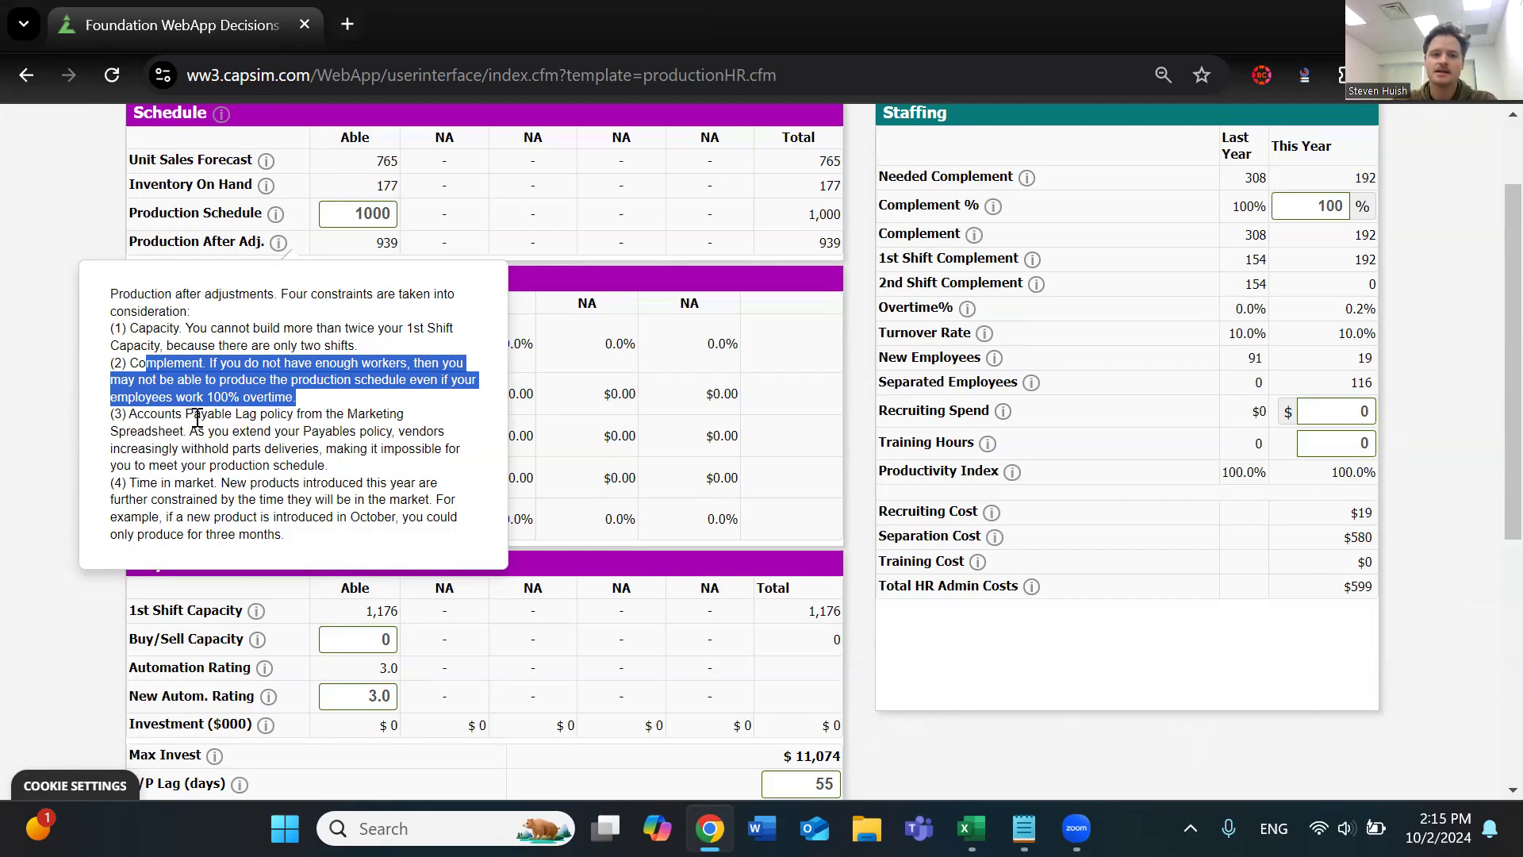
left_click_drag(362, 241, 411, 247)
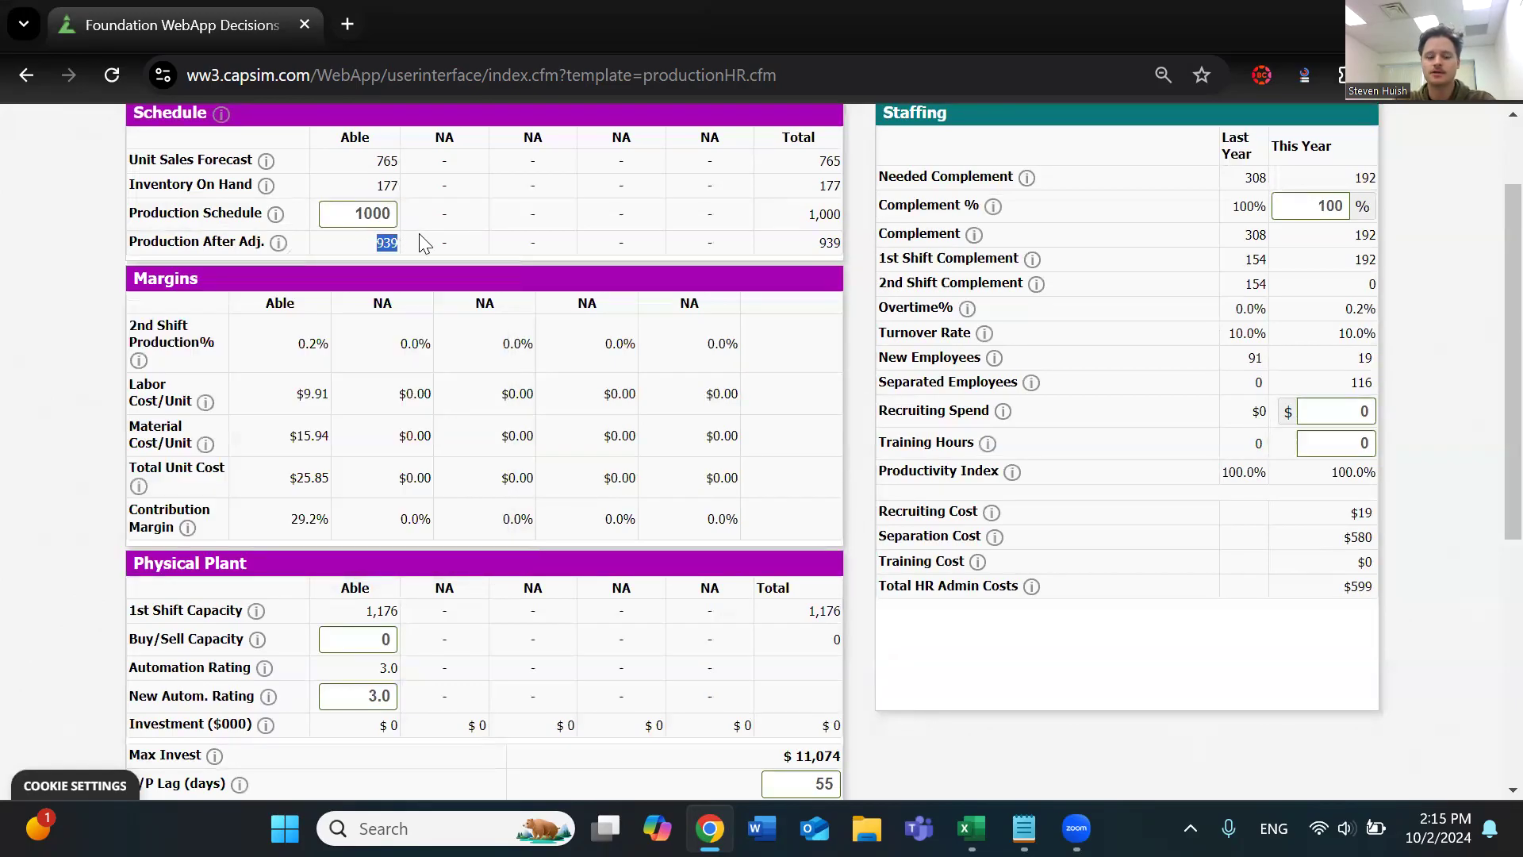
Set Able's production schedule to 765 to match the unit sales forecast, and compare it with inventory on hand and production after adjustment
scroll(411, 248, "up", 3)
left_click_drag(349, 332, 396, 334)
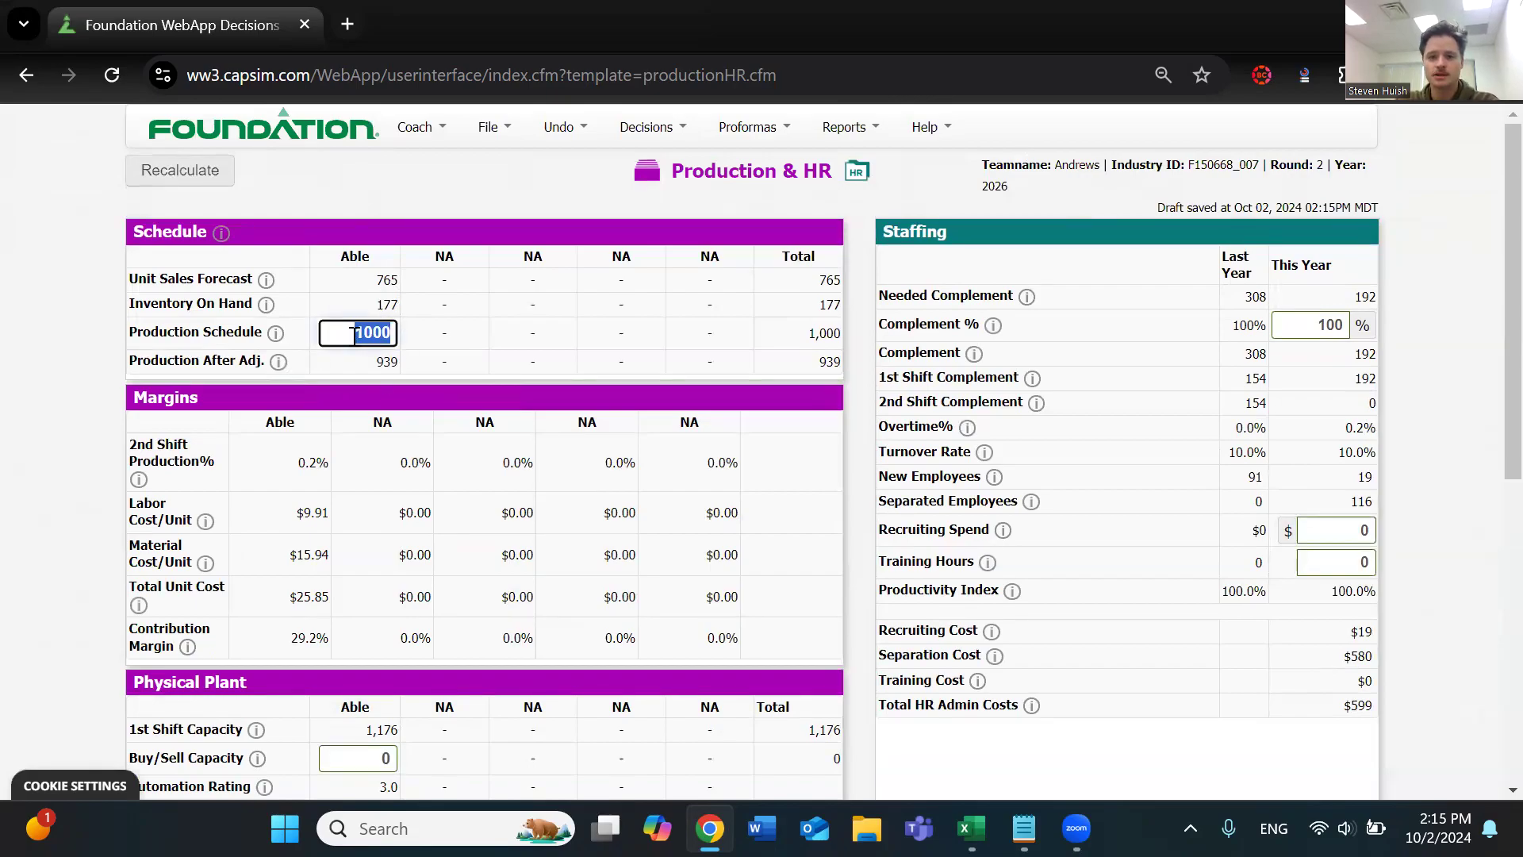
double_click(386, 280)
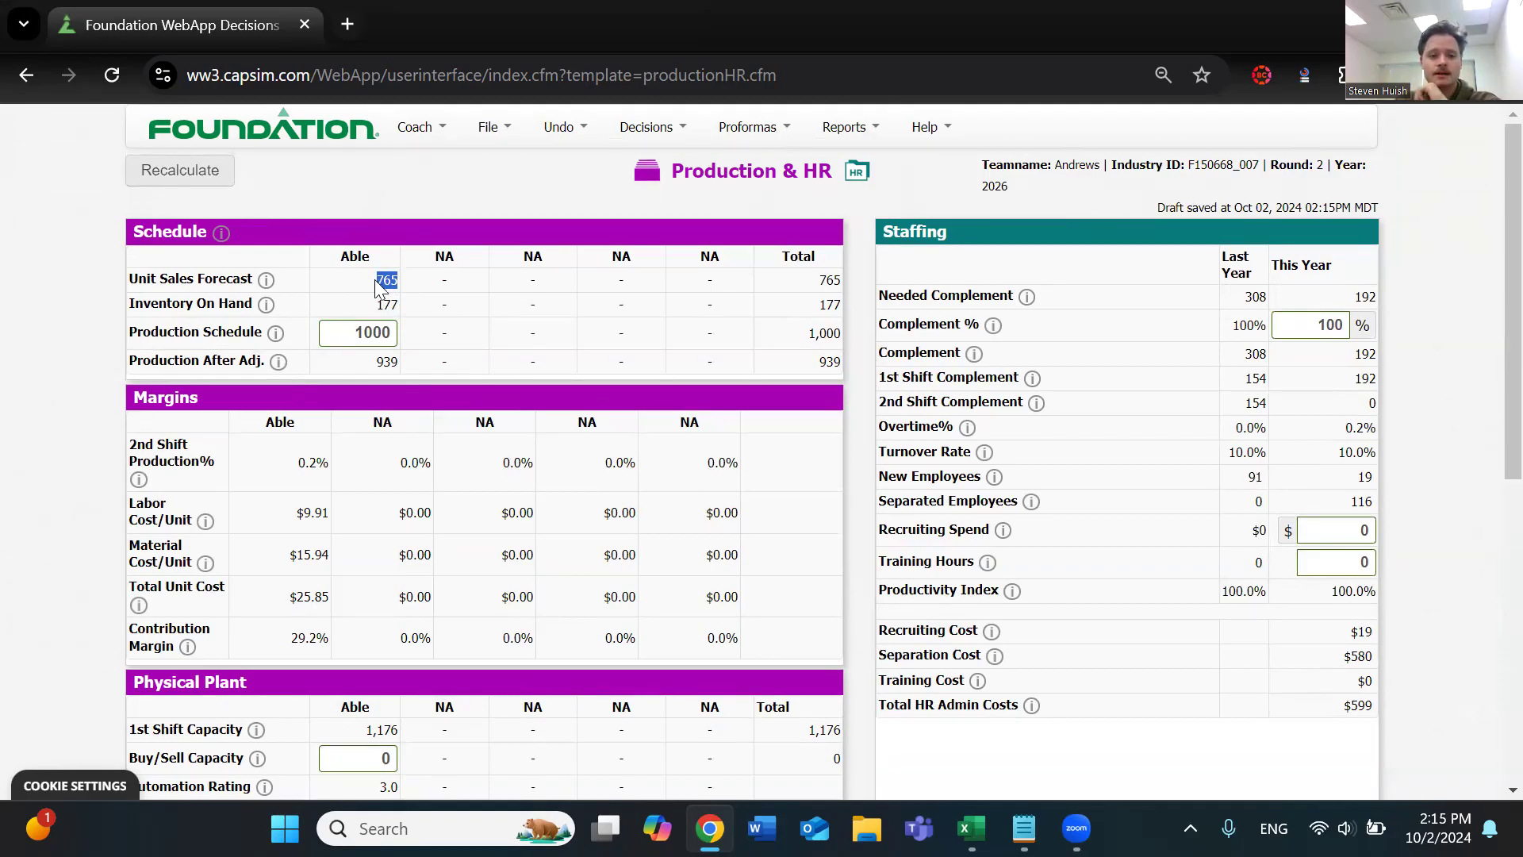
left_click(353, 327)
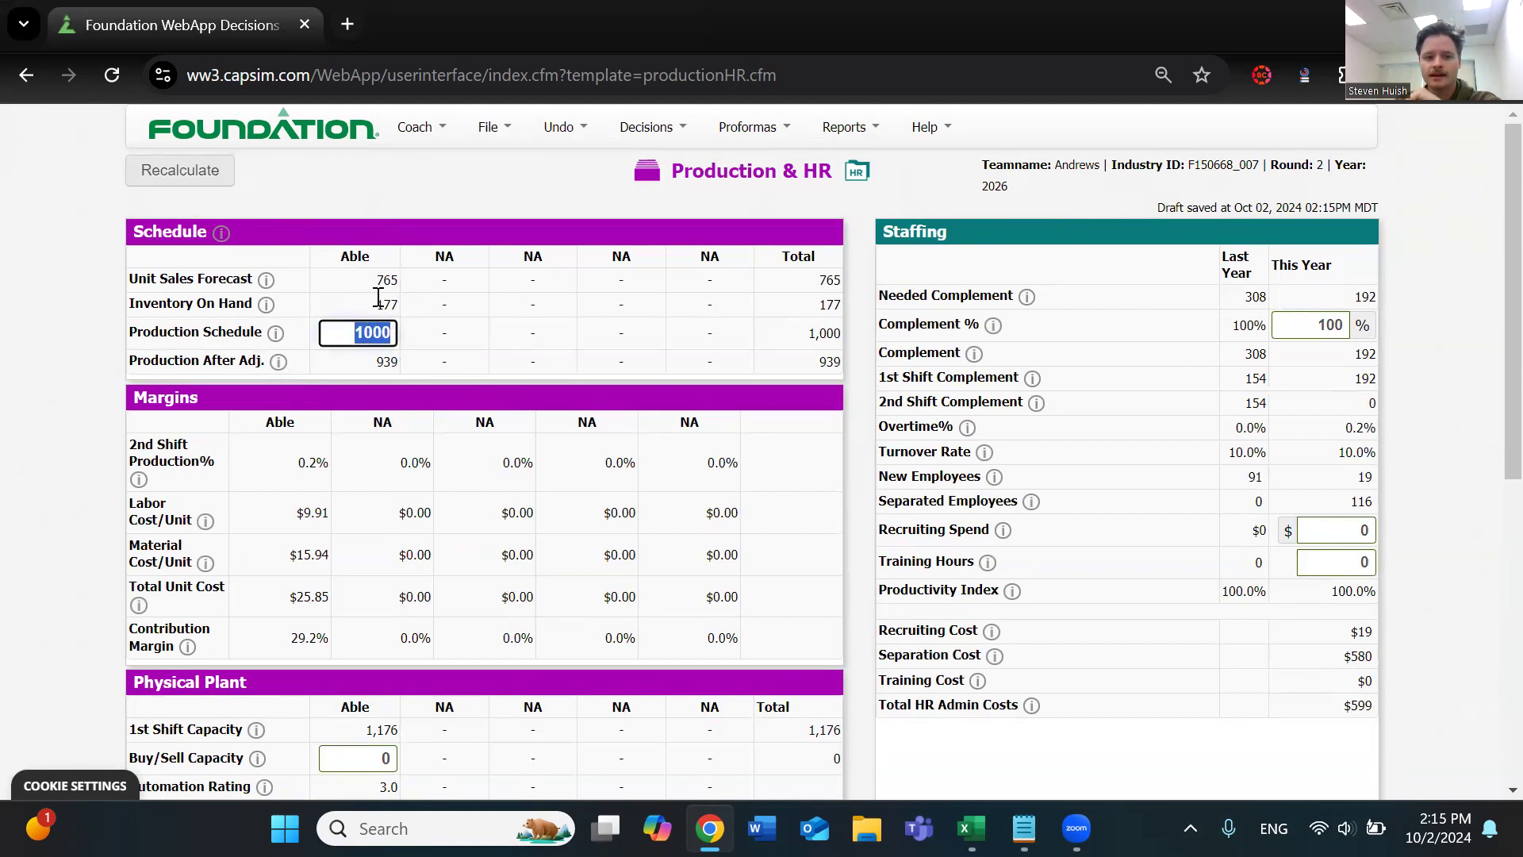
type("765")
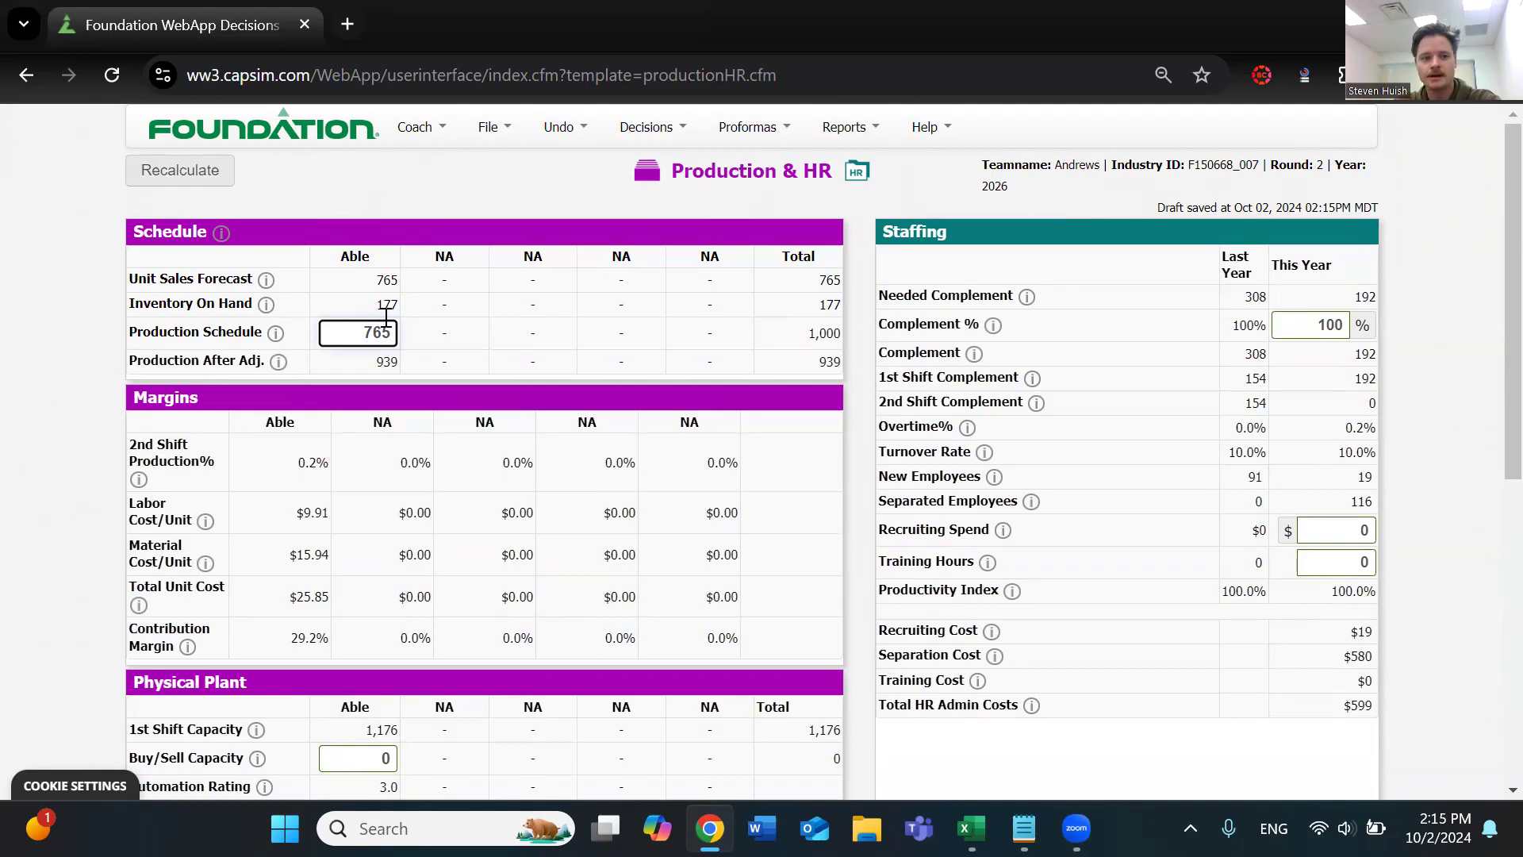
left_click_drag(371, 304, 396, 306)
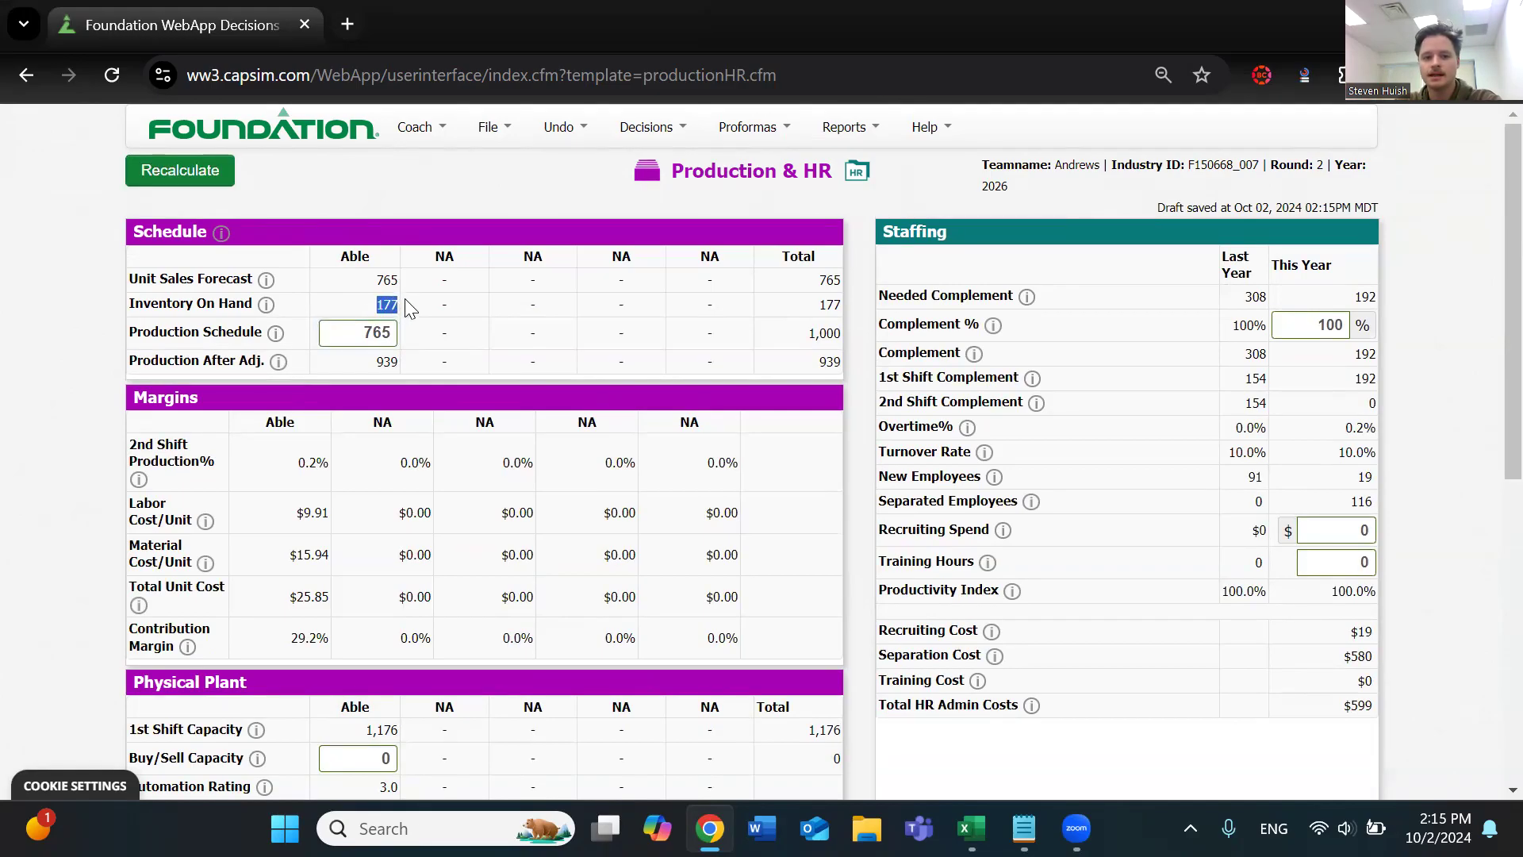
left_click_drag(379, 365, 399, 362)
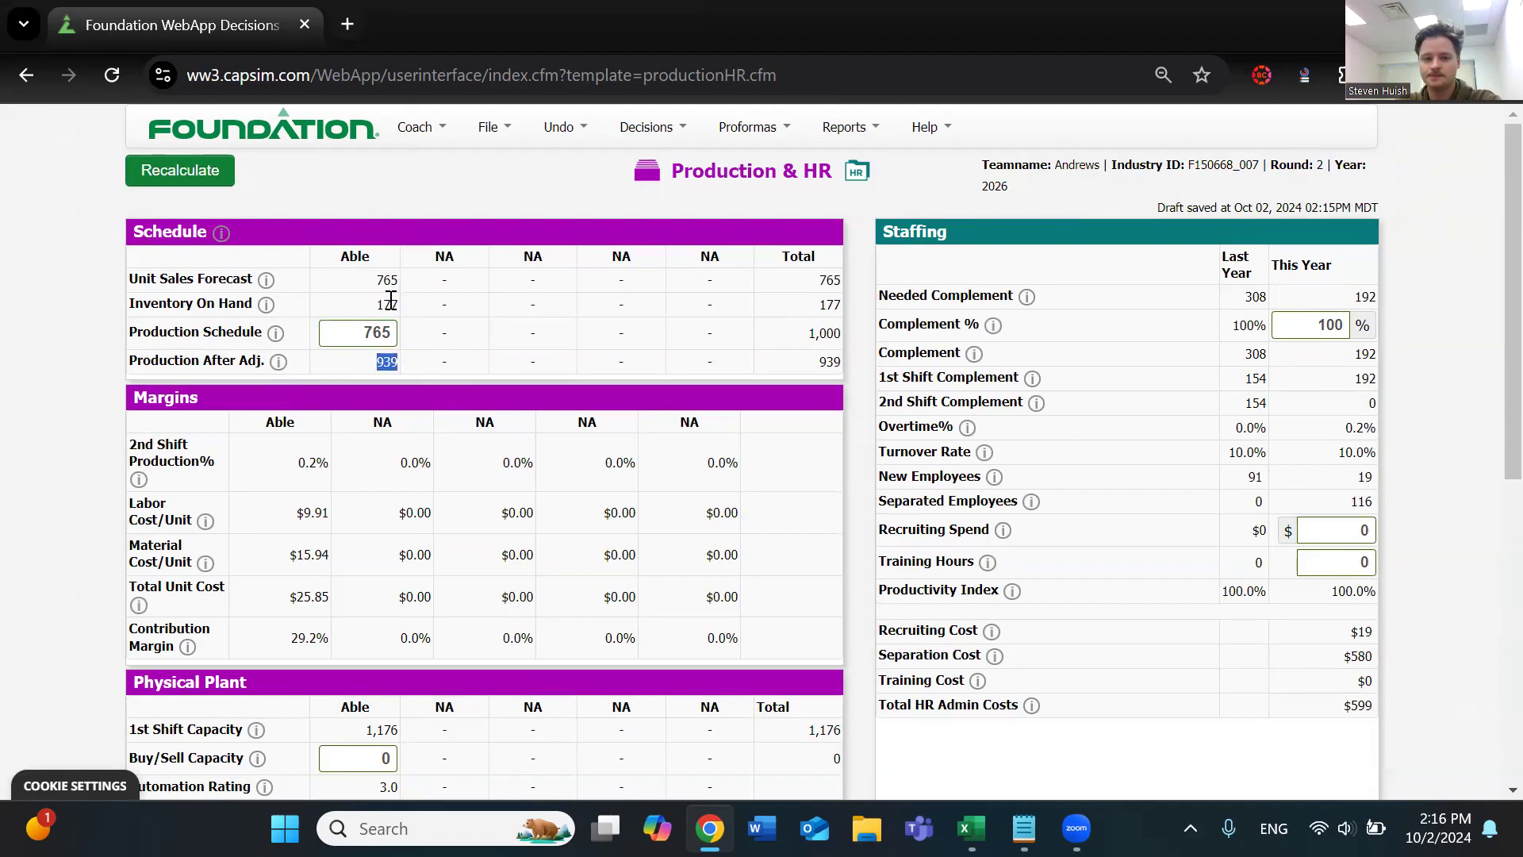
left_click(346, 296)
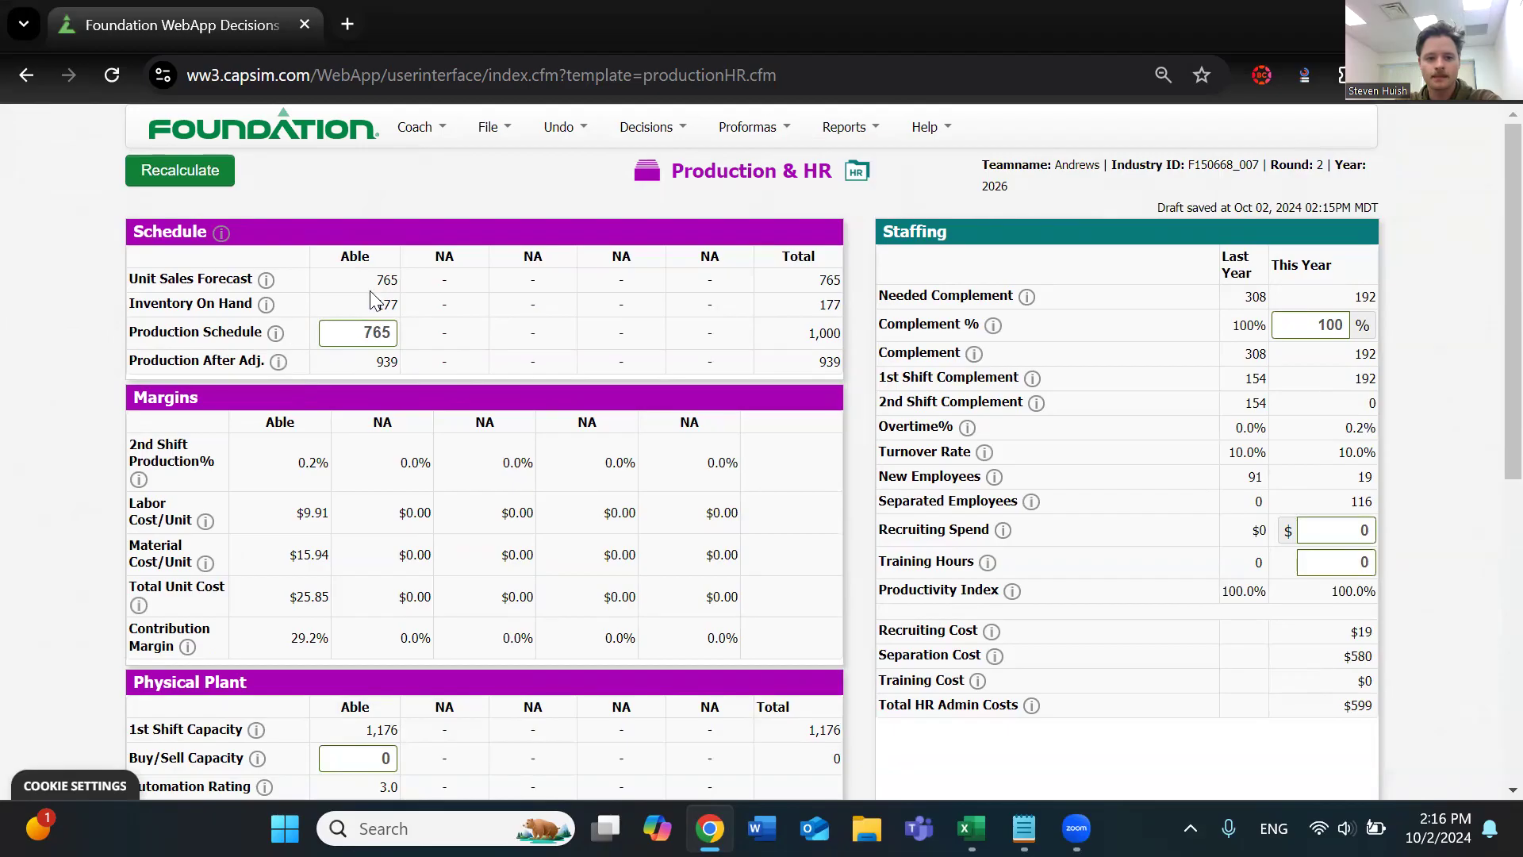
left_click_drag(376, 305, 410, 305)
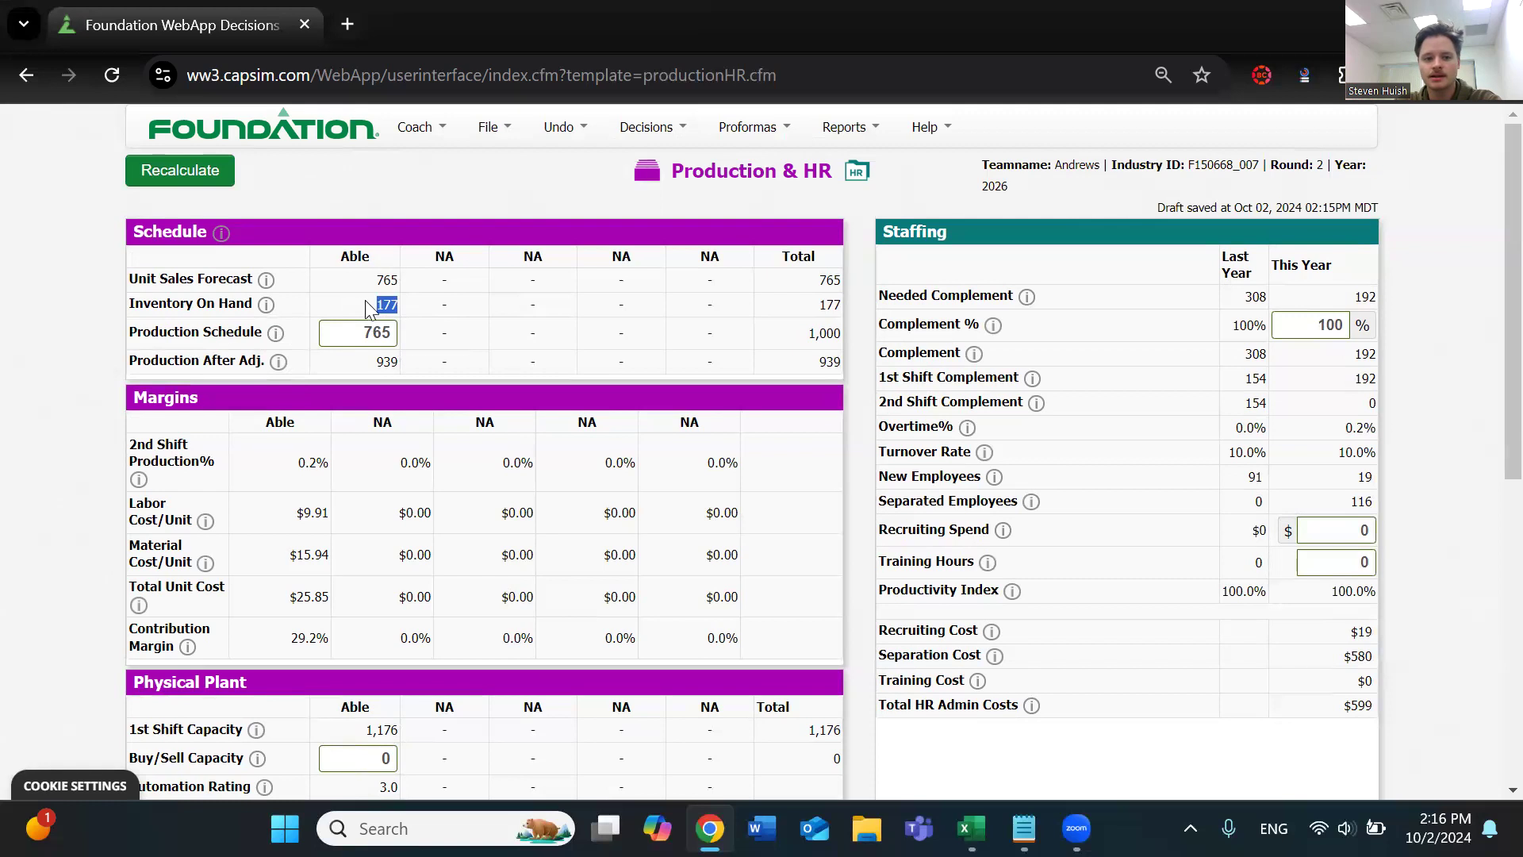
Set Able's production schedule to 33, recalculate the page, and check the inventory on hand
double_click(355, 332)
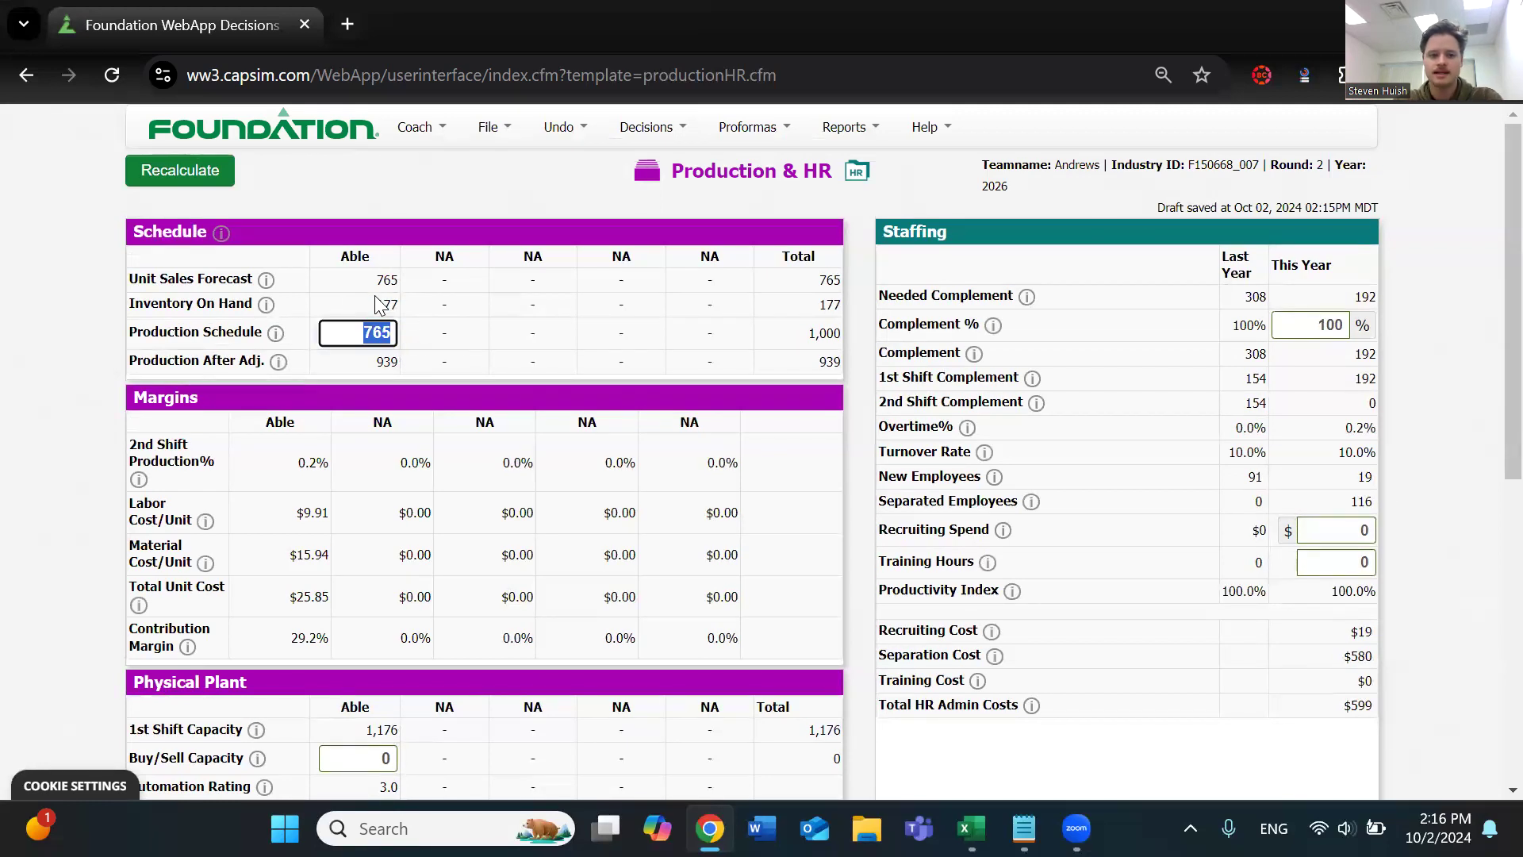
type("33")
left_click(386, 305)
left_click(227, 179)
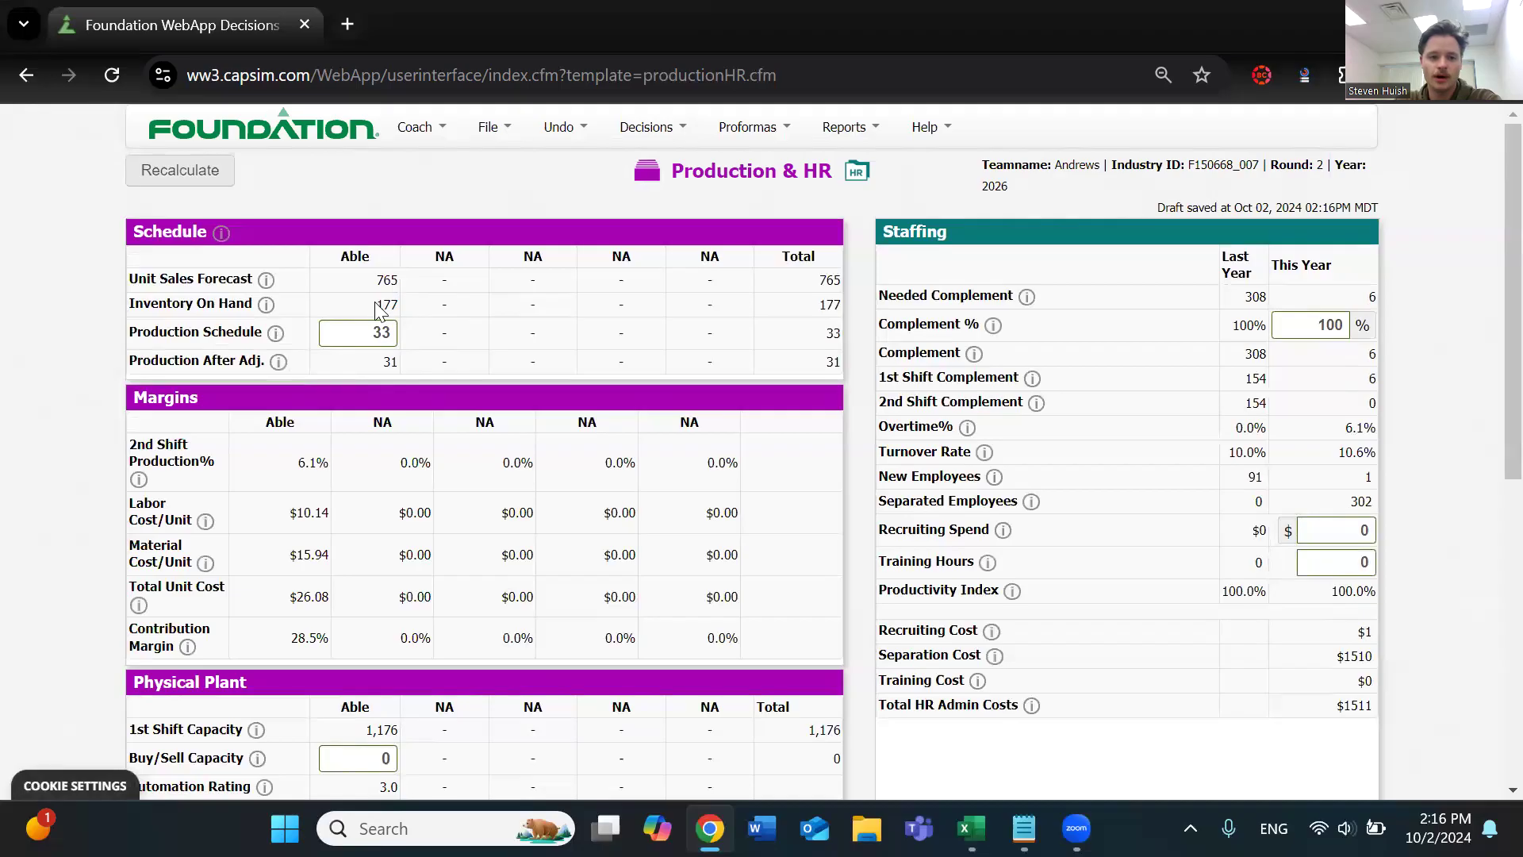
left_click_drag(374, 305, 387, 307)
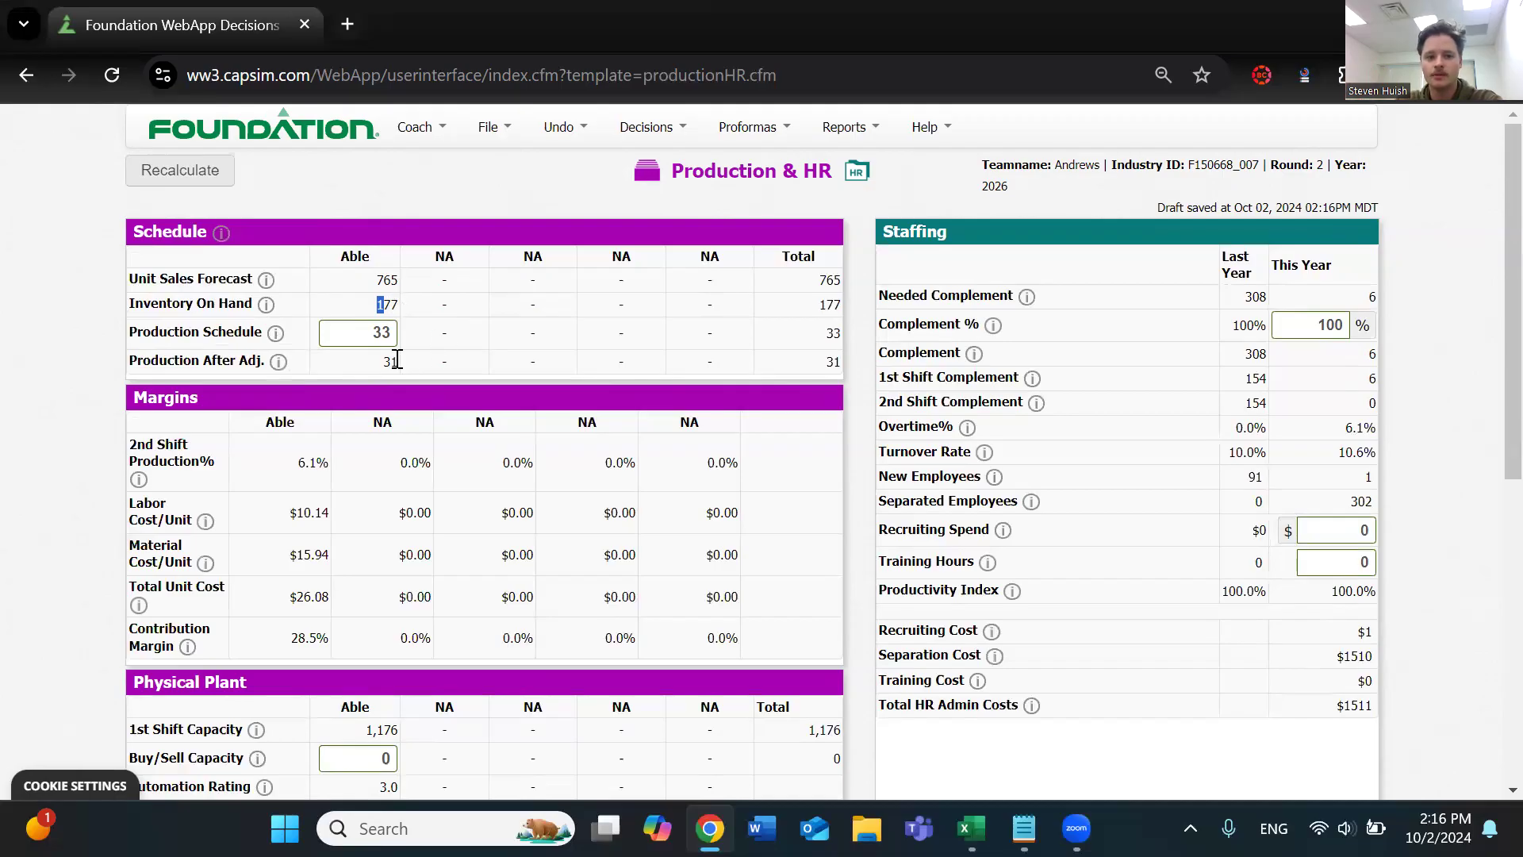
Compare Able's Production After Adj. figure with its Inventory On Hand in the Schedule table
left_click_drag(379, 362, 400, 366)
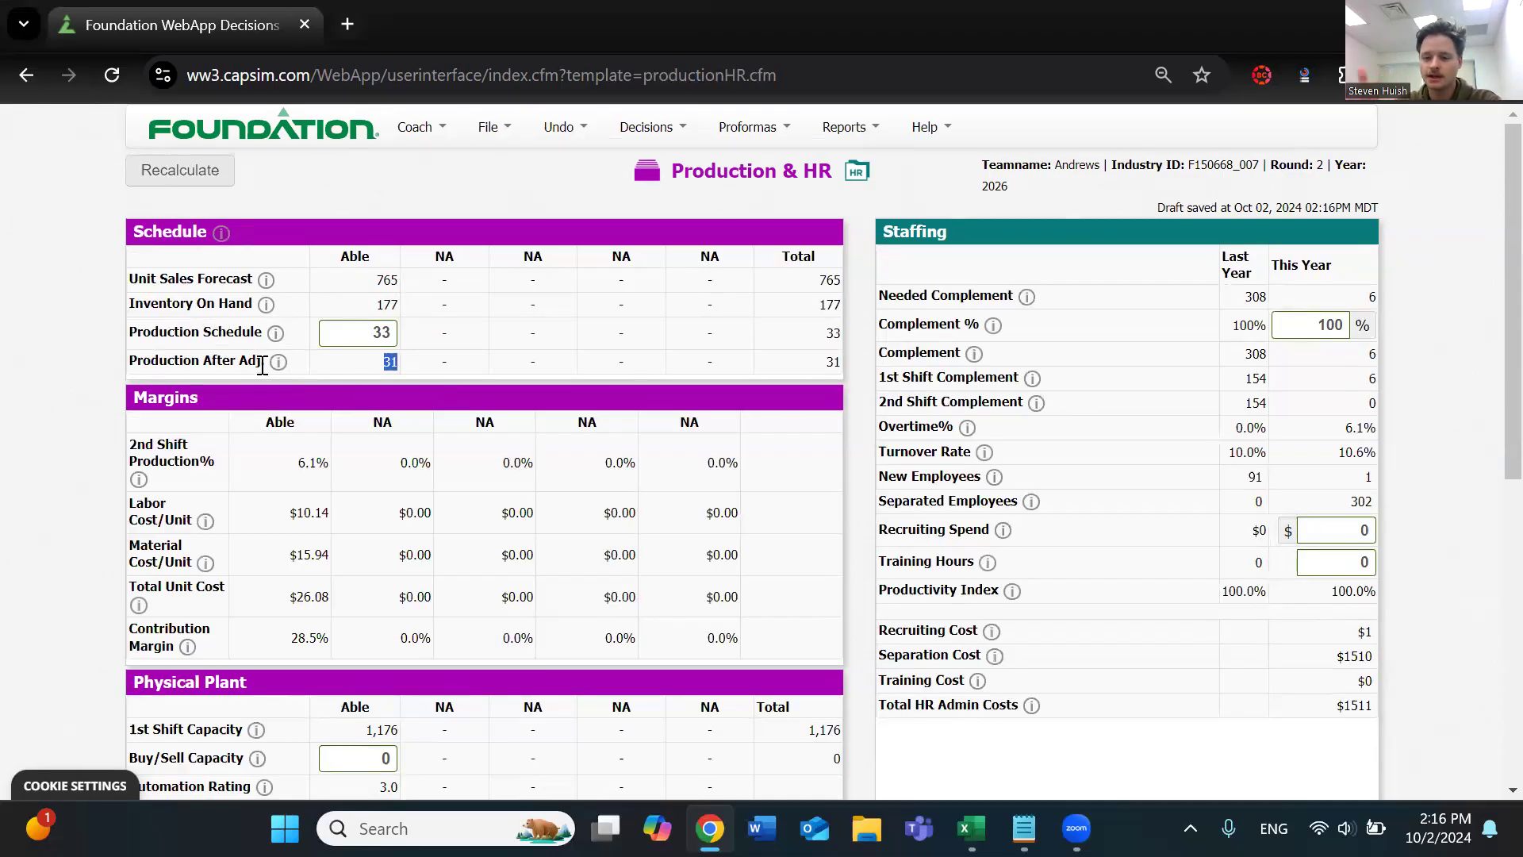
double_click(174, 359)
left_click(194, 358)
triple_click(212, 305)
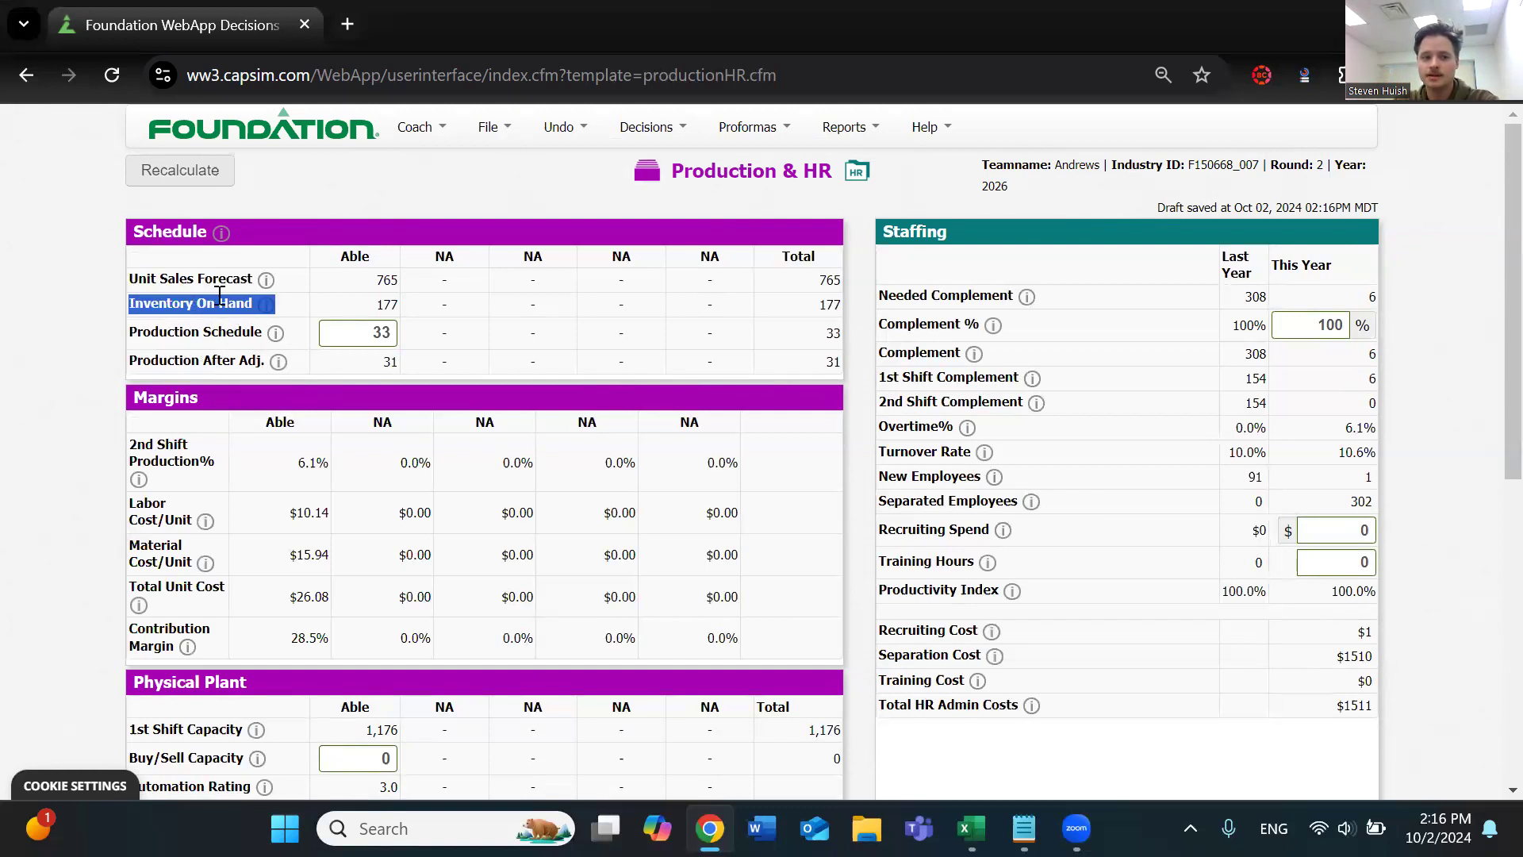
double_click(386, 304)
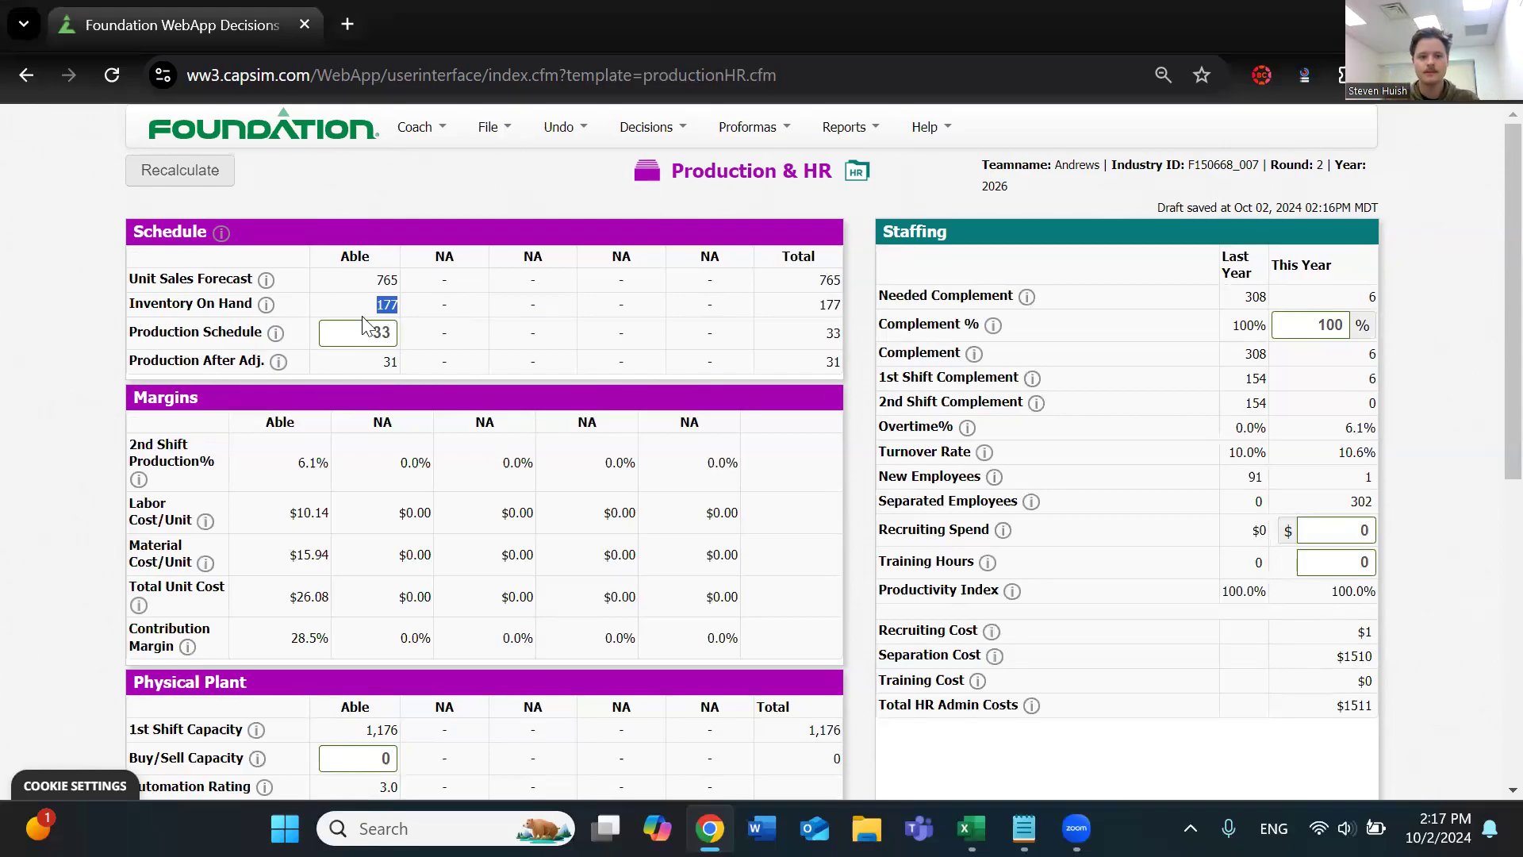
left_click(387, 304)
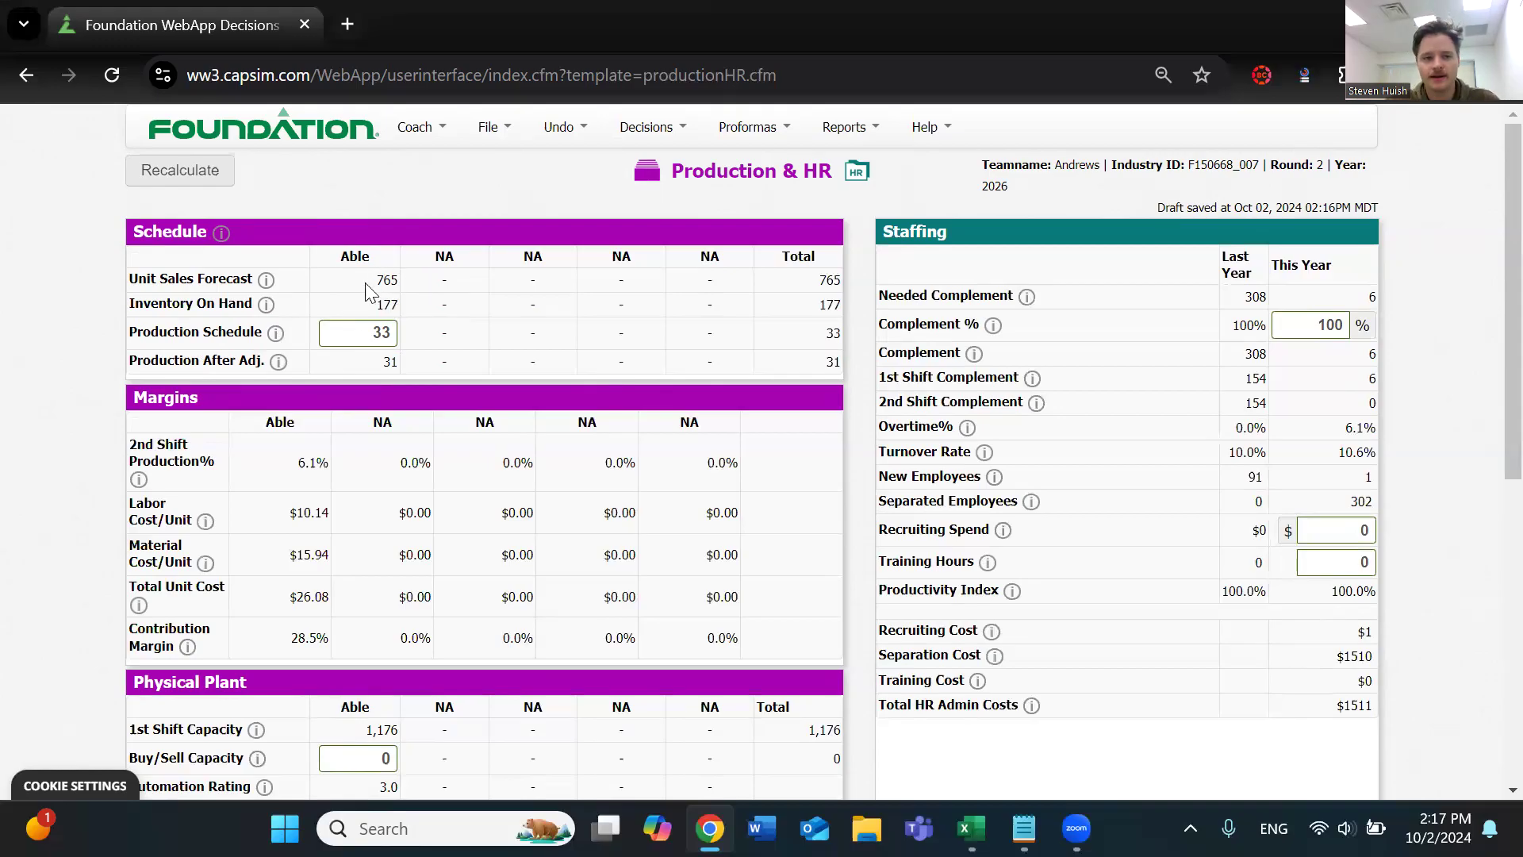
Open Calculator and subtract Able's inventory on hand from its unit sales forecast, 765 - 177
left_click(429, 829)
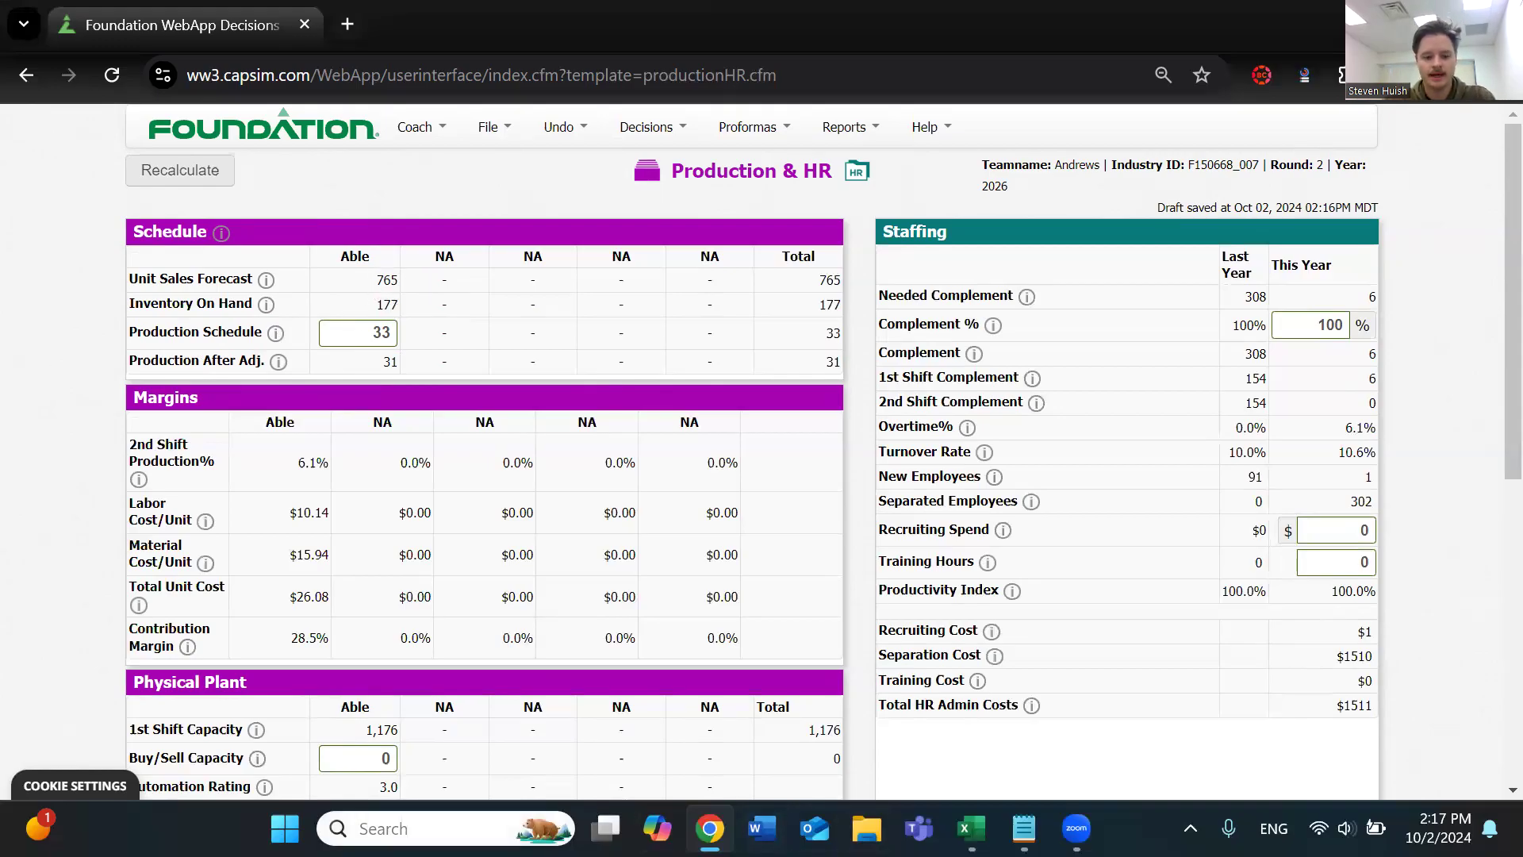
type("calc")
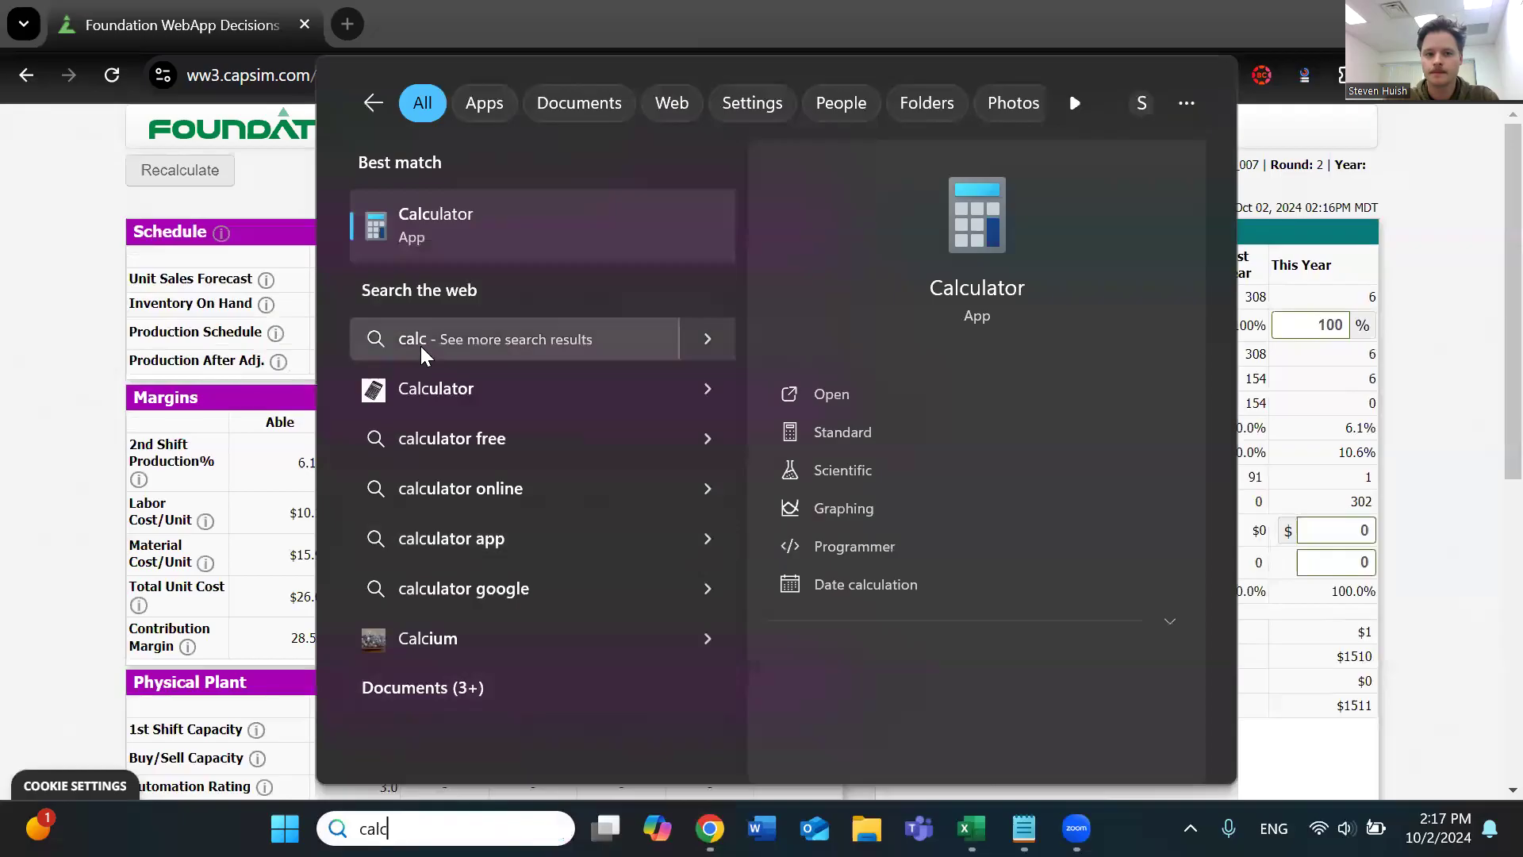
left_click(504, 247)
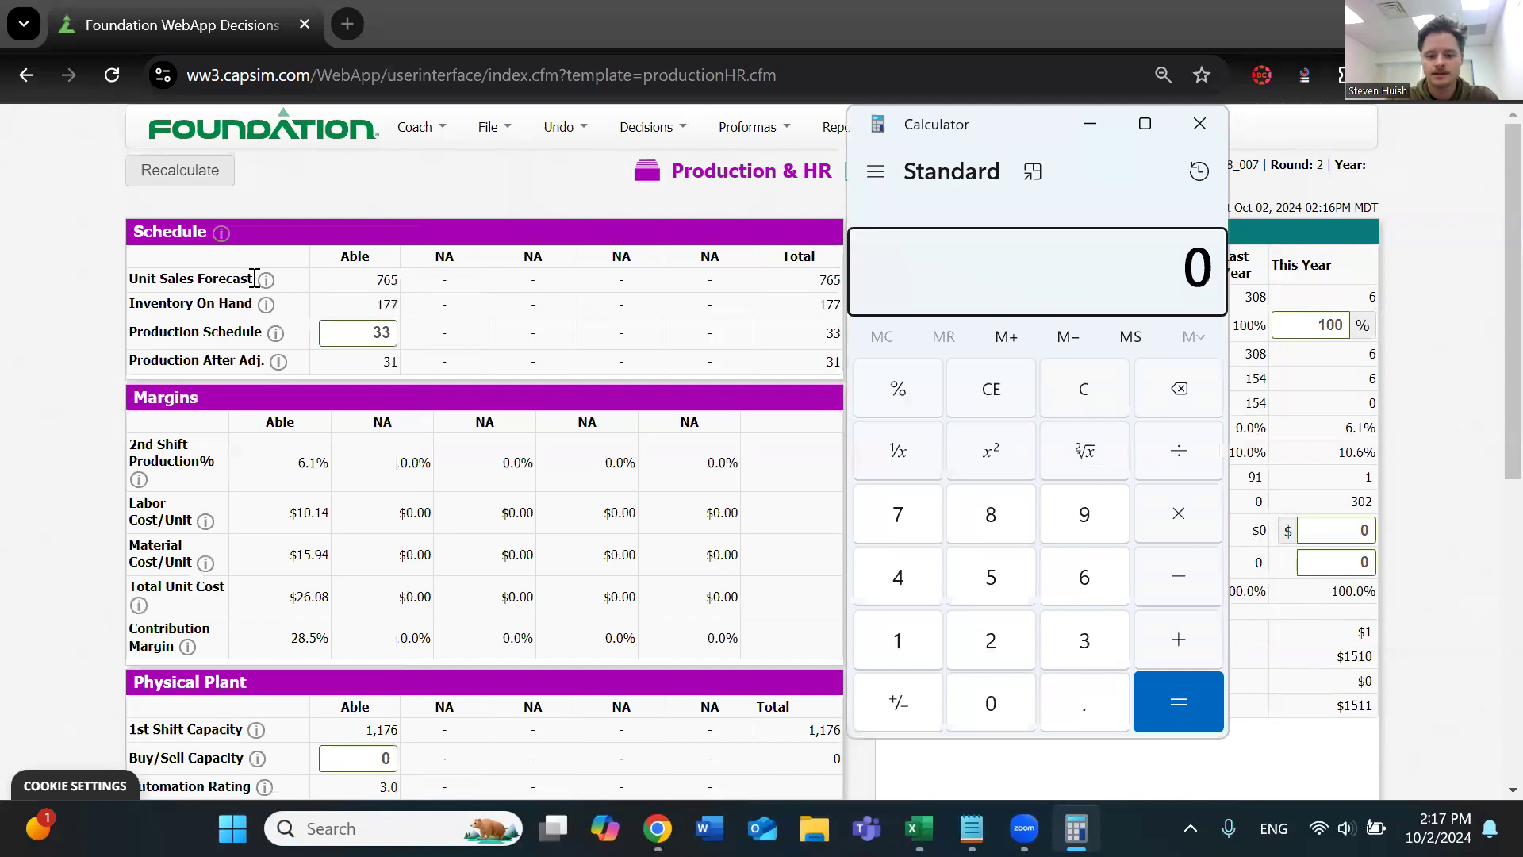
type("765")
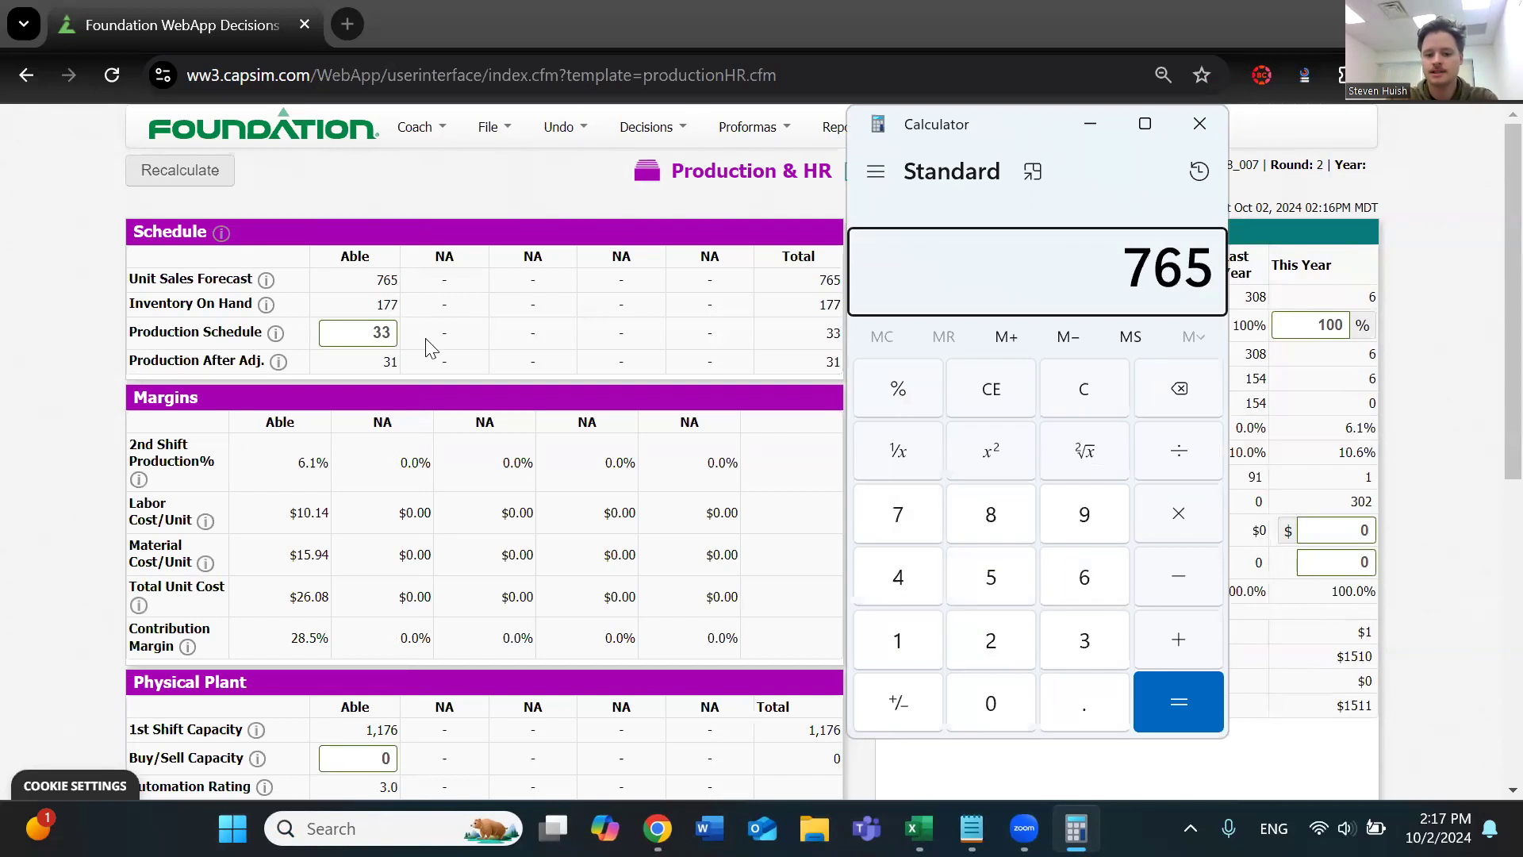
key("minus")
type("177")
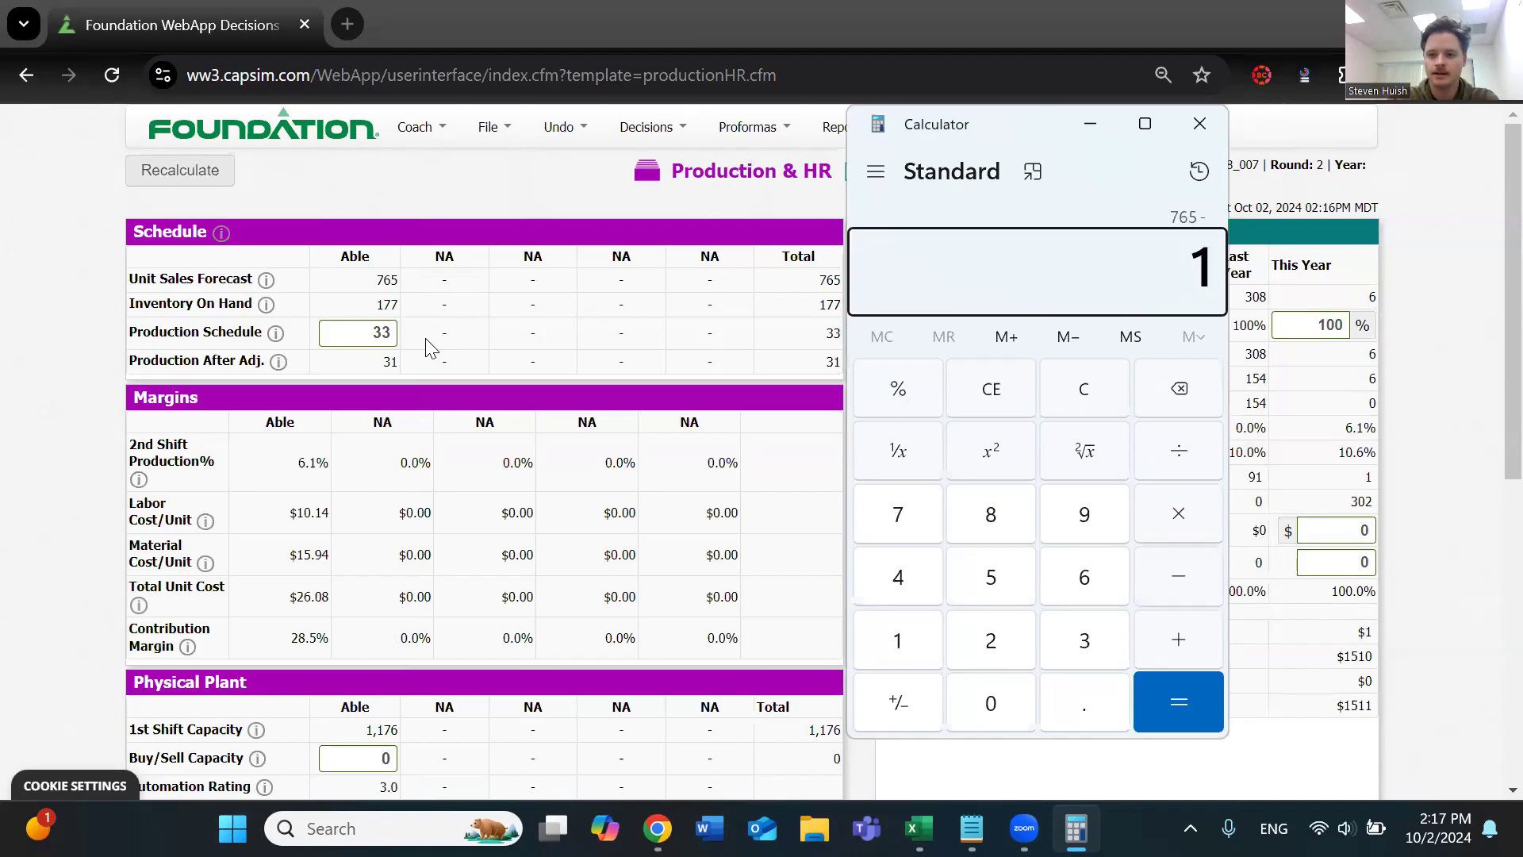
key("Return")
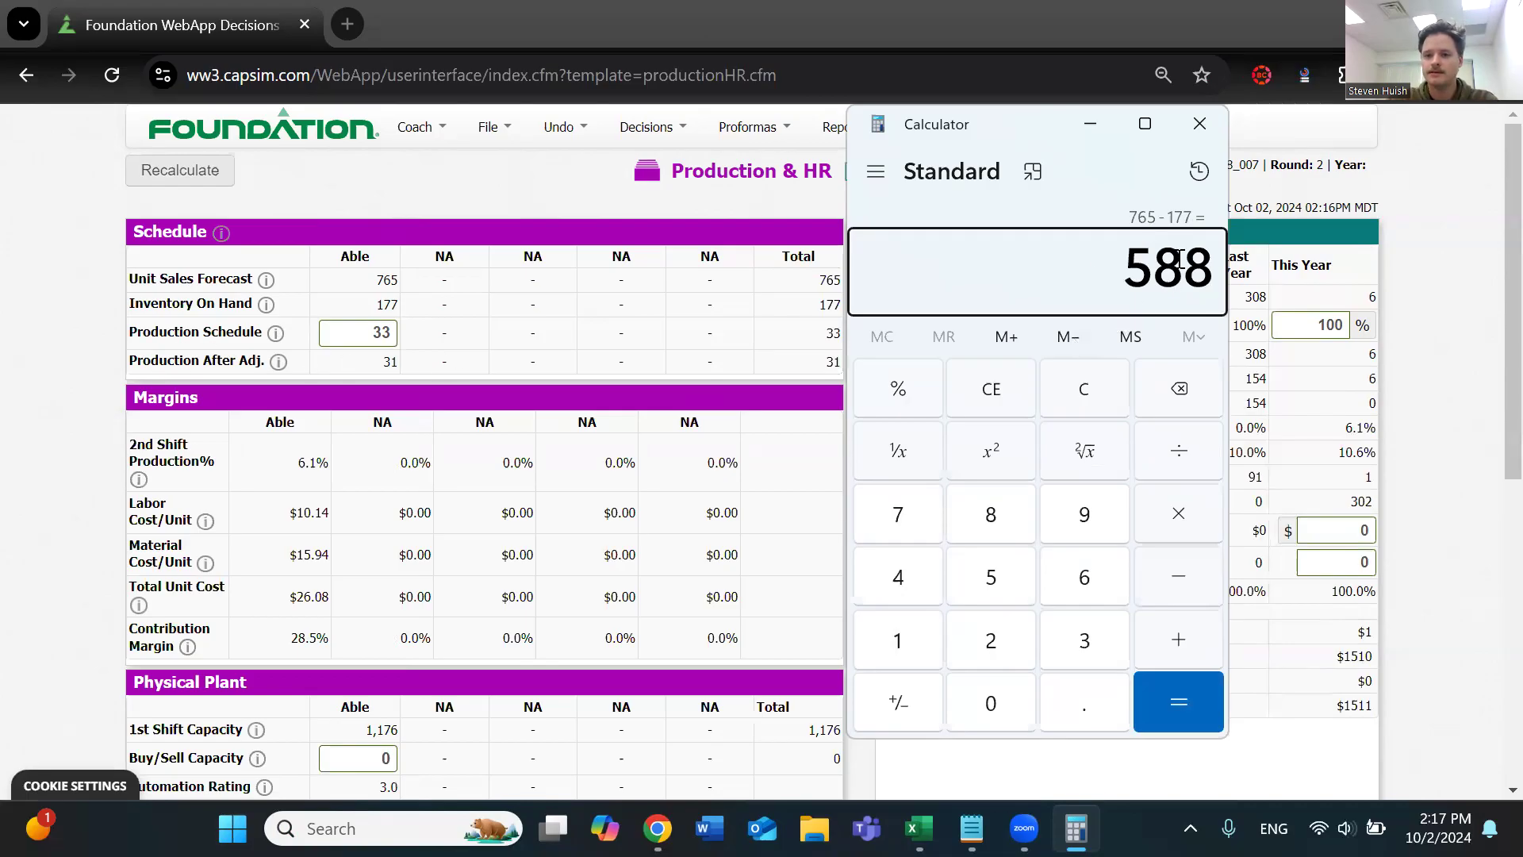
Try a production schedule of 600 for Able, recalculate the page, and check the production after adjustment
double_click(399, 332)
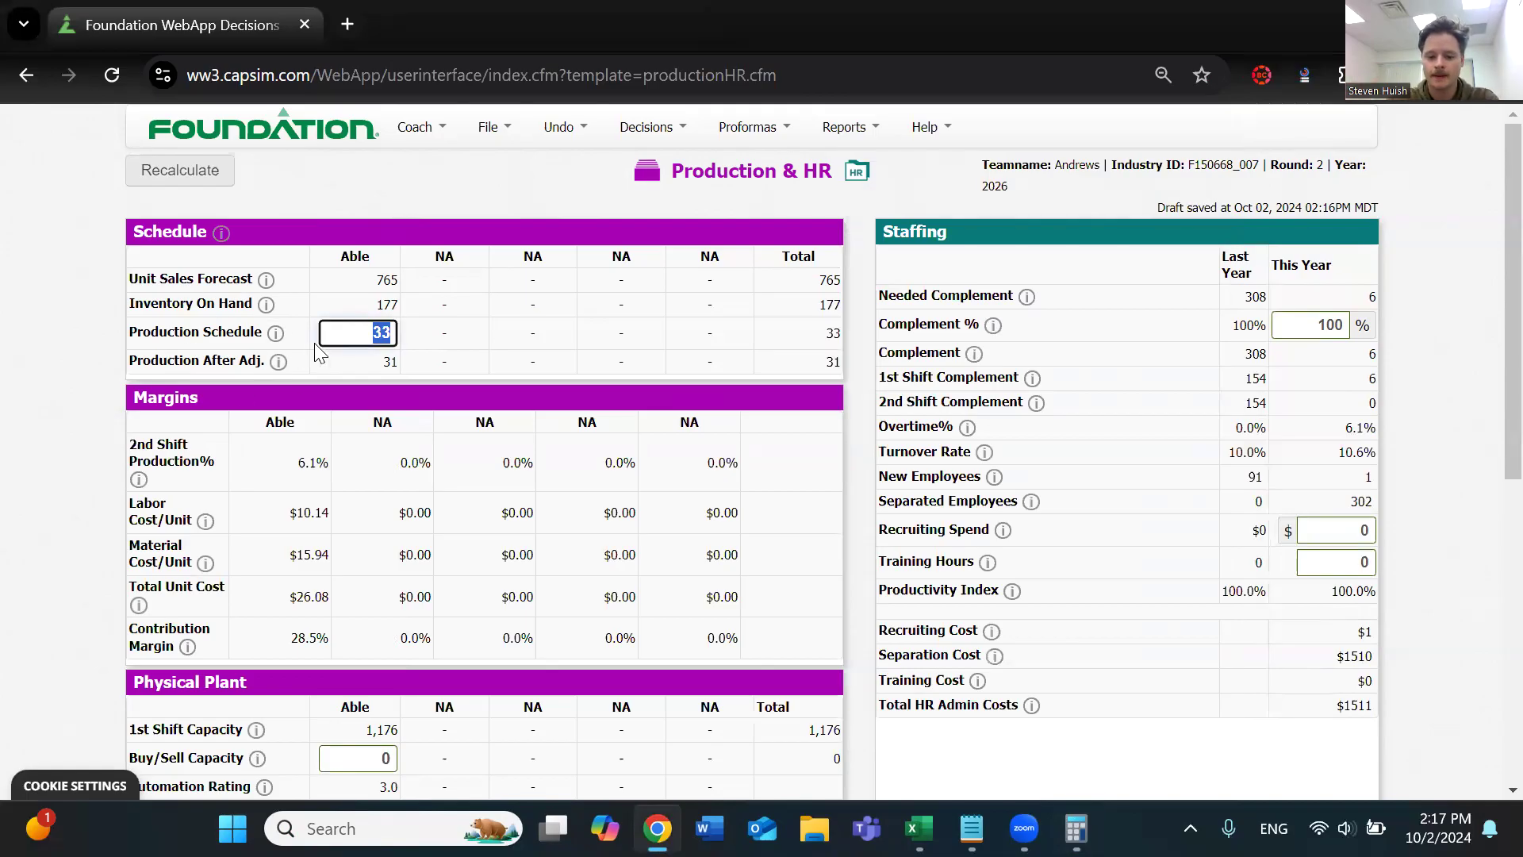
key("BackSpace")
type("5")
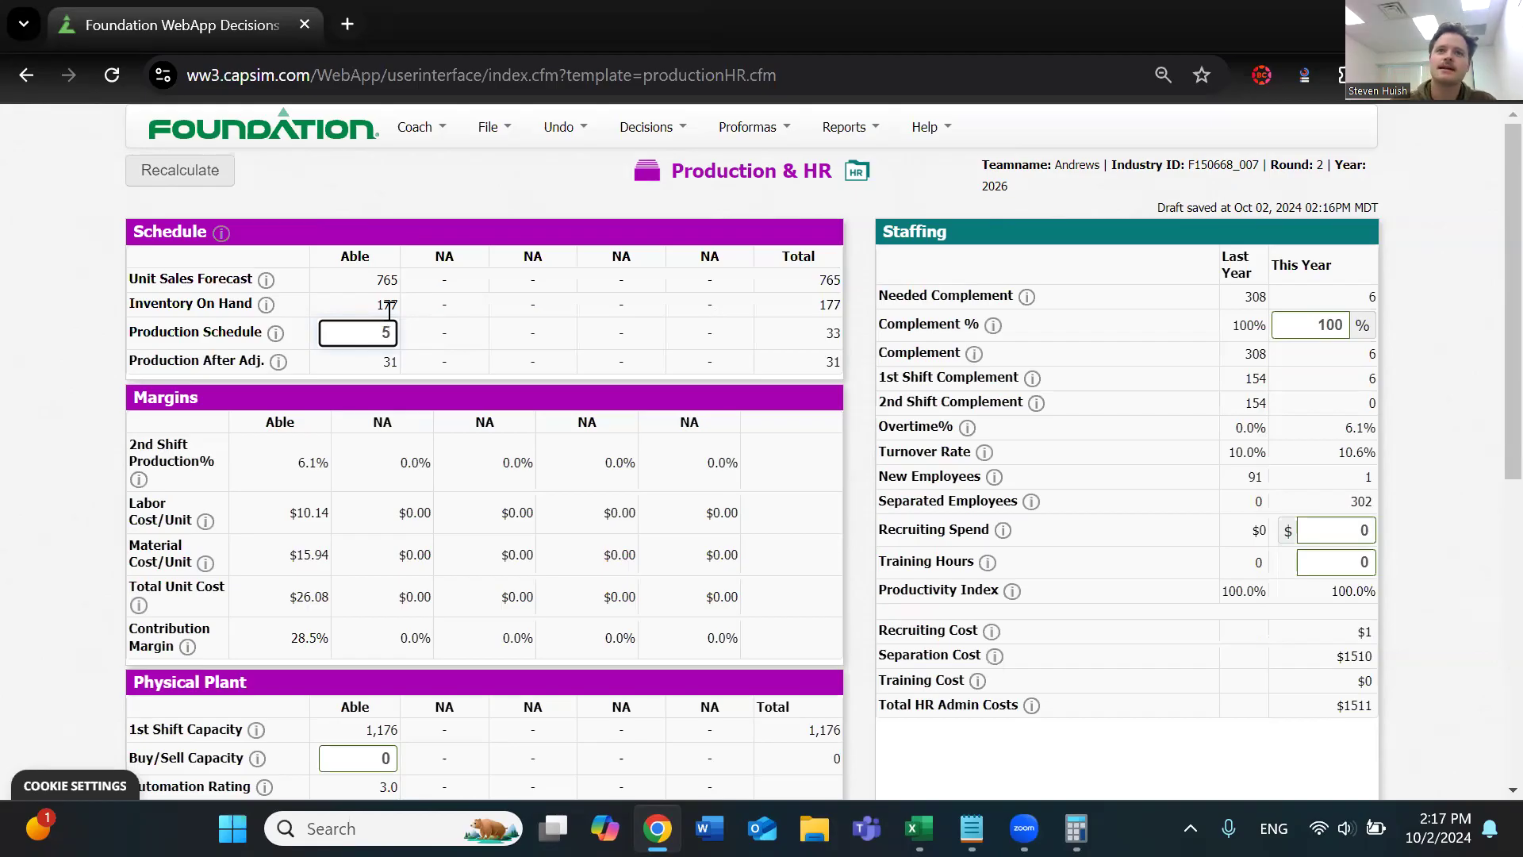
key("BackSpace")
type("600")
double_click(374, 361)
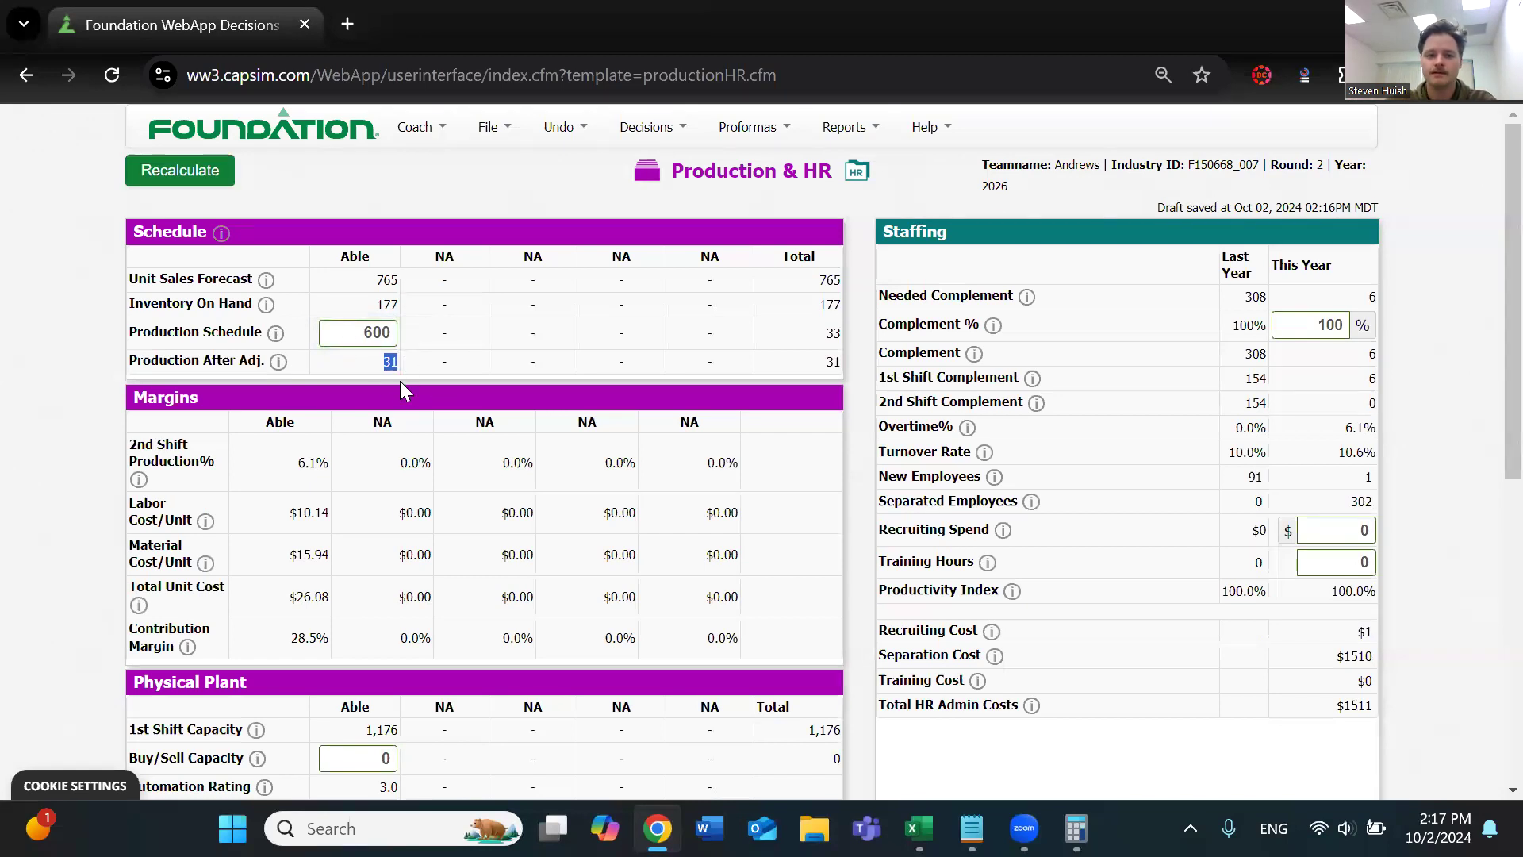
left_click(198, 189)
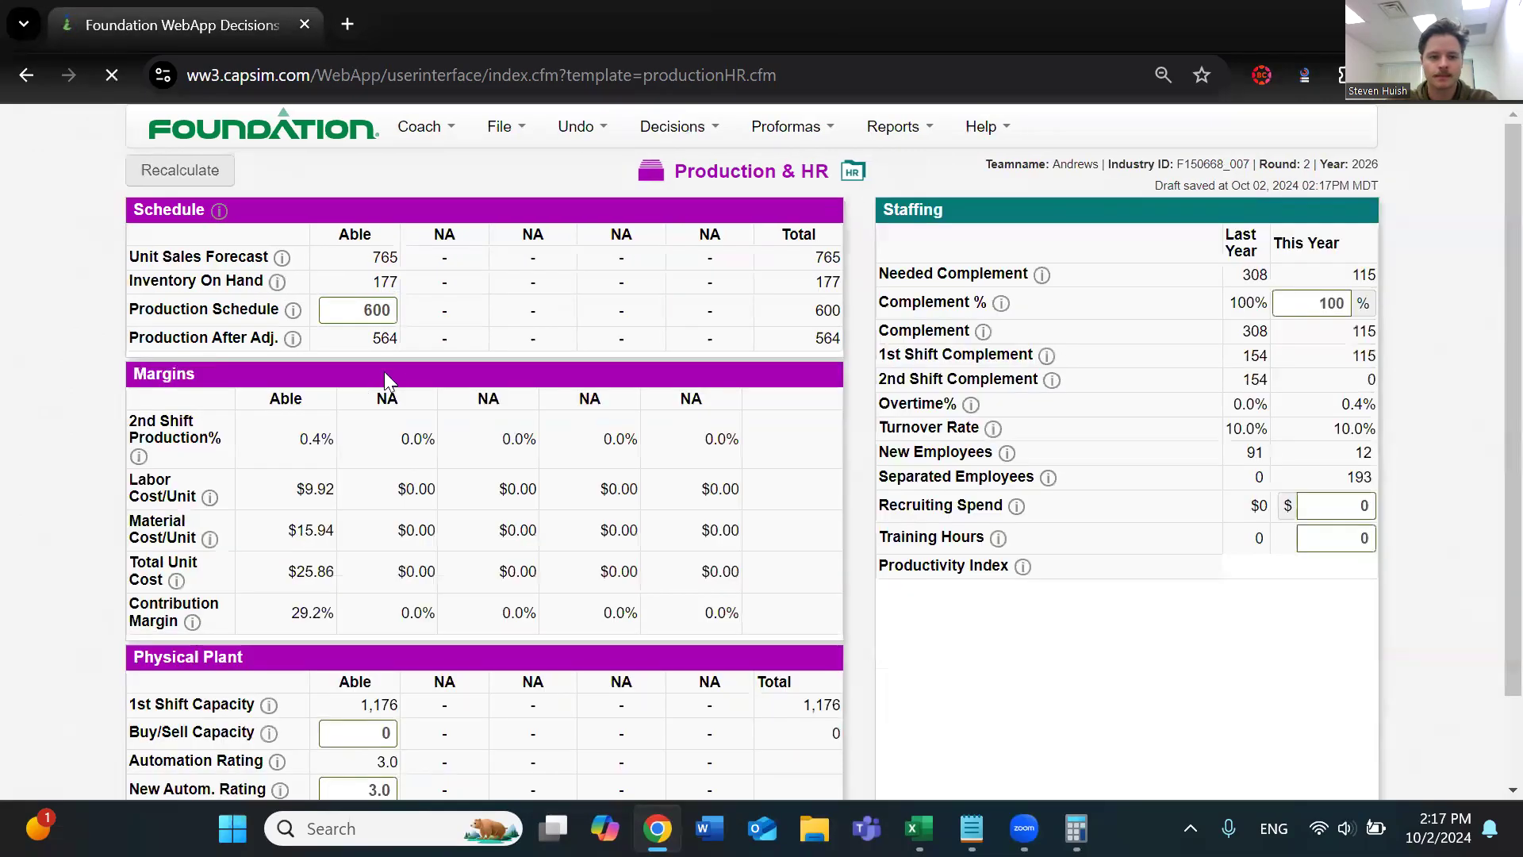
left_click(390, 333)
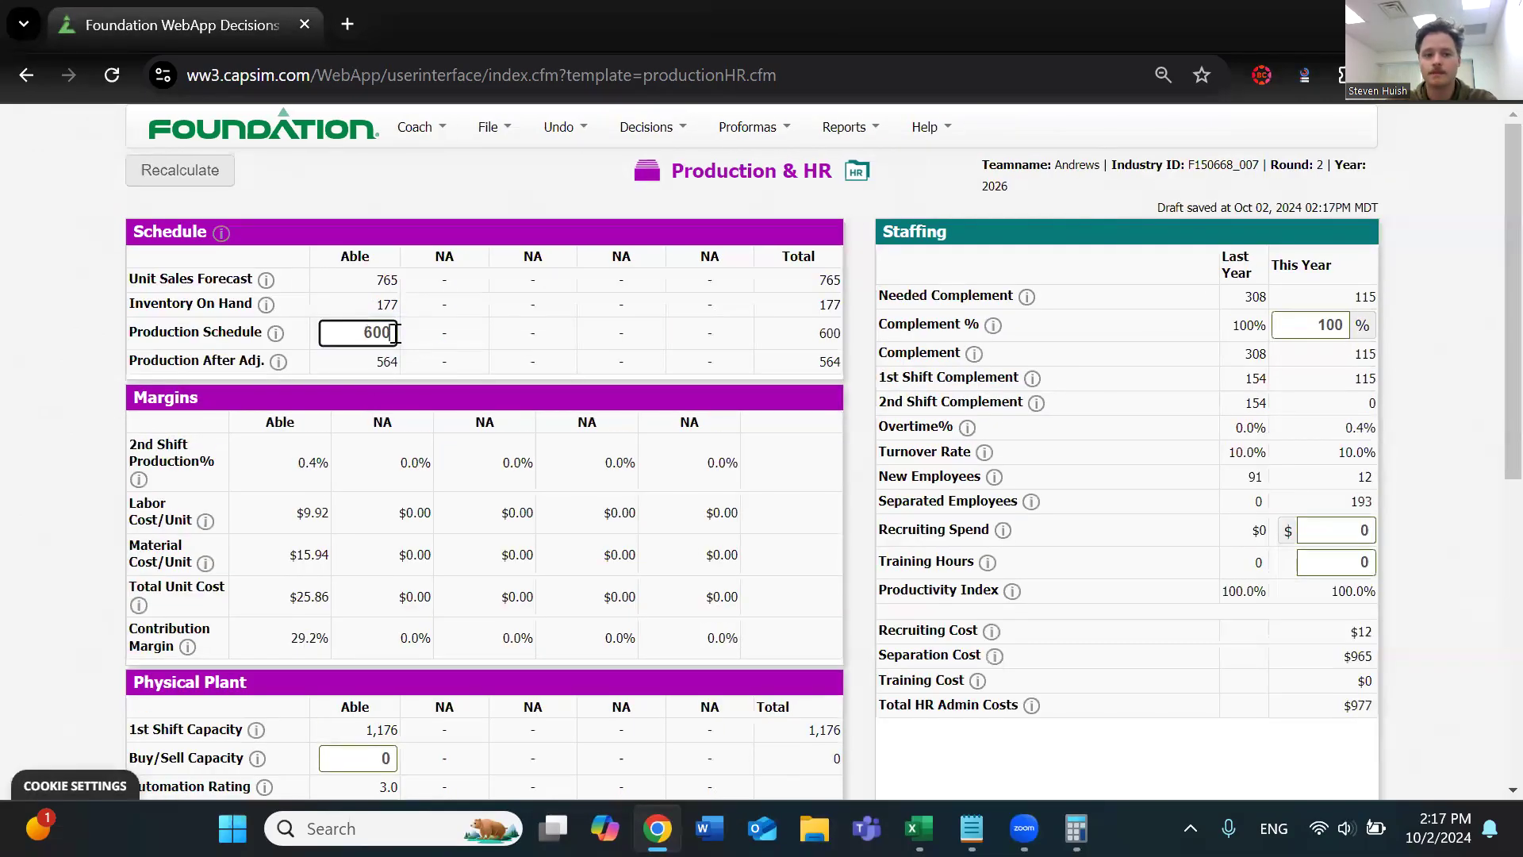
double_click(382, 363)
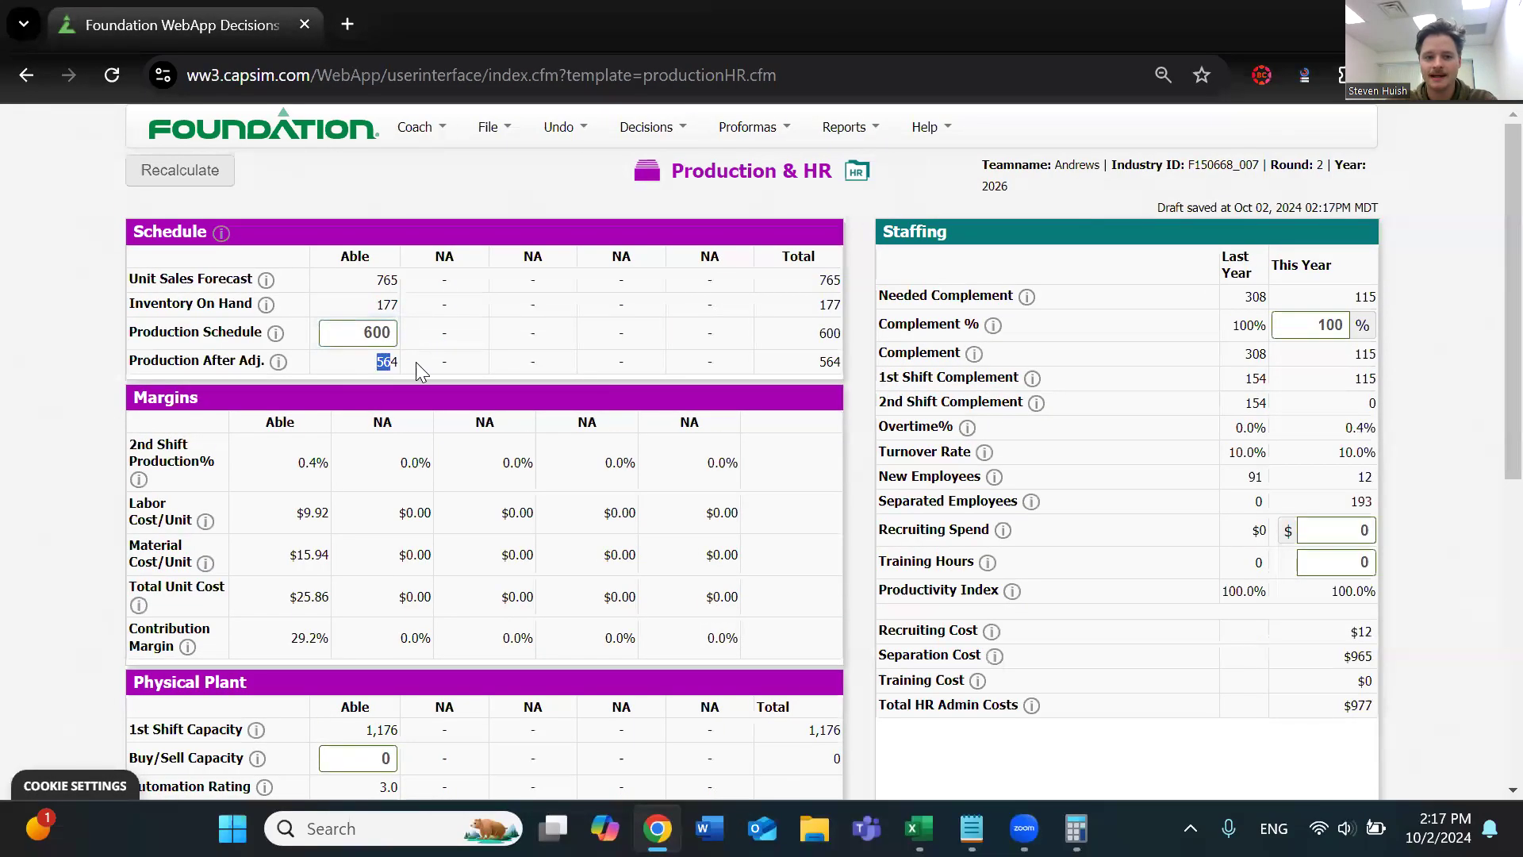
Try a production schedule of 622 for Able, recalculate, and check the production after adjustment
left_click(381, 330)
key("BackSpace")
key("BackSpace")
type("22")
left_click(515, 274)
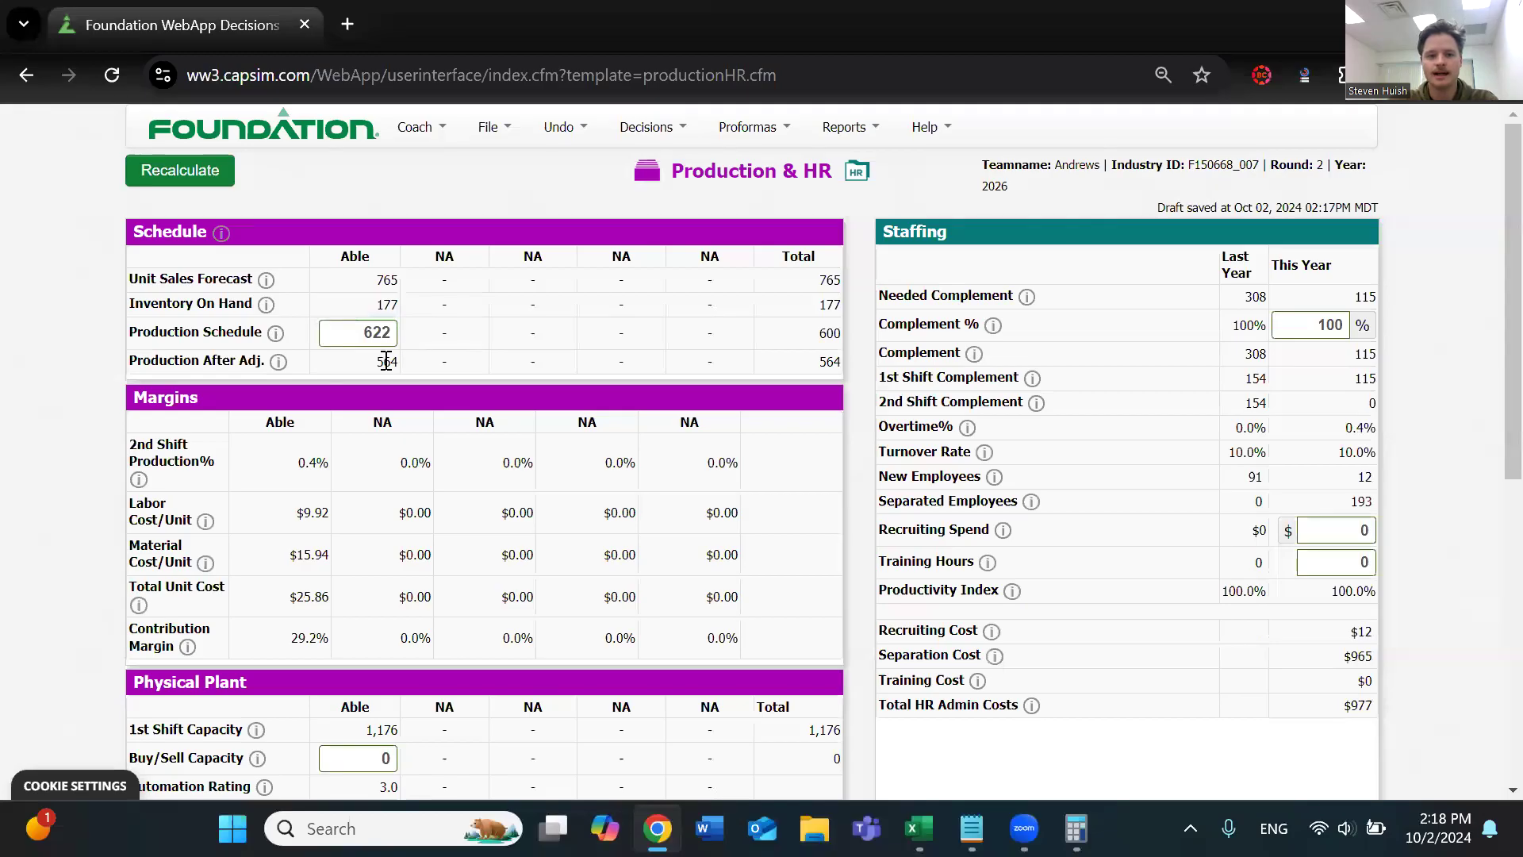
left_click(213, 186)
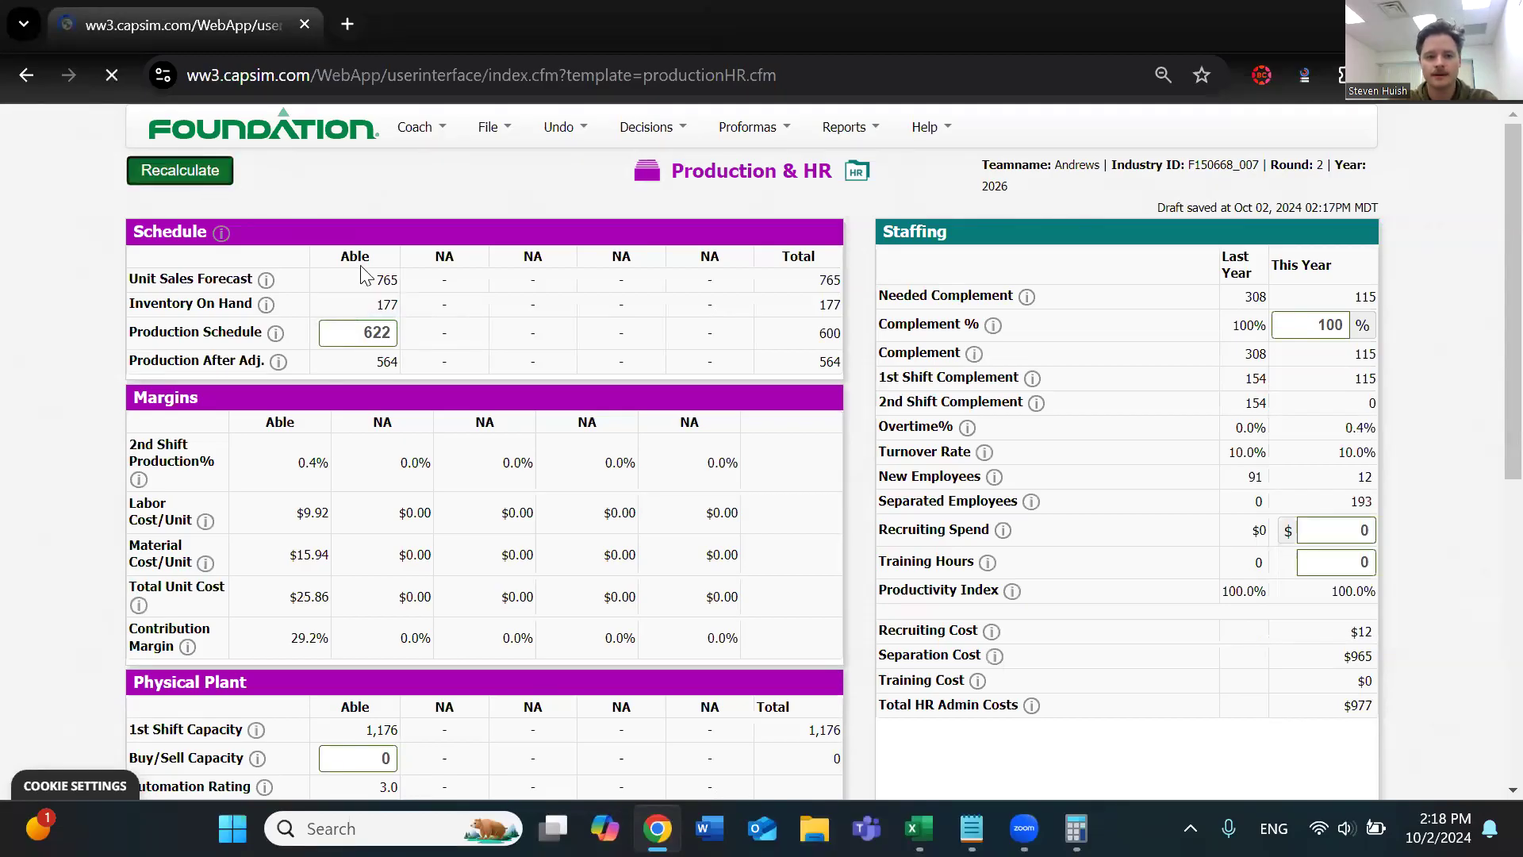
double_click(386, 360)
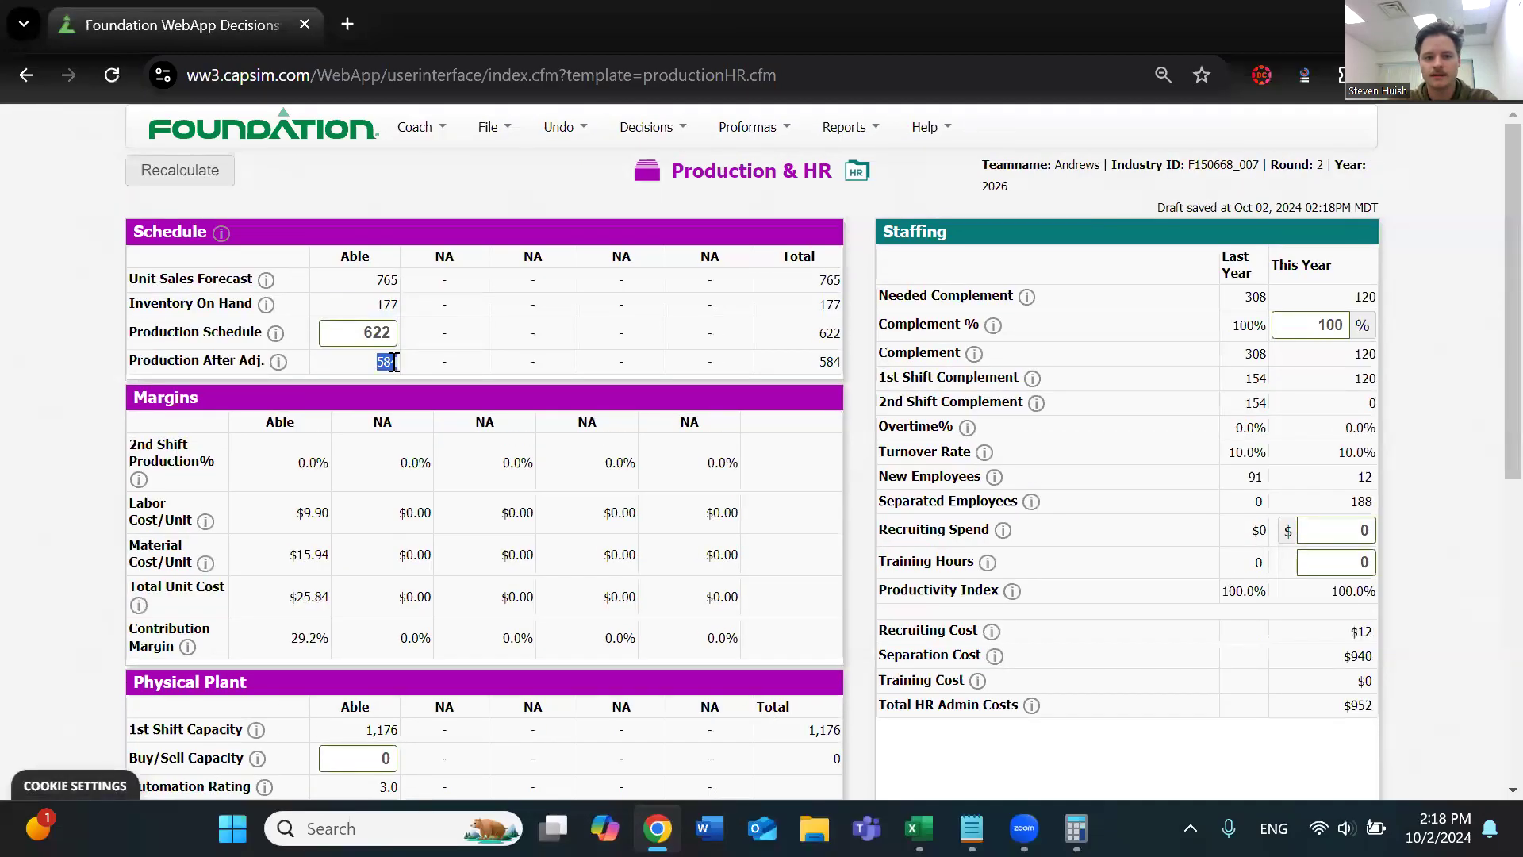
Try raising Able's production schedule to 628 and recalculate the page
left_click(376, 337)
key("BackSpace")
type("4")
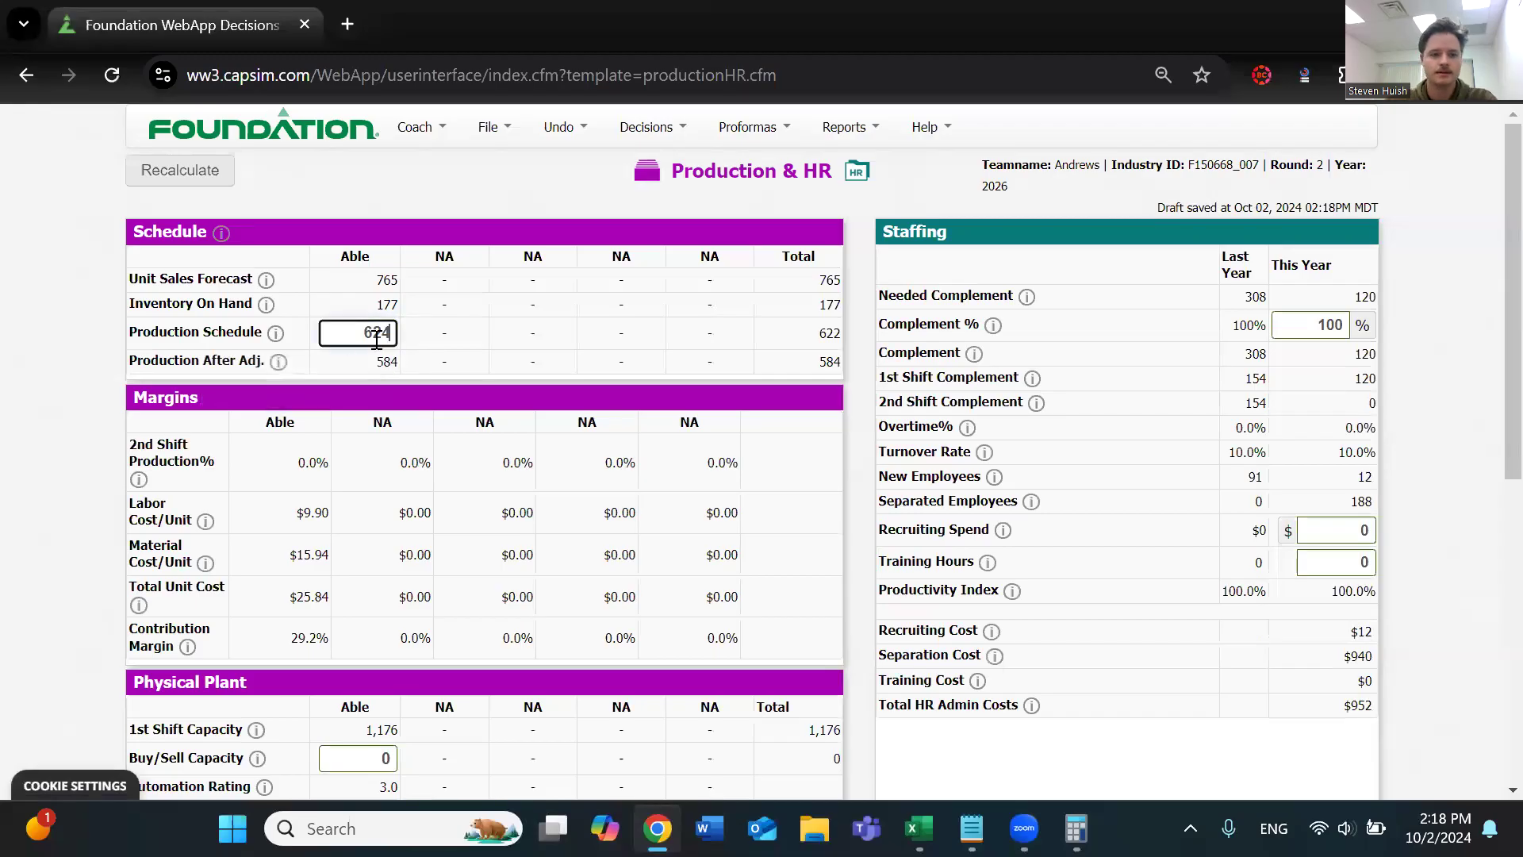
key("BackSpace")
type("8")
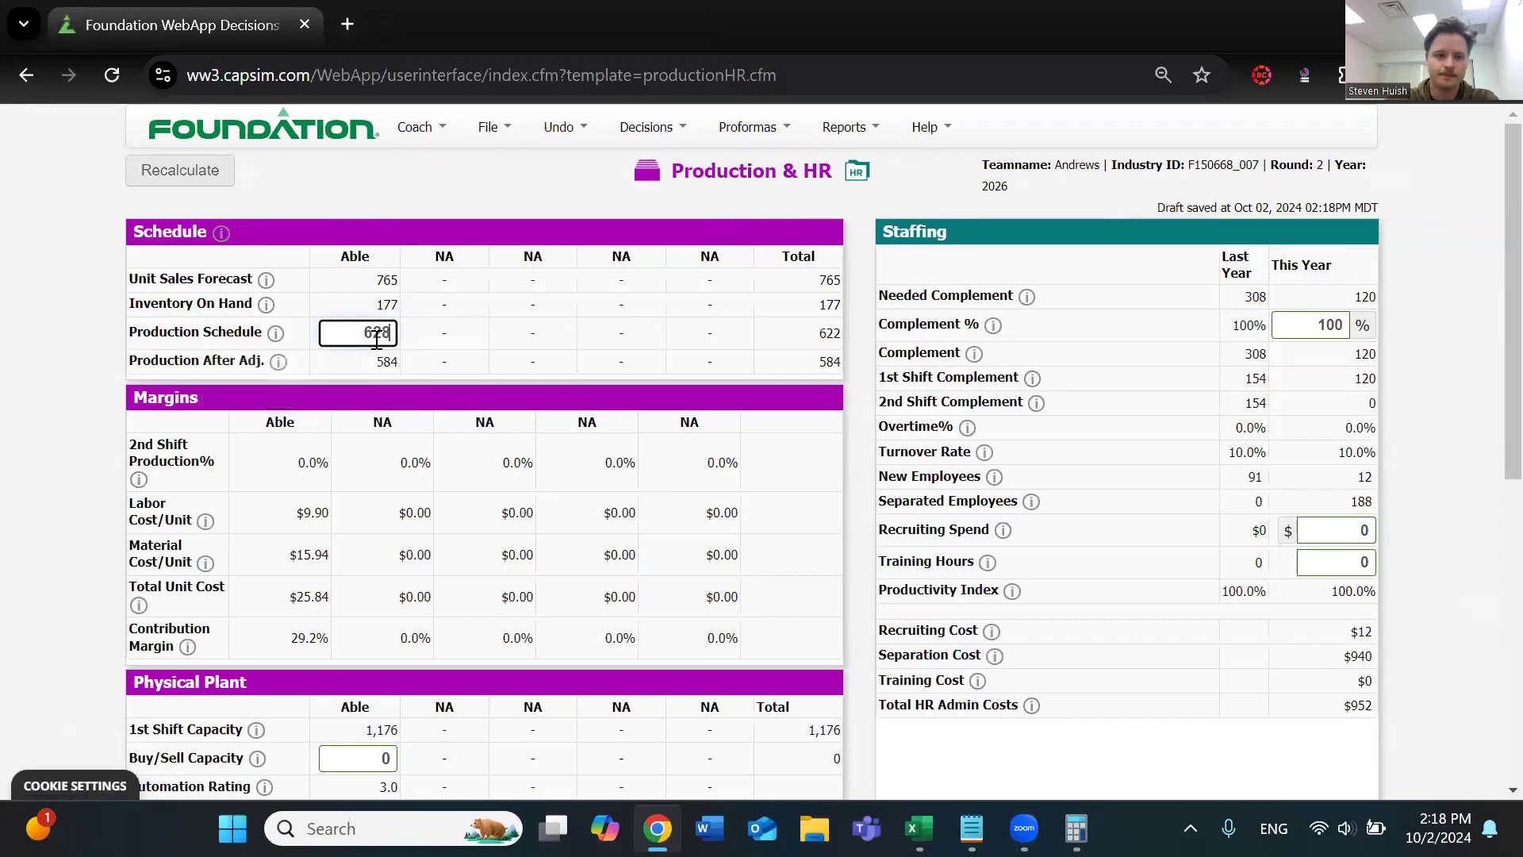
left_click(338, 268)
left_click(146, 171)
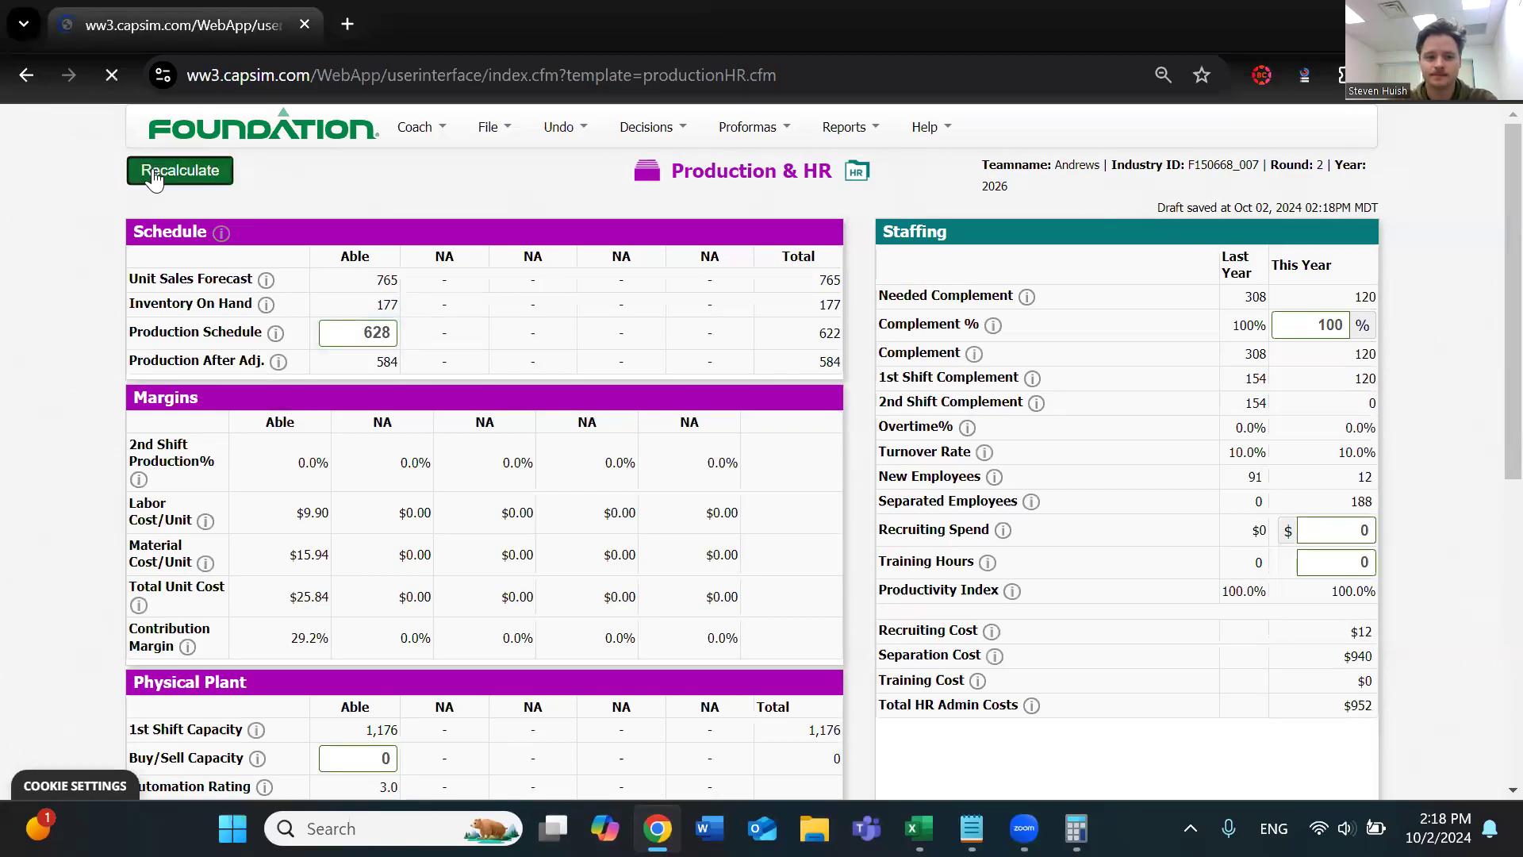
Set Able's production schedule to 626 and recalculate the page
left_click(381, 320)
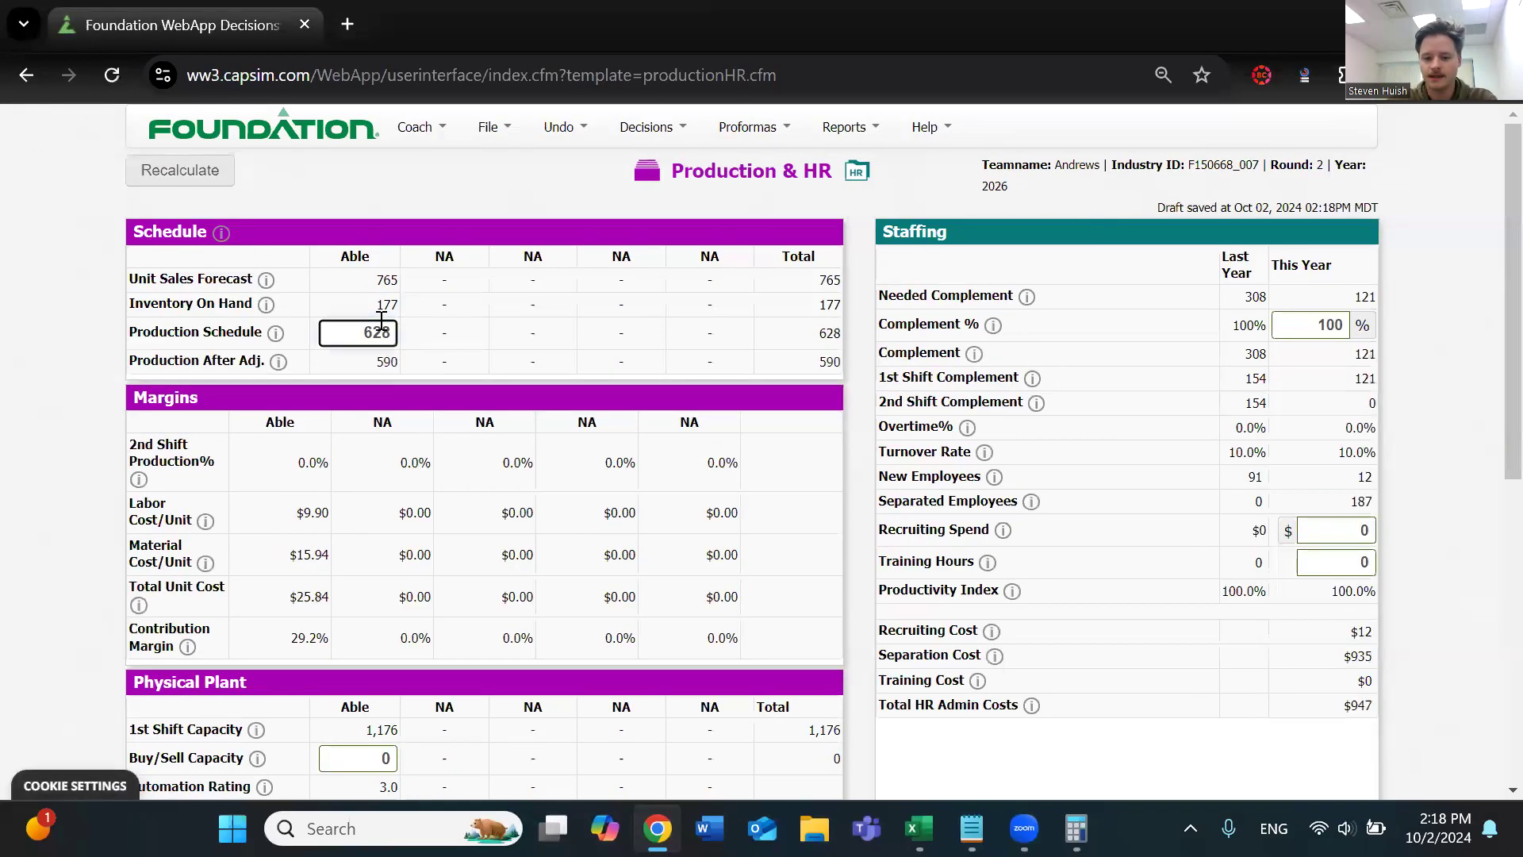
key("BackSpace")
type("6")
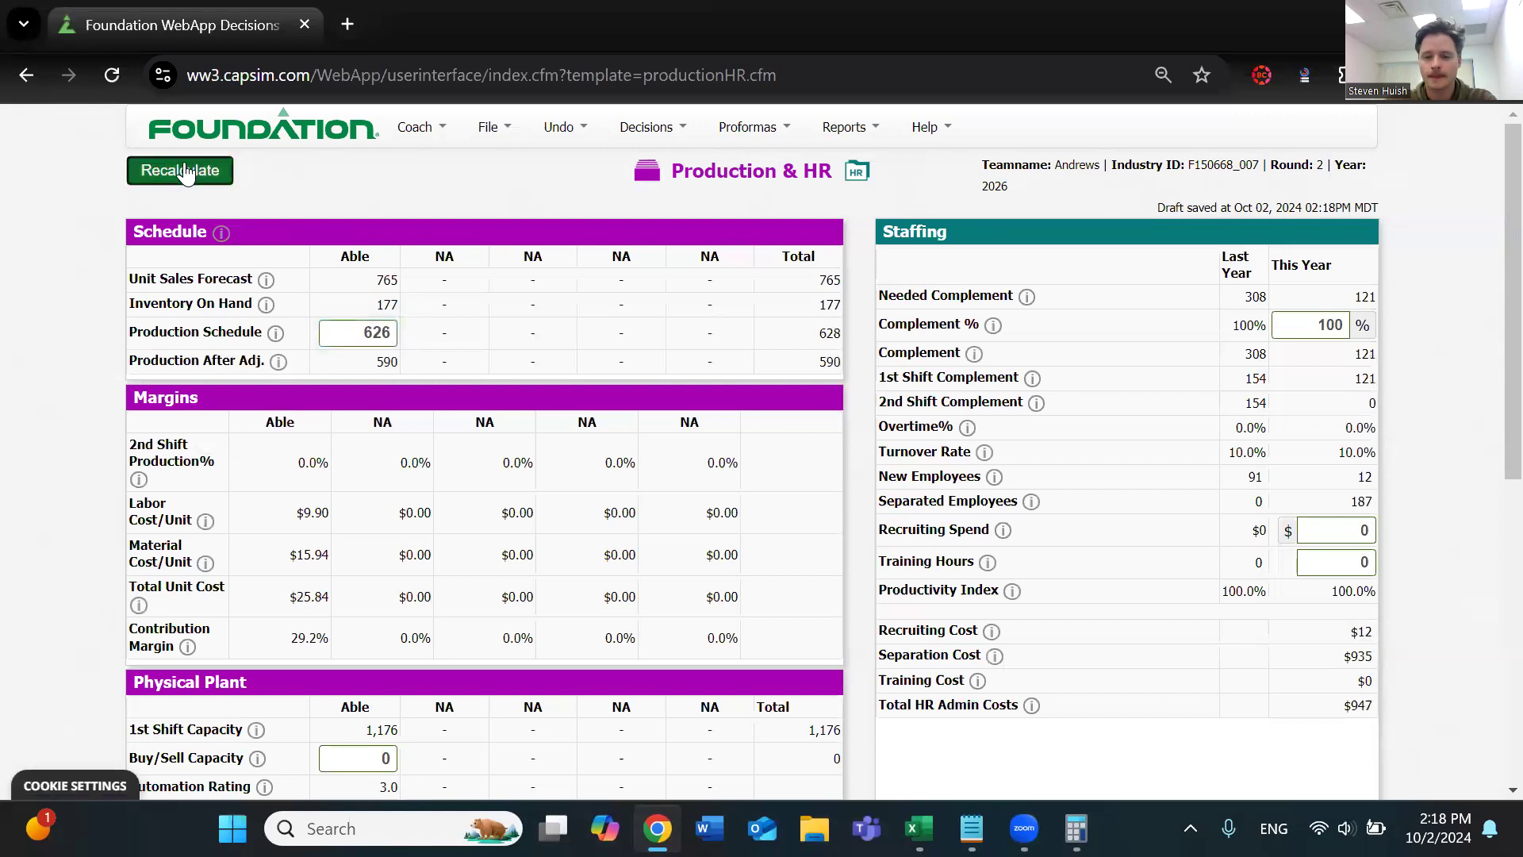
left_click(185, 171)
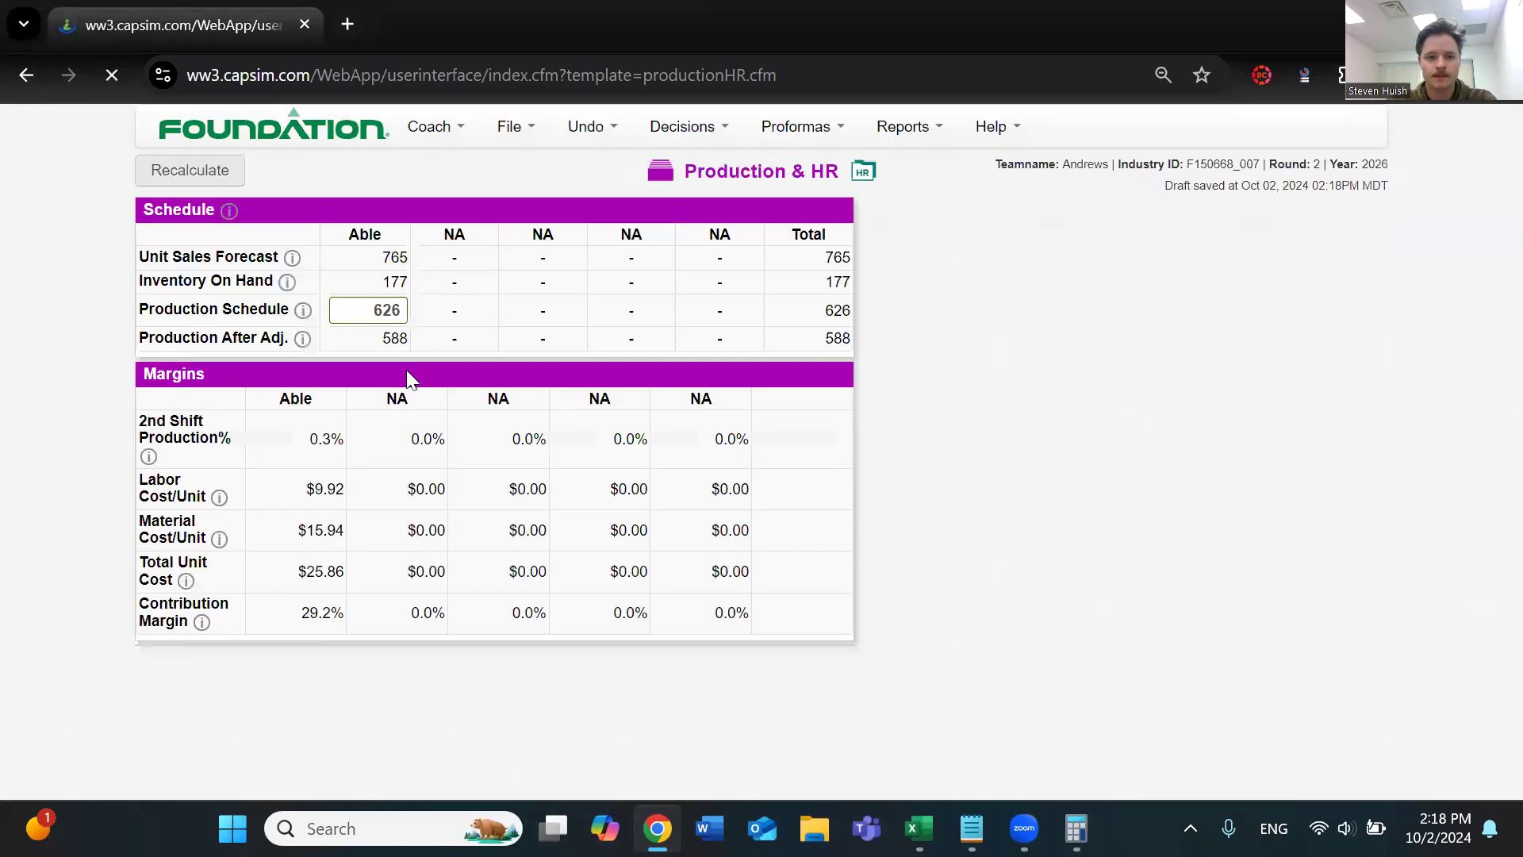
Switch to Calculator and add Able's production after adjustment and inventory on hand, 588 + 177
left_click_drag(376, 305, 394, 304)
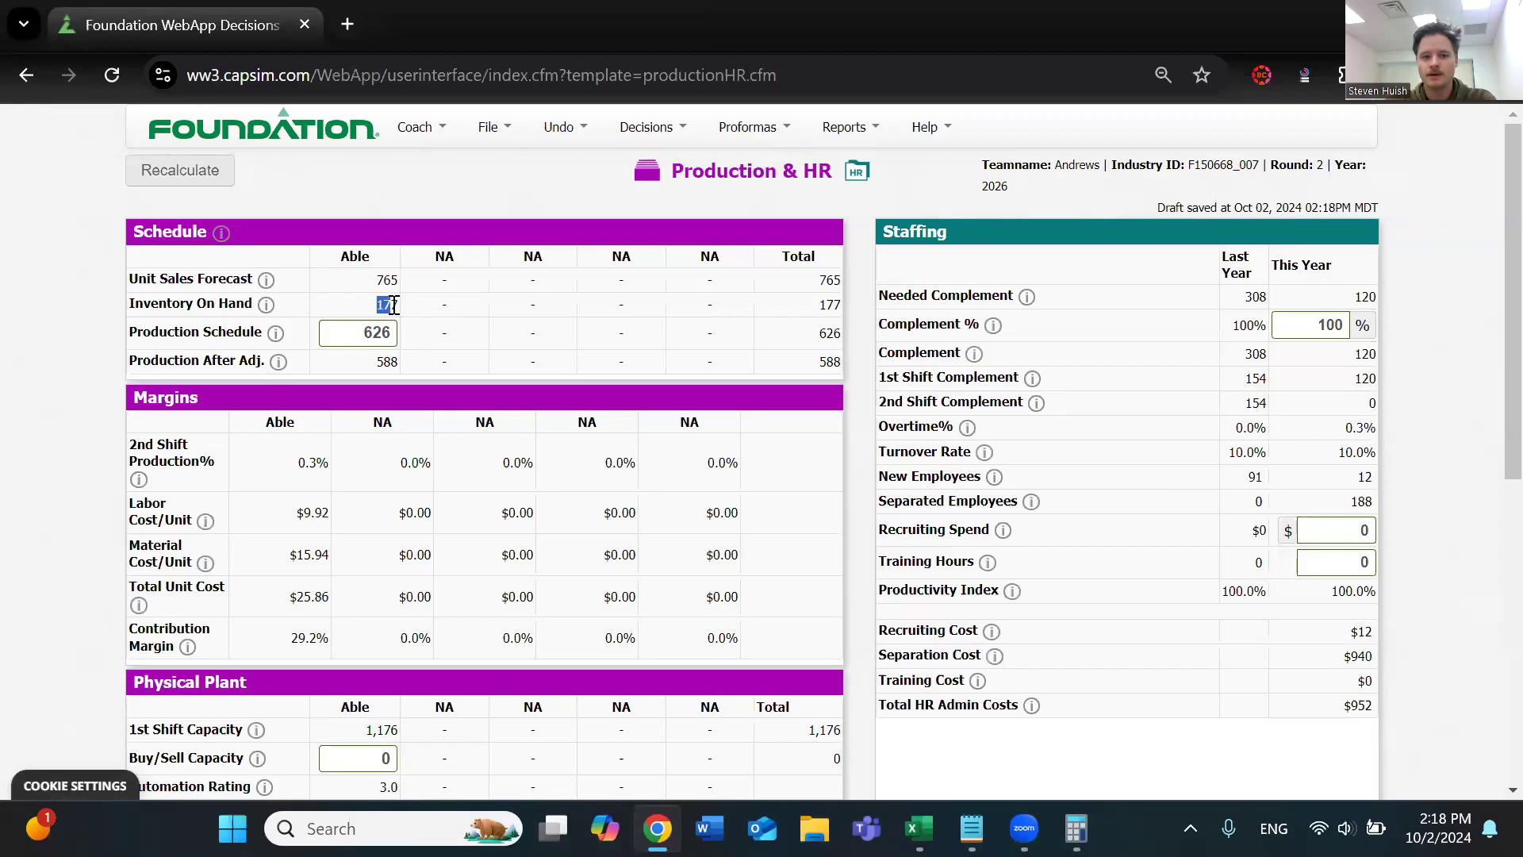
left_click_drag(371, 362, 401, 362)
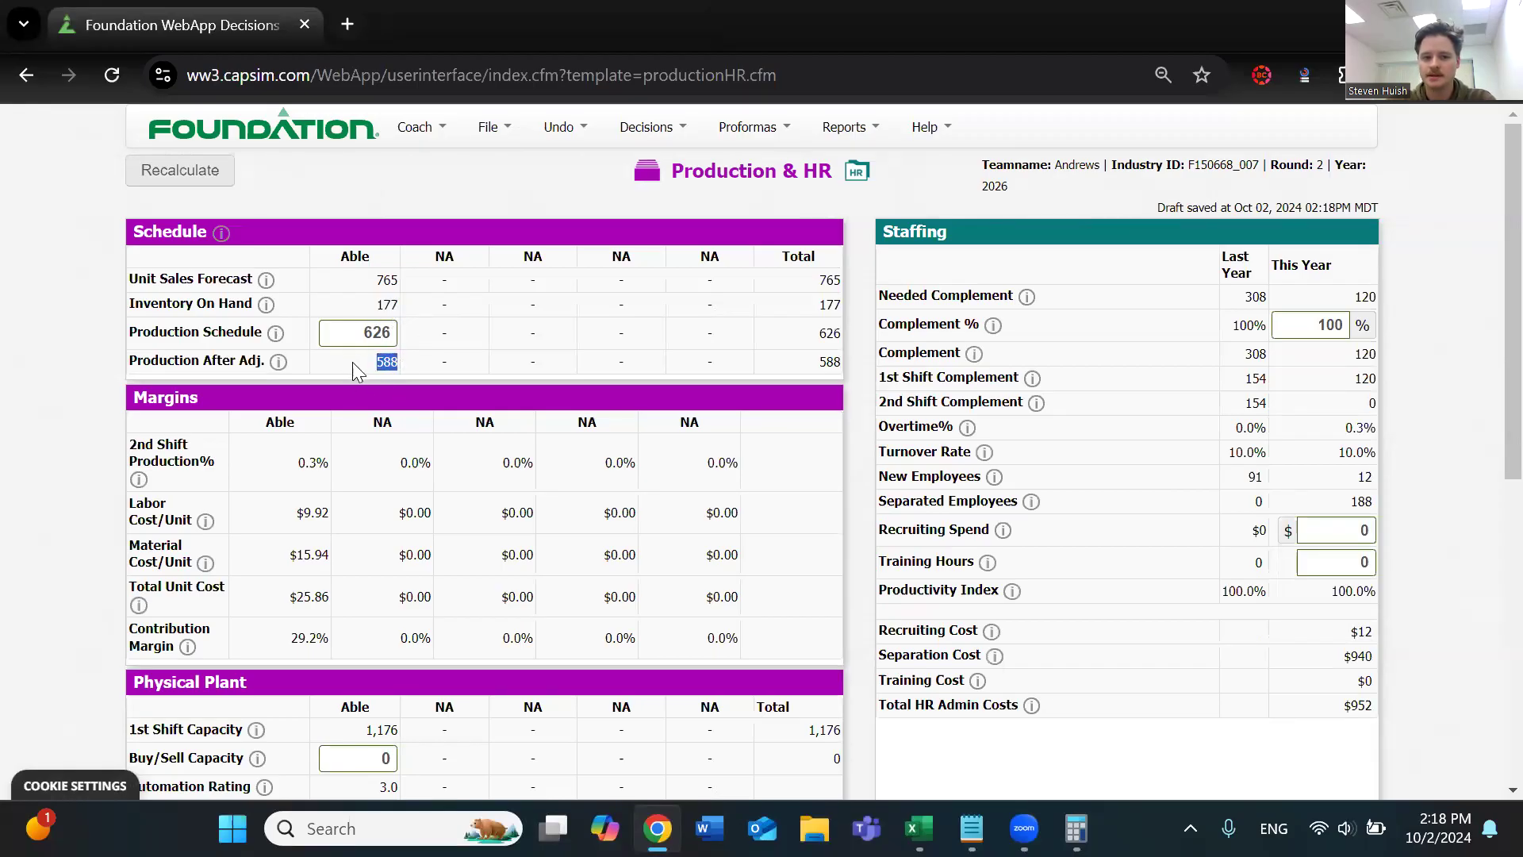
left_click(1076, 828)
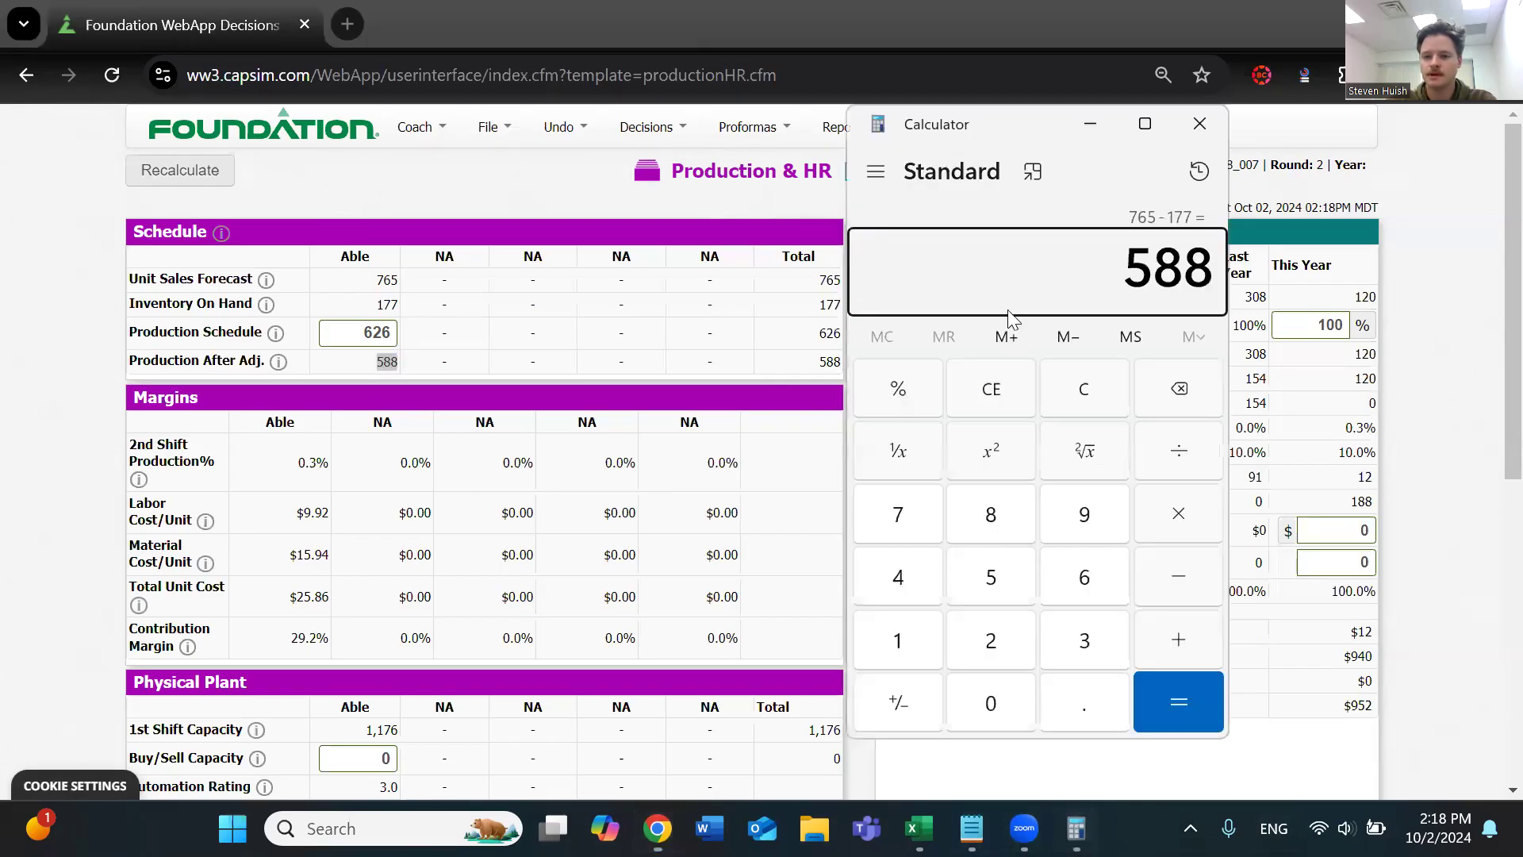
key("Delete")
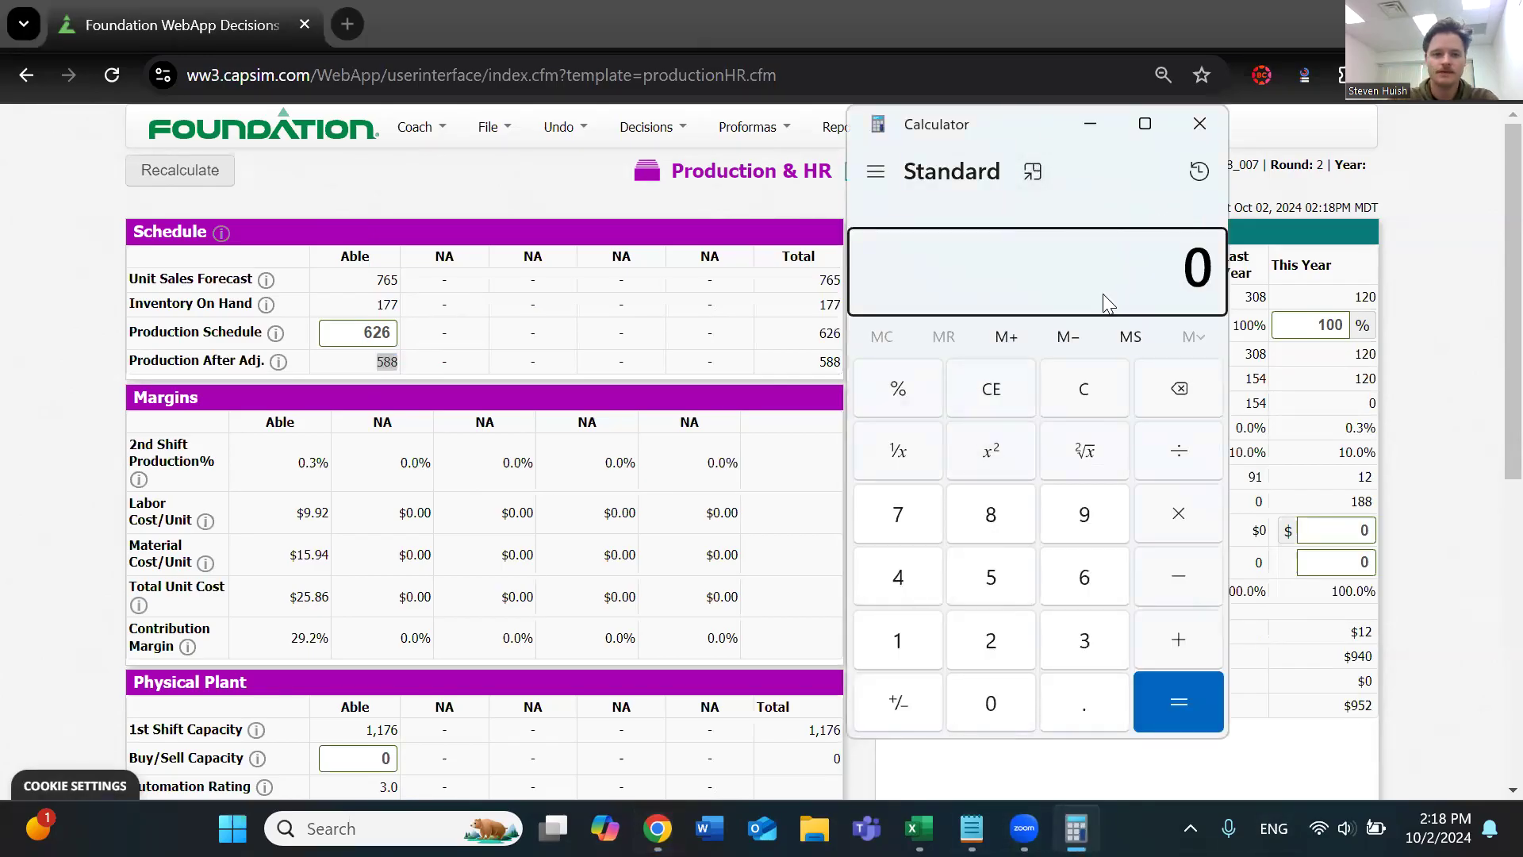
type("588 +")
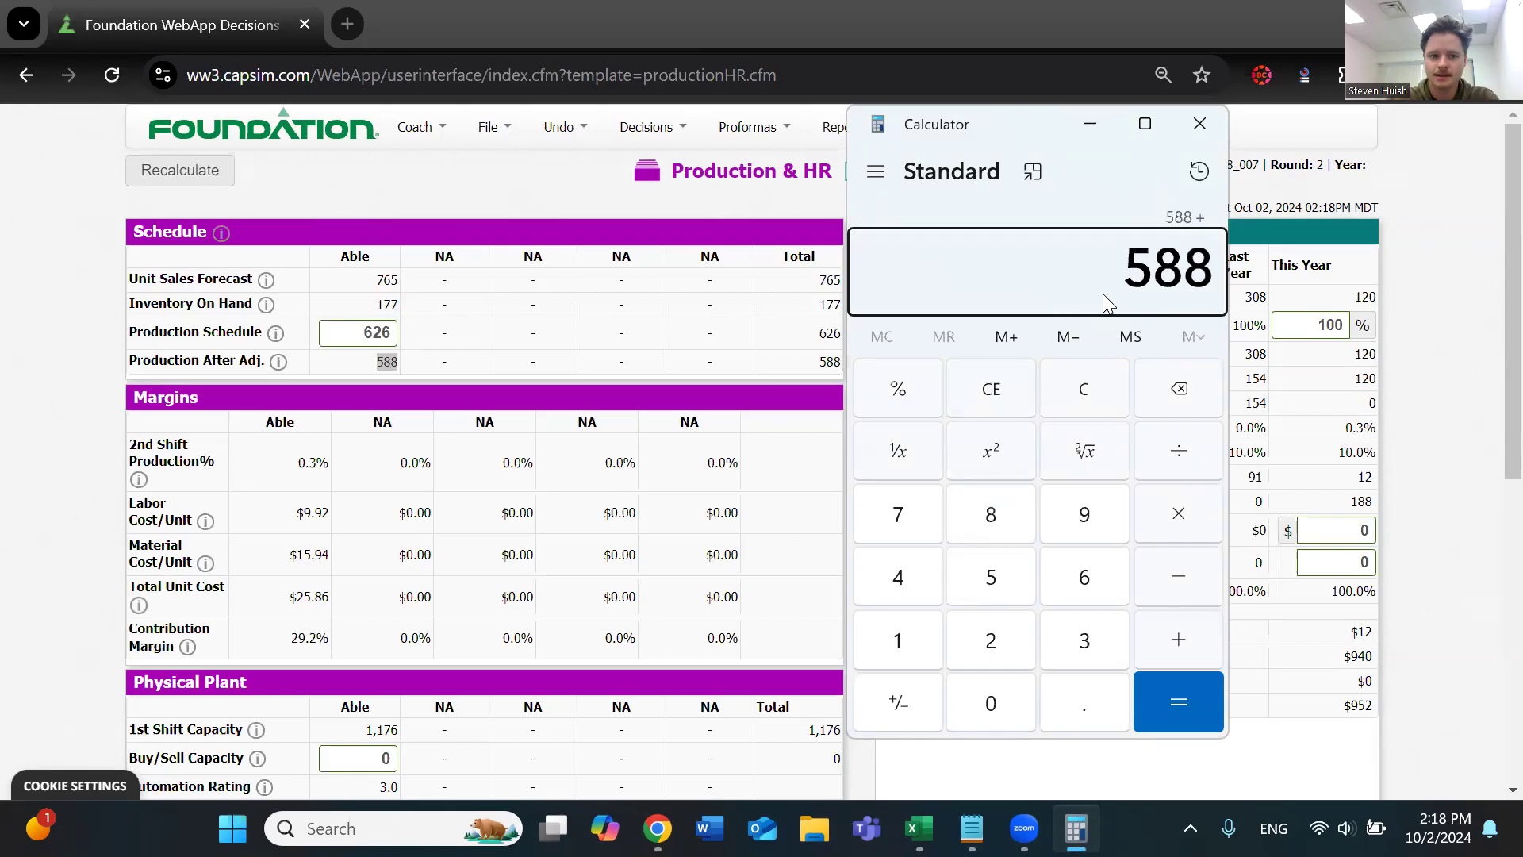
type(" 177")
key("Return")
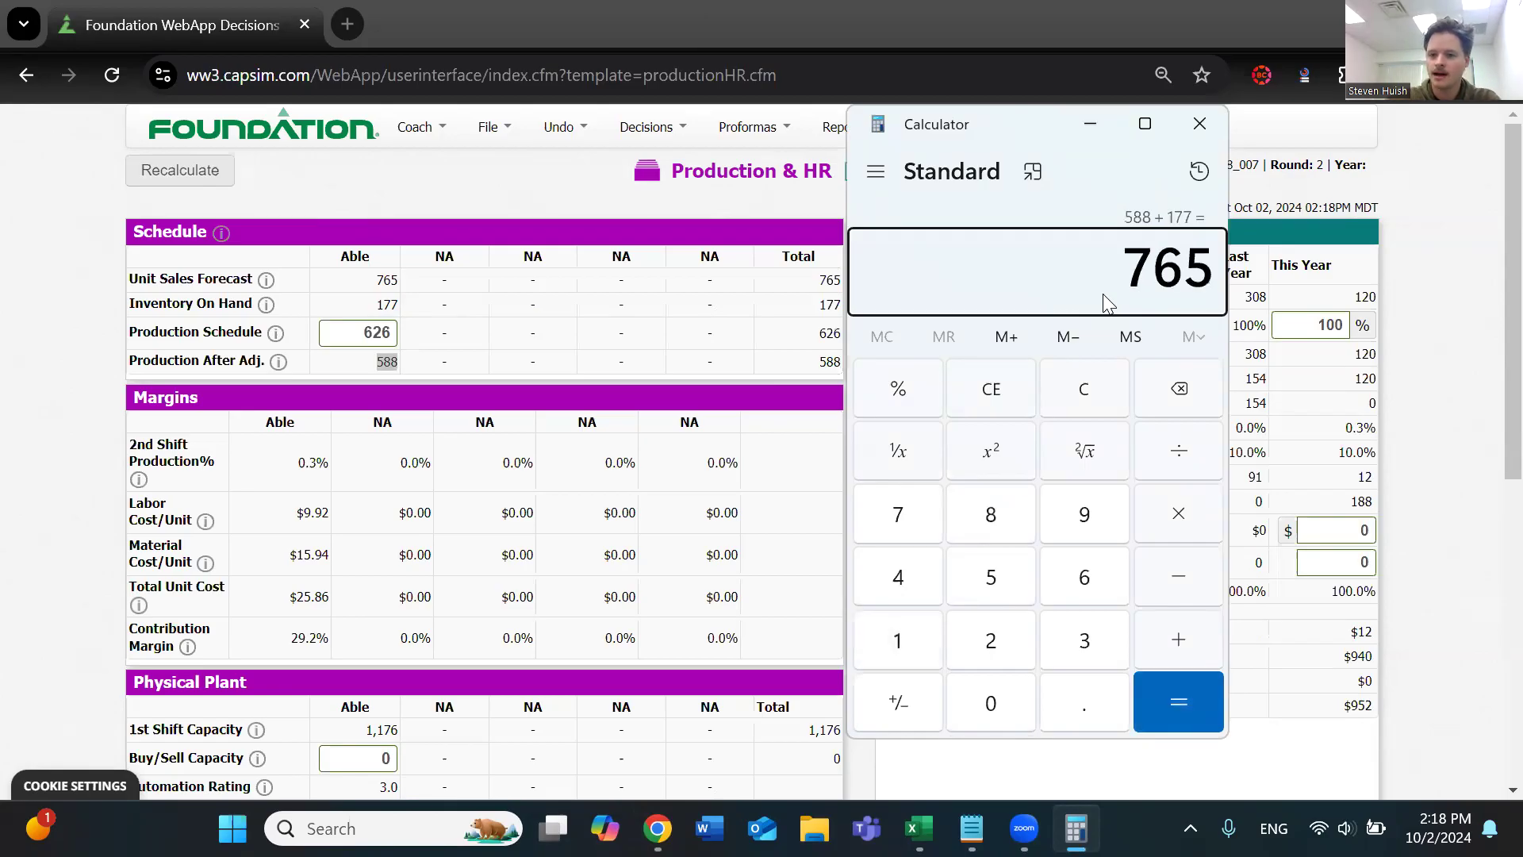
left_click_drag(1118, 277, 1211, 270)
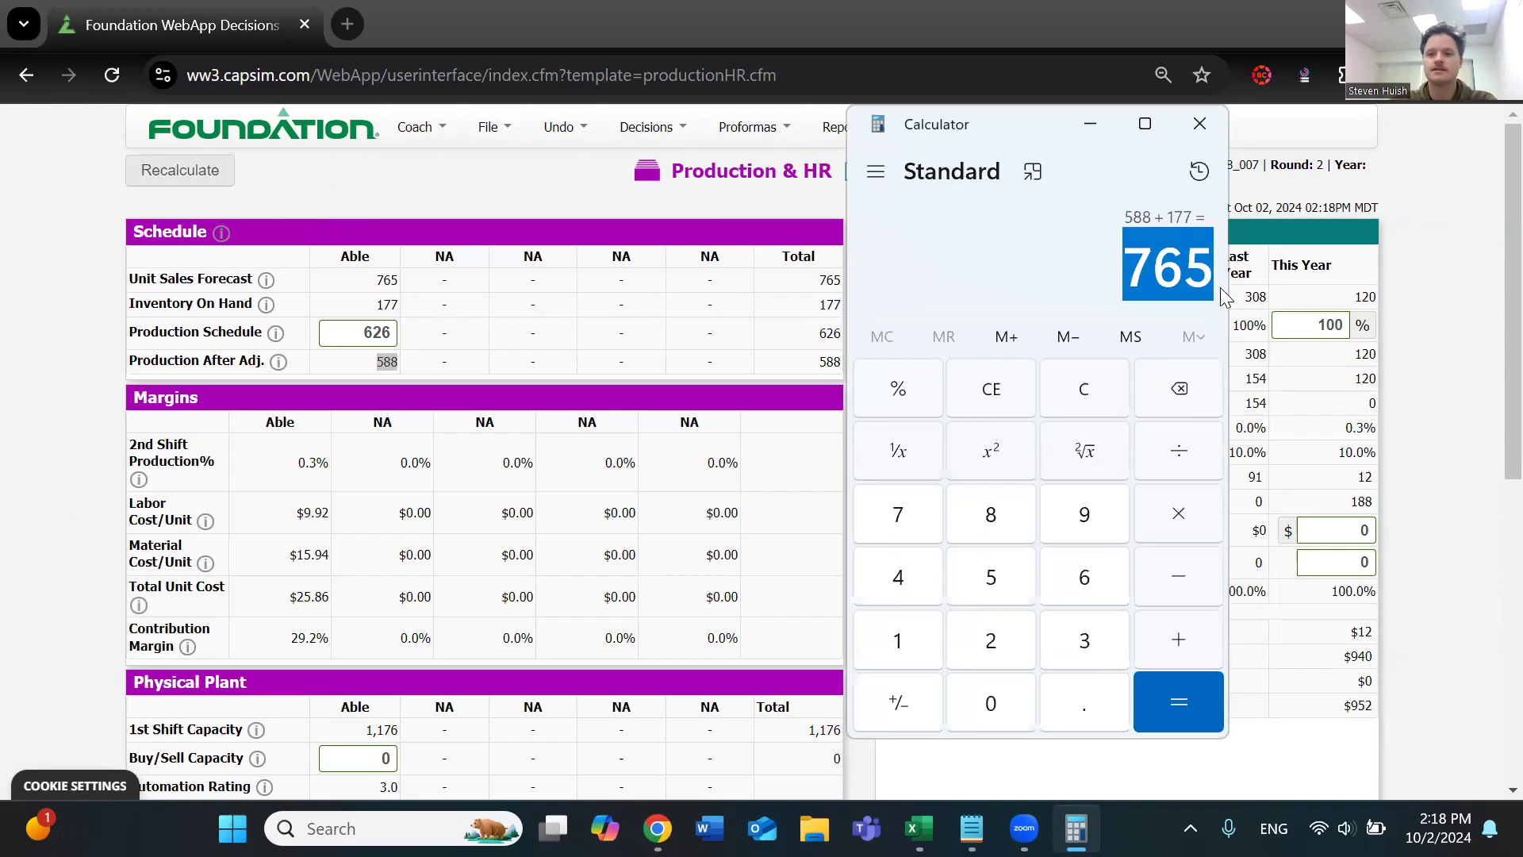
Back in the Schedule table, compare Able's unit sales forecast with its inventory on hand, production schedule and production after adjustment
left_click_drag(361, 279, 394, 278)
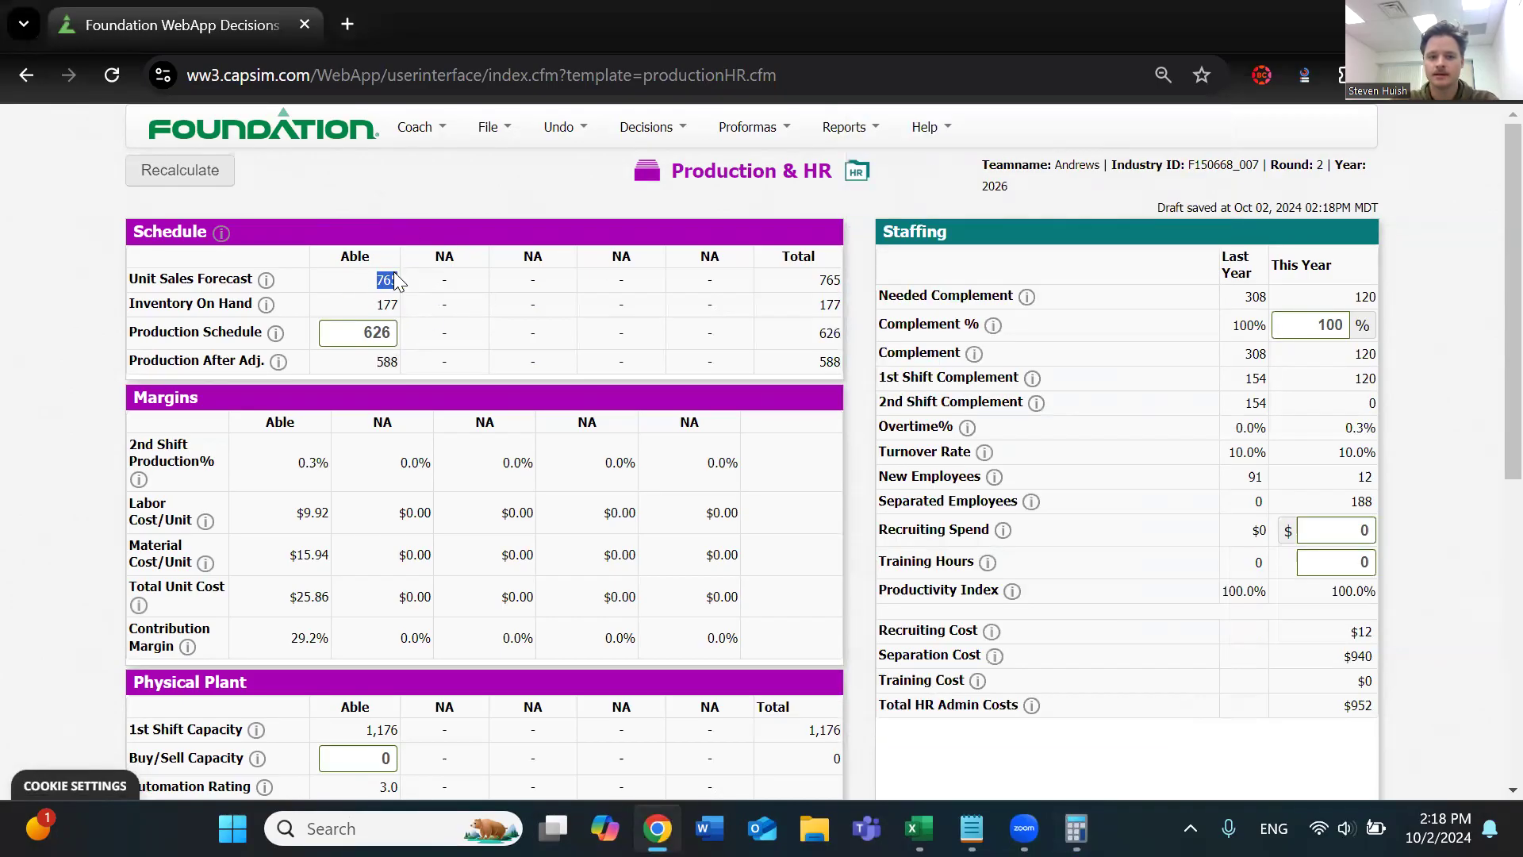
left_click(361, 330)
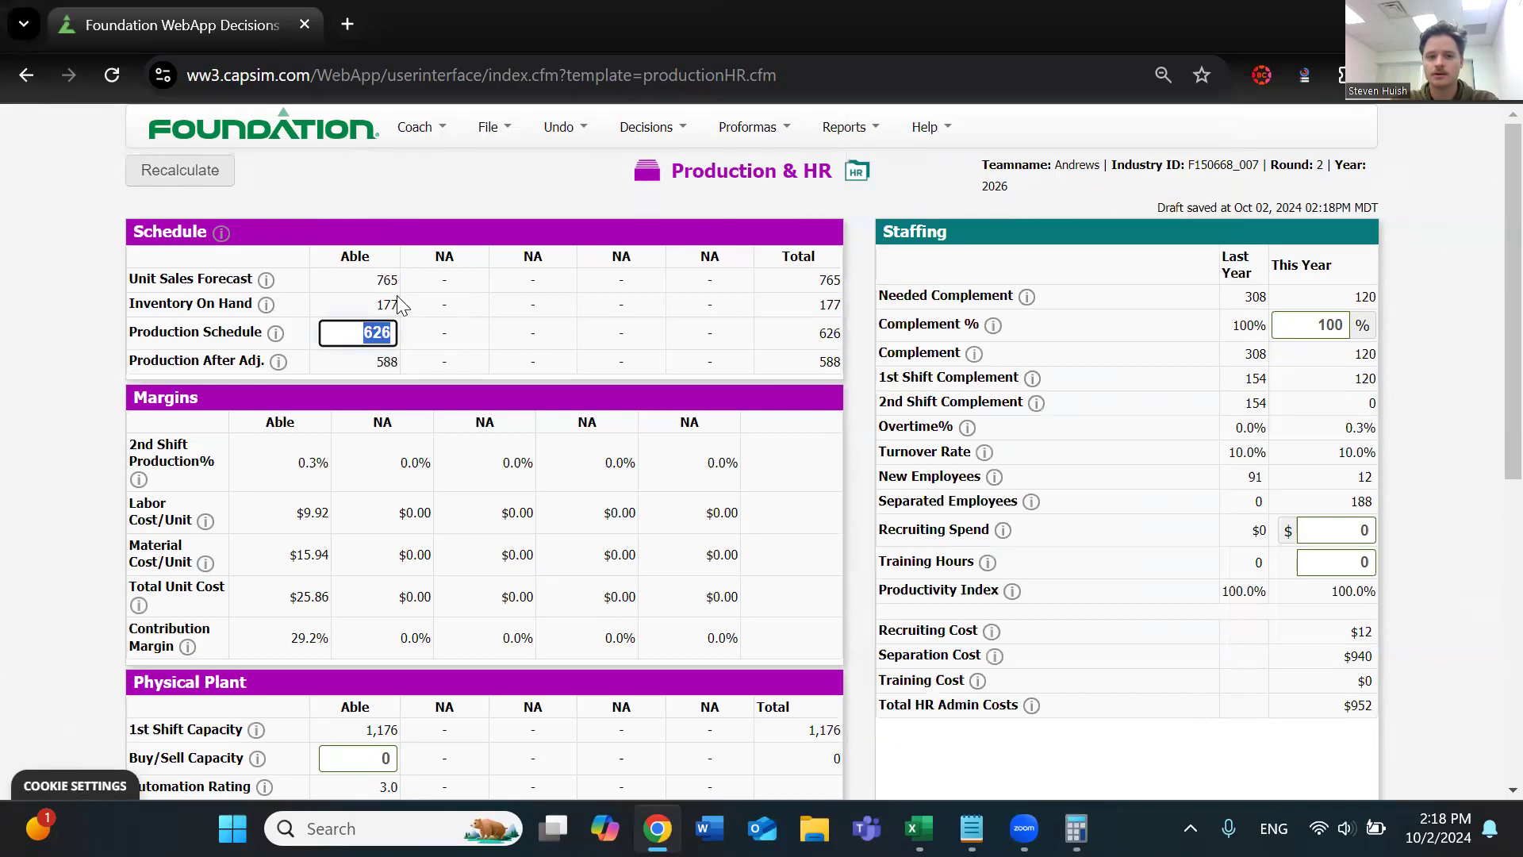
left_click_drag(376, 284, 399, 307)
left_click_drag(377, 361, 429, 364)
left_click_drag(377, 283, 416, 287)
scroll(441, 317, "down", 4)
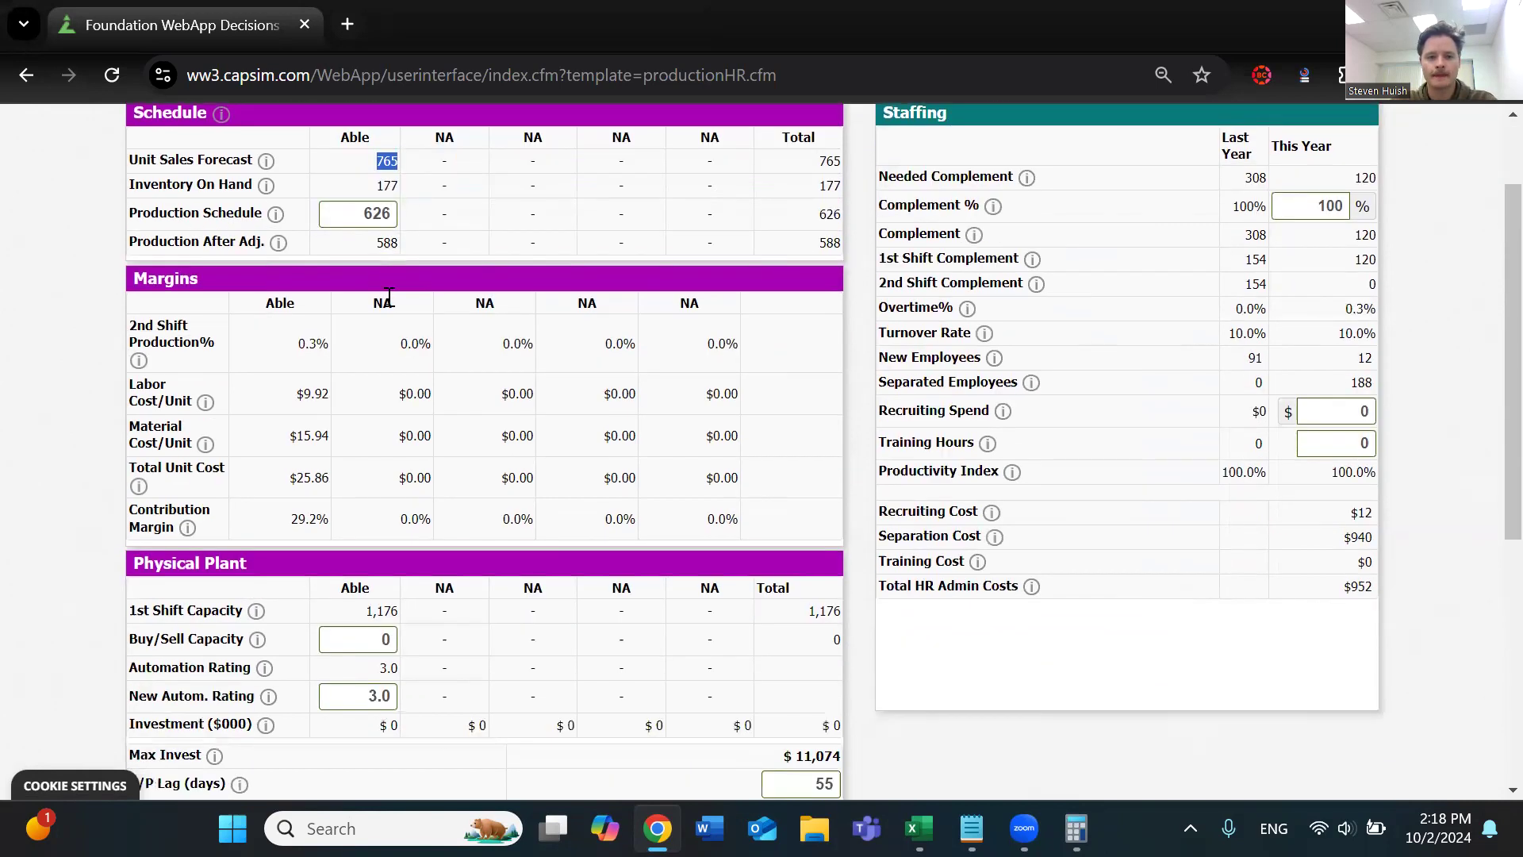
Read the explanation of 1st Shift Capacity in the Physical Plant table, including producing up to twice the rated capacity
scroll(444, 325, "up", 1)
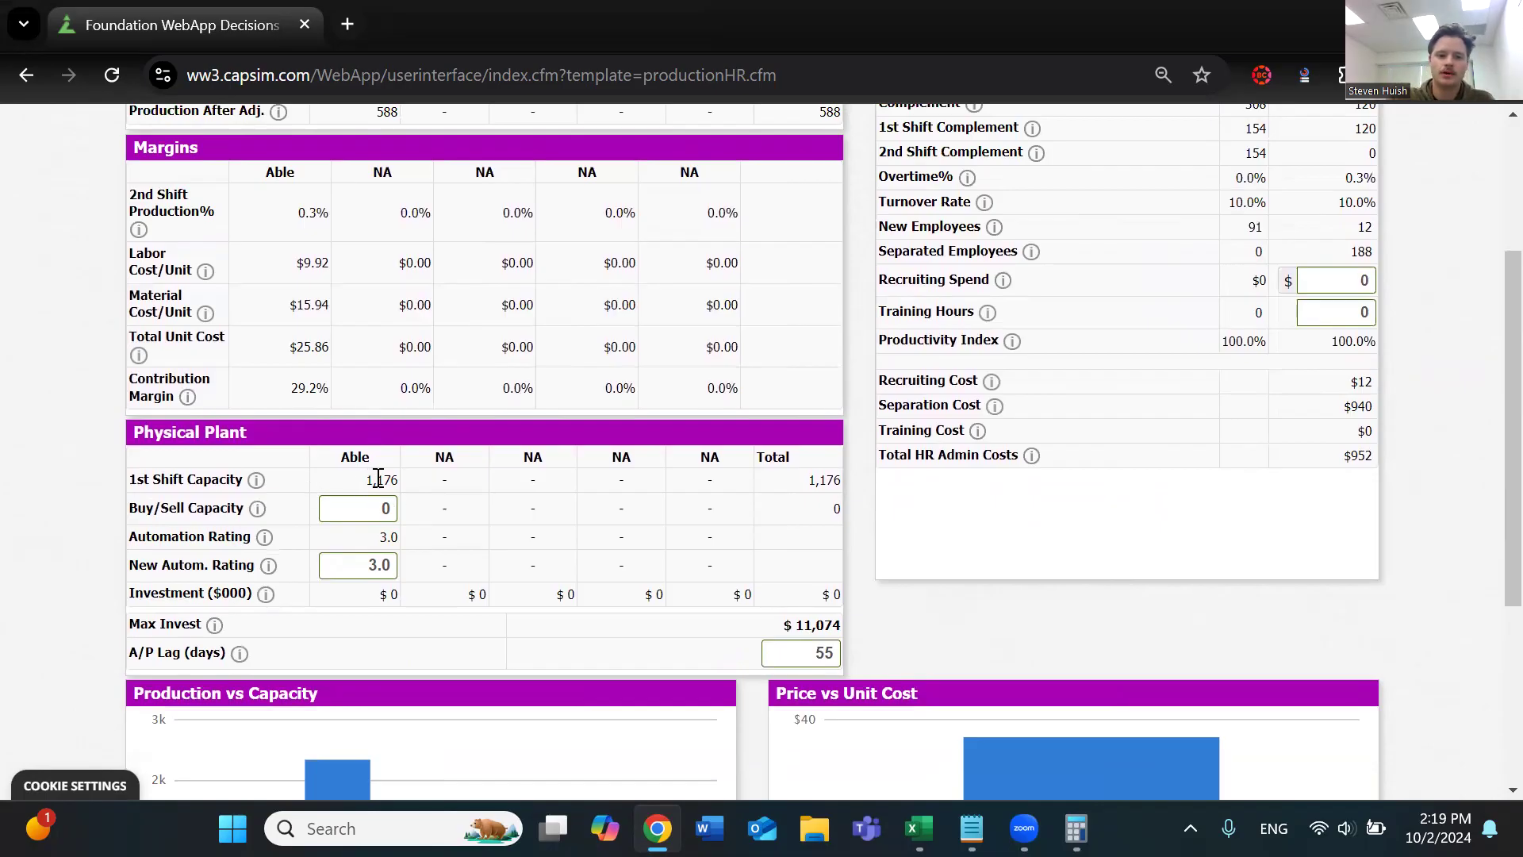
triple_click(159, 479)
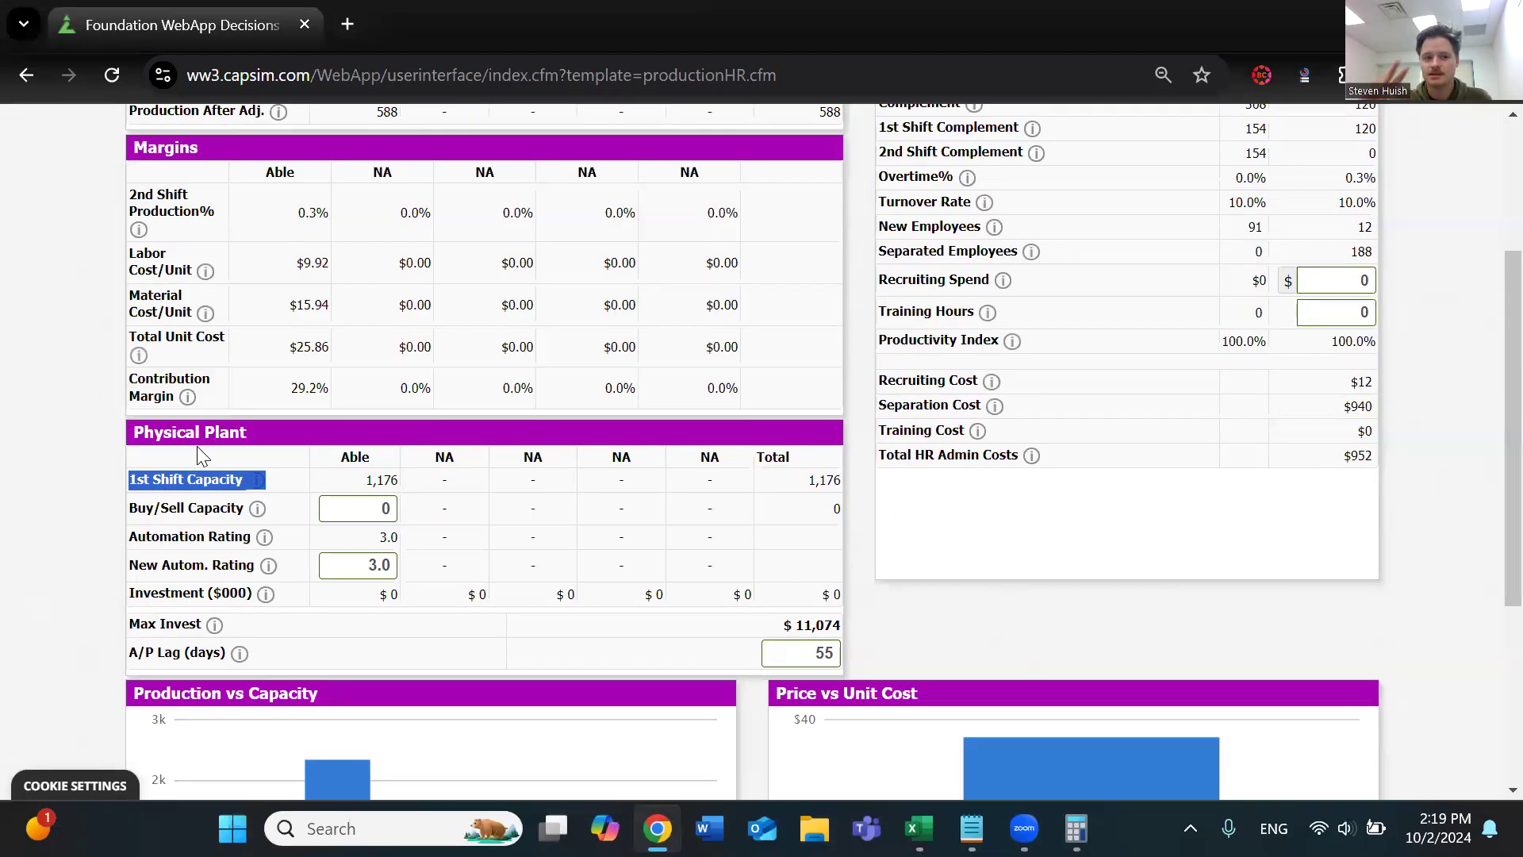
left_click(255, 480)
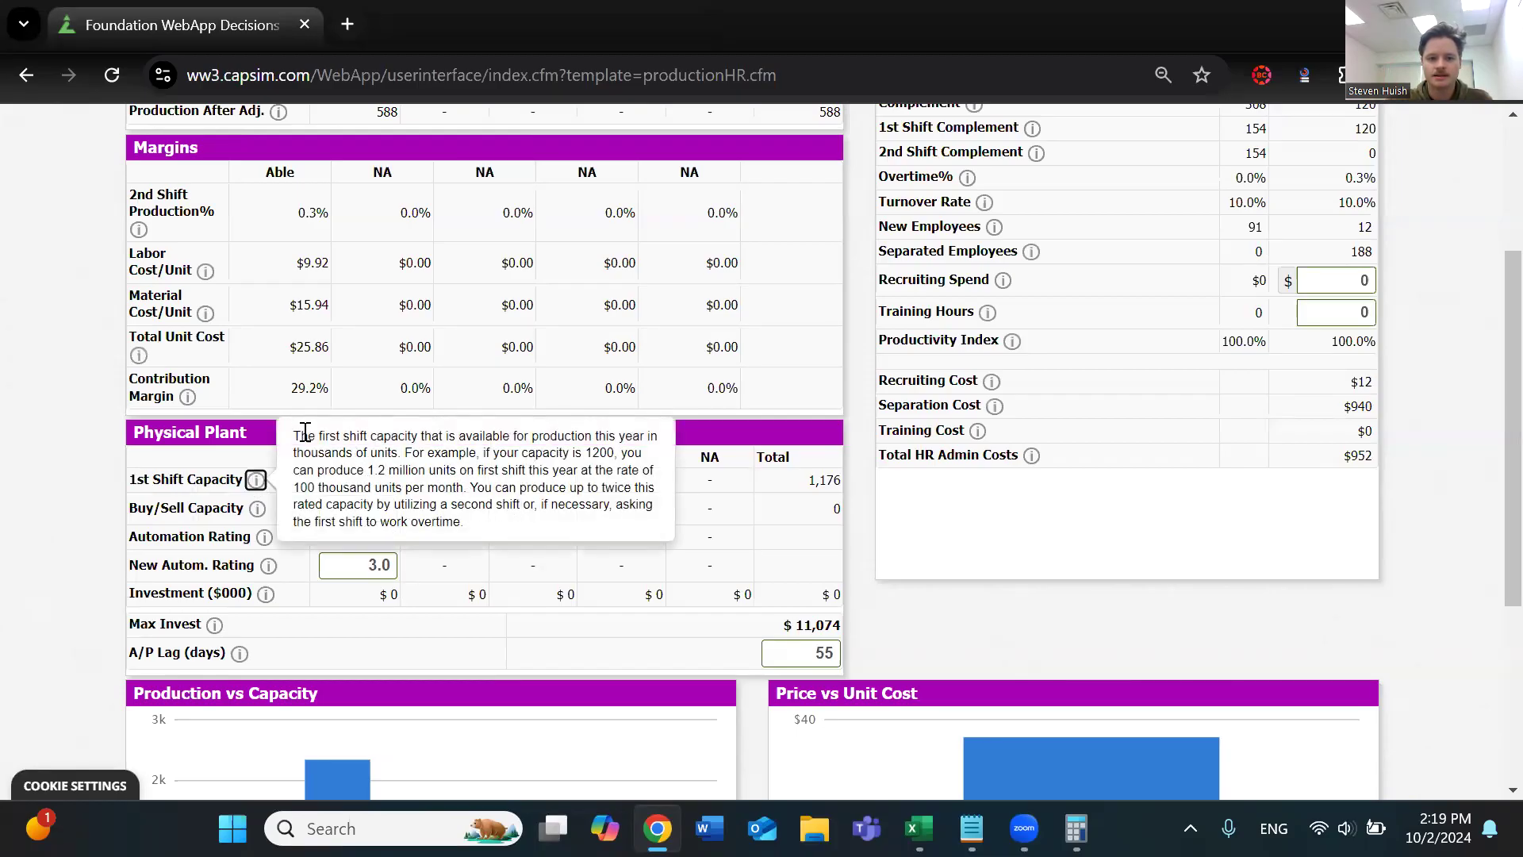
left_click_drag(293, 438, 523, 467)
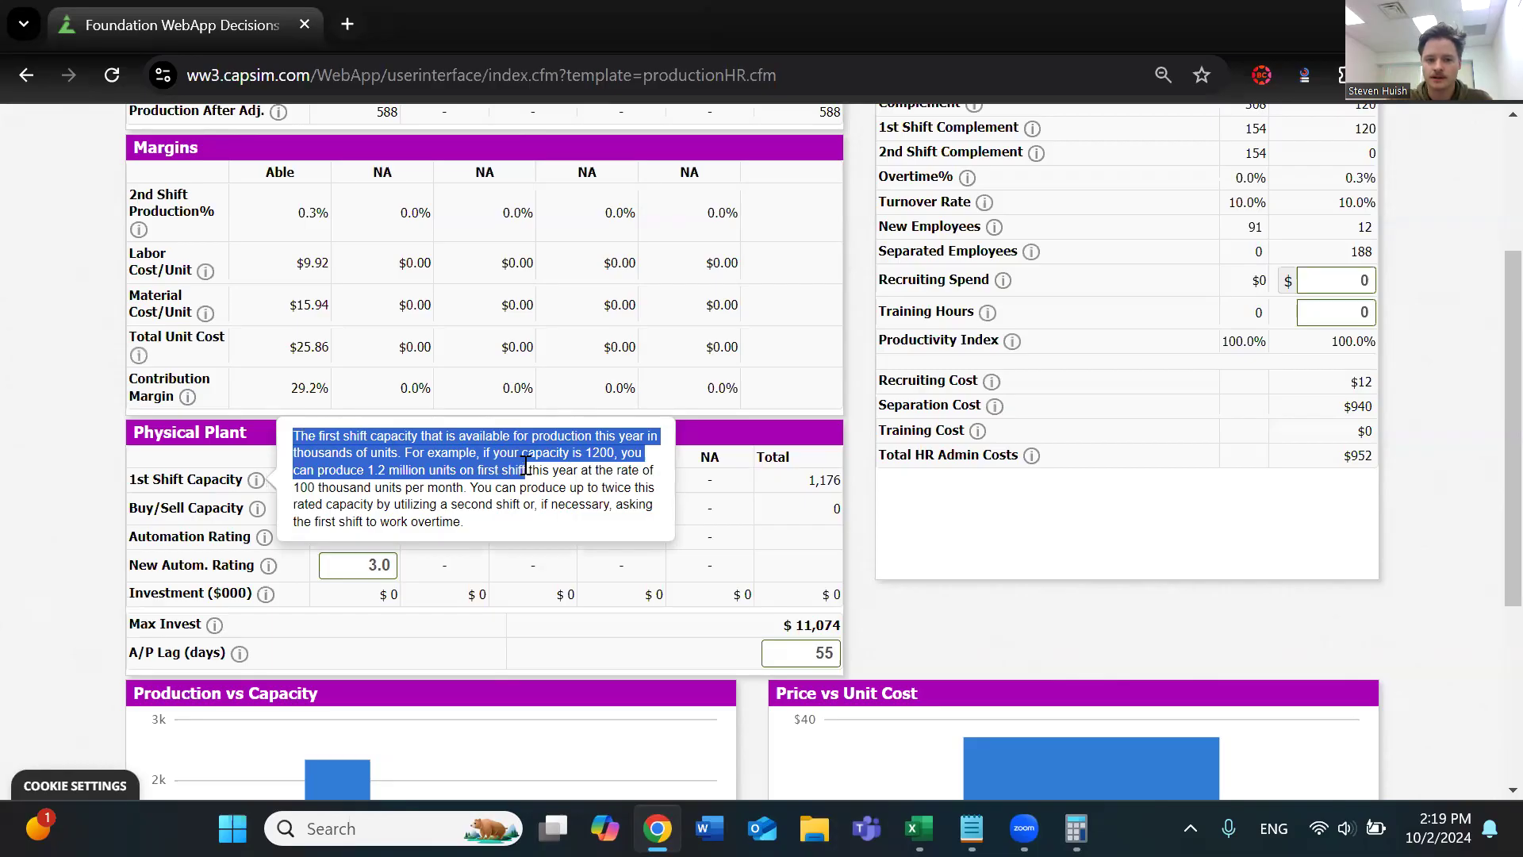
left_click_drag(471, 487, 487, 523)
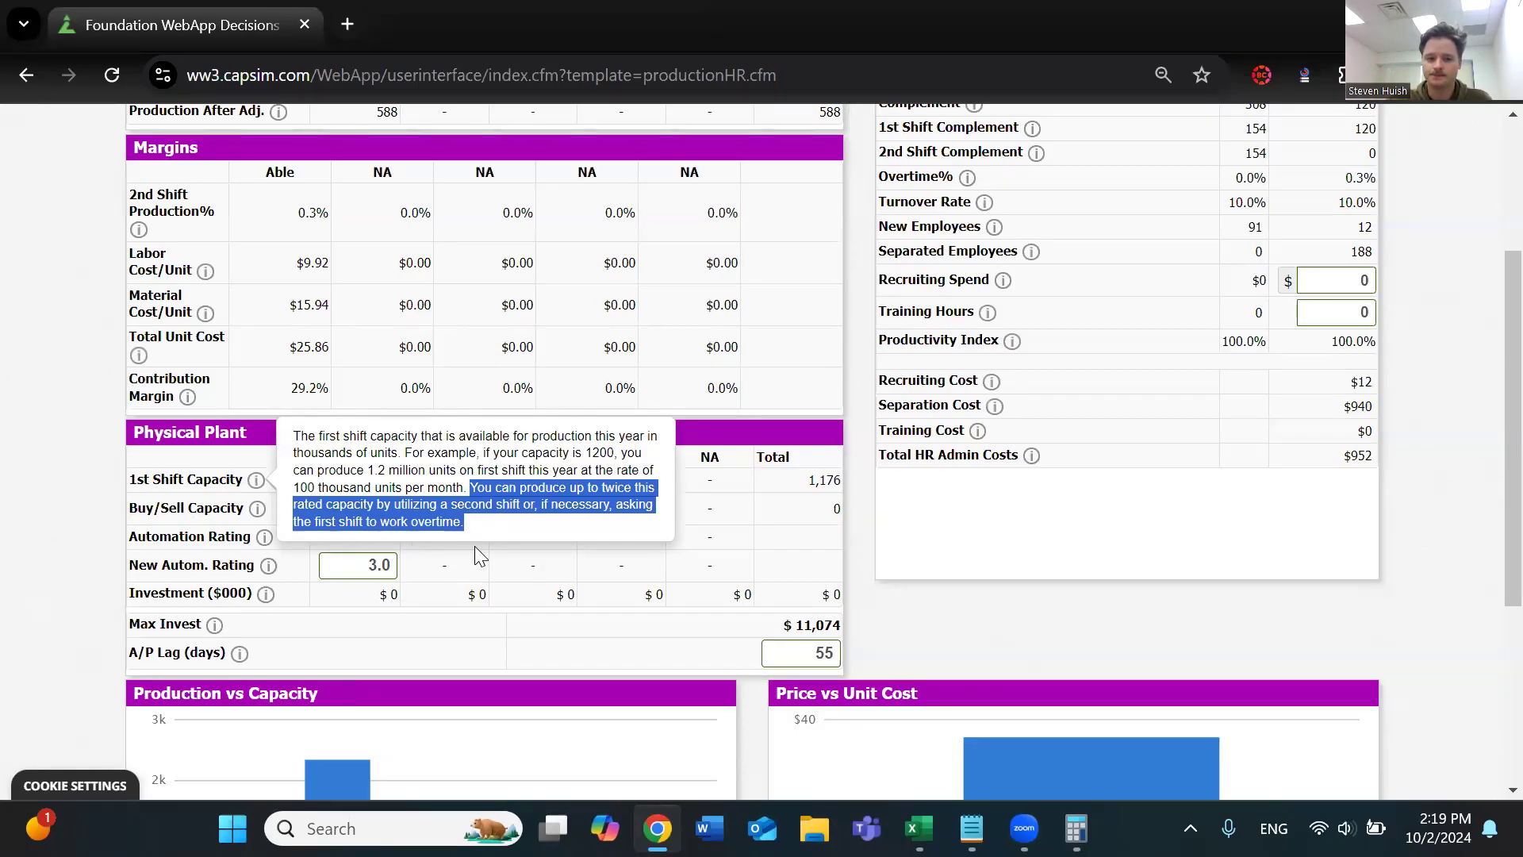
Switch to Calculator and add Able's 1st shift capacity to itself, 1176 + 1176
left_click_drag(365, 480, 399, 481)
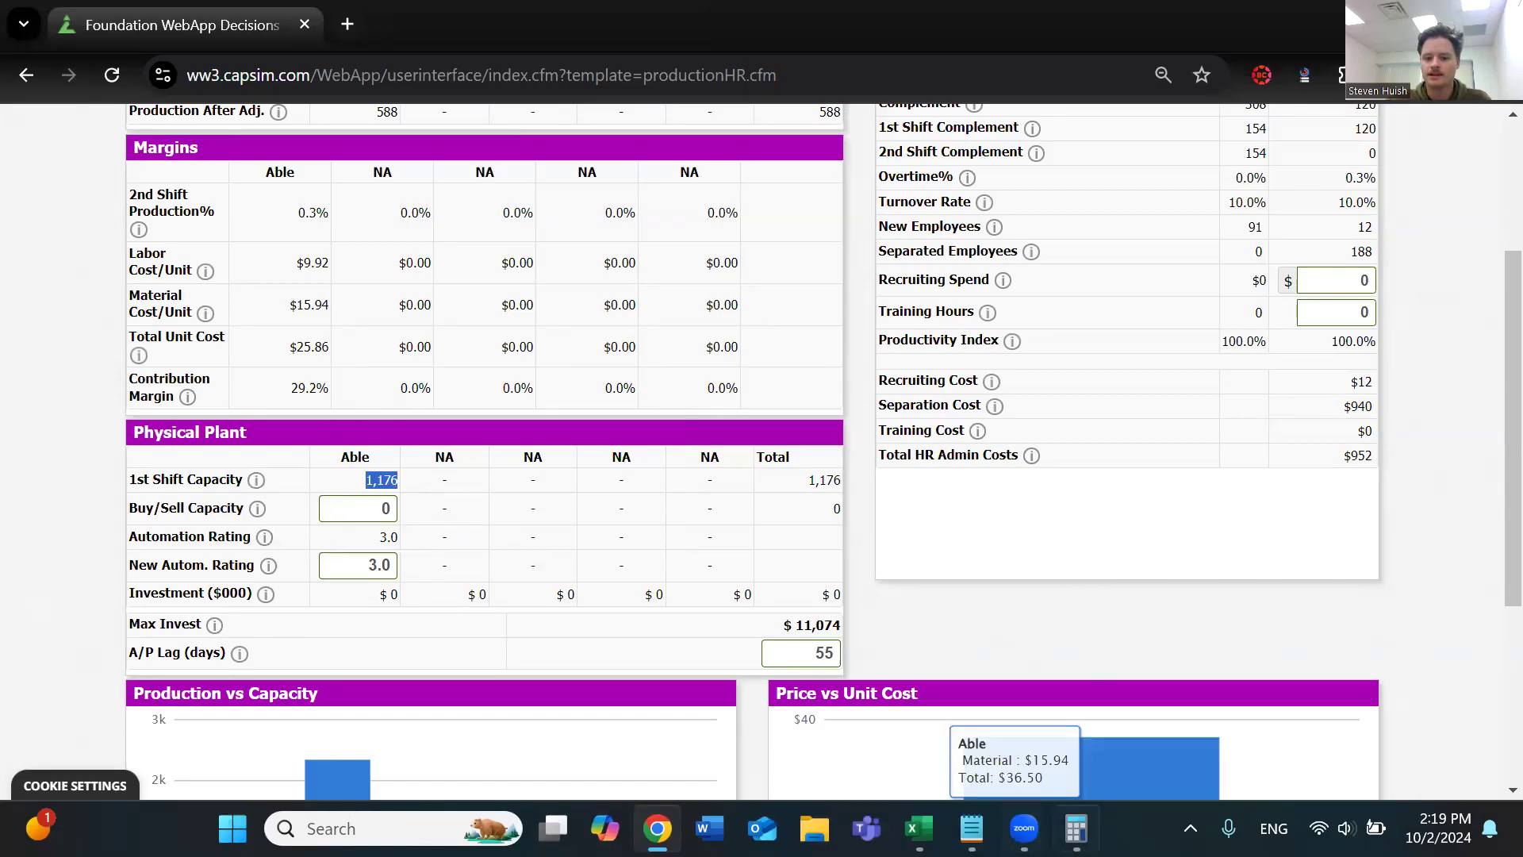
left_click(1076, 829)
type("1,176")
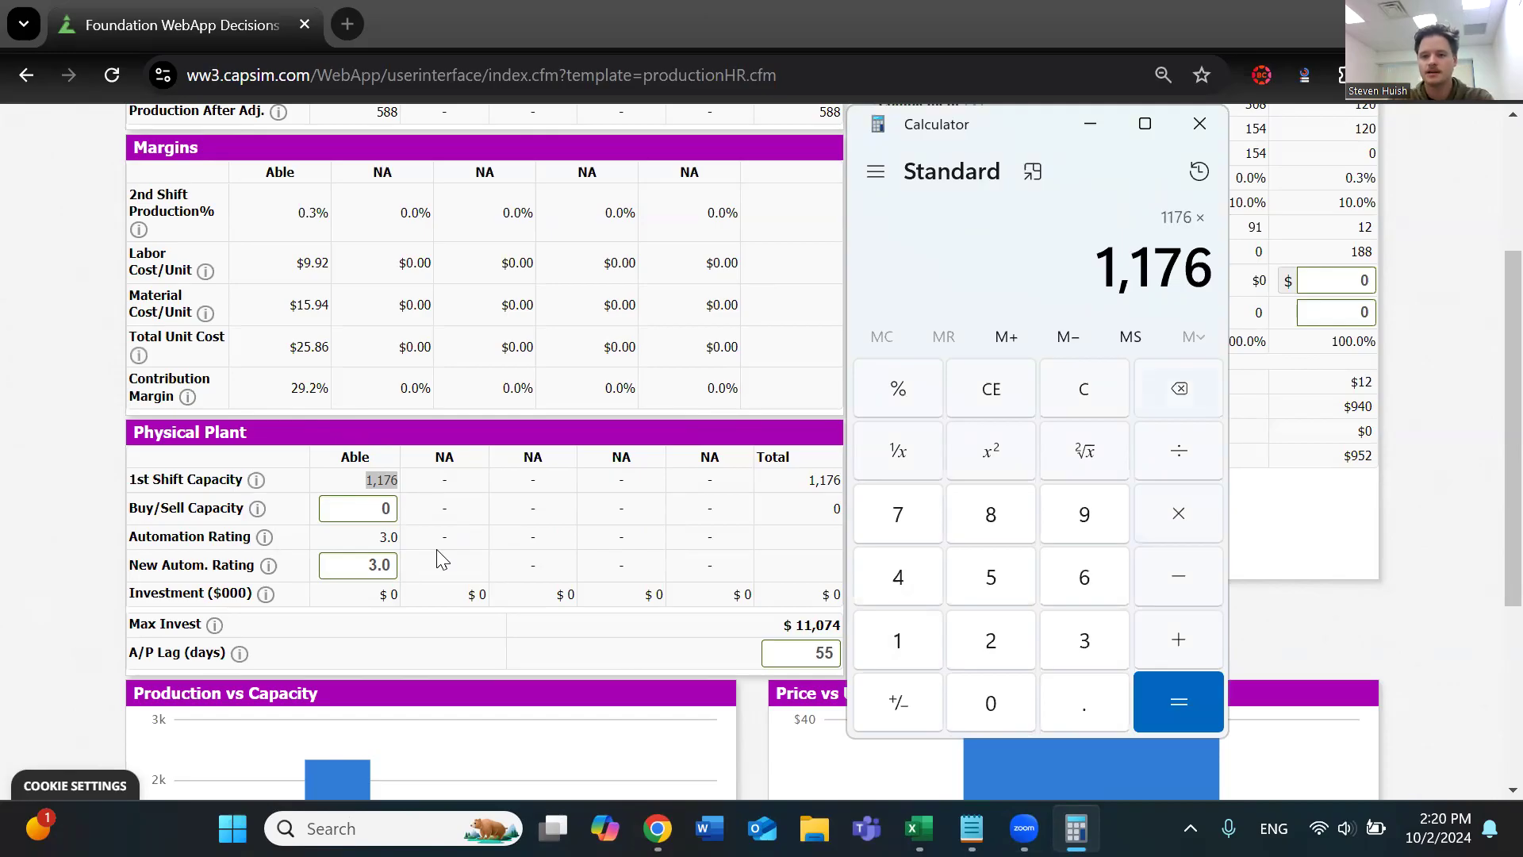
left_click(1219, 639)
type("1176")
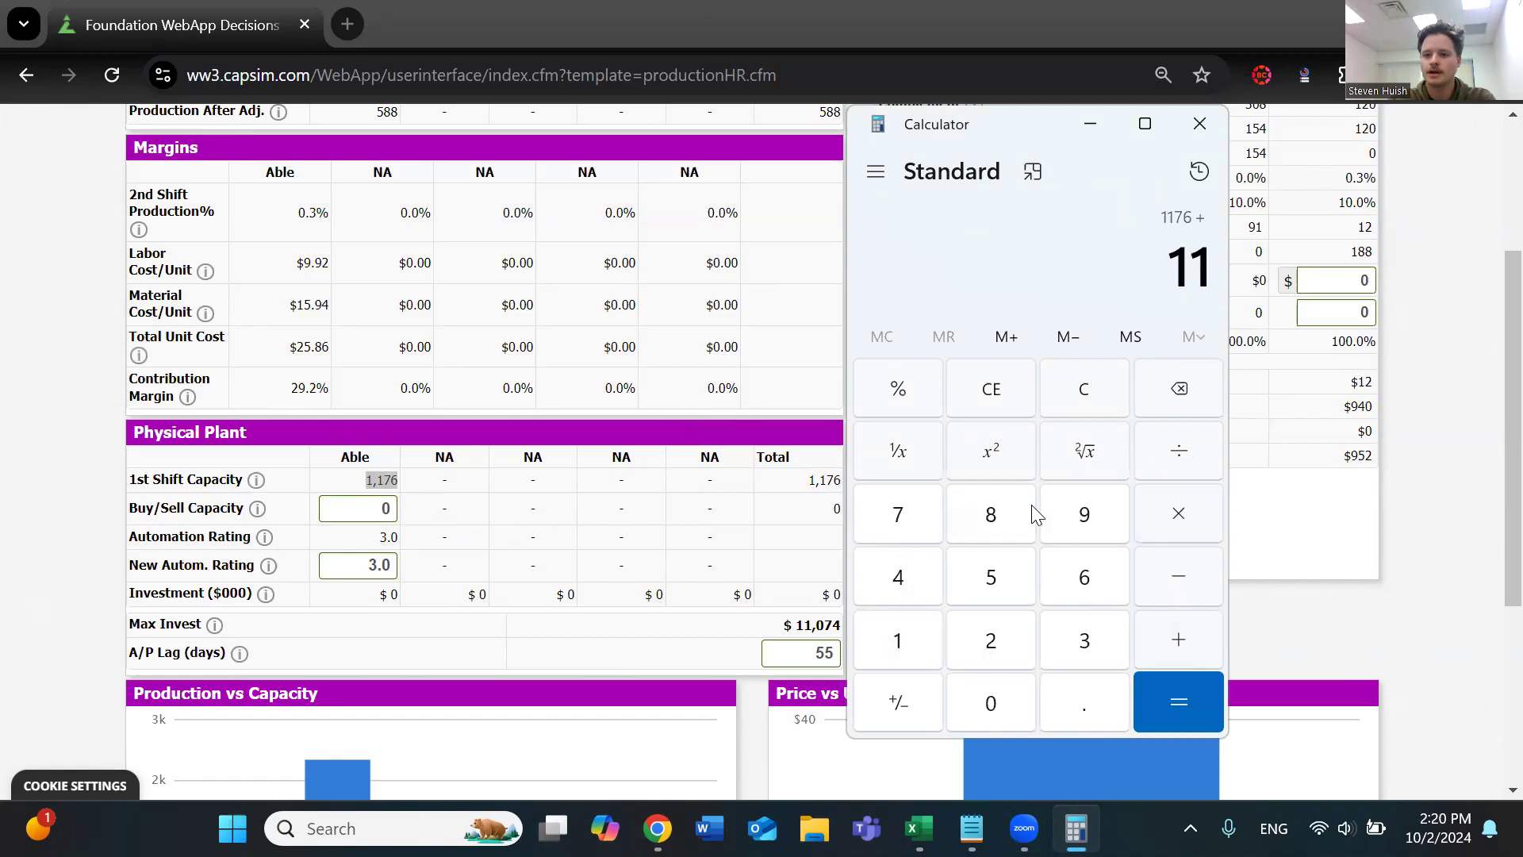
key("Return")
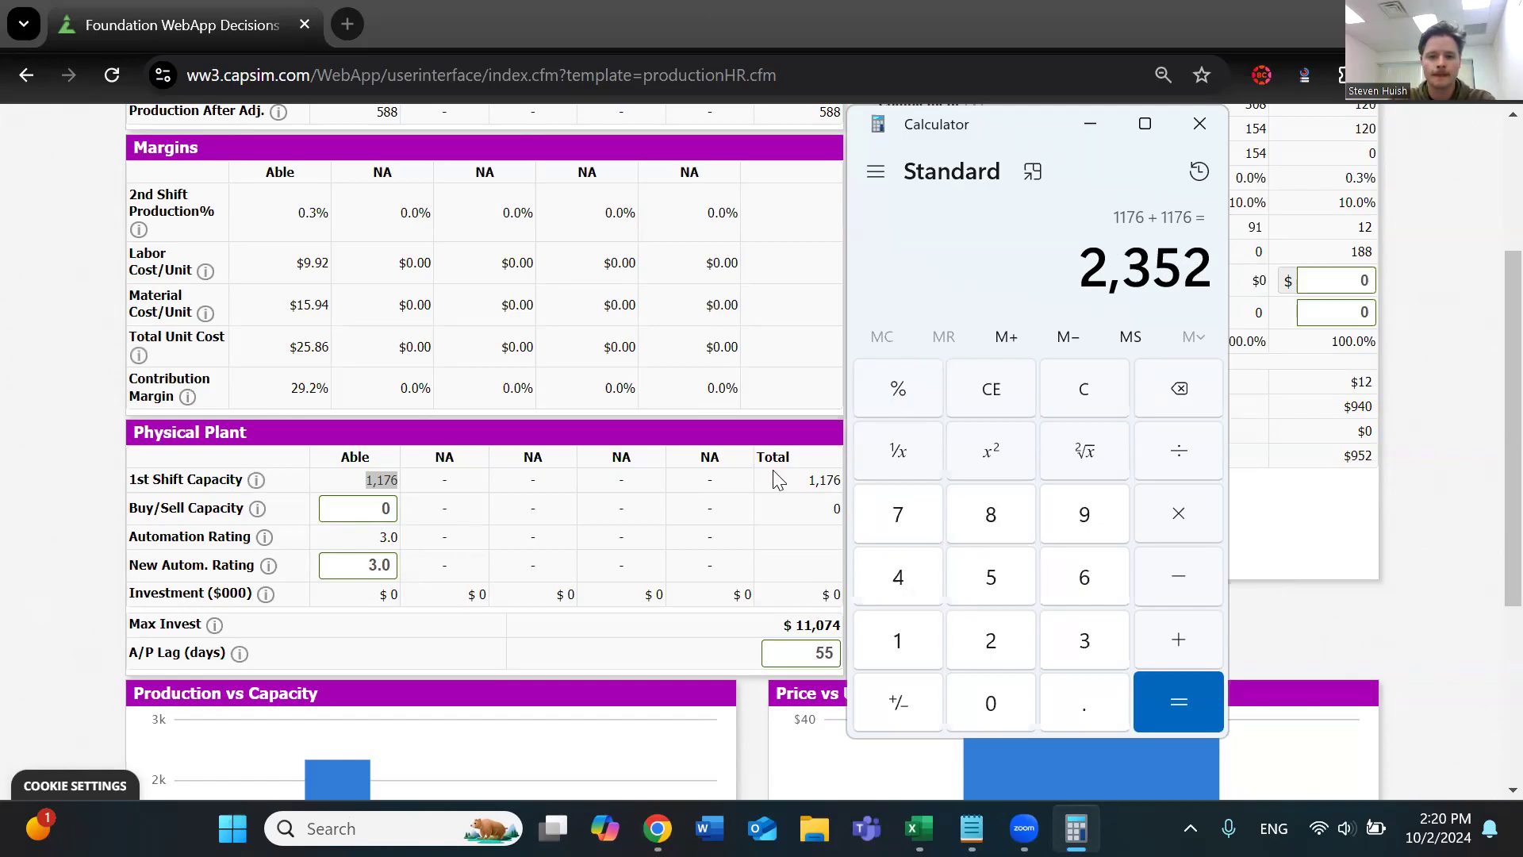
Back in the Schedule table, try setting Able's production schedule to 2353, just above double the capacity, and recalculate the page
scroll(772, 470, "up", 3)
left_click_drag(363, 330, 456, 343)
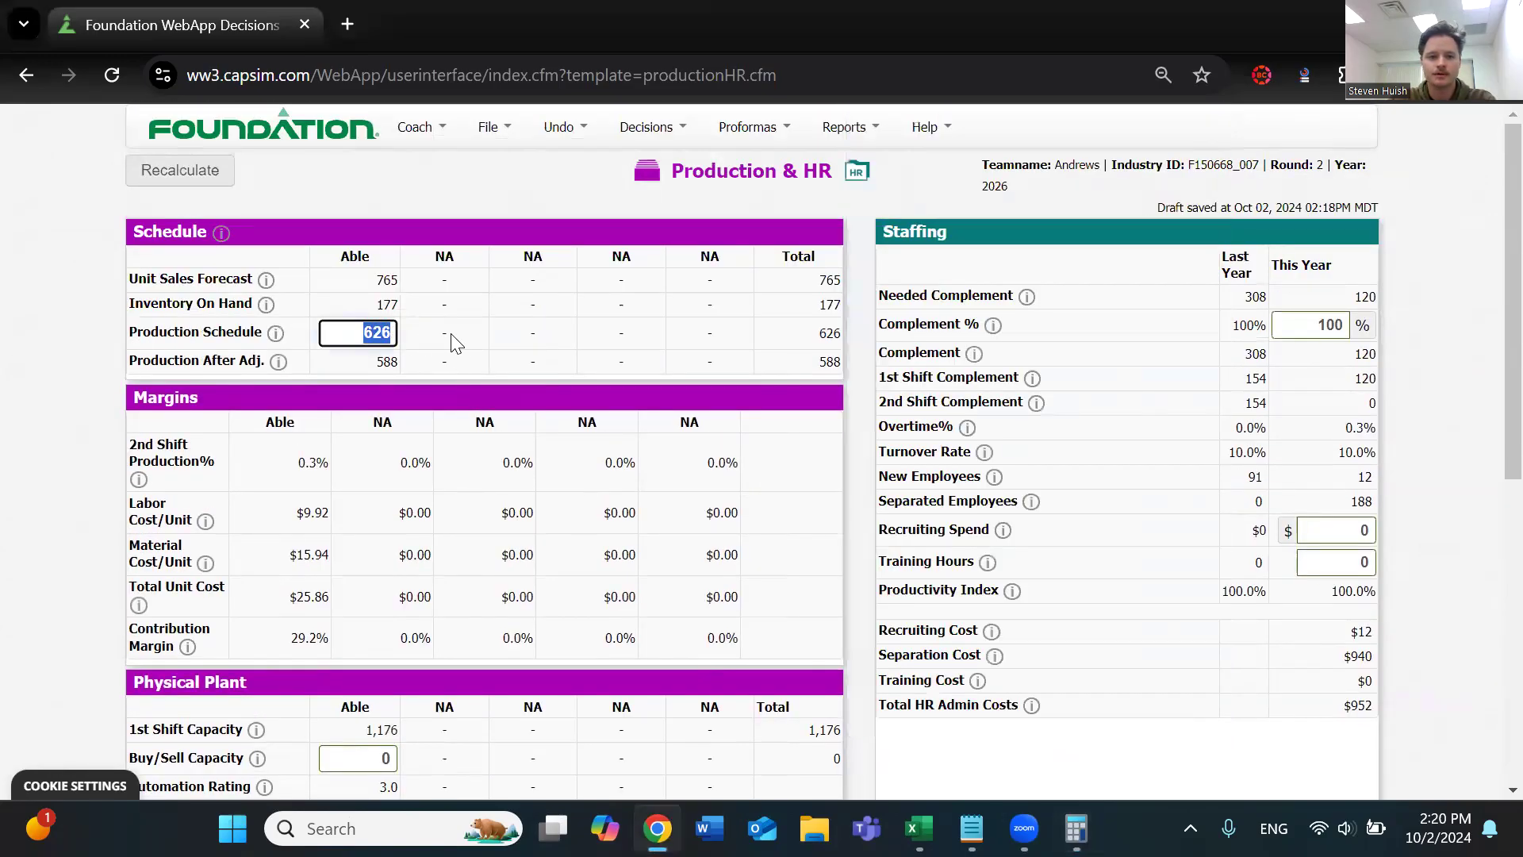
type("2553")
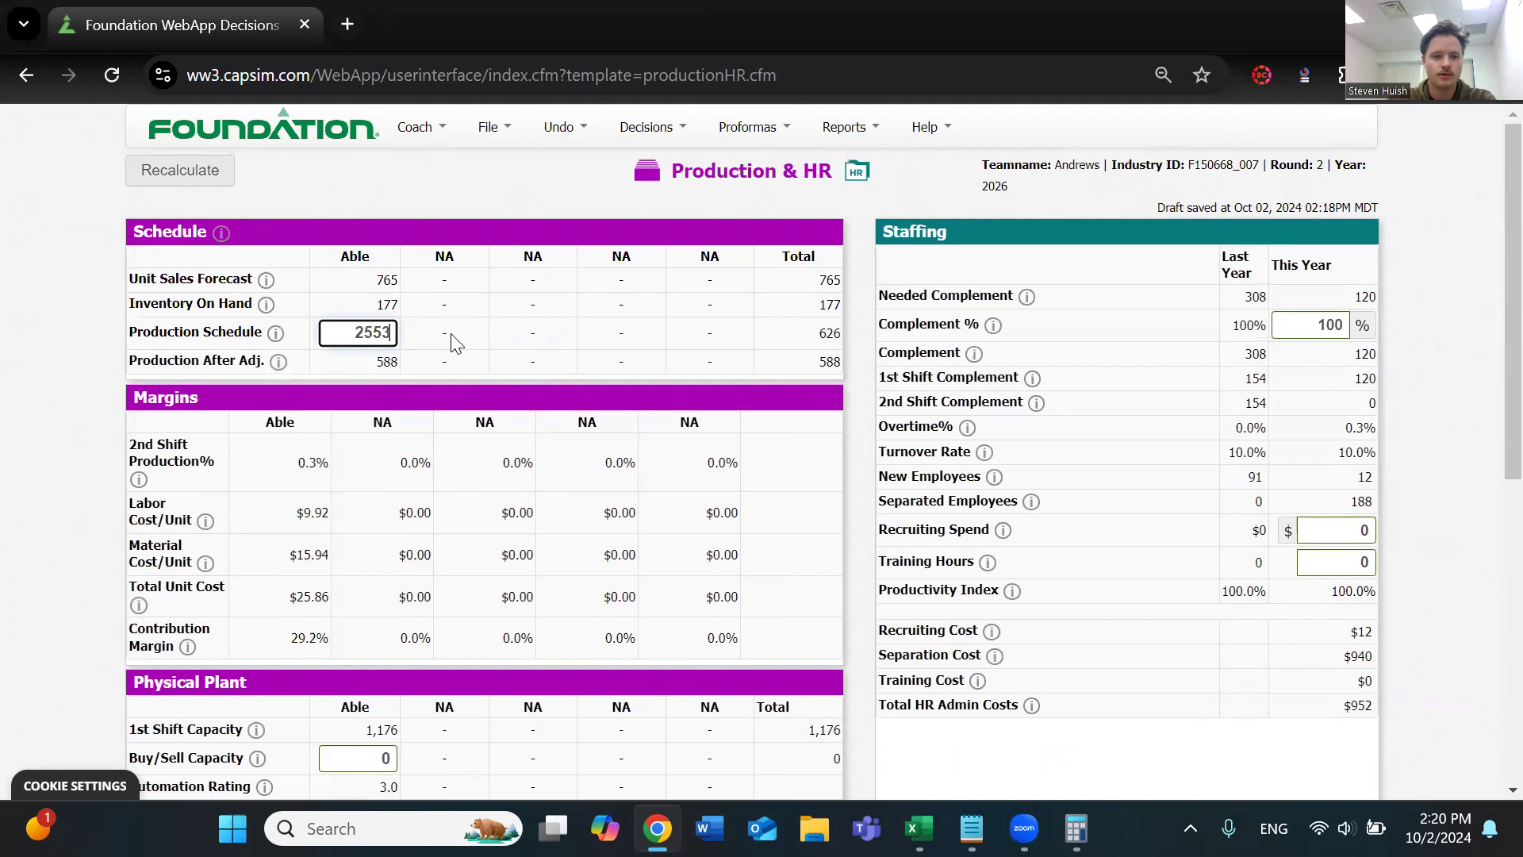
left_click(443, 335)
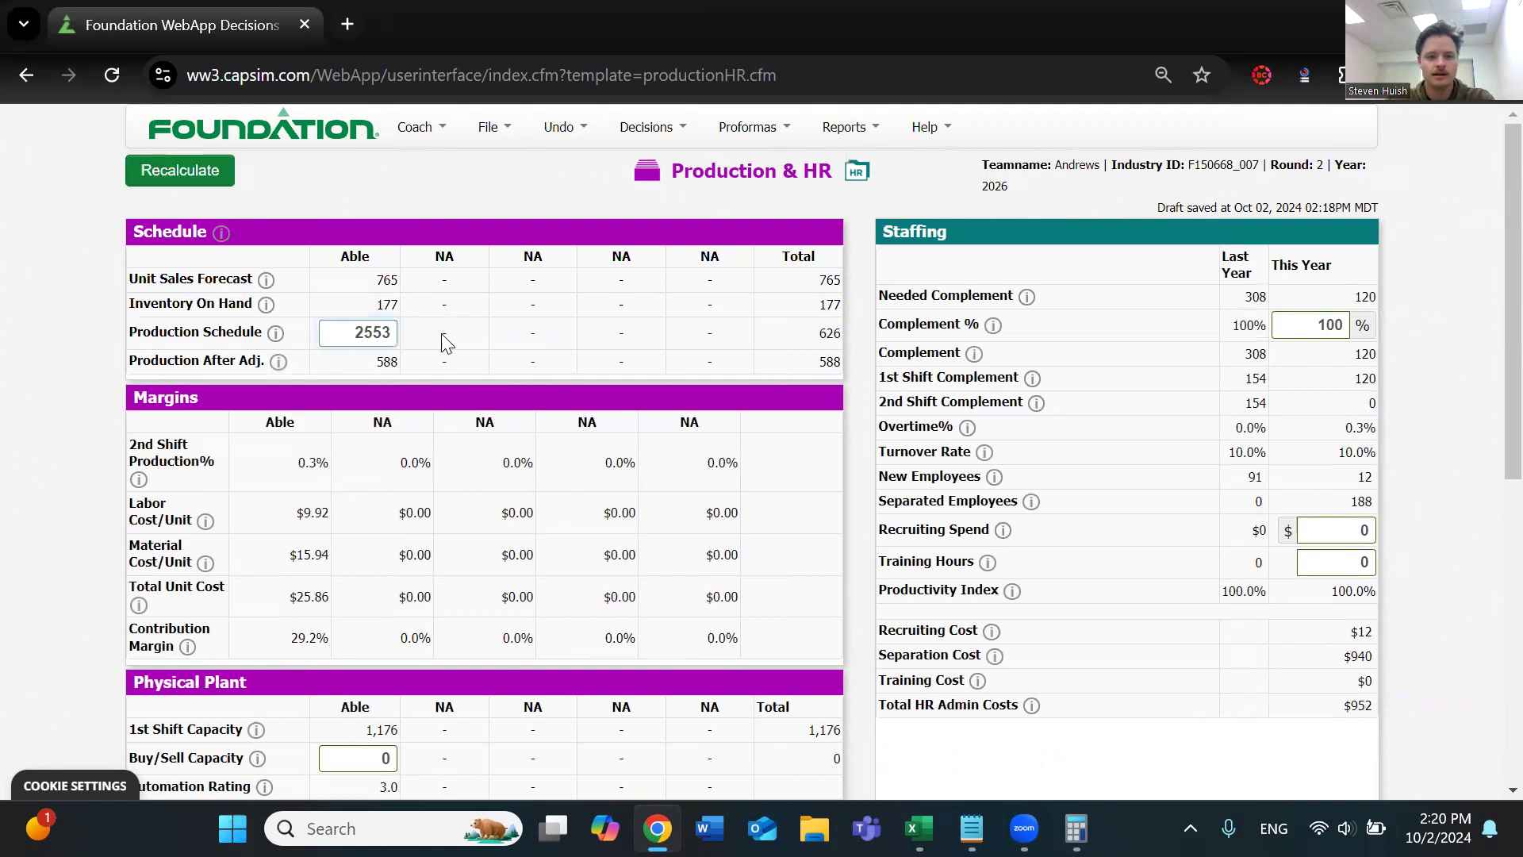
left_click_drag(327, 326, 434, 340)
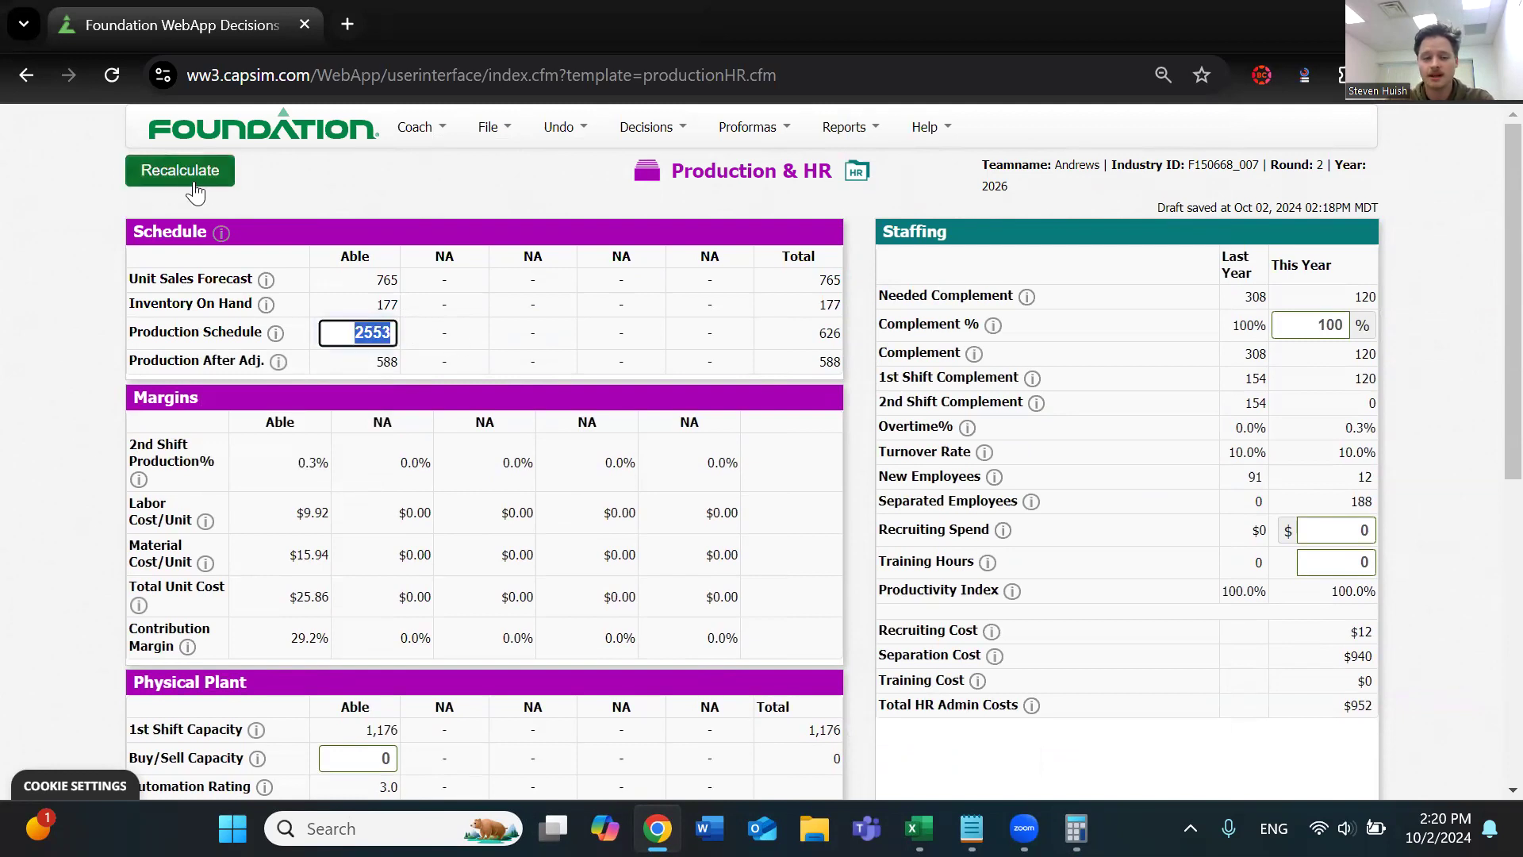
left_click(1076, 828)
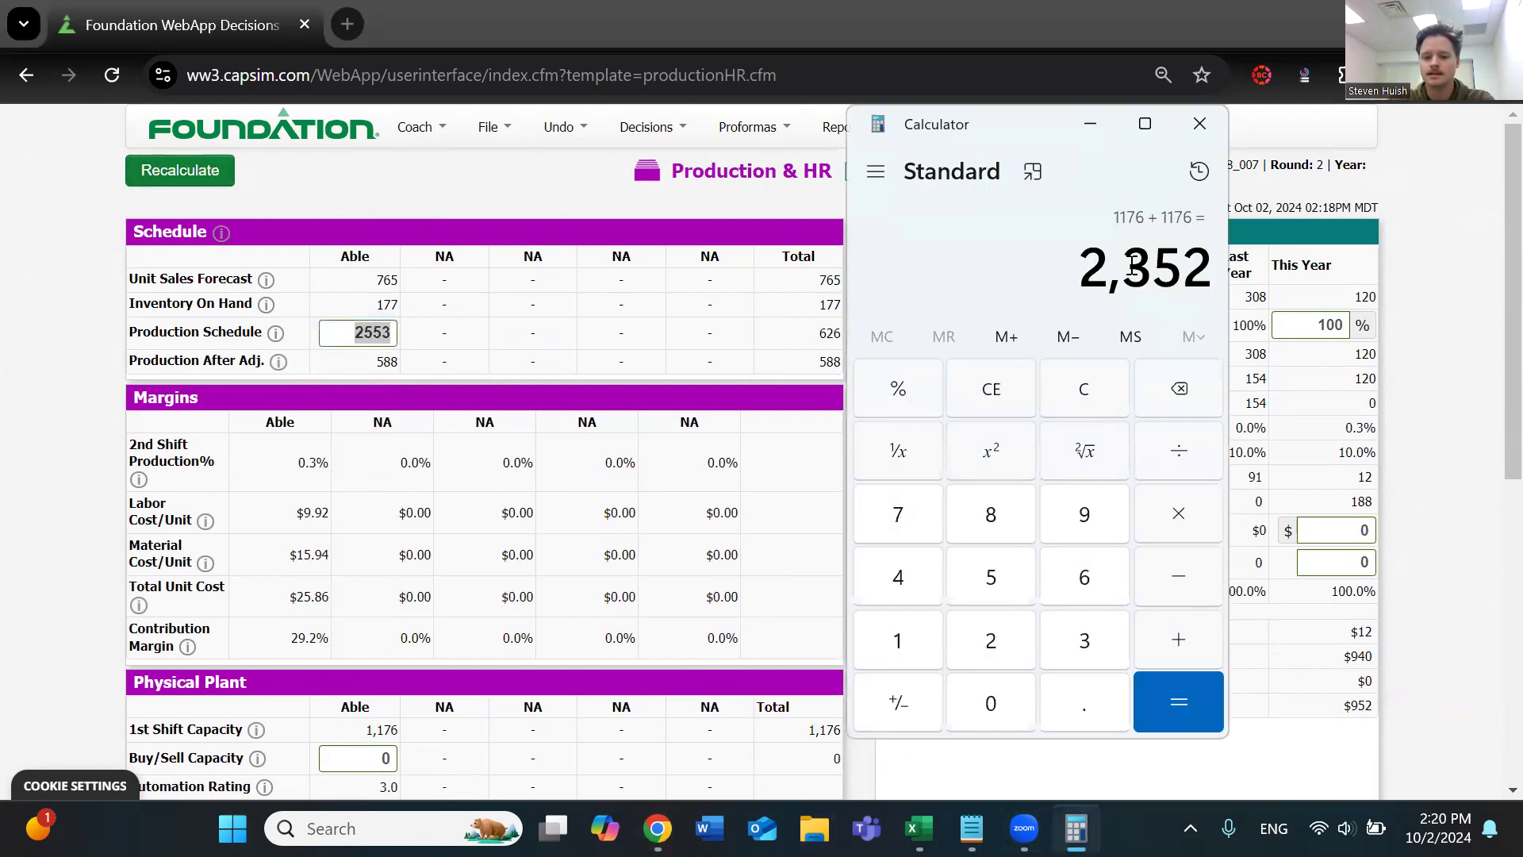
scroll(262, 523, "down", 1)
scroll(401, 610, "up", 1)
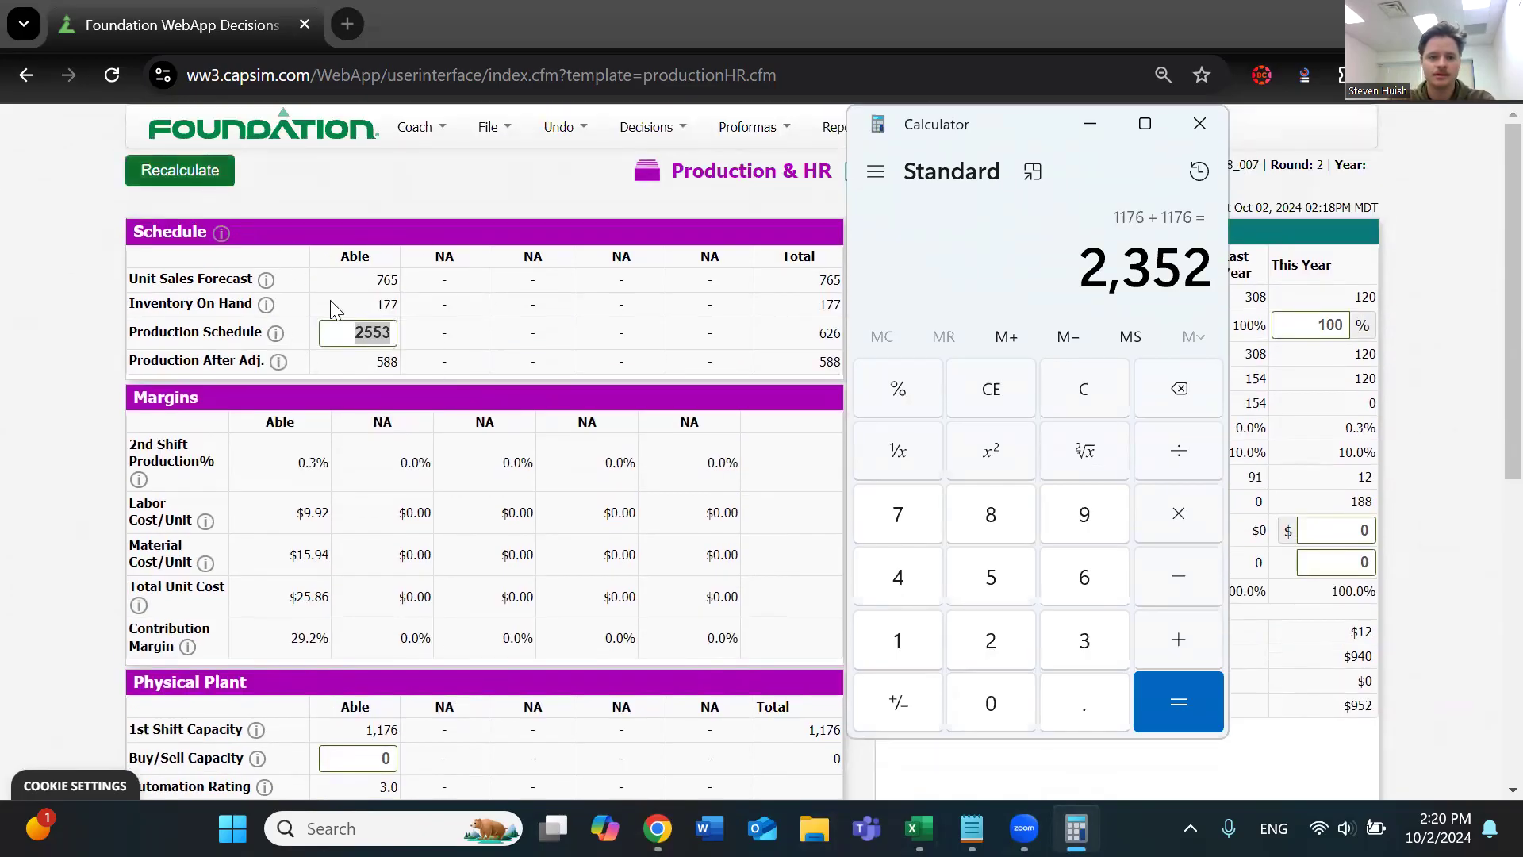
left_click(379, 331)
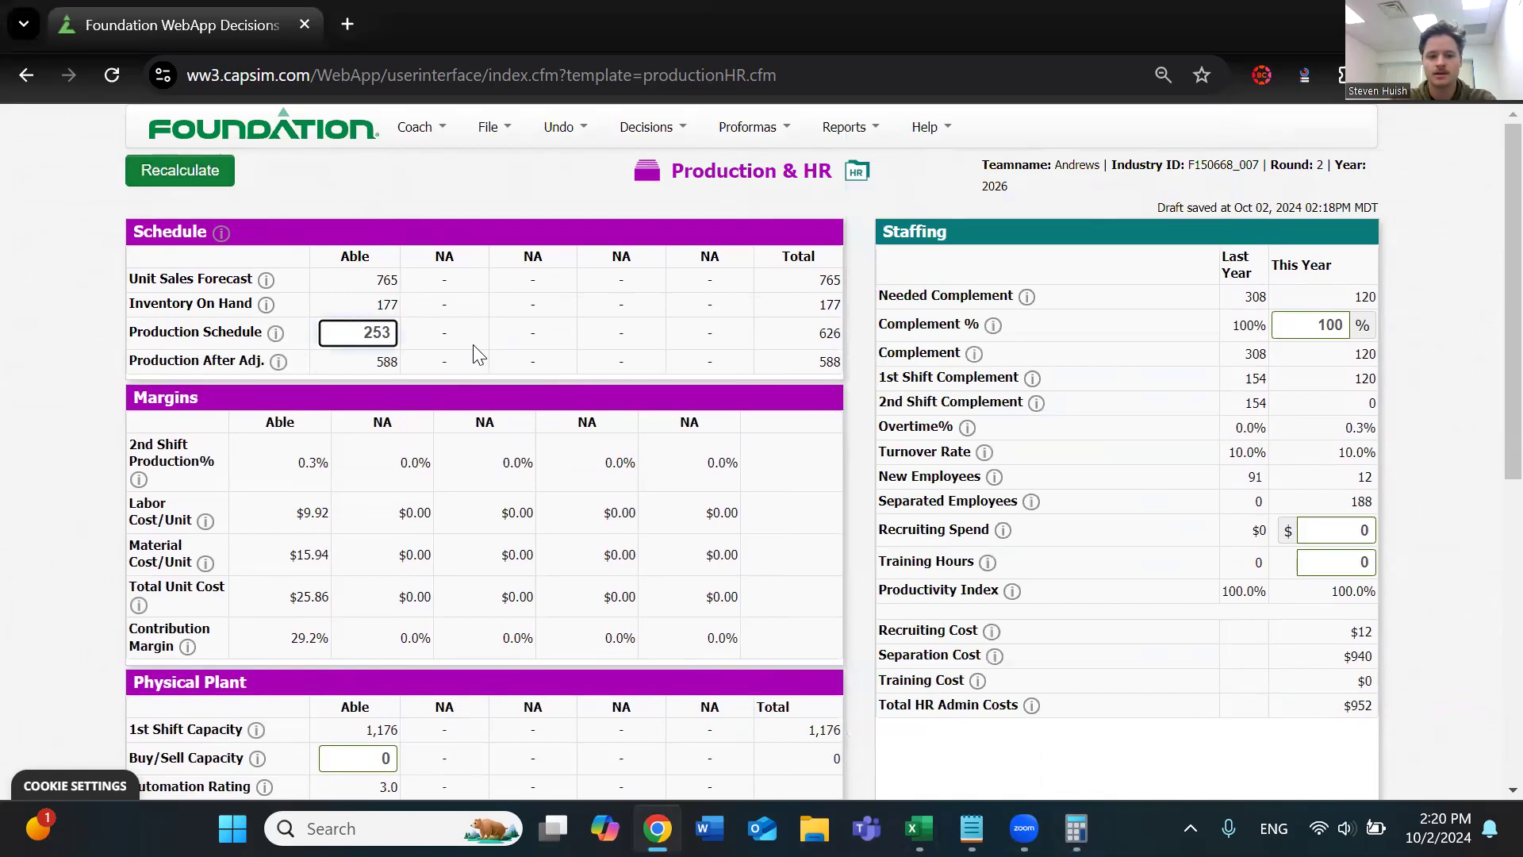
left_click(198, 170)
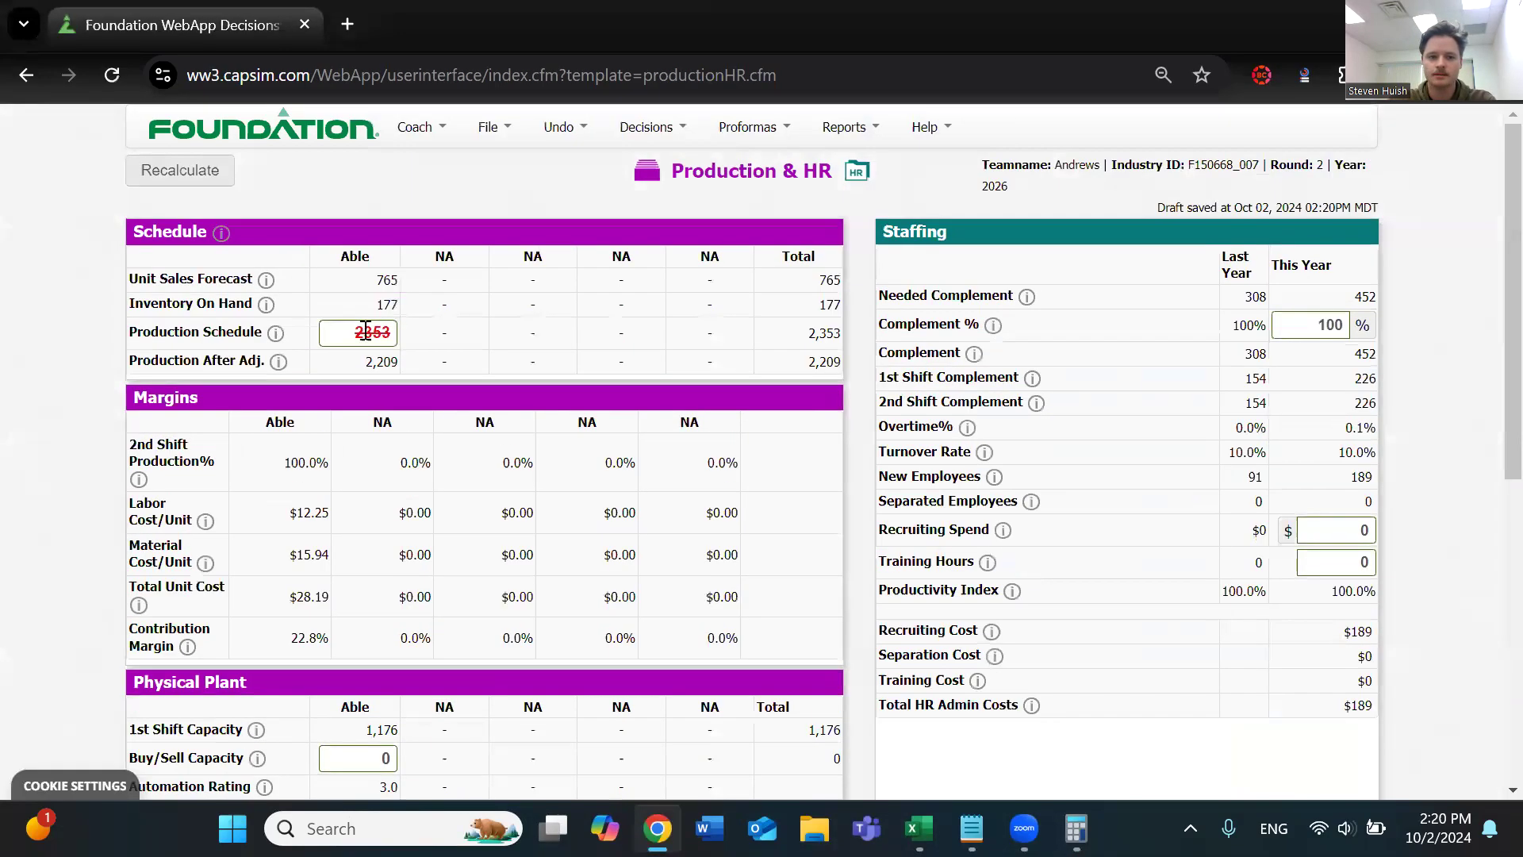
Set Able's production schedule to 2352 and recalculate the page
double_click(384, 332)
left_click(368, 331)
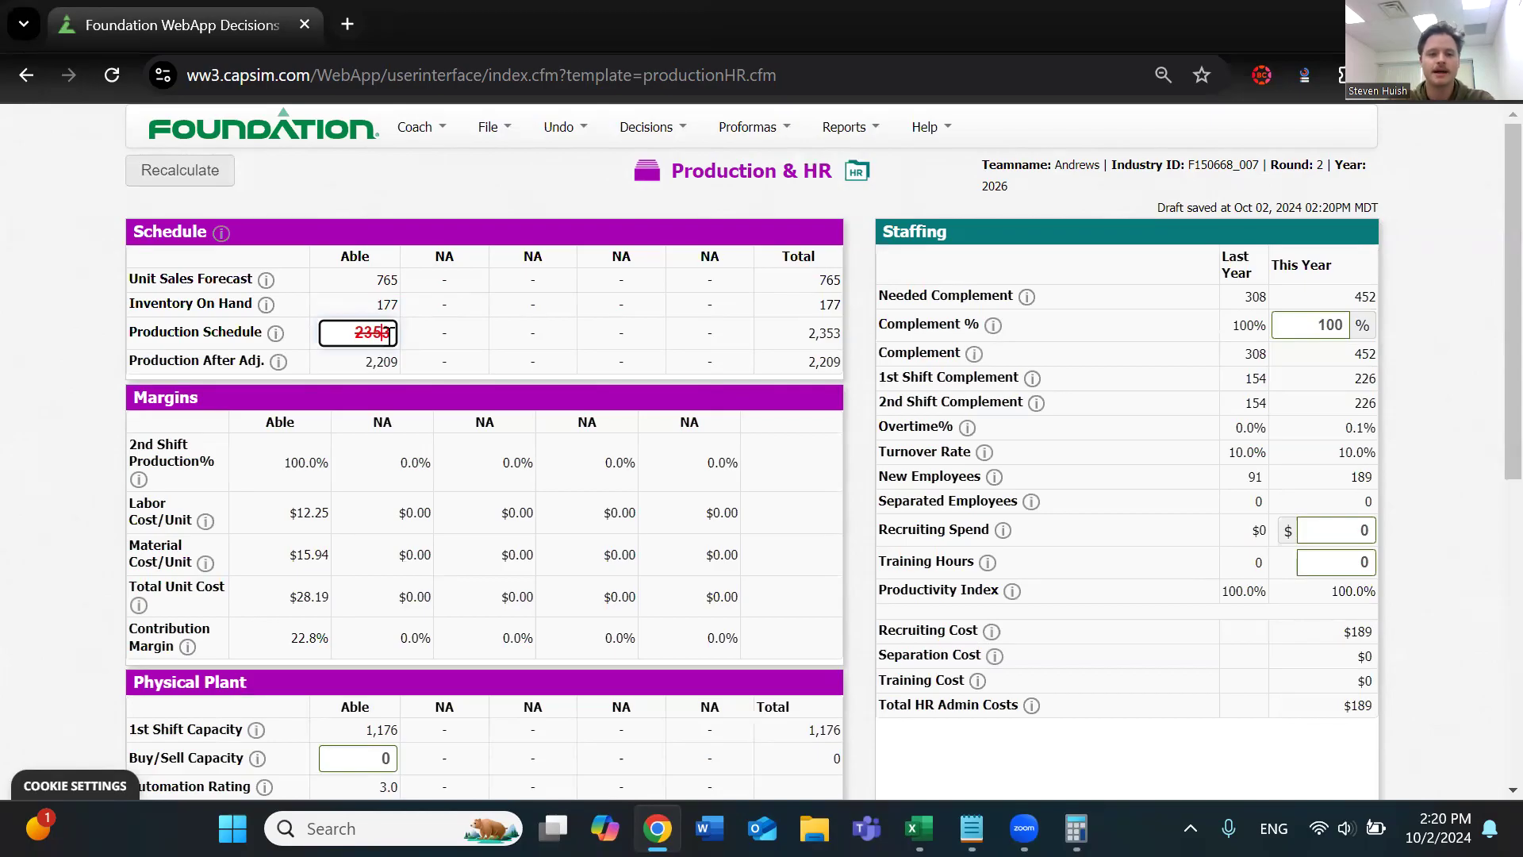
key("BackSpace")
type("2")
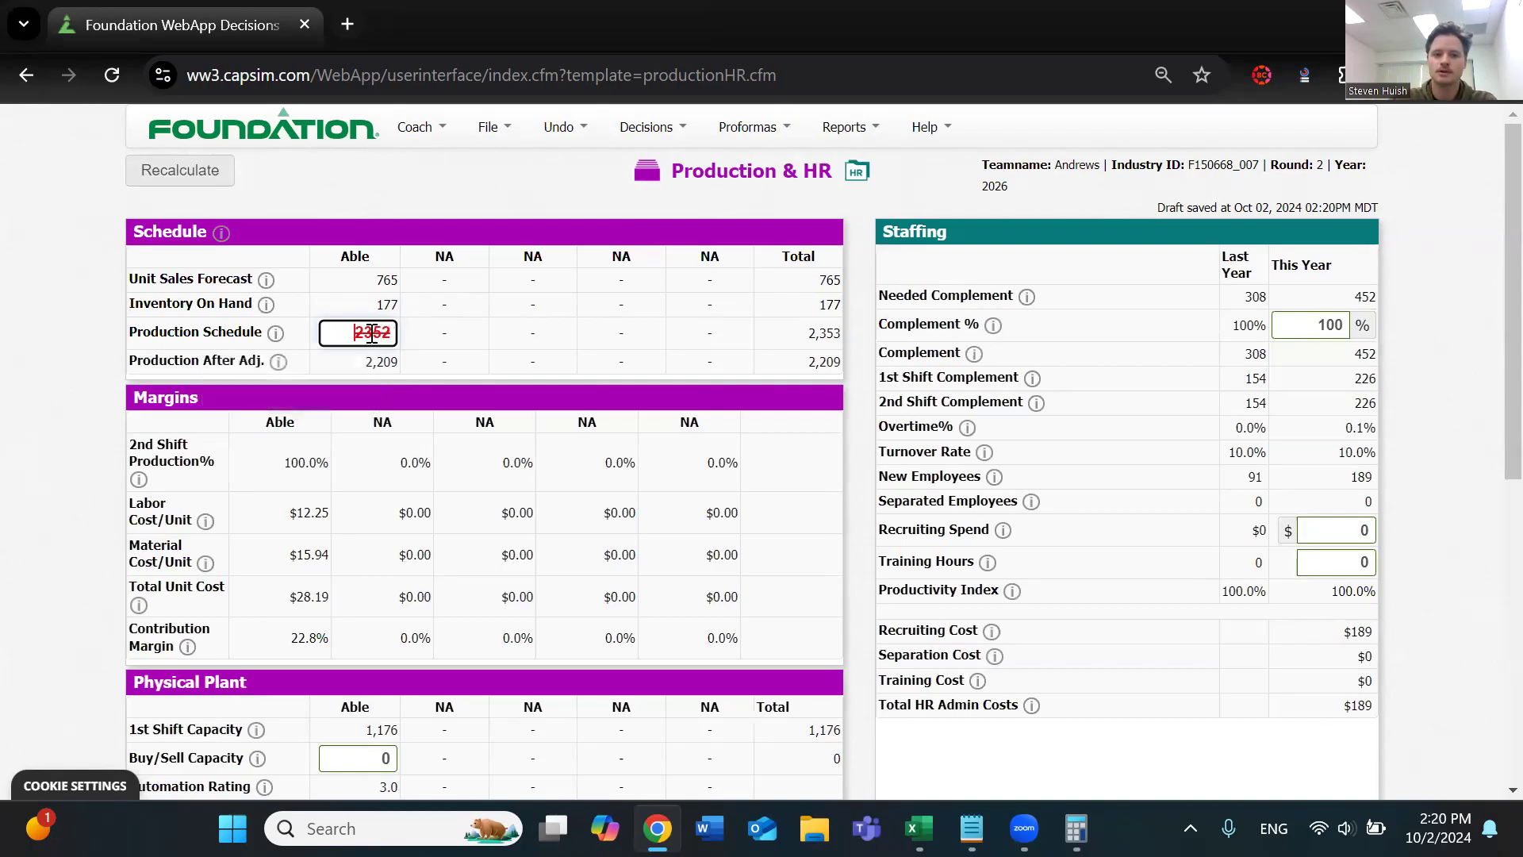
left_click_drag(383, 279, 376, 280)
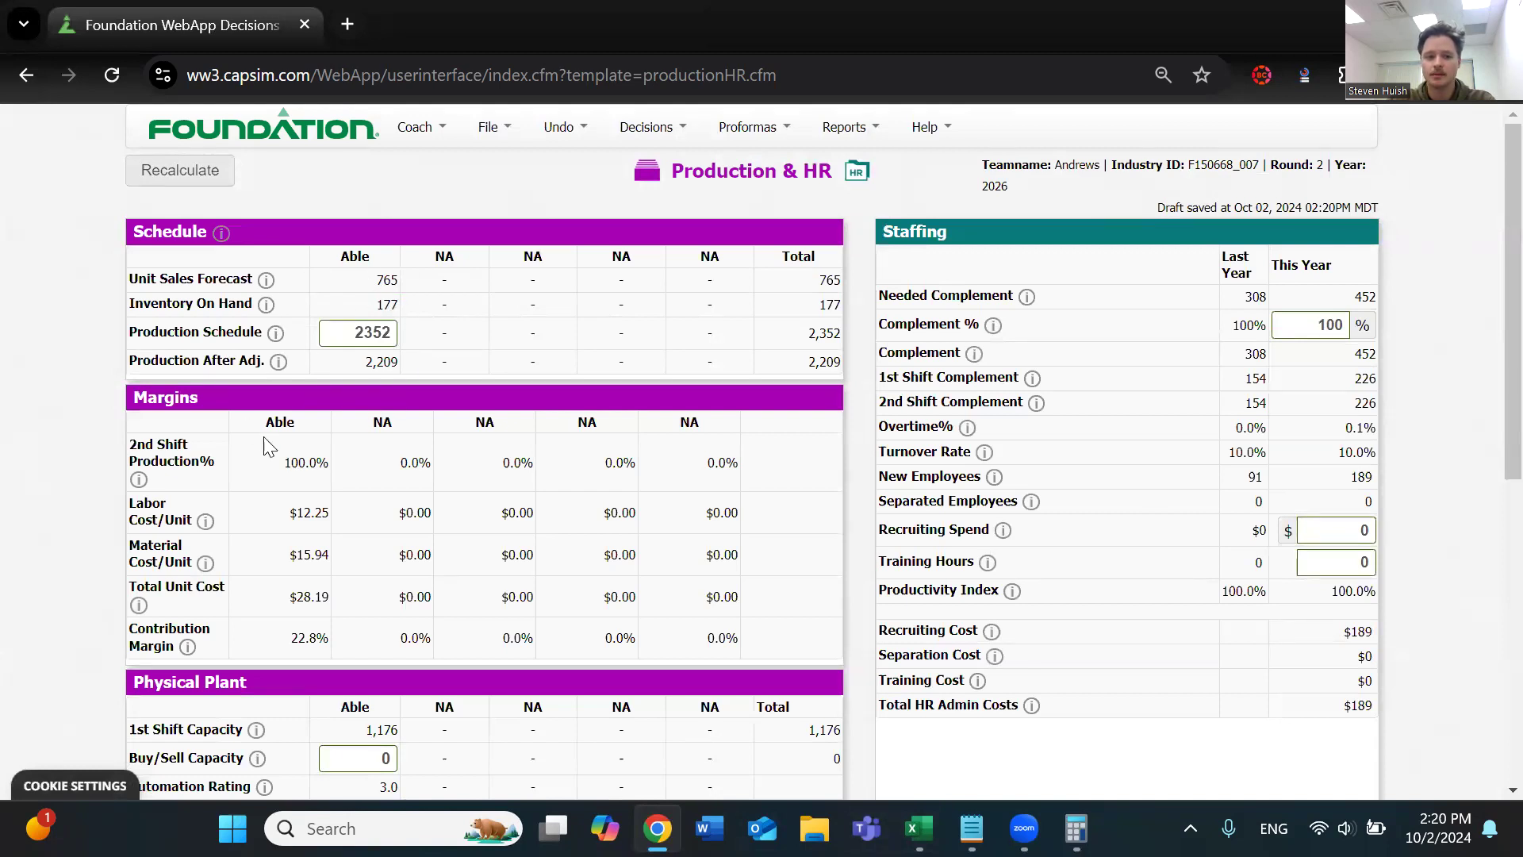
Compare Able's 1st shift capacity with its 2nd shift production percentage, and close Calculator
scroll(268, 446, "down", 2)
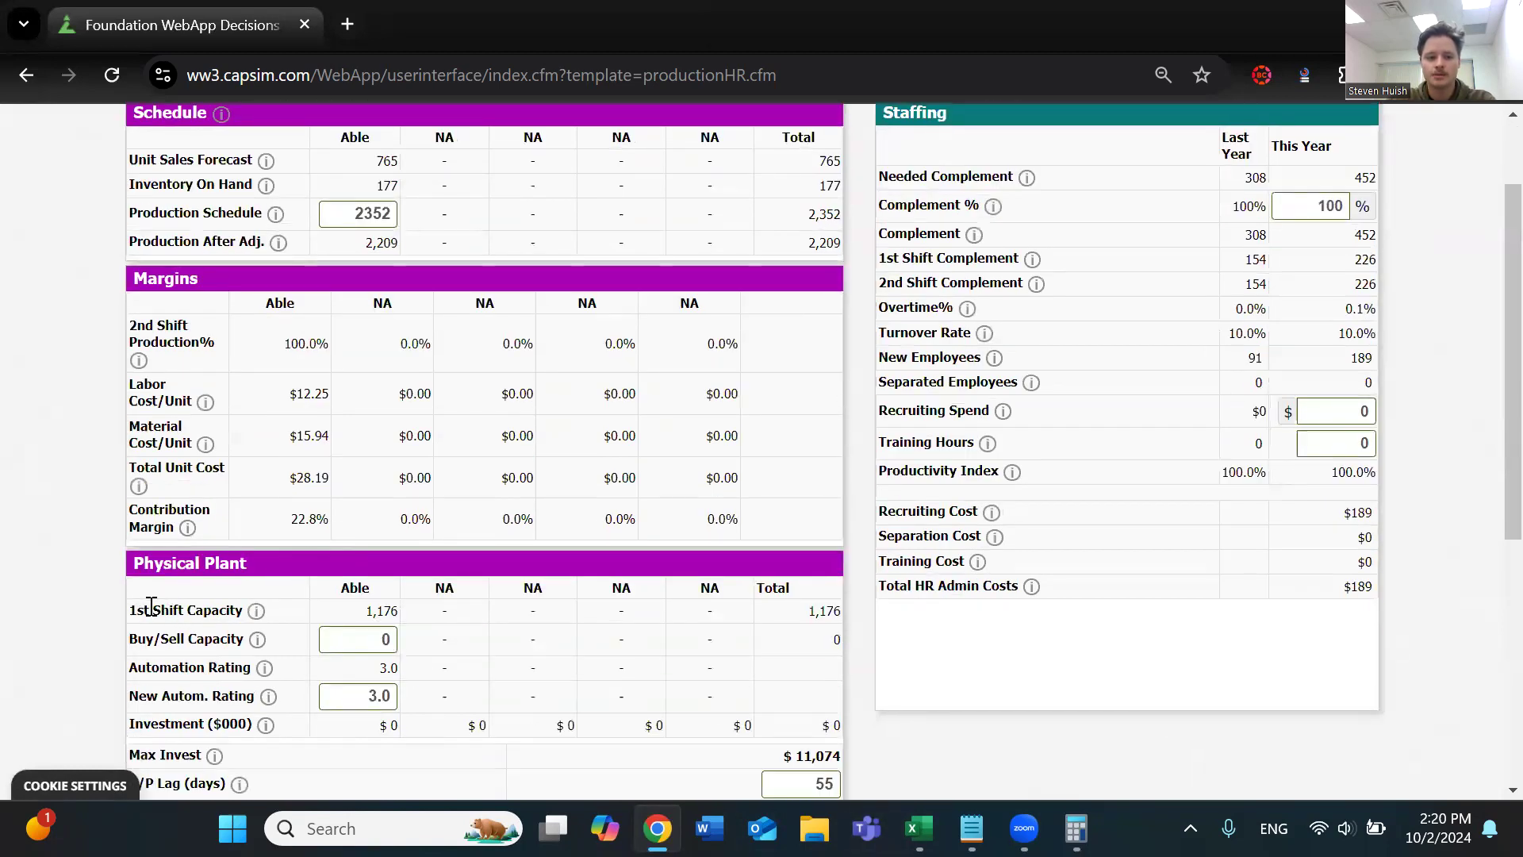
left_click_drag(365, 611, 405, 619)
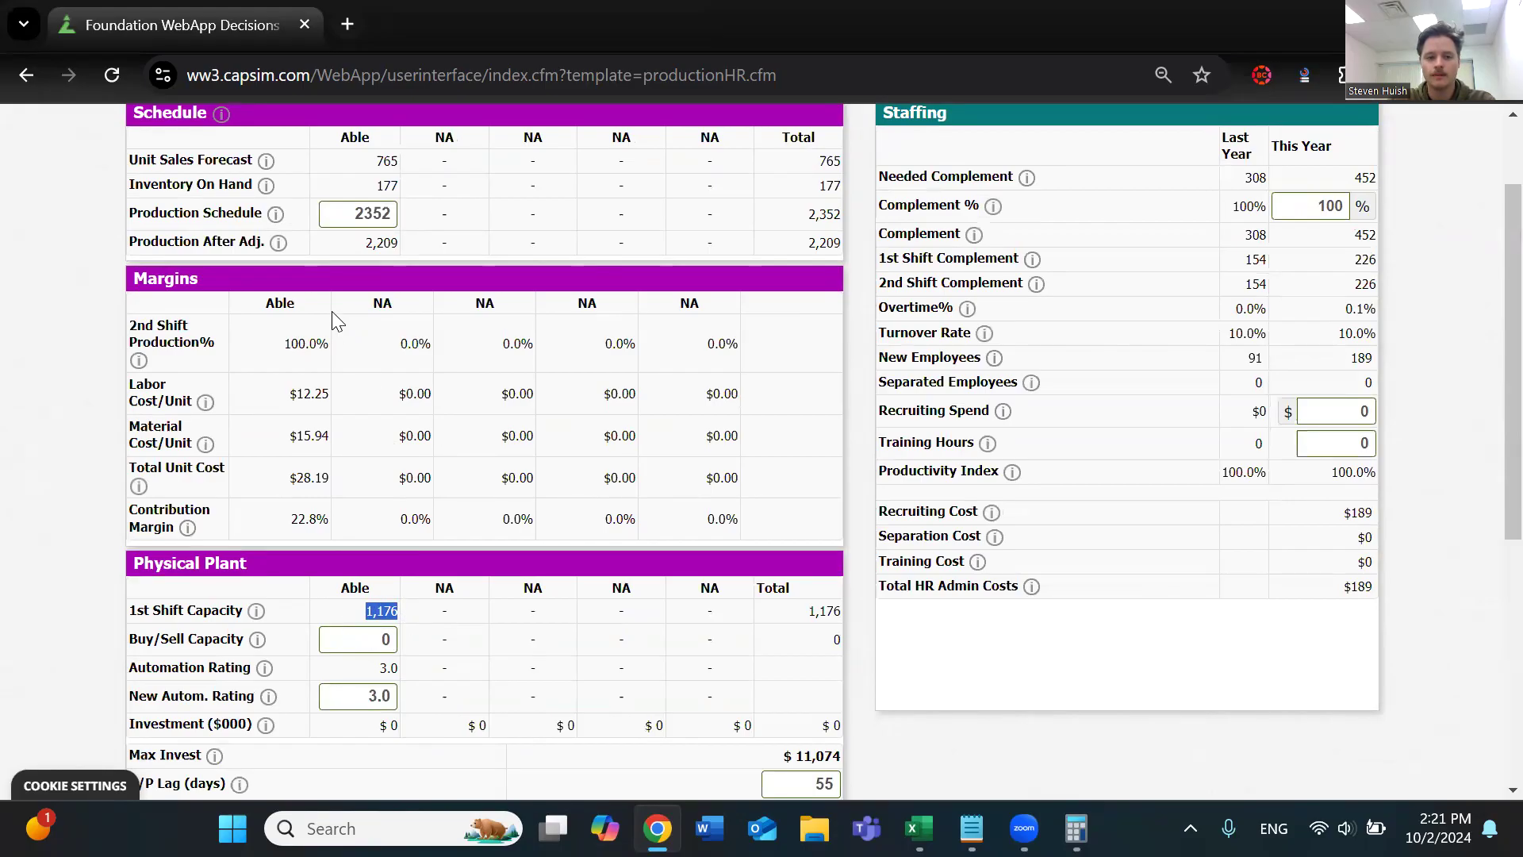
left_click_drag(284, 342, 330, 343)
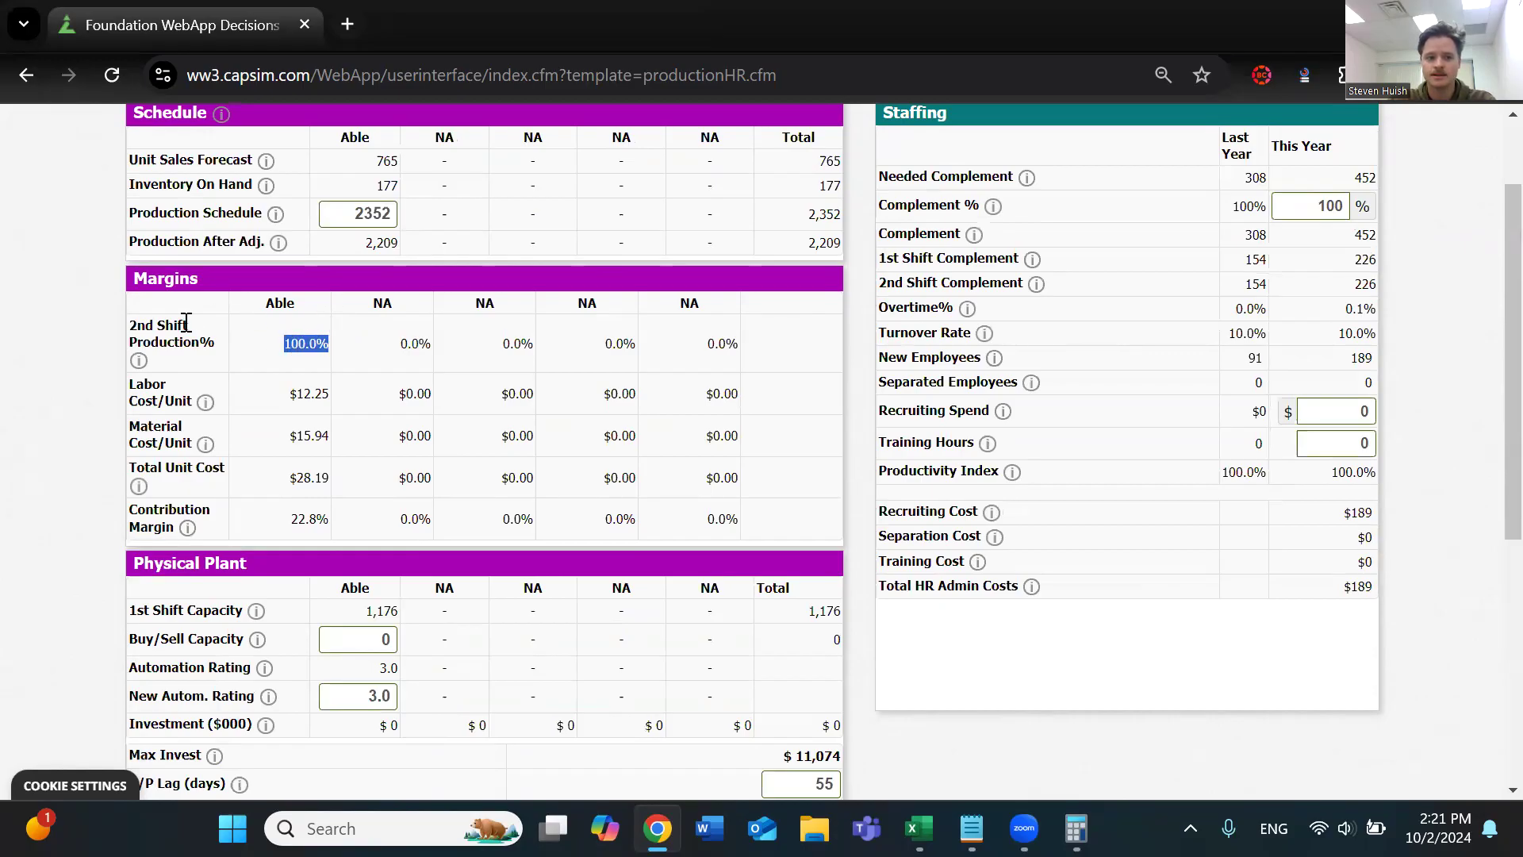
scroll(248, 434, "up", 2)
scroll(462, 445, "down", 2)
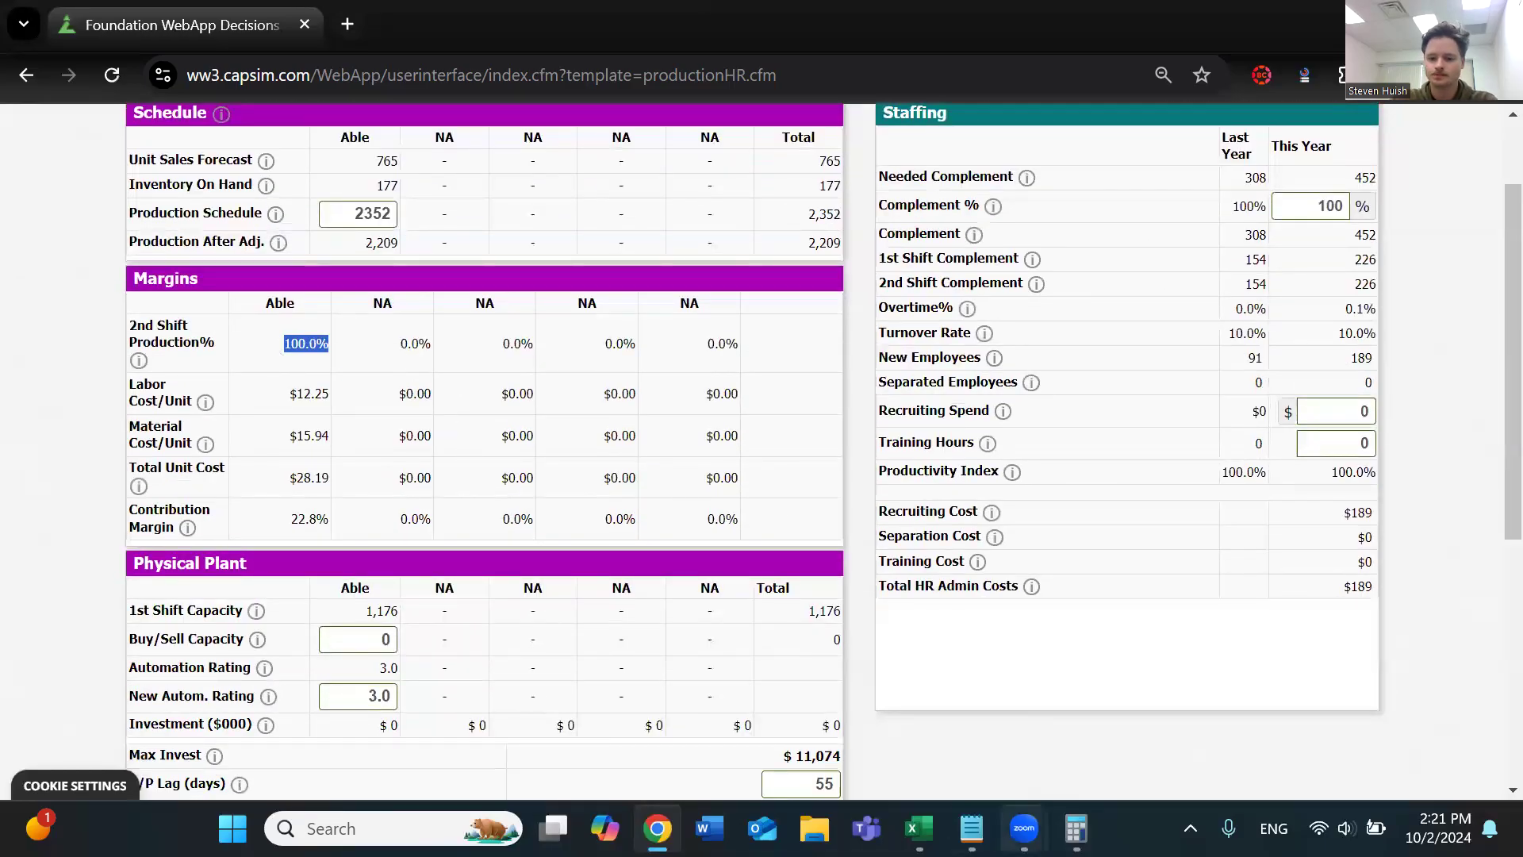
left_click(1076, 828)
left_click(1202, 123)
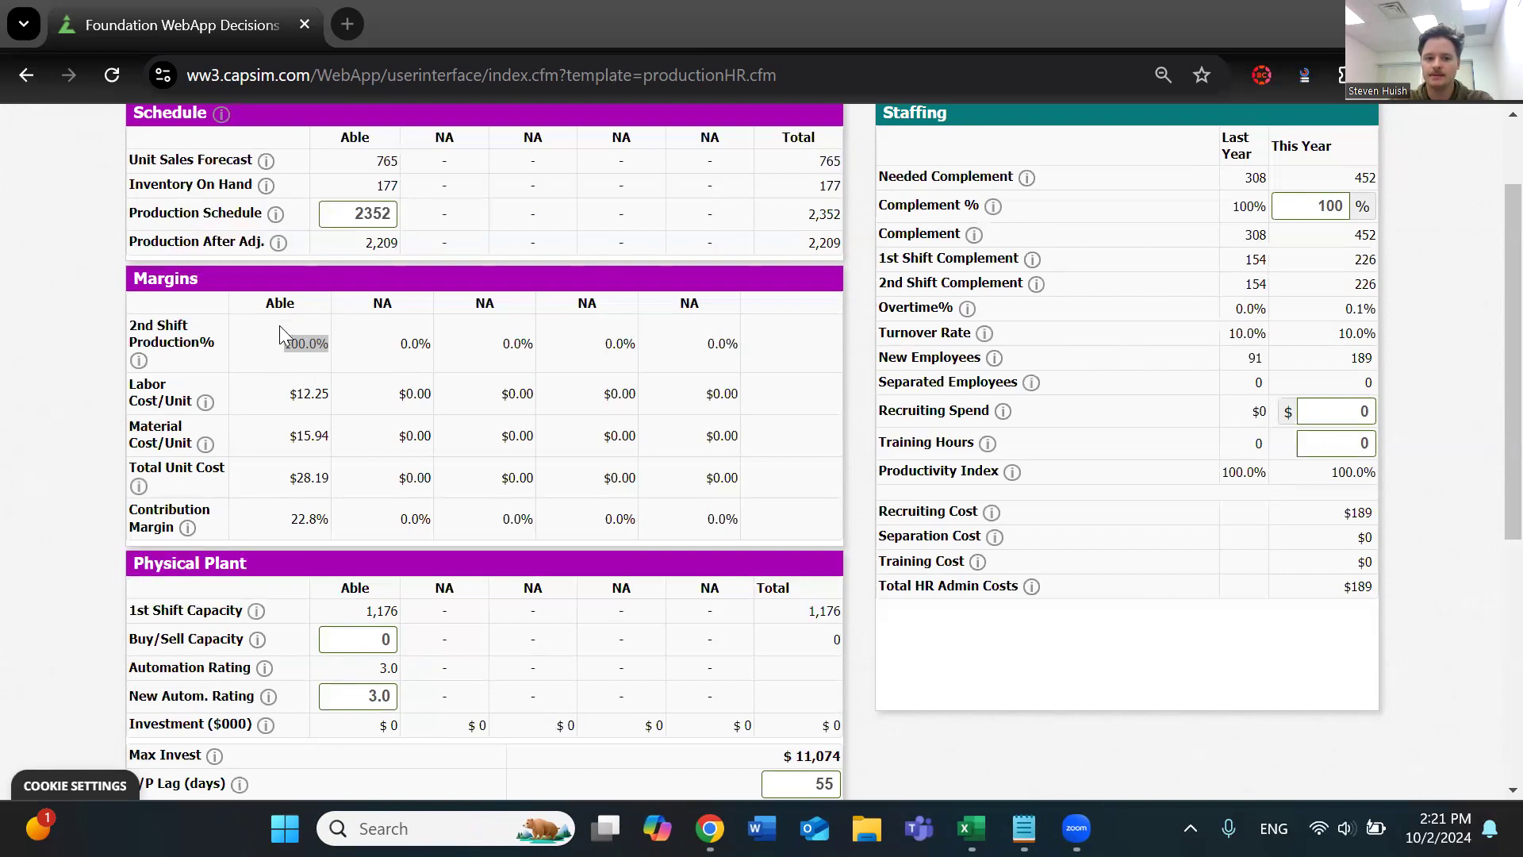
Read the explanation of Buy/Sell Capacity in the Physical Plant table, noting when purchased capacity becomes available
triple_click(165, 636)
left_click(147, 635)
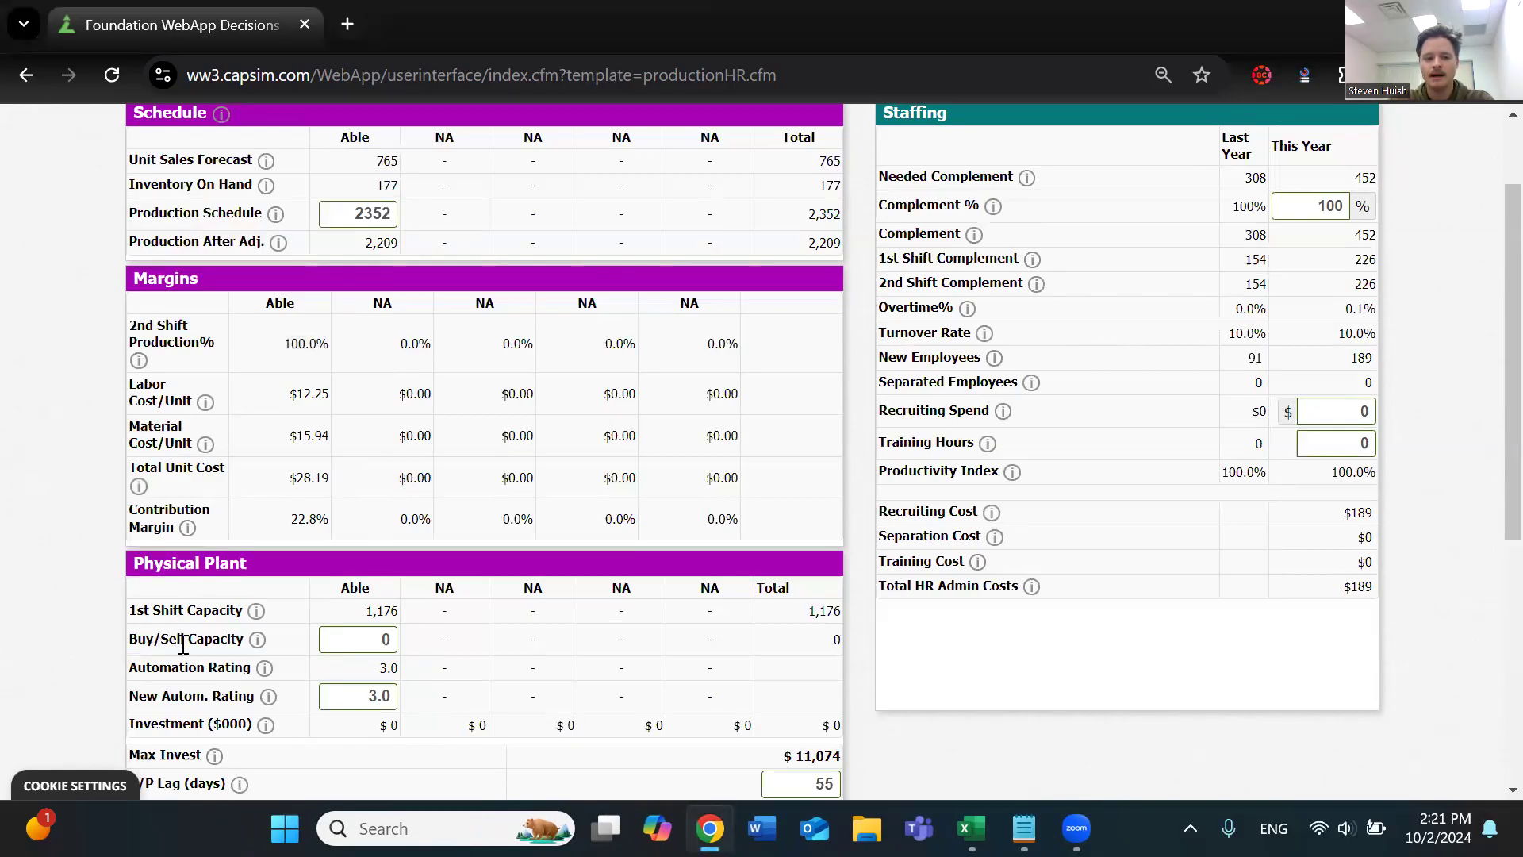
left_click(256, 640)
scroll(278, 643, "down", 1)
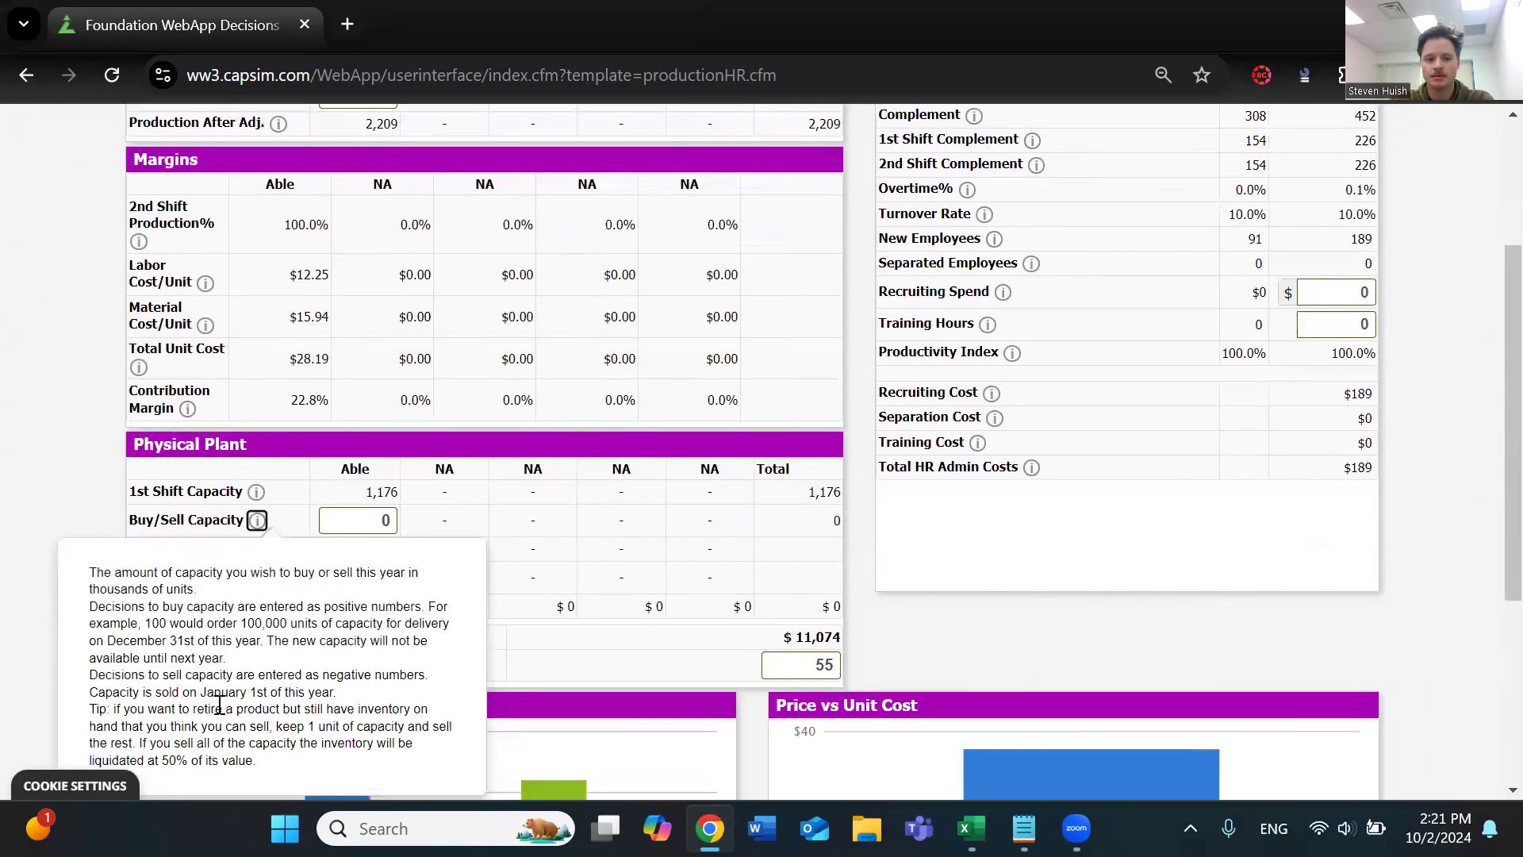
scroll(238, 674, "down", 1)
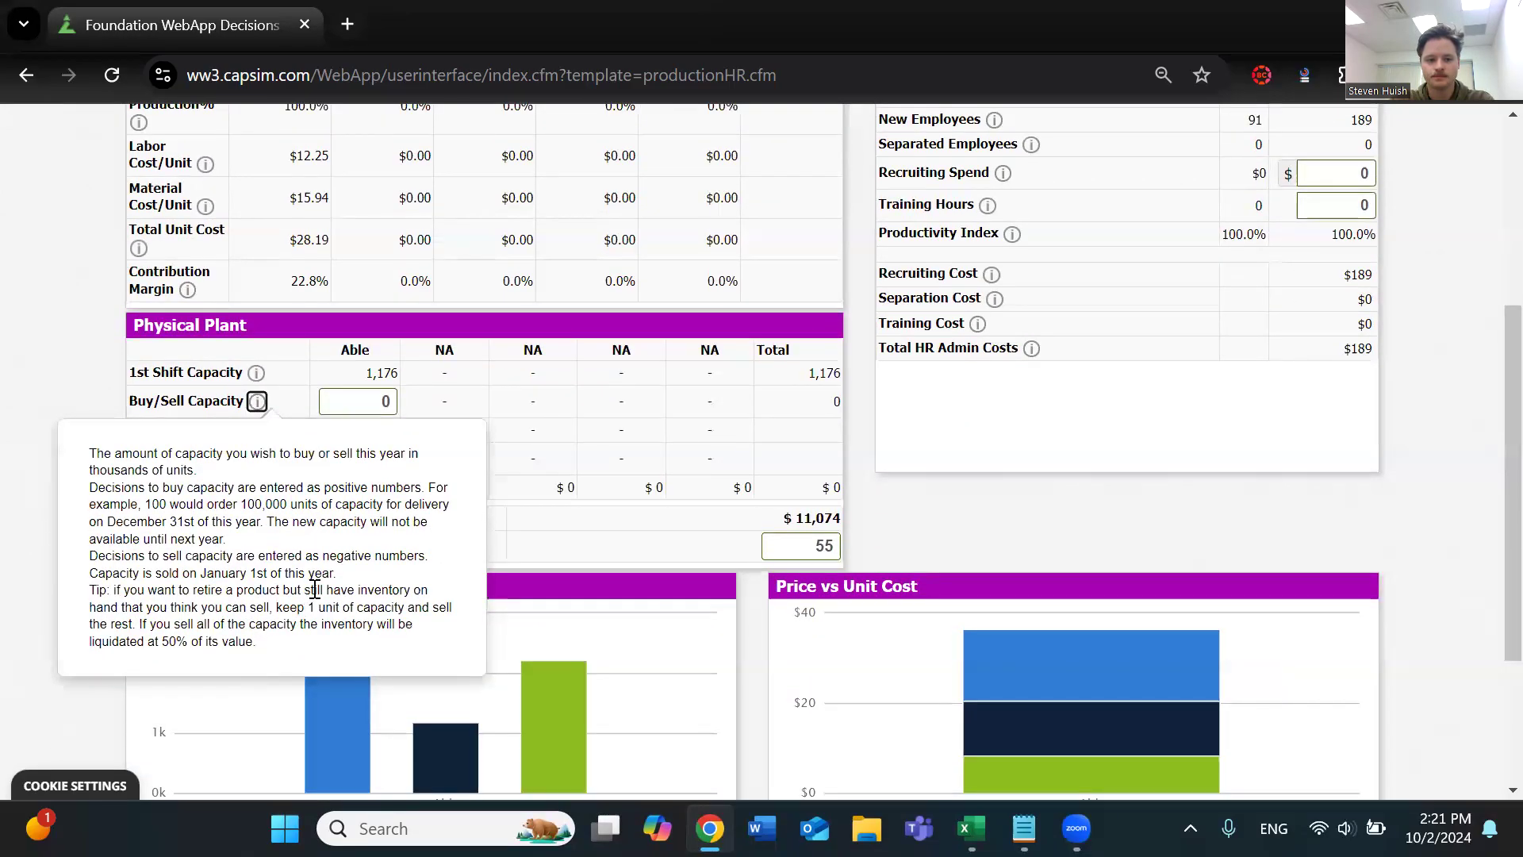
left_click_drag(332, 576, 266, 524)
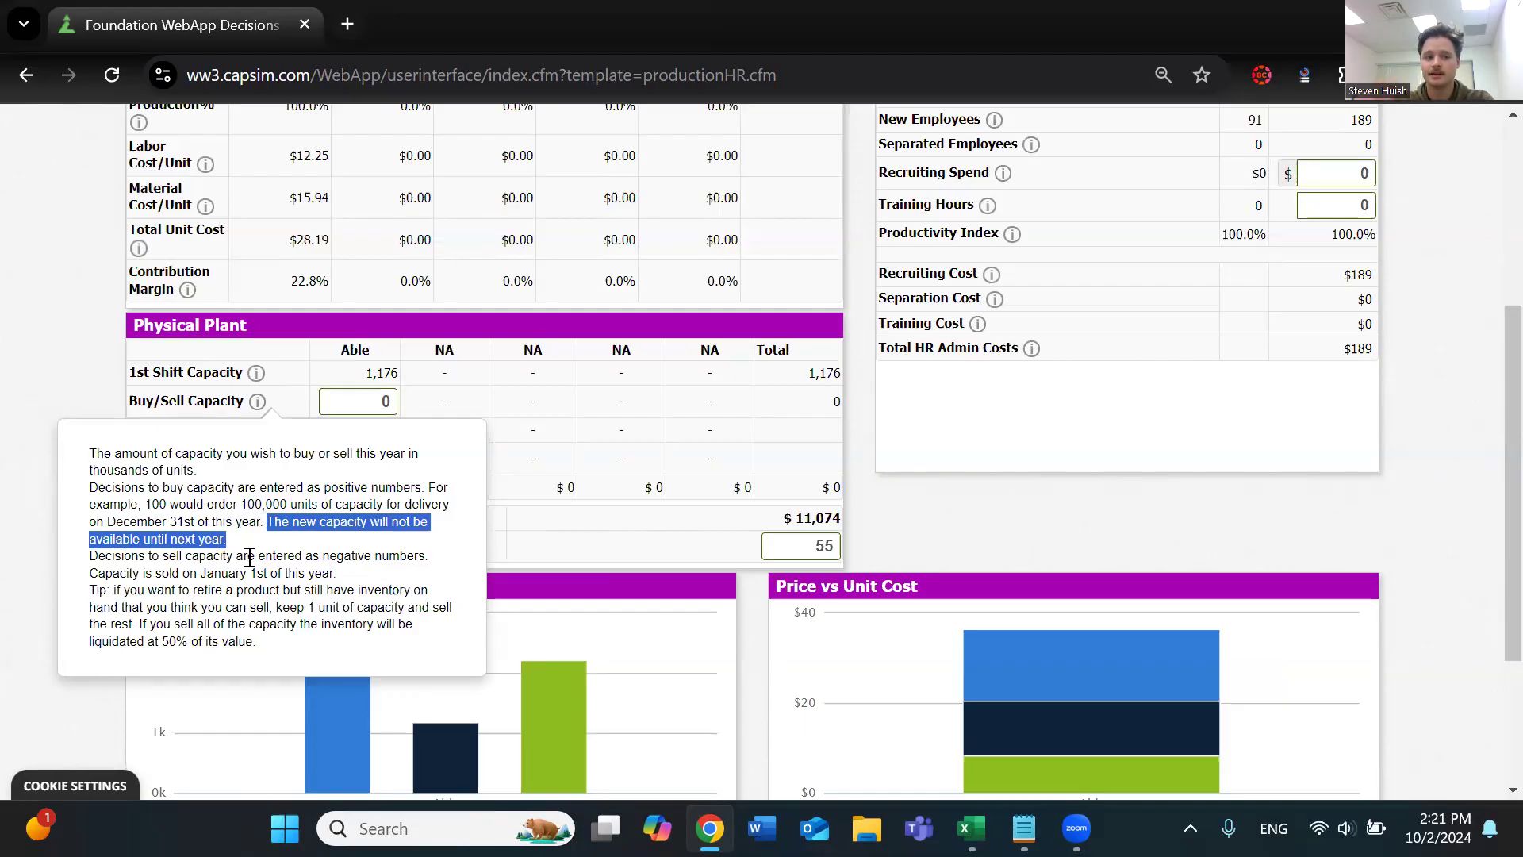
Sell 76 units of Able's capacity by setting its Buy/Sell Capacity to -76, and recalculate the page
left_click(372, 399)
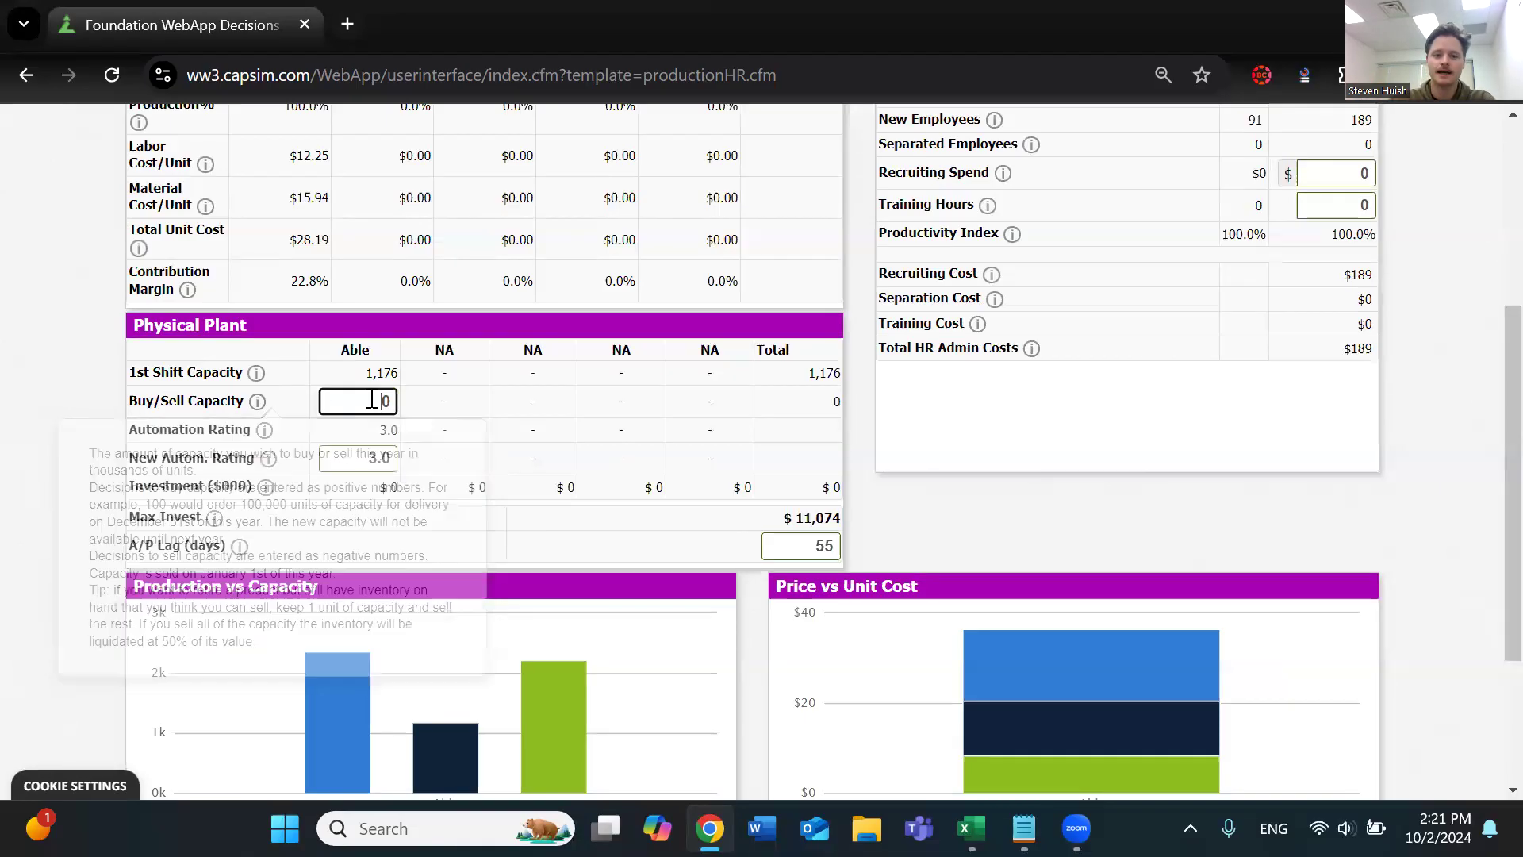
type("-76")
left_click(535, 420)
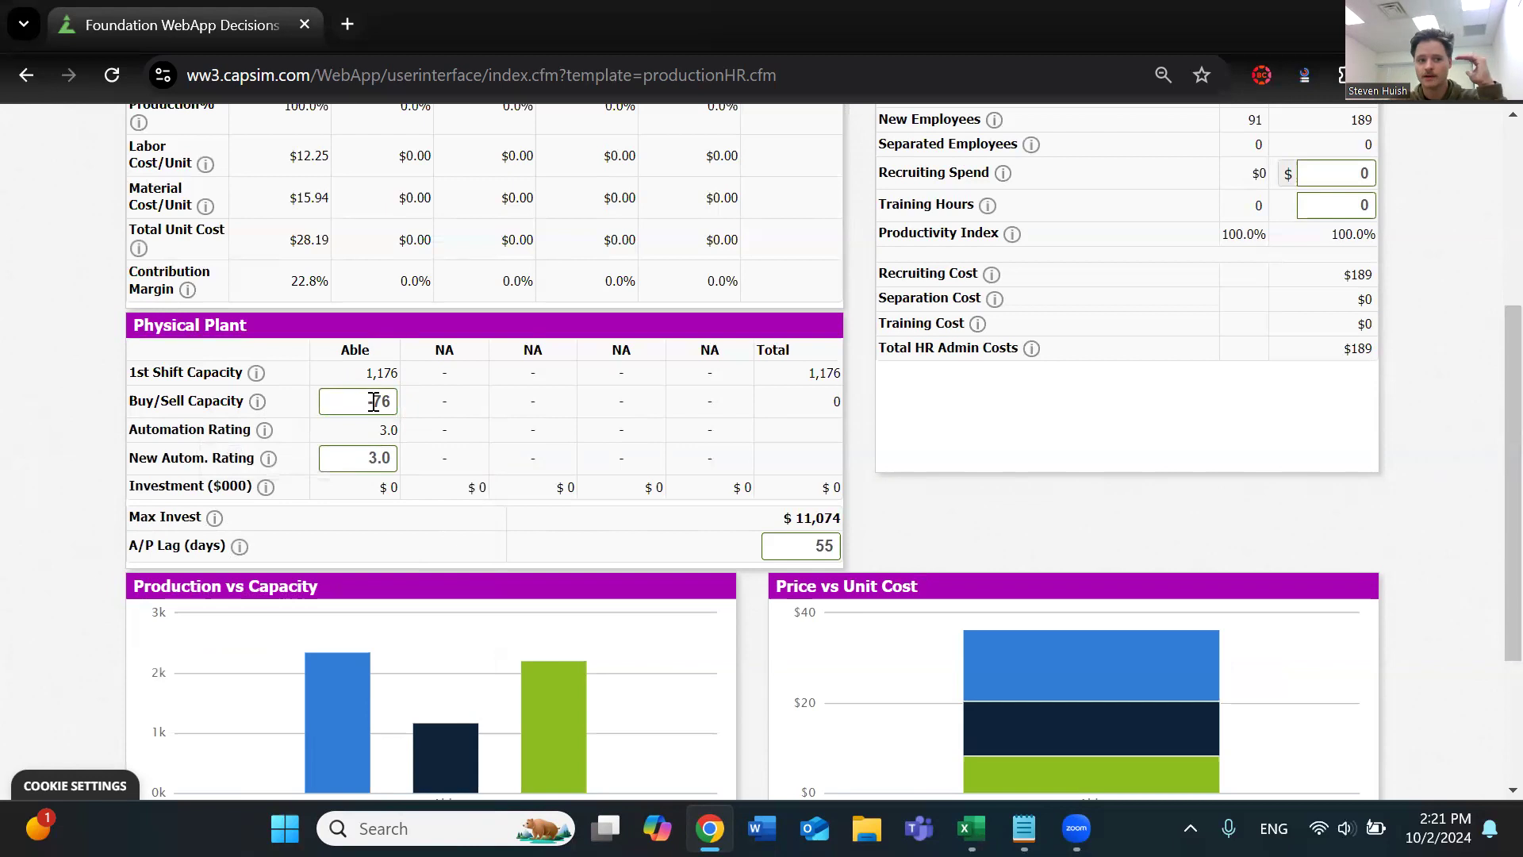
scroll(387, 396, "up", 3)
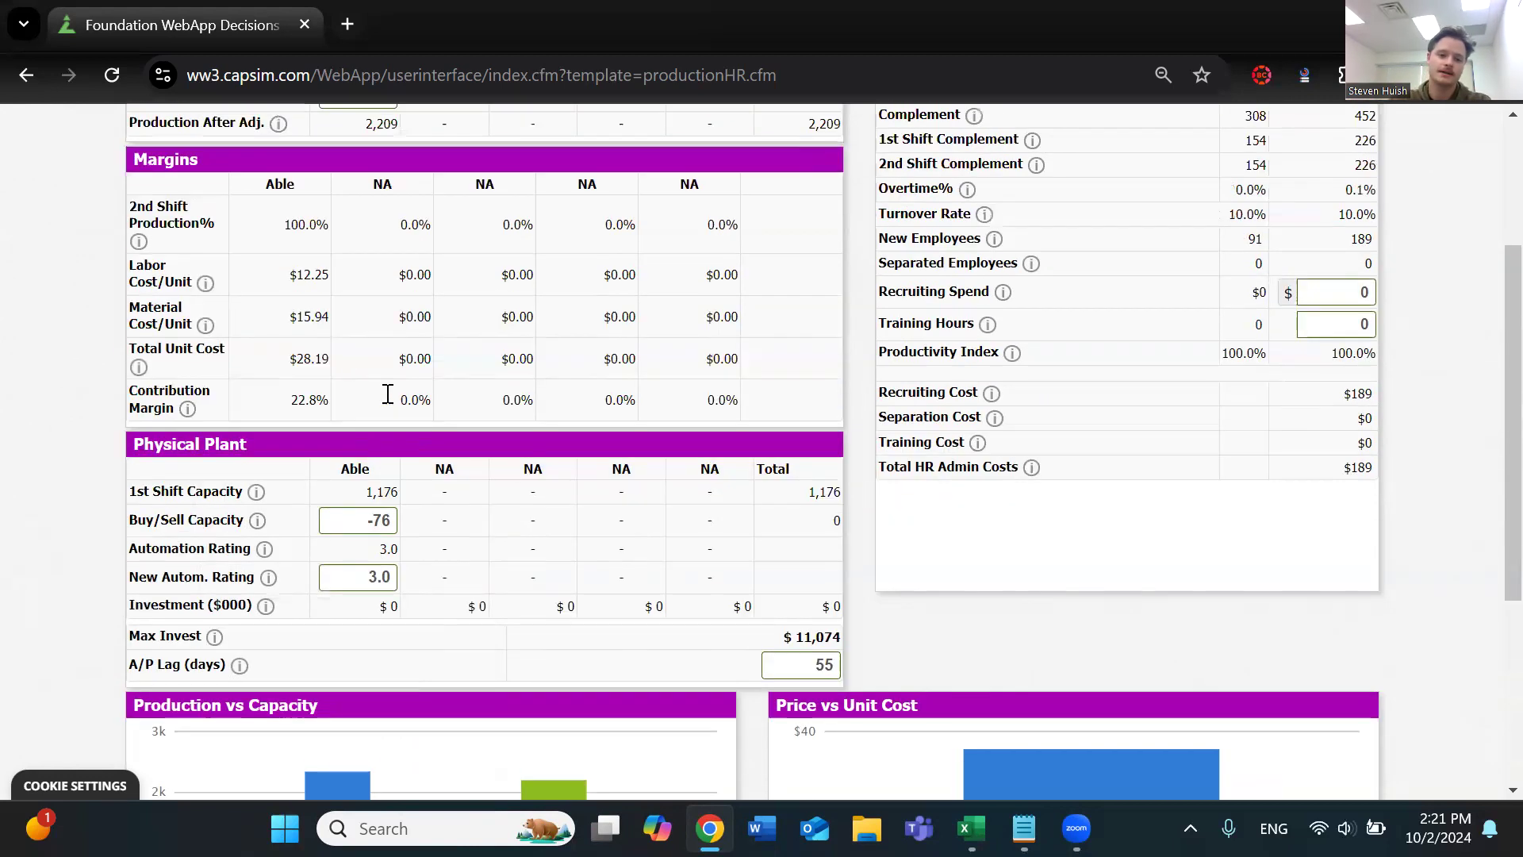
scroll(349, 623, "up", 1)
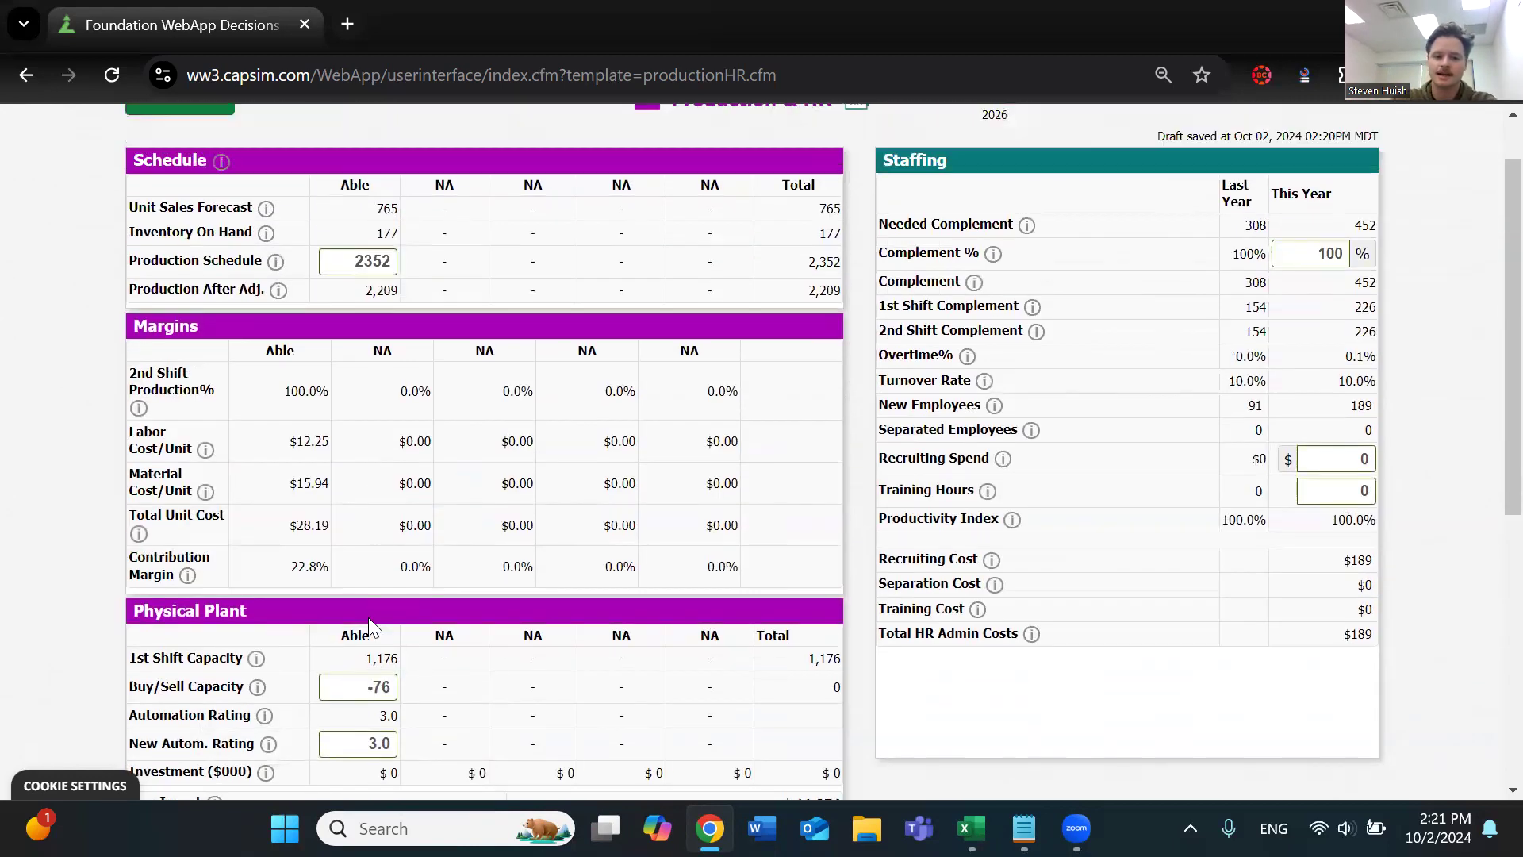
scroll(368, 554, "down", 1)
left_click_drag(367, 611, 389, 609)
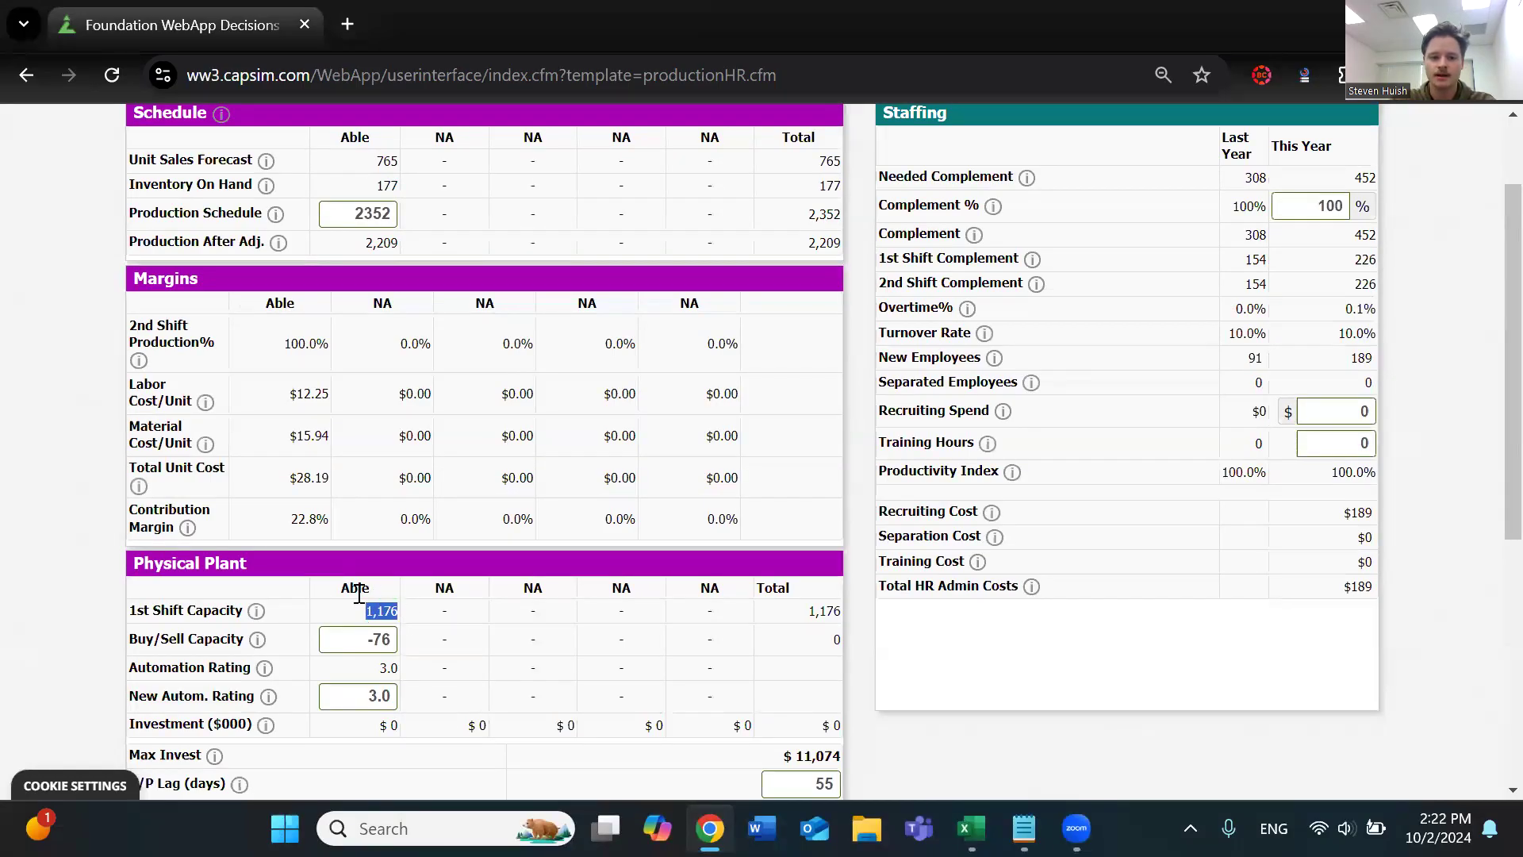
scroll(389, 632, "up", 2)
left_click(195, 170)
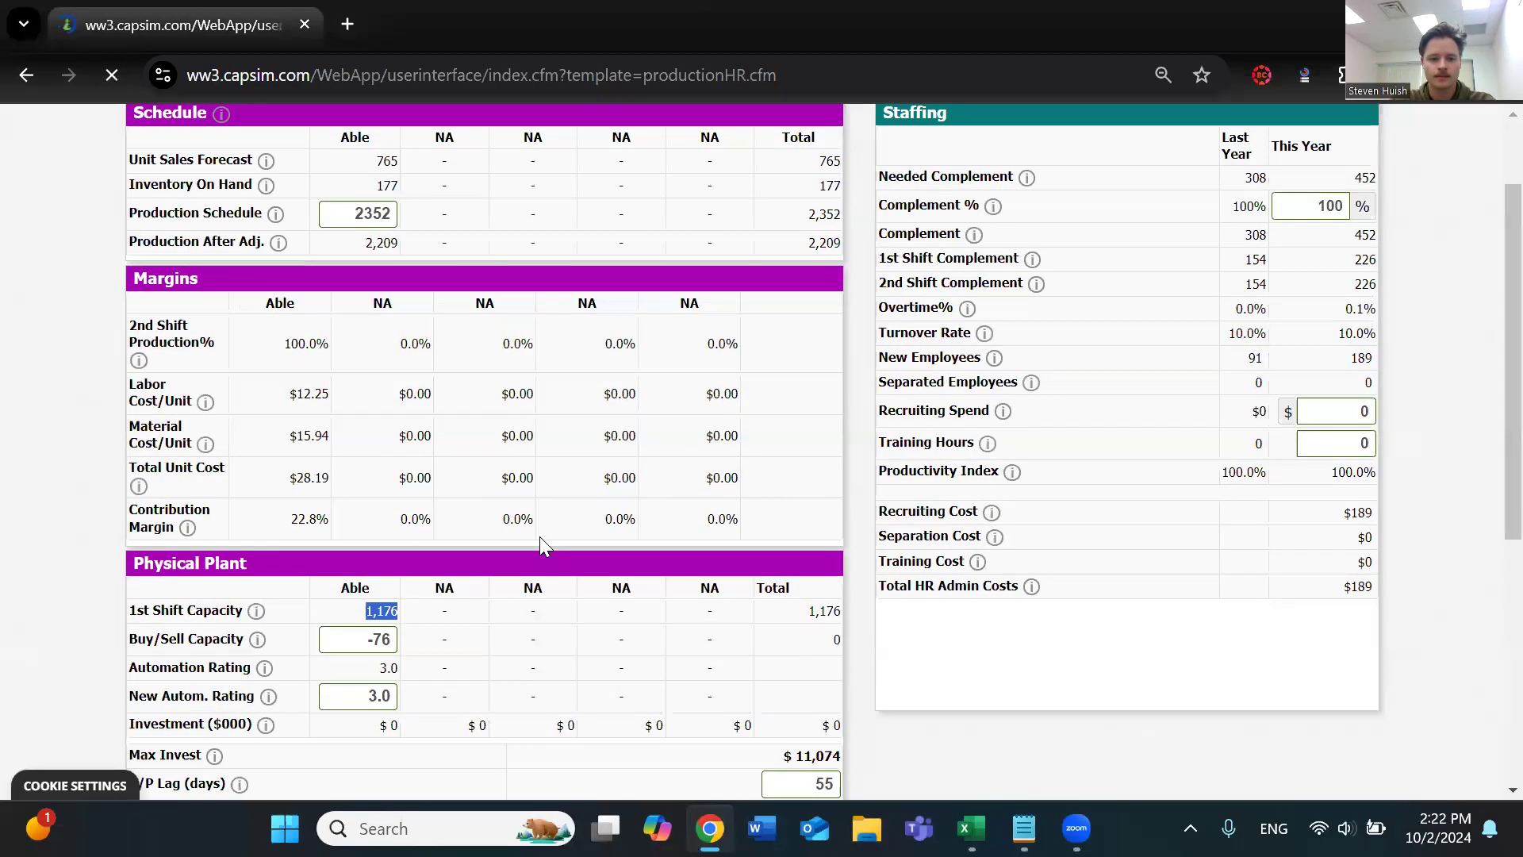
Check Able's 1st Shift Capacity and Investment figures in the Physical Plant table after the capacity sale
scroll(492, 565, "down", 1)
left_click_drag(363, 611, 398, 610)
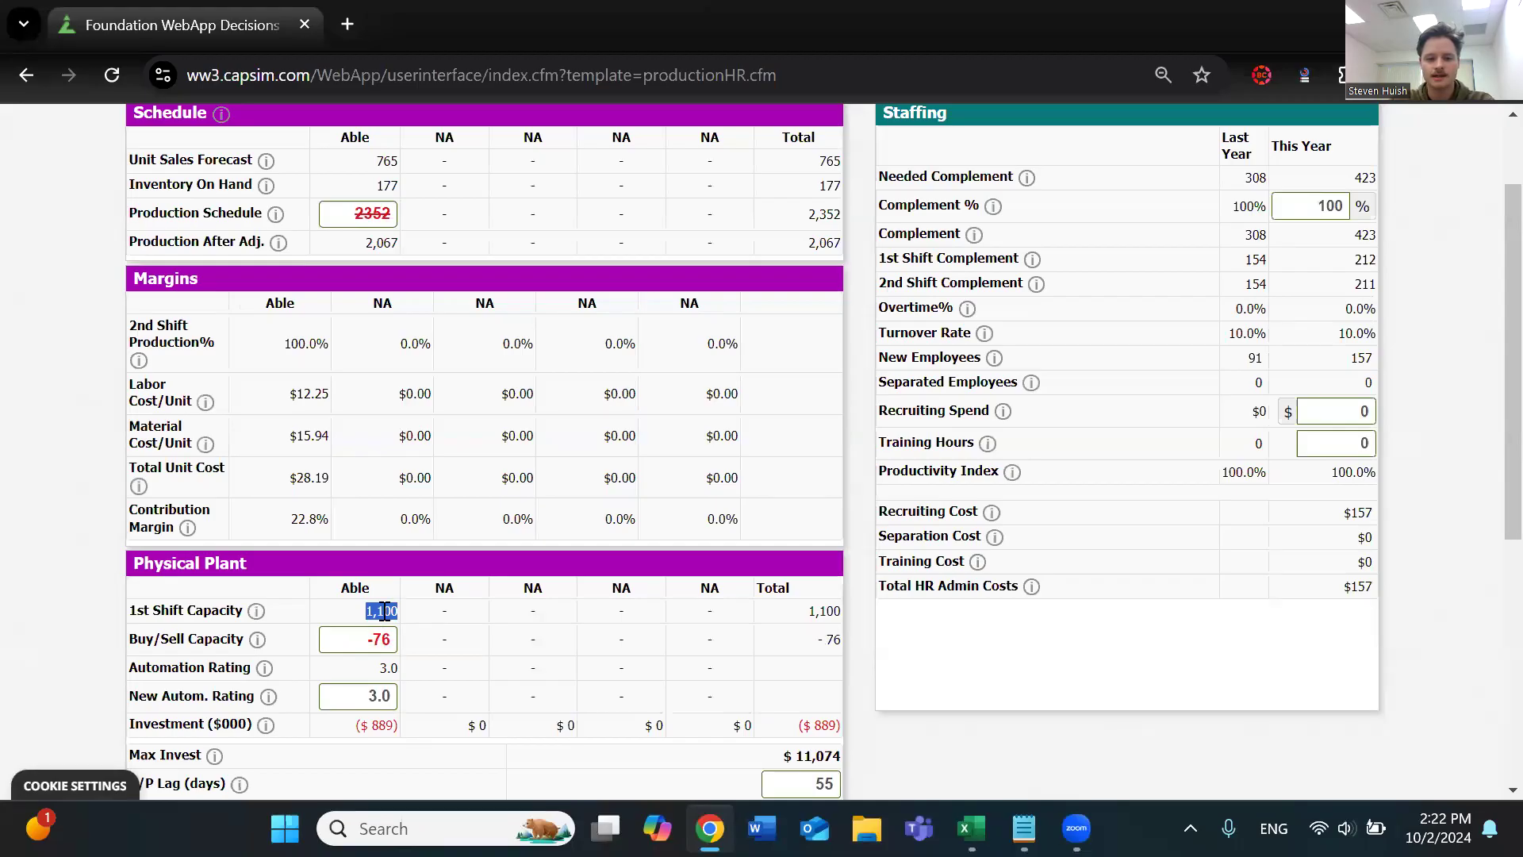
left_click_drag(357, 723, 400, 724)
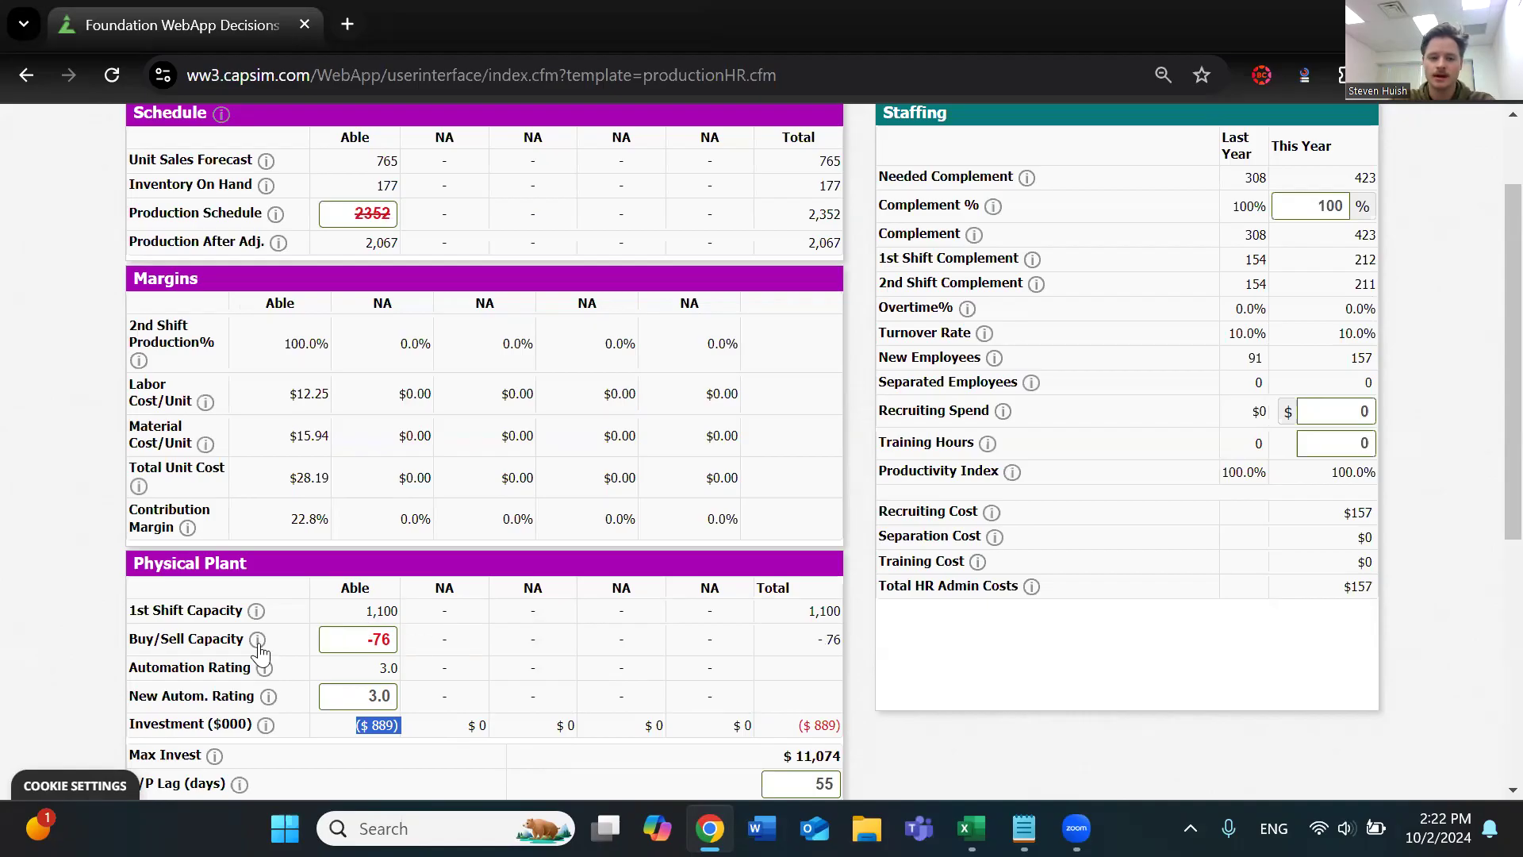
Buy 100 units of capacity for Able by setting its Buy/Sell Capacity to 100, and recalculate the page
left_click(349, 639)
key("BackSpace")
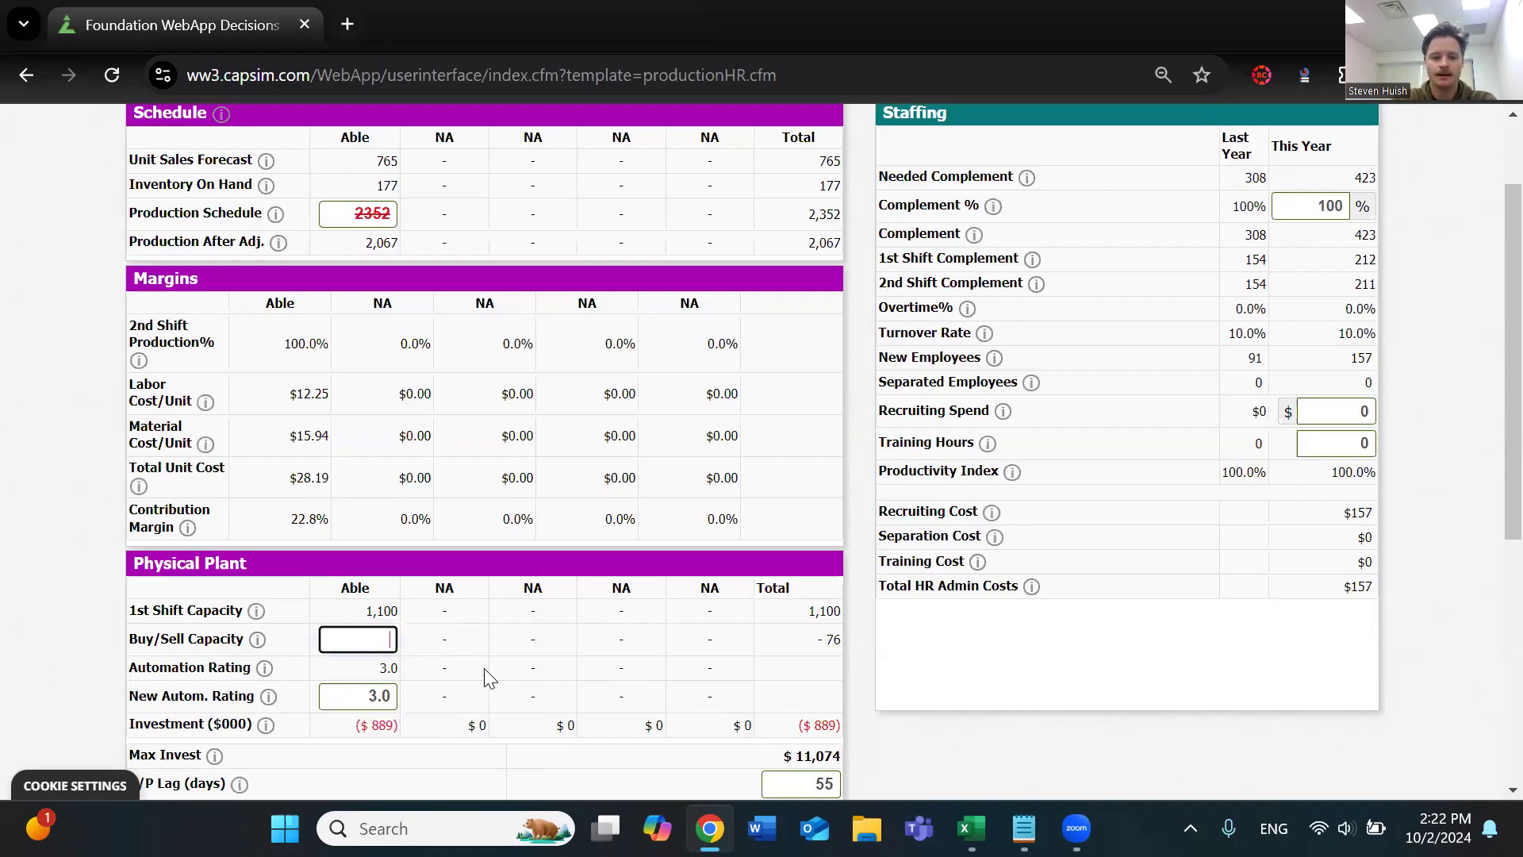
type("100")
left_click(473, 652)
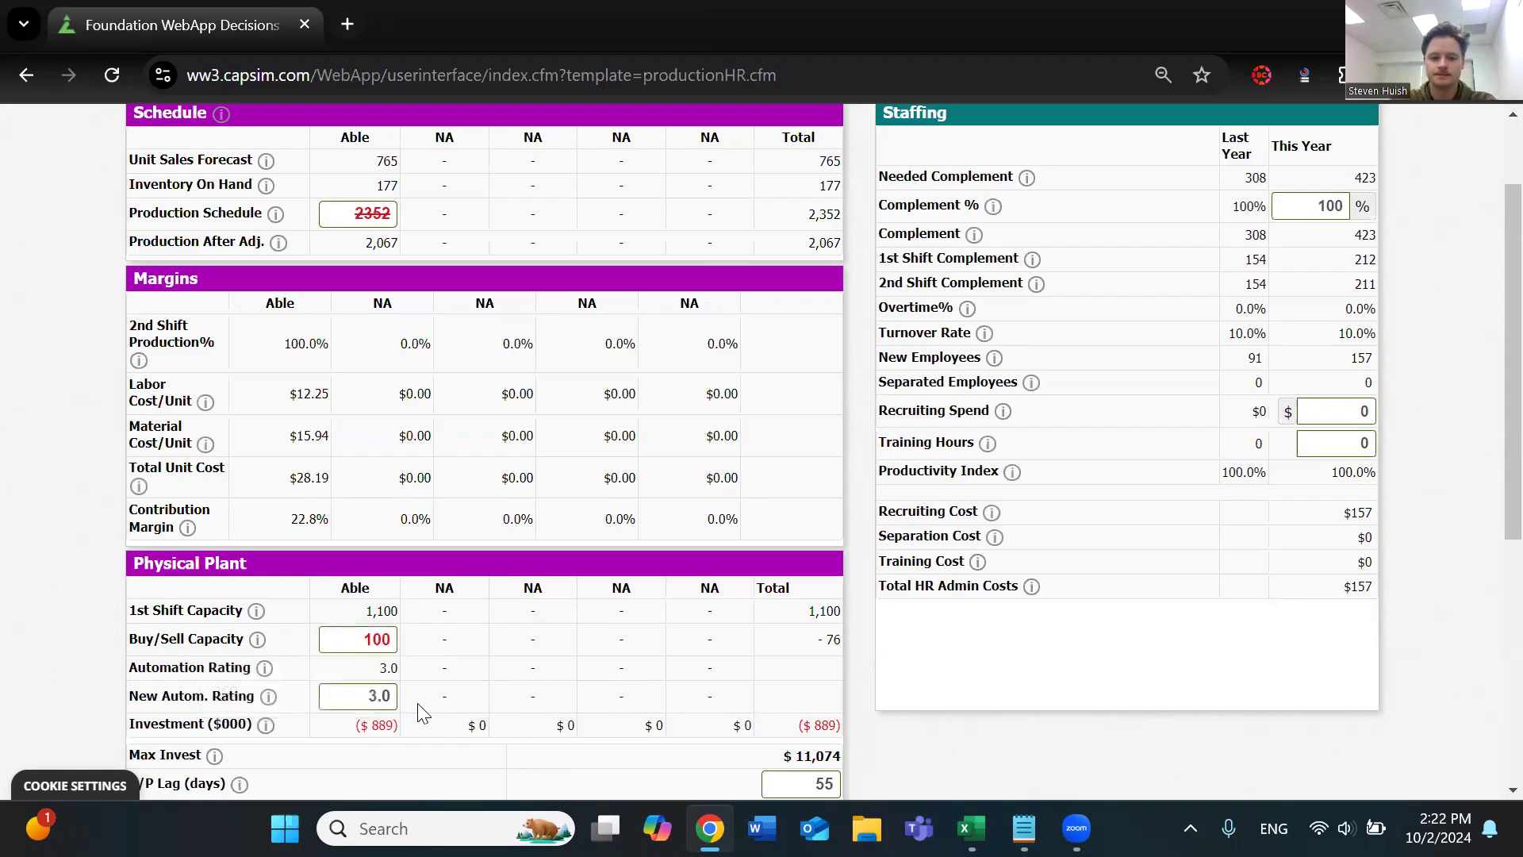
left_click_drag(360, 724, 395, 723)
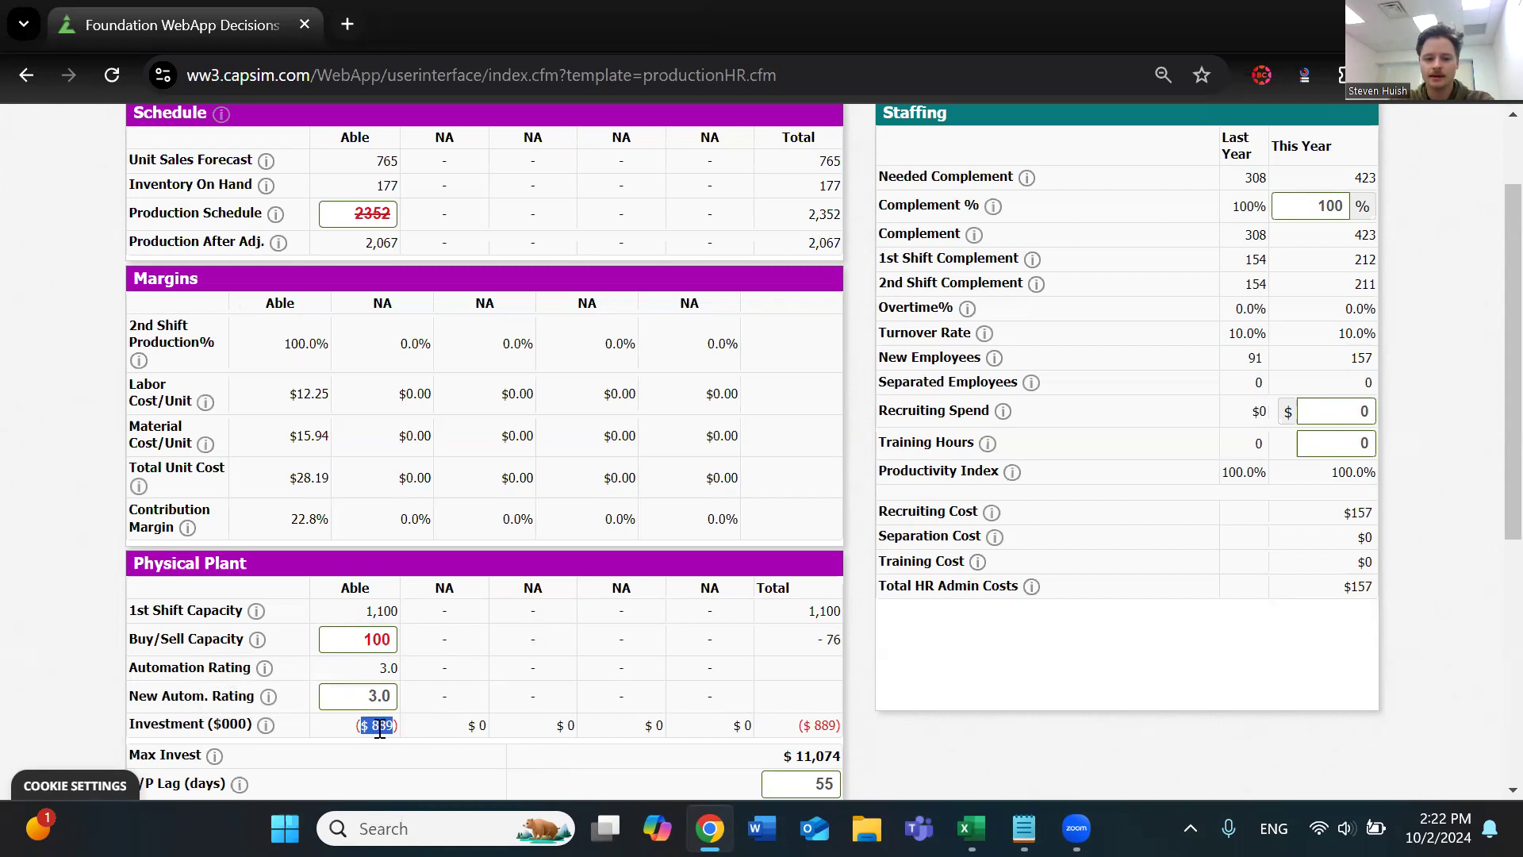
scroll(136, 295, "up", 2)
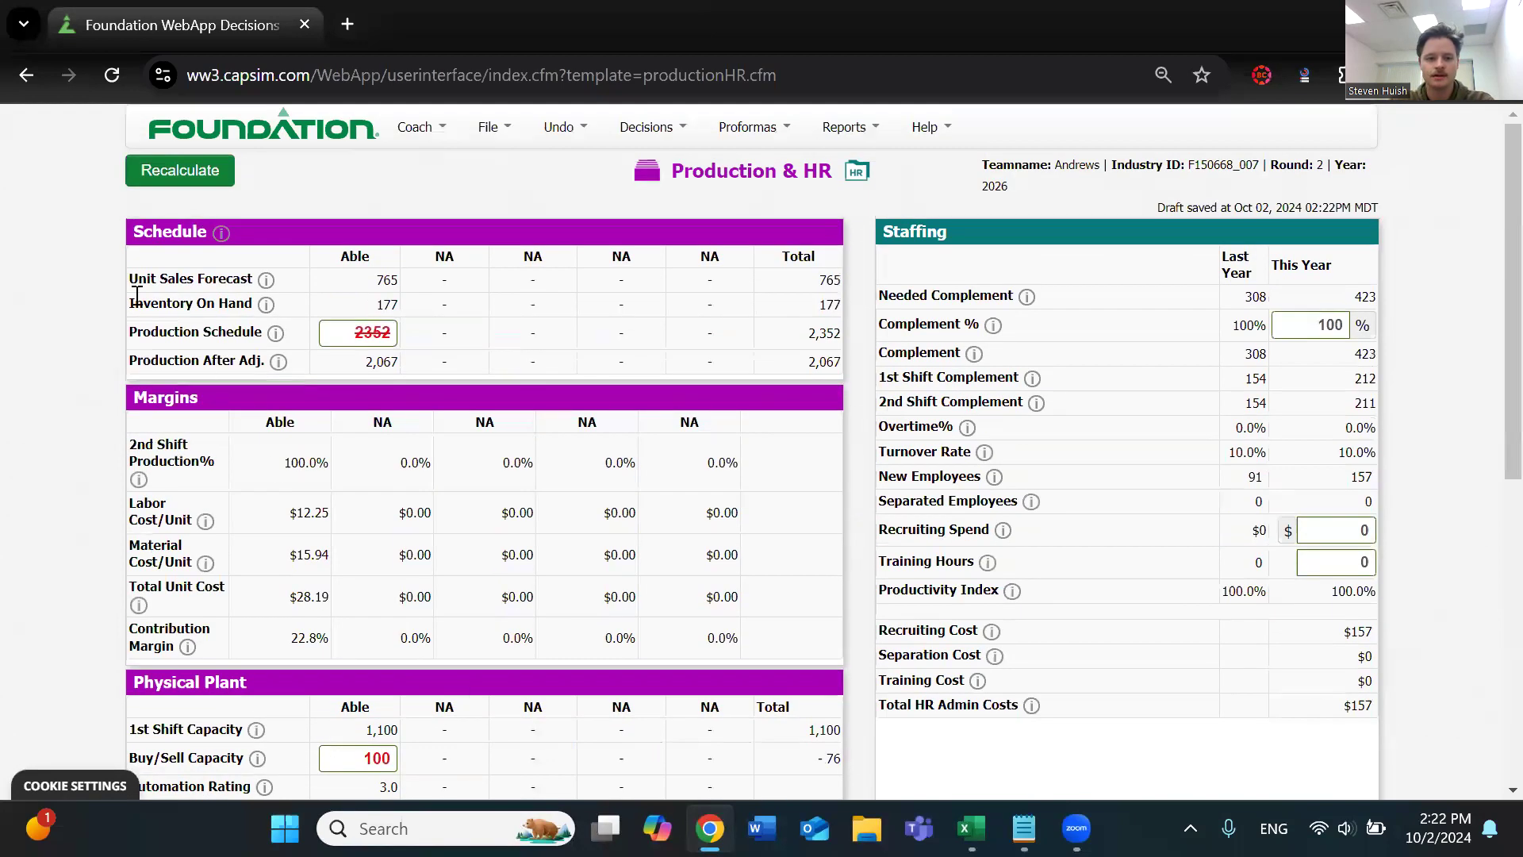
left_click(187, 176)
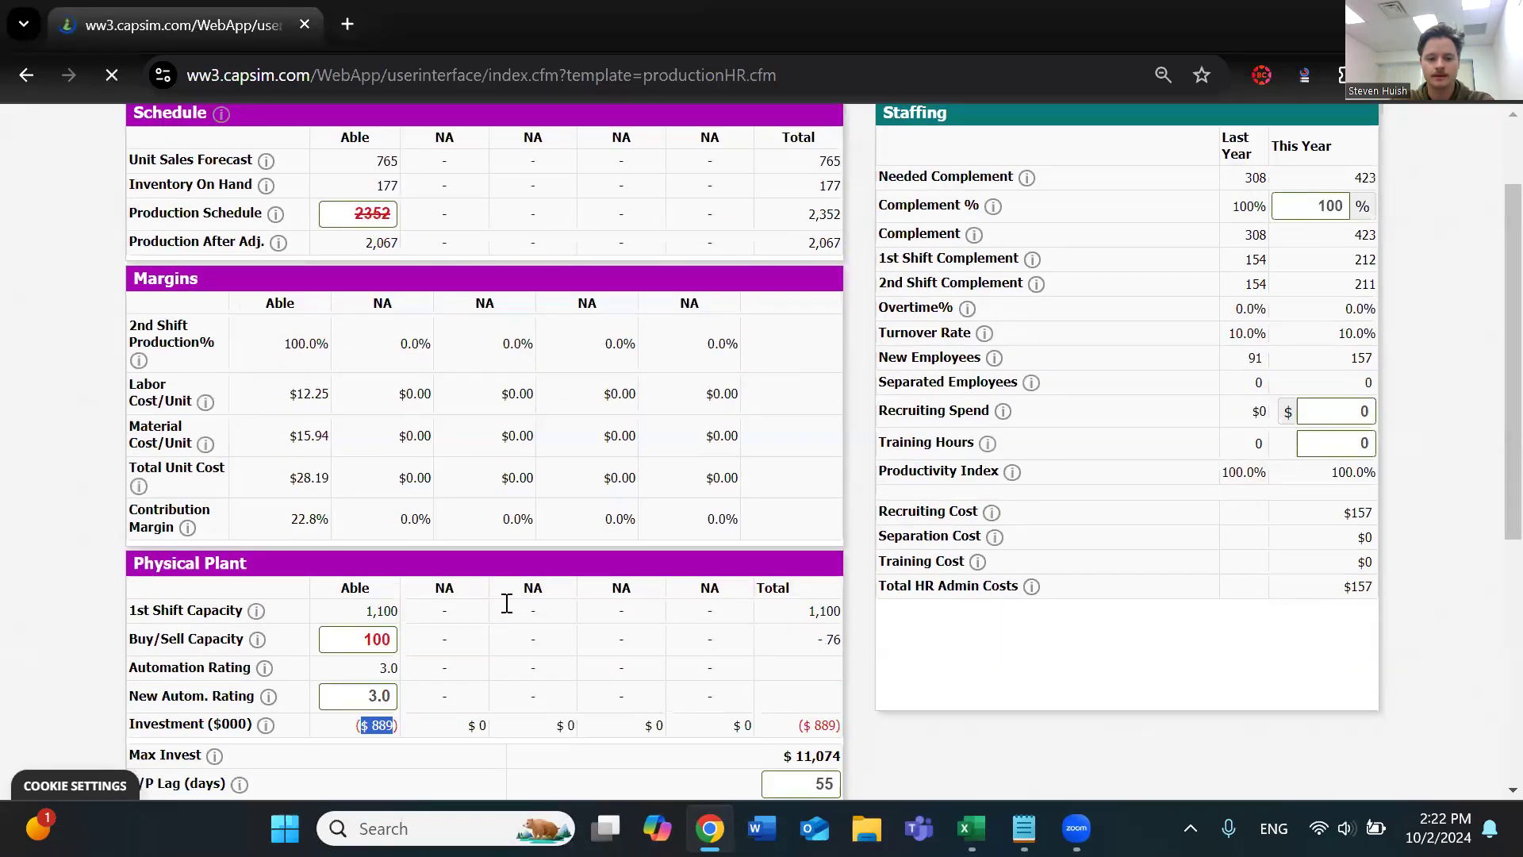
Check the investment required for Able's capacity purchase against its current 1st Shift Capacity
scroll(441, 627, "down", 3)
left_click_drag(363, 607, 399, 605)
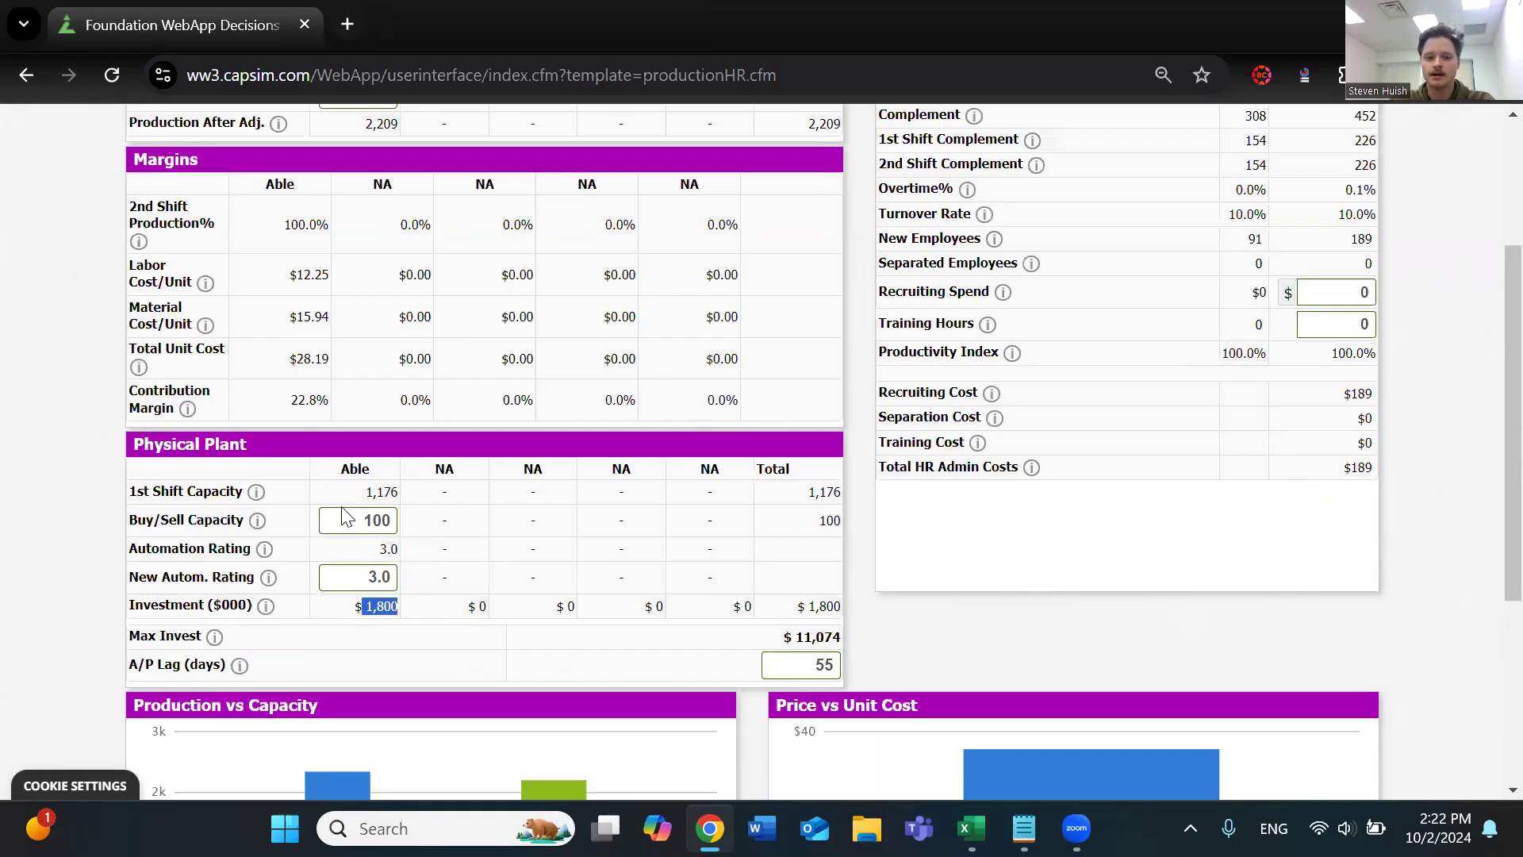
left_click(354, 518)
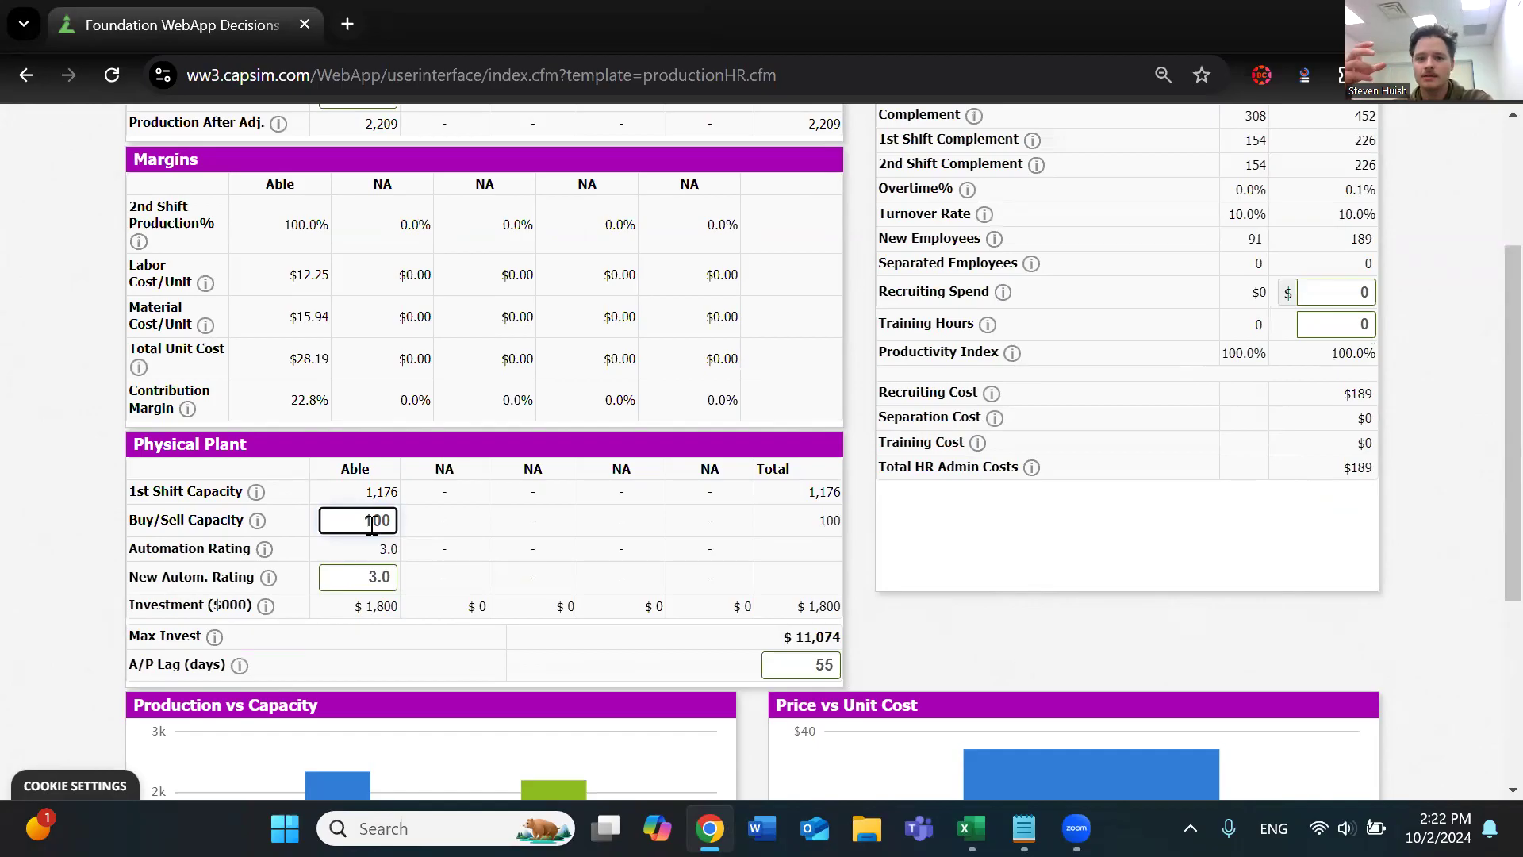
double_click(370, 524)
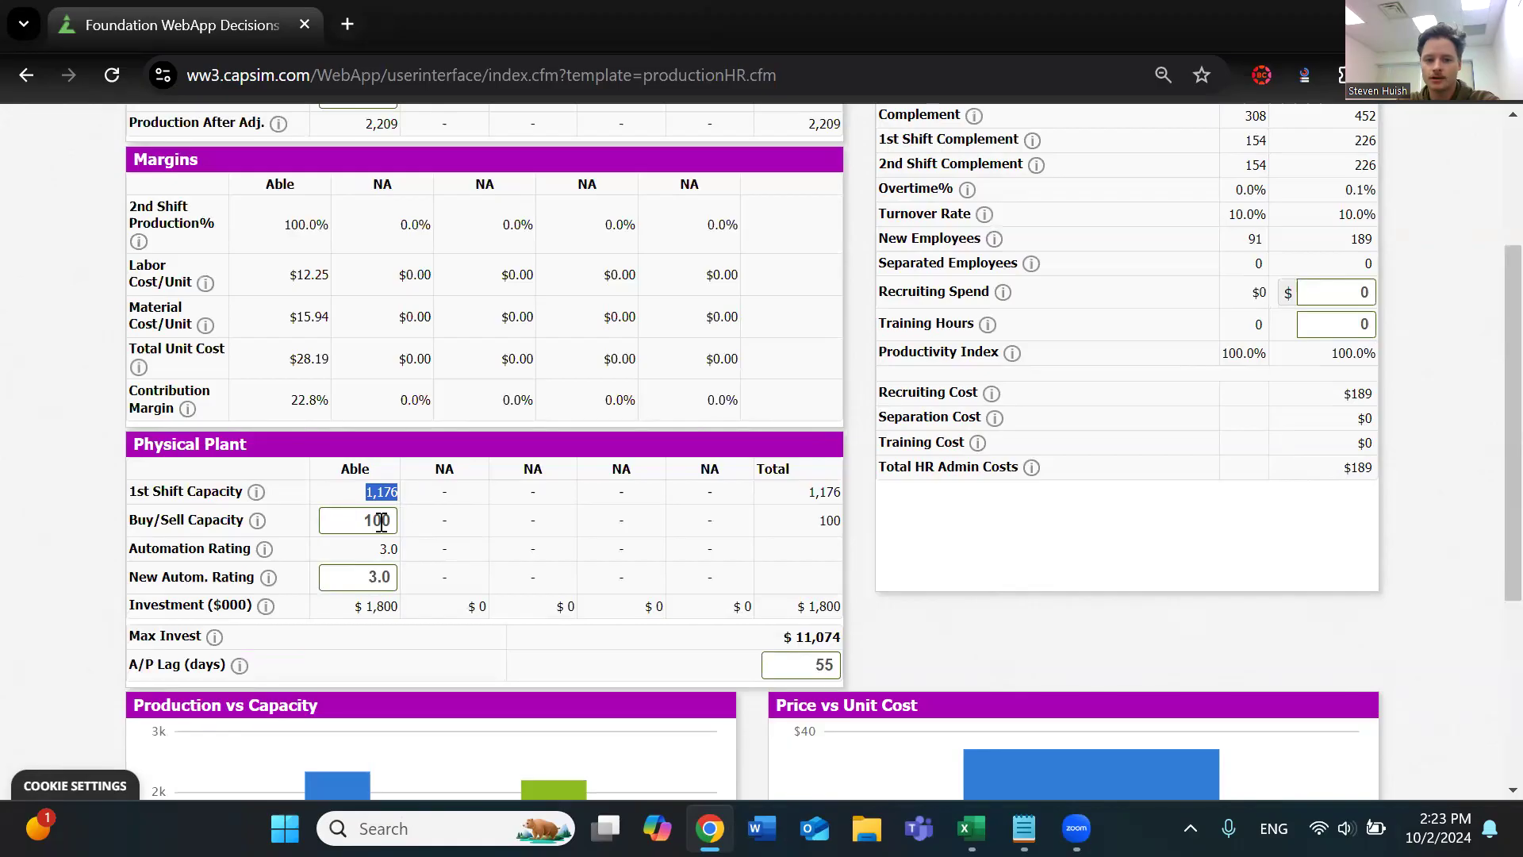
Compare Able's Buy/Sell Capacity and Production Schedule with its 2nd Shift Production percentage
scroll(370, 528, "up", 1)
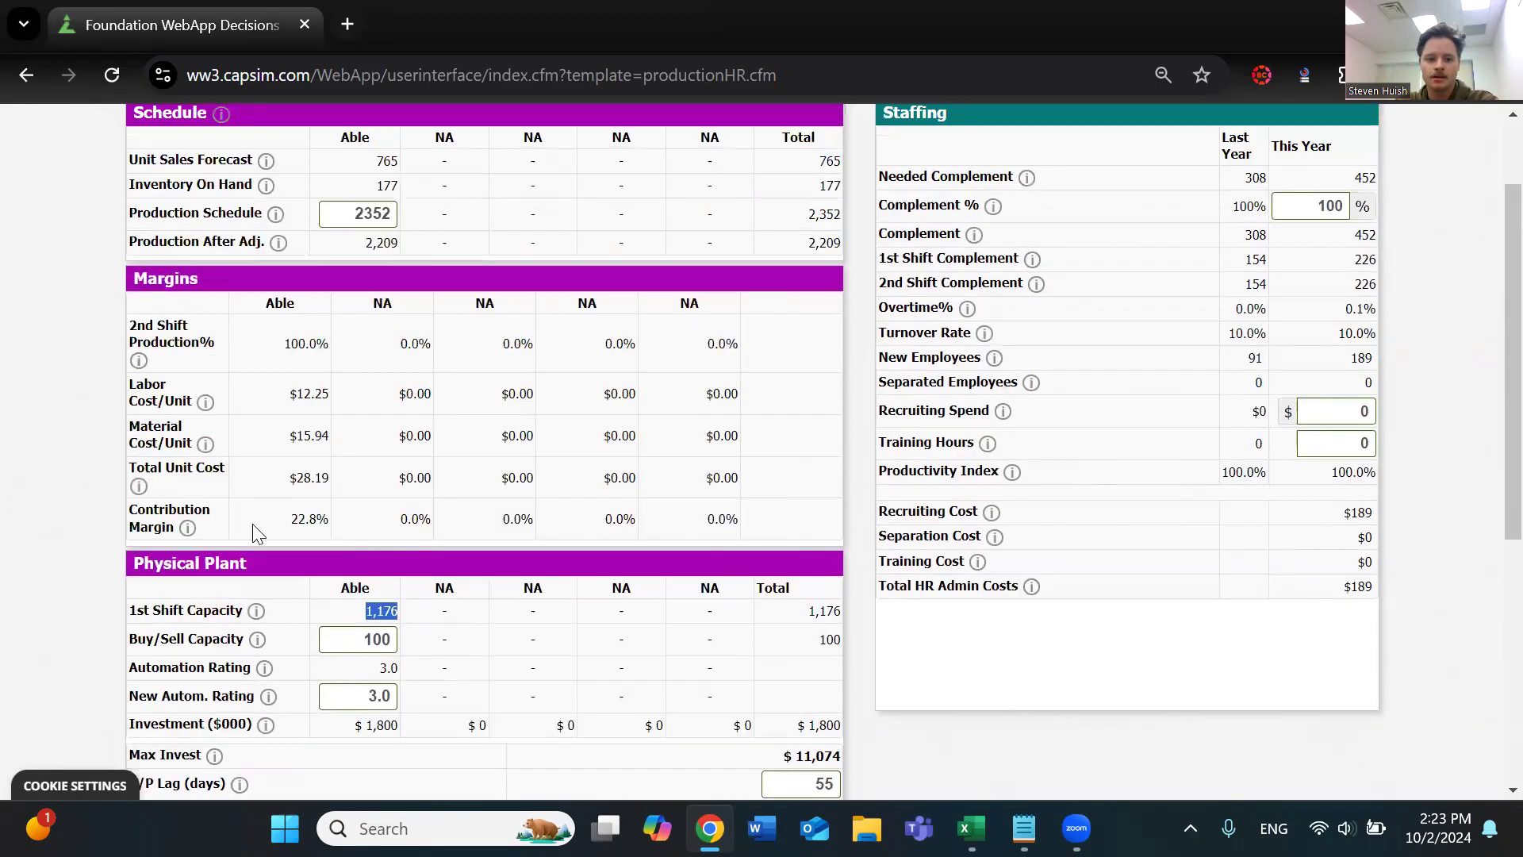
double_click(356, 642)
scroll(370, 369, "up", 1)
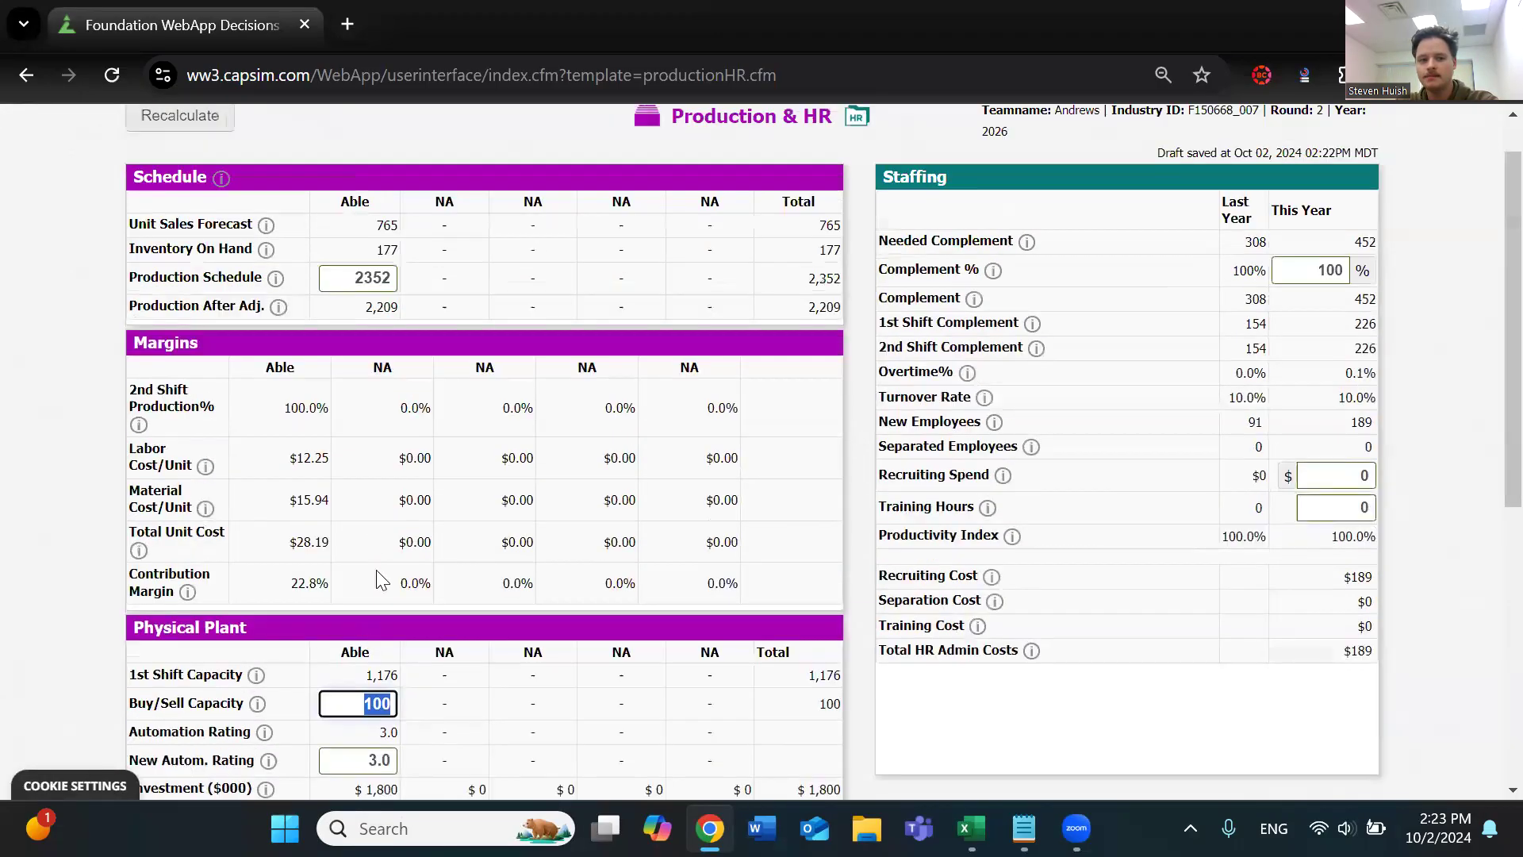
left_click(358, 340)
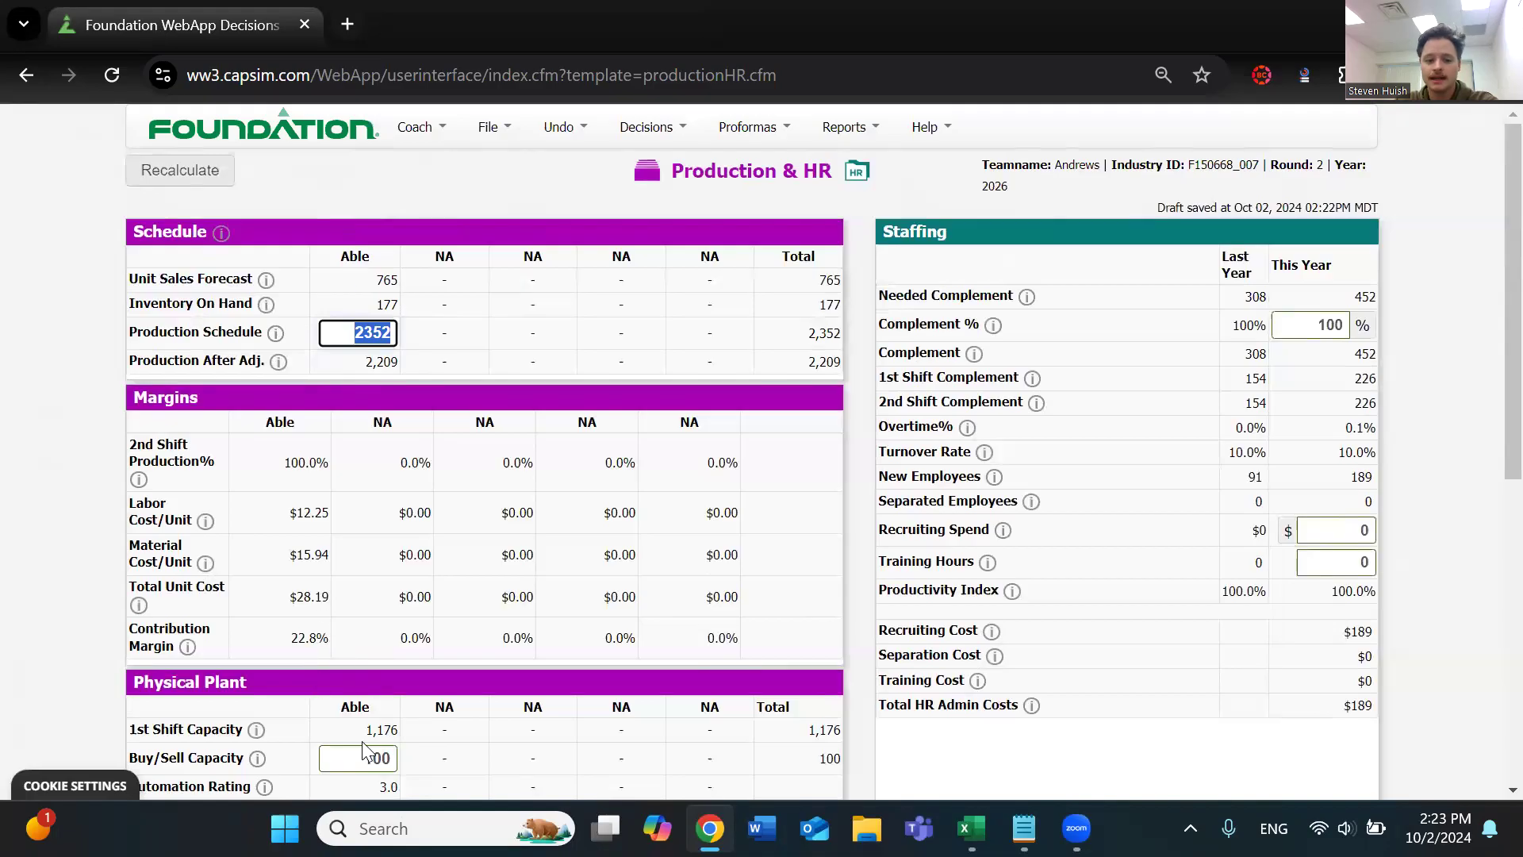
left_click_drag(284, 464, 333, 464)
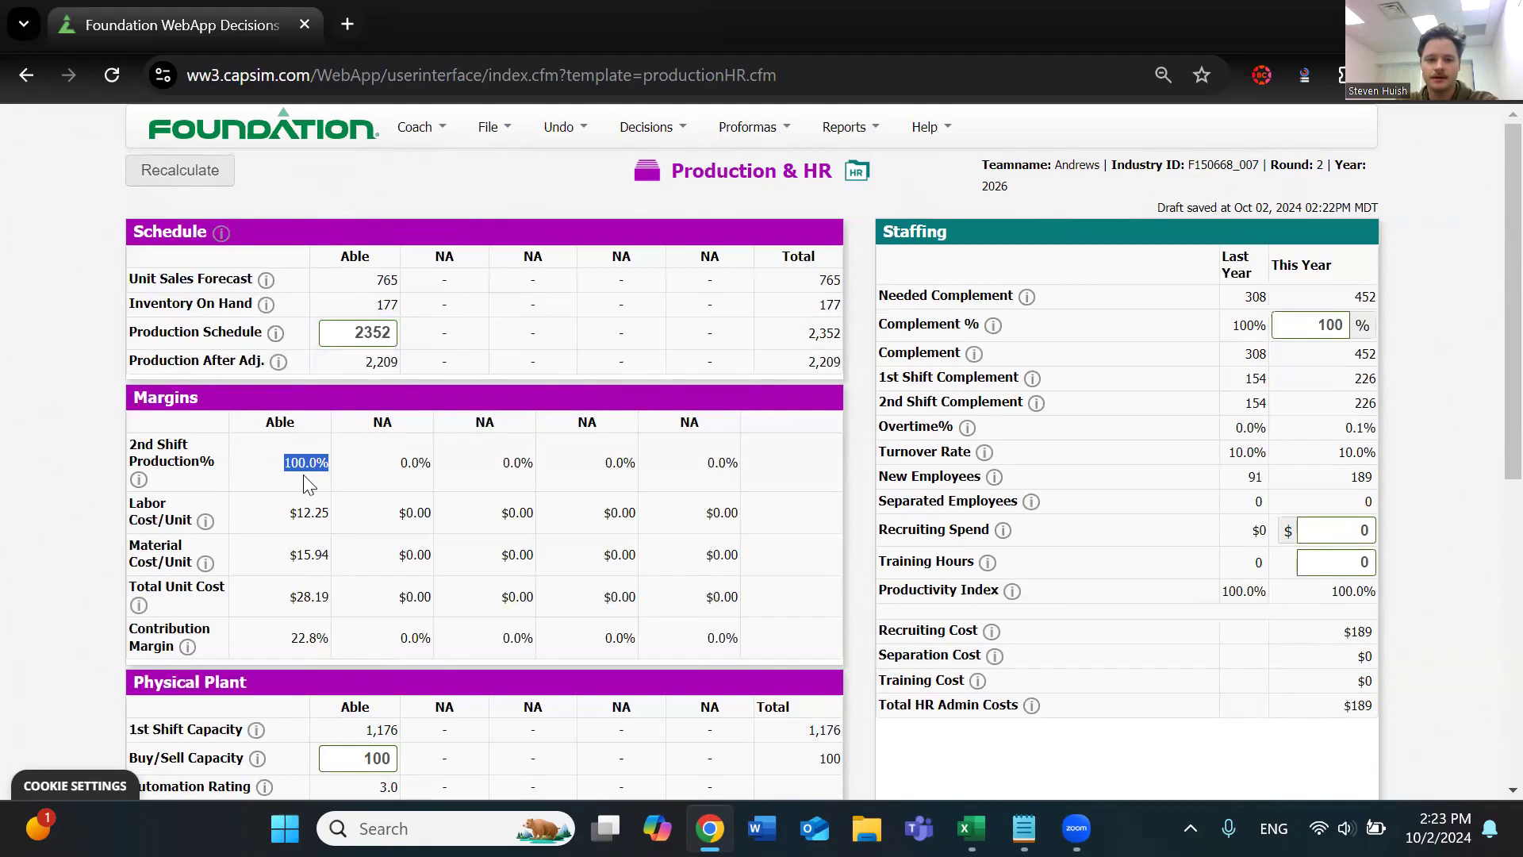
Open the Proforma Balanced Scorecard and compare the Plant Utilization score with its no-credit range
mouse_move(748, 135)
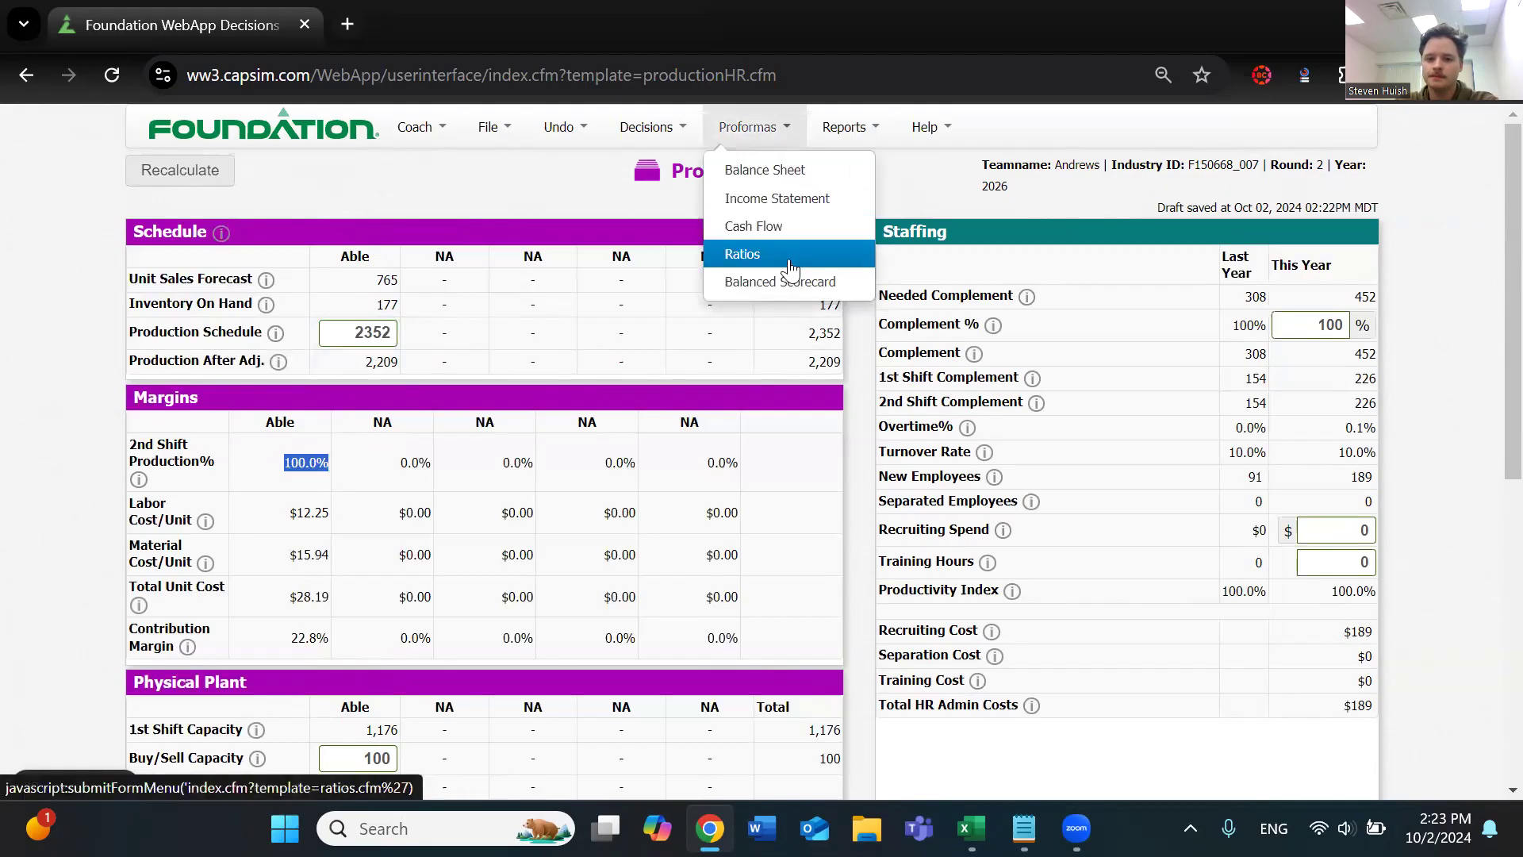
left_click(786, 282)
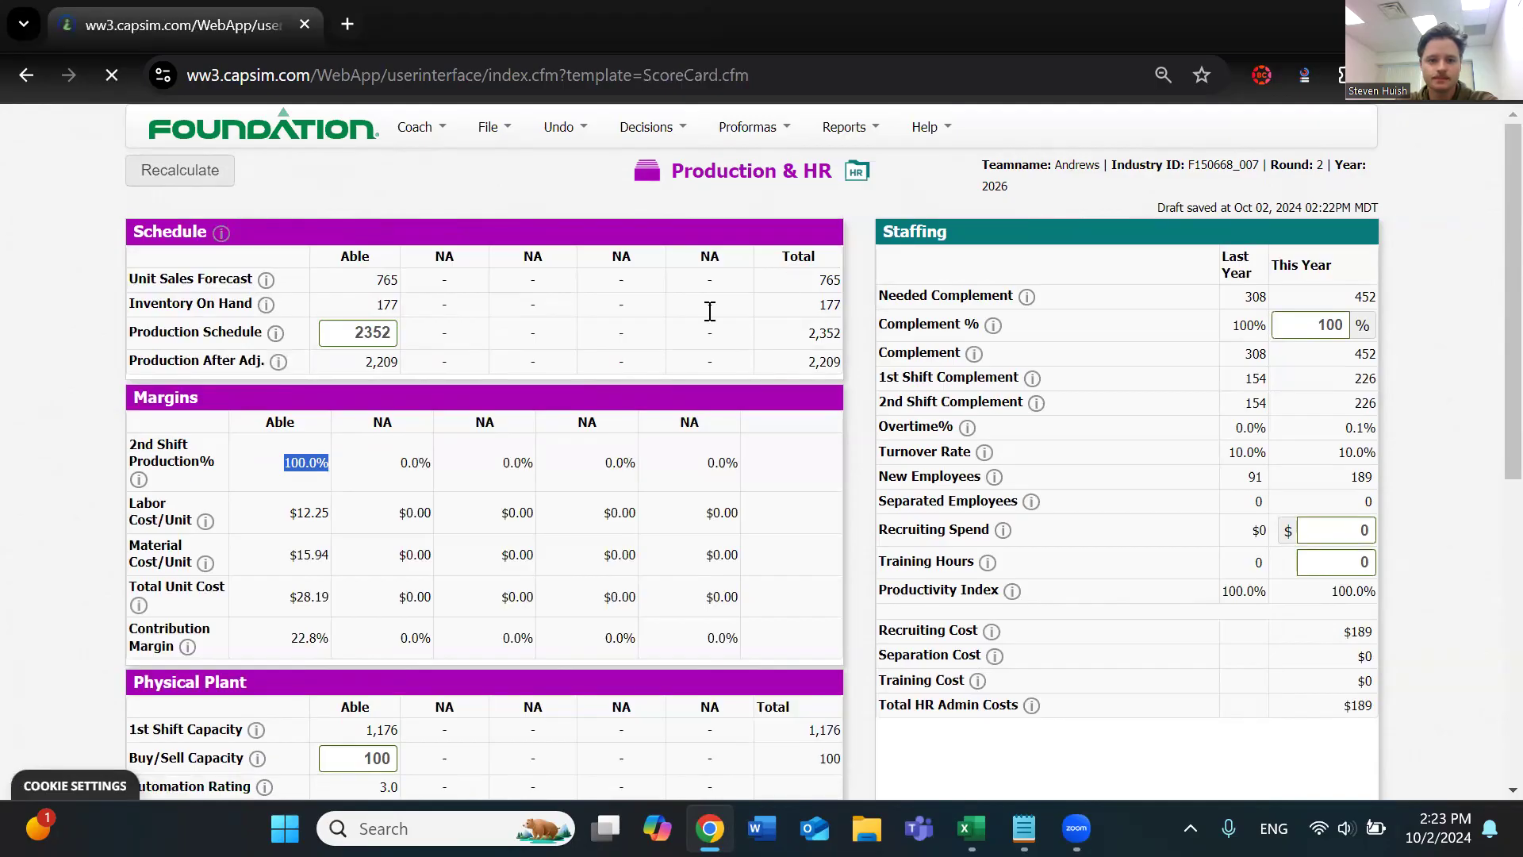
triple_click(210, 516)
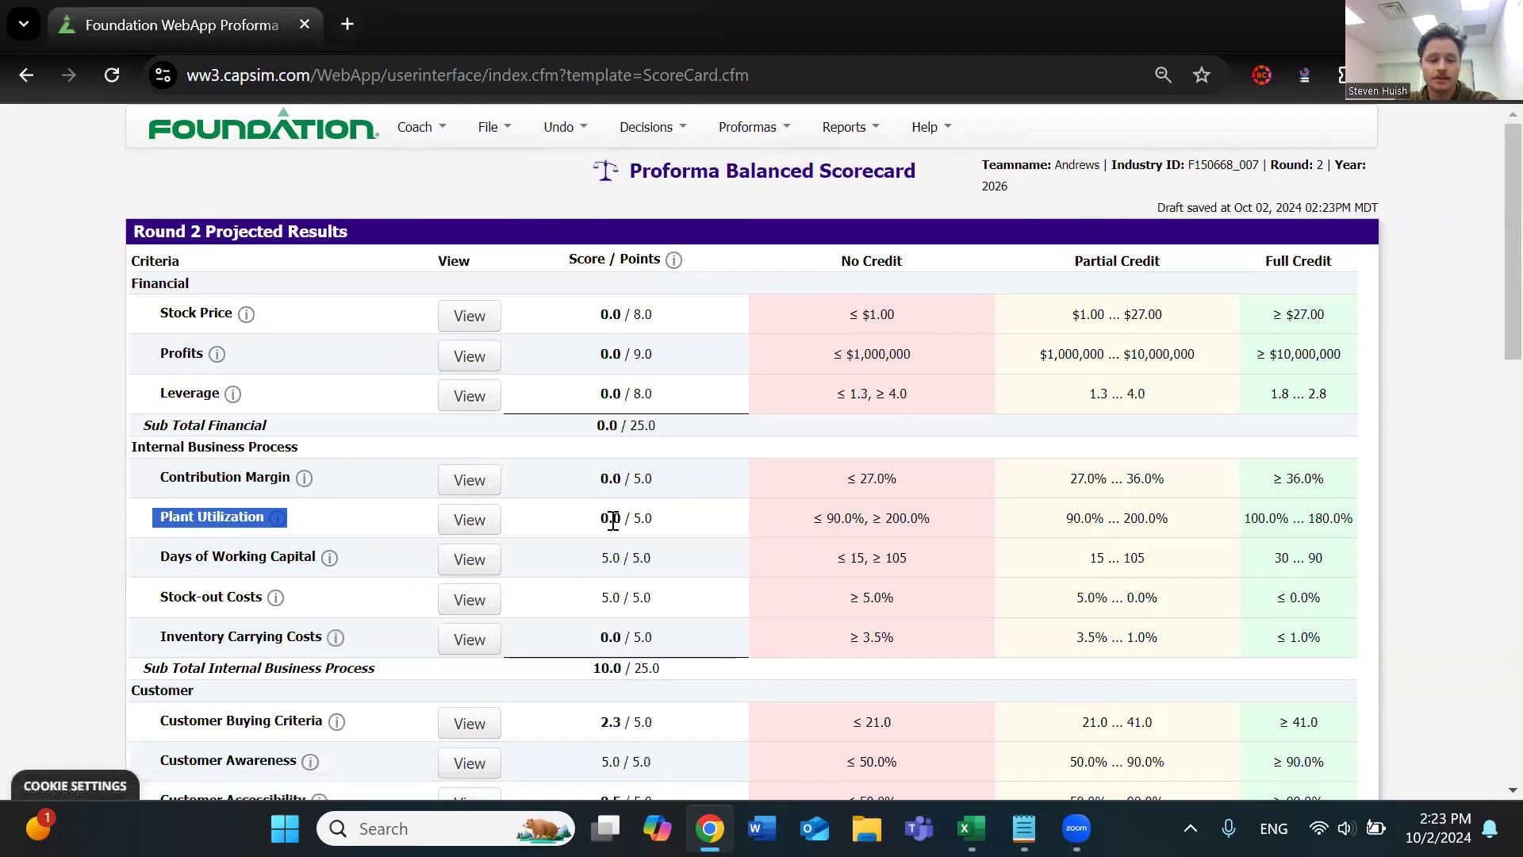
left_click_drag(587, 520, 651, 520)
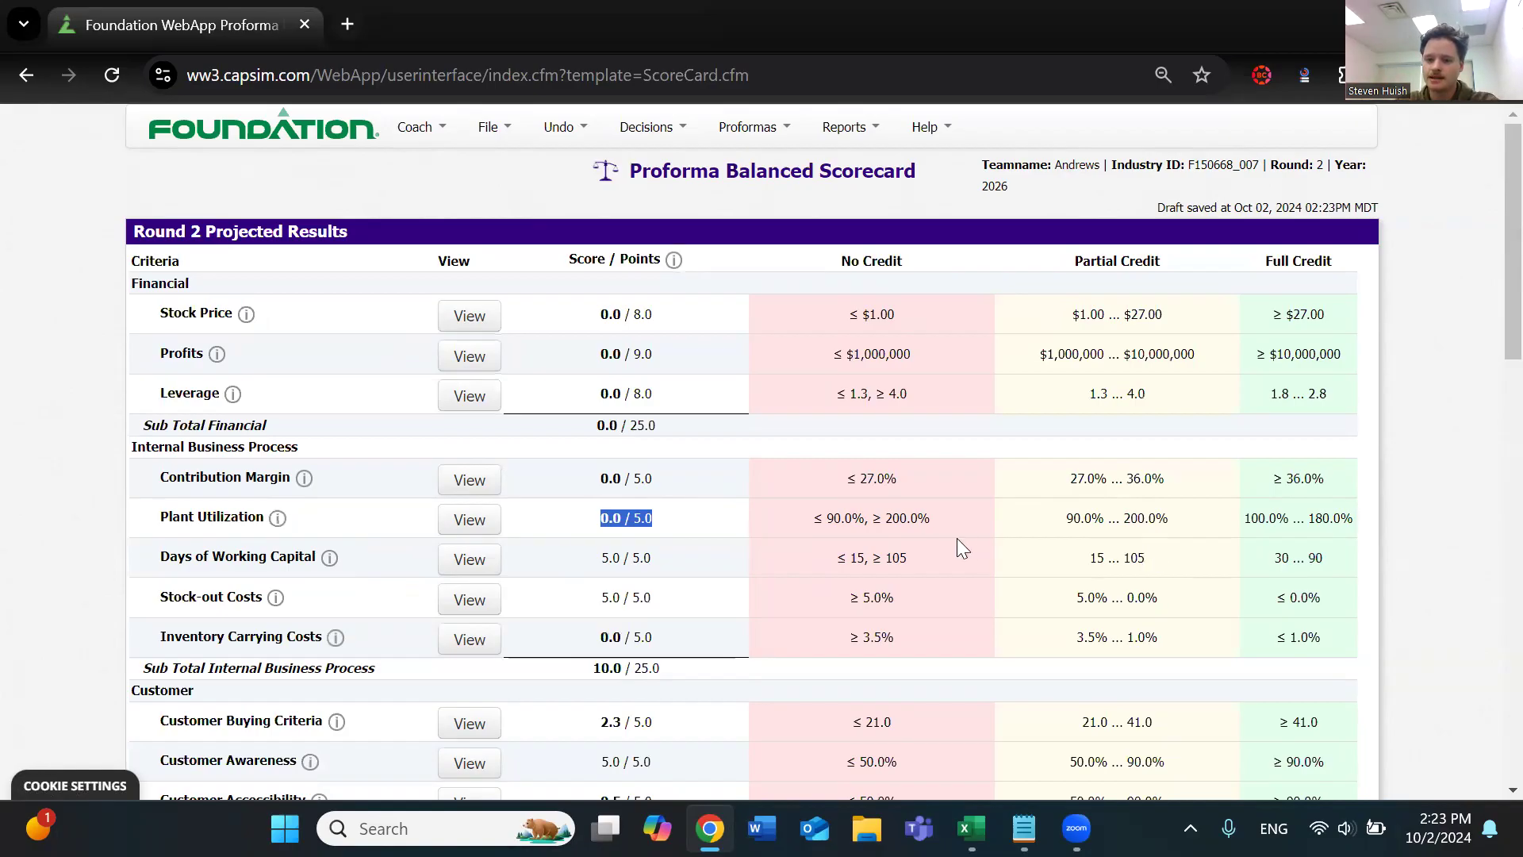
left_click_drag(884, 518, 935, 520)
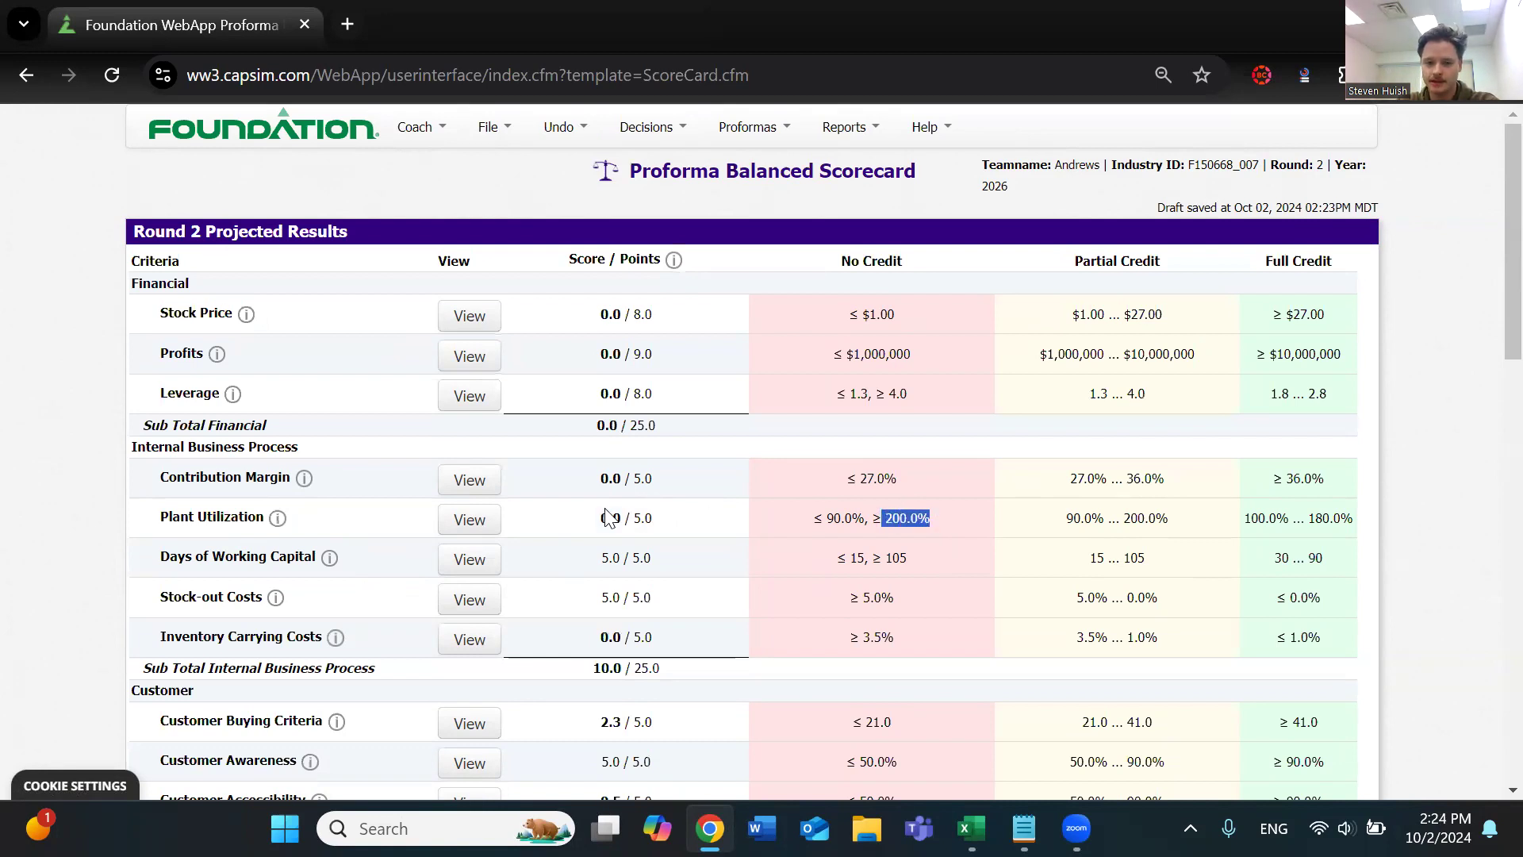
left_click_drag(599, 517, 660, 517)
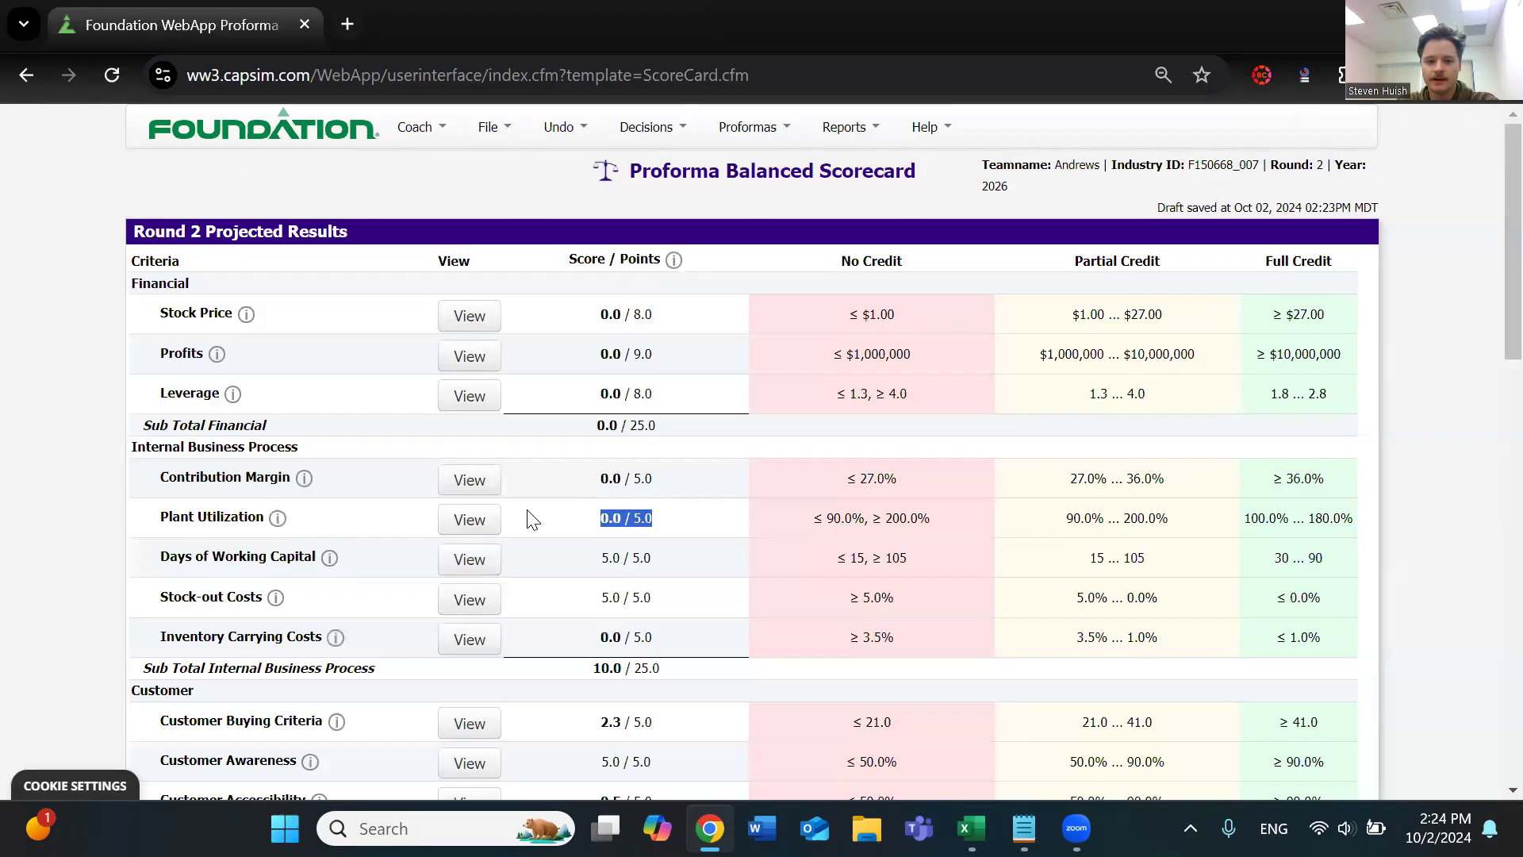
View the Plant Utilization category details, examine the full-credit range, and close the window
left_click(470, 520)
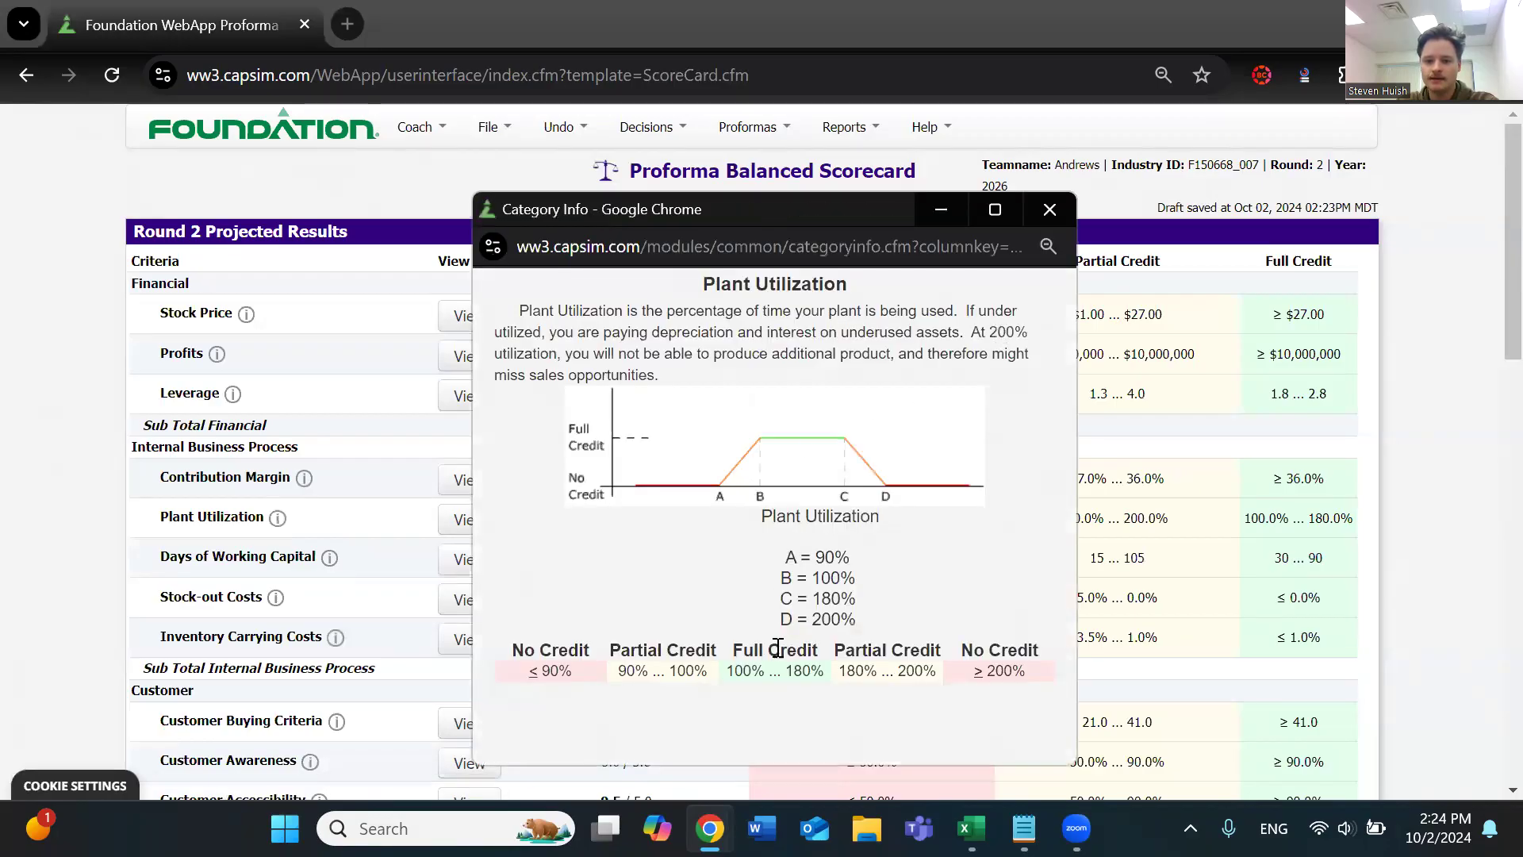
left_click_drag(727, 670, 811, 672)
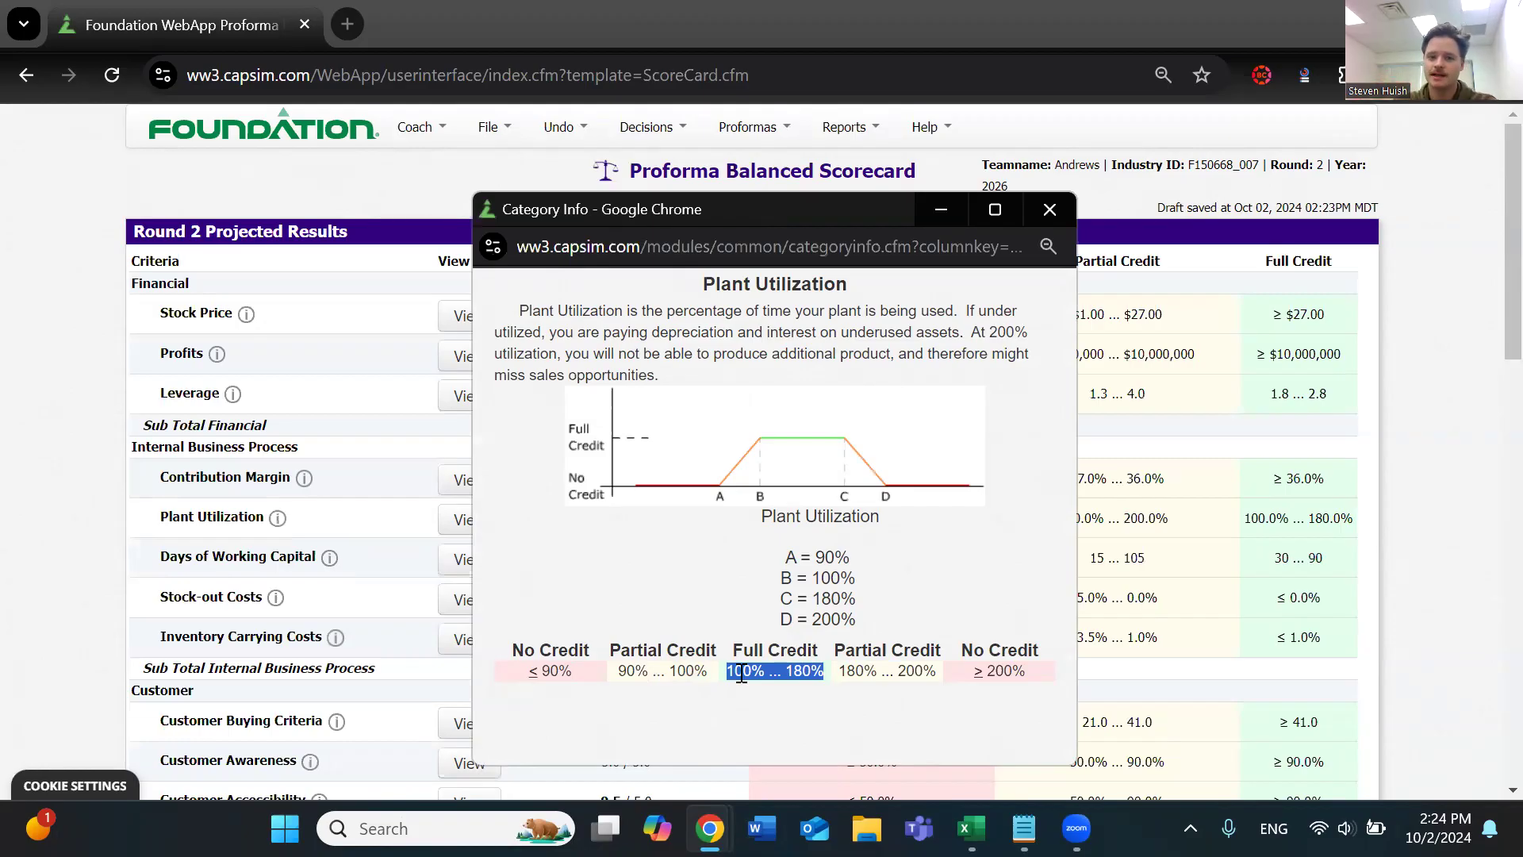
left_click(1050, 209)
Return to the Production & HR decisions and review Able's 2nd Shift Production percentage and Buy/Sell Capacity
left_click(634, 129)
left_click(645, 228)
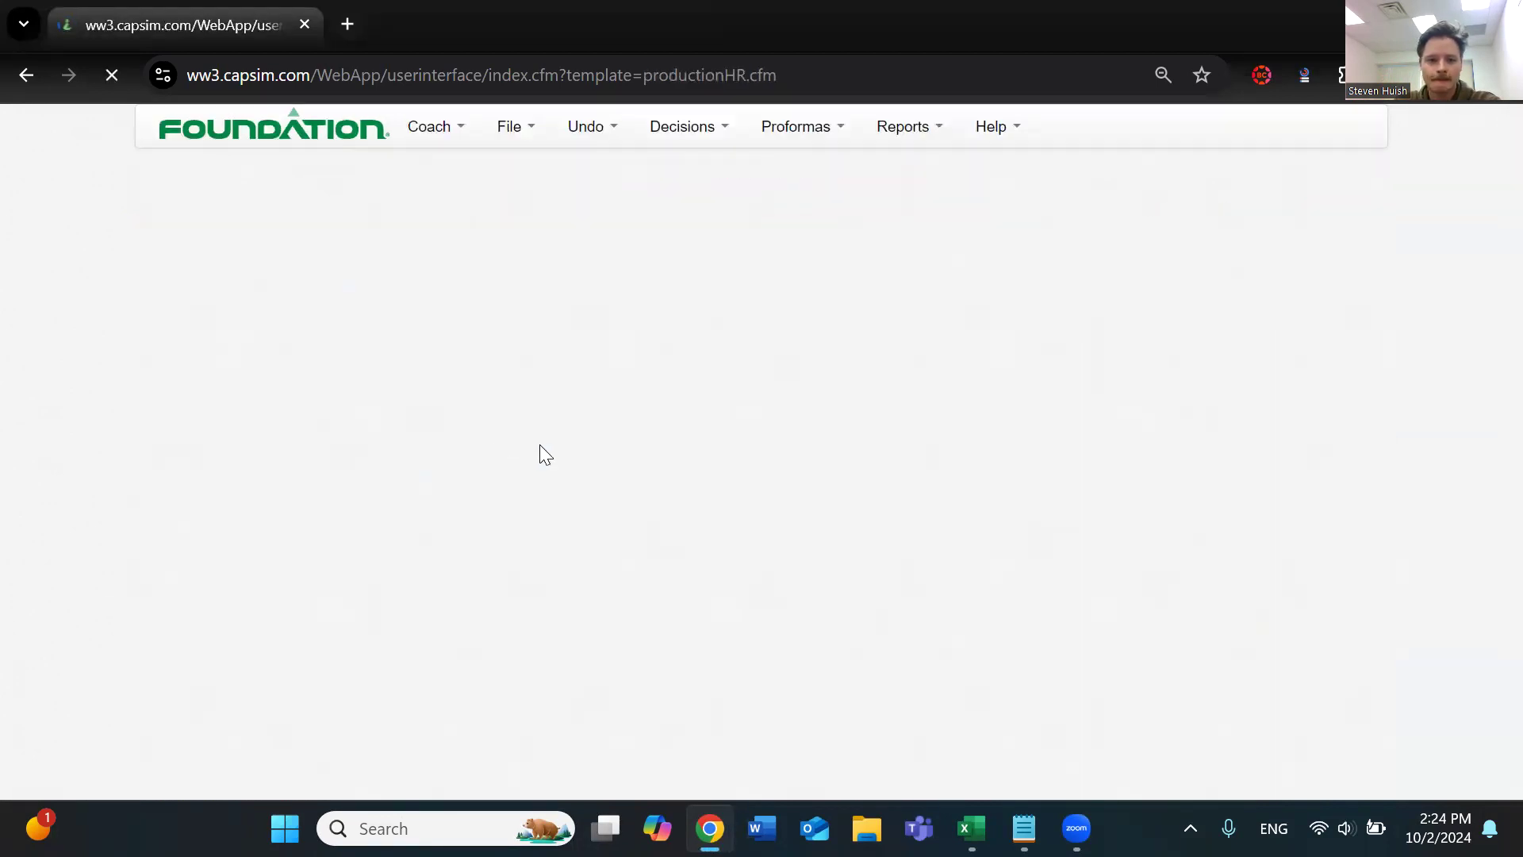
scroll(309, 229, "down", 3)
triple_click(309, 226)
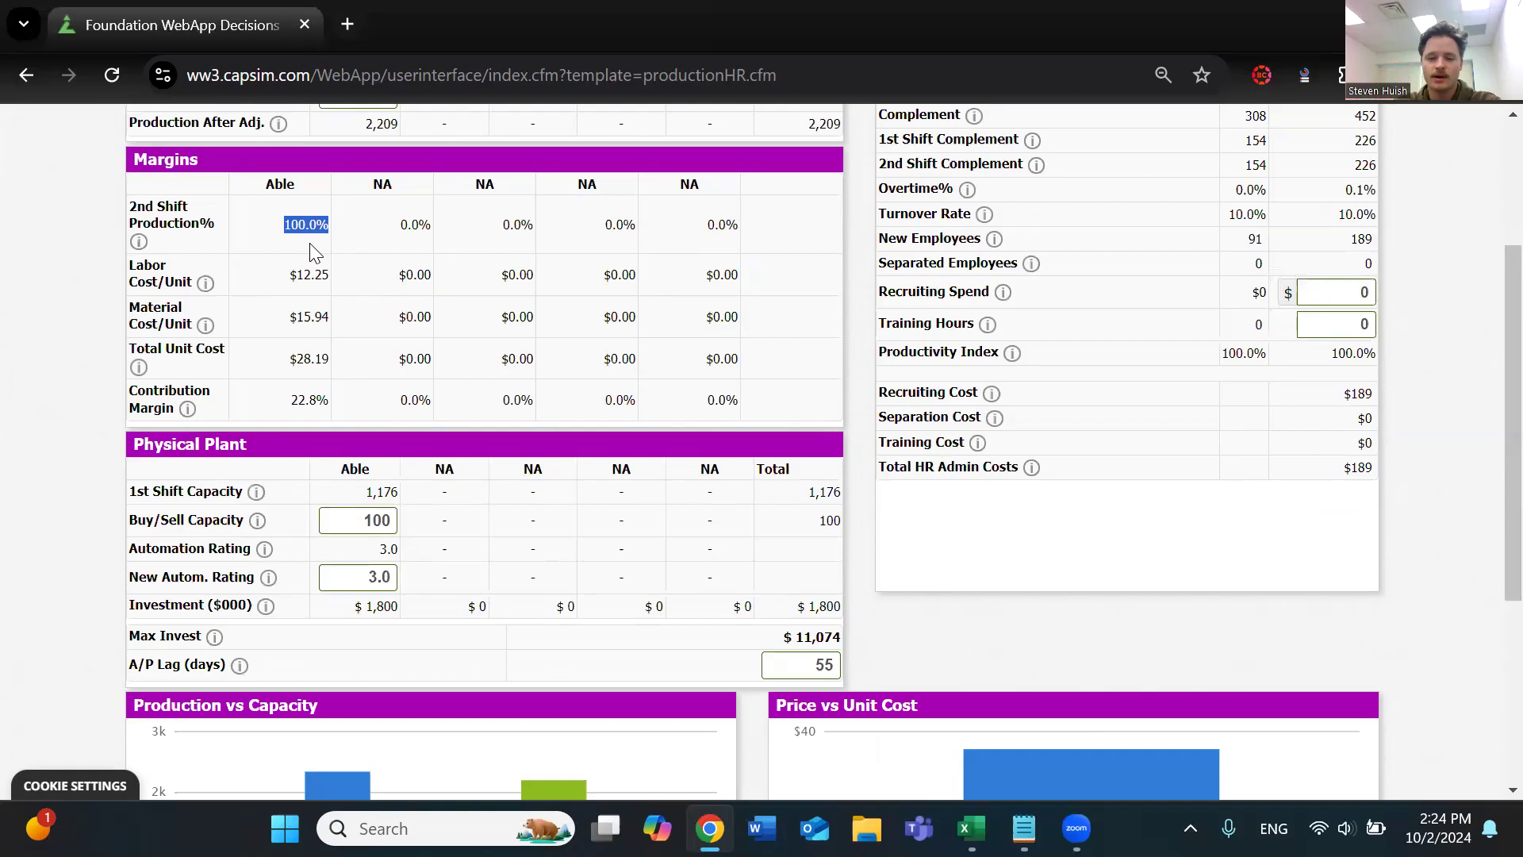
scroll(310, 251, "up", 2)
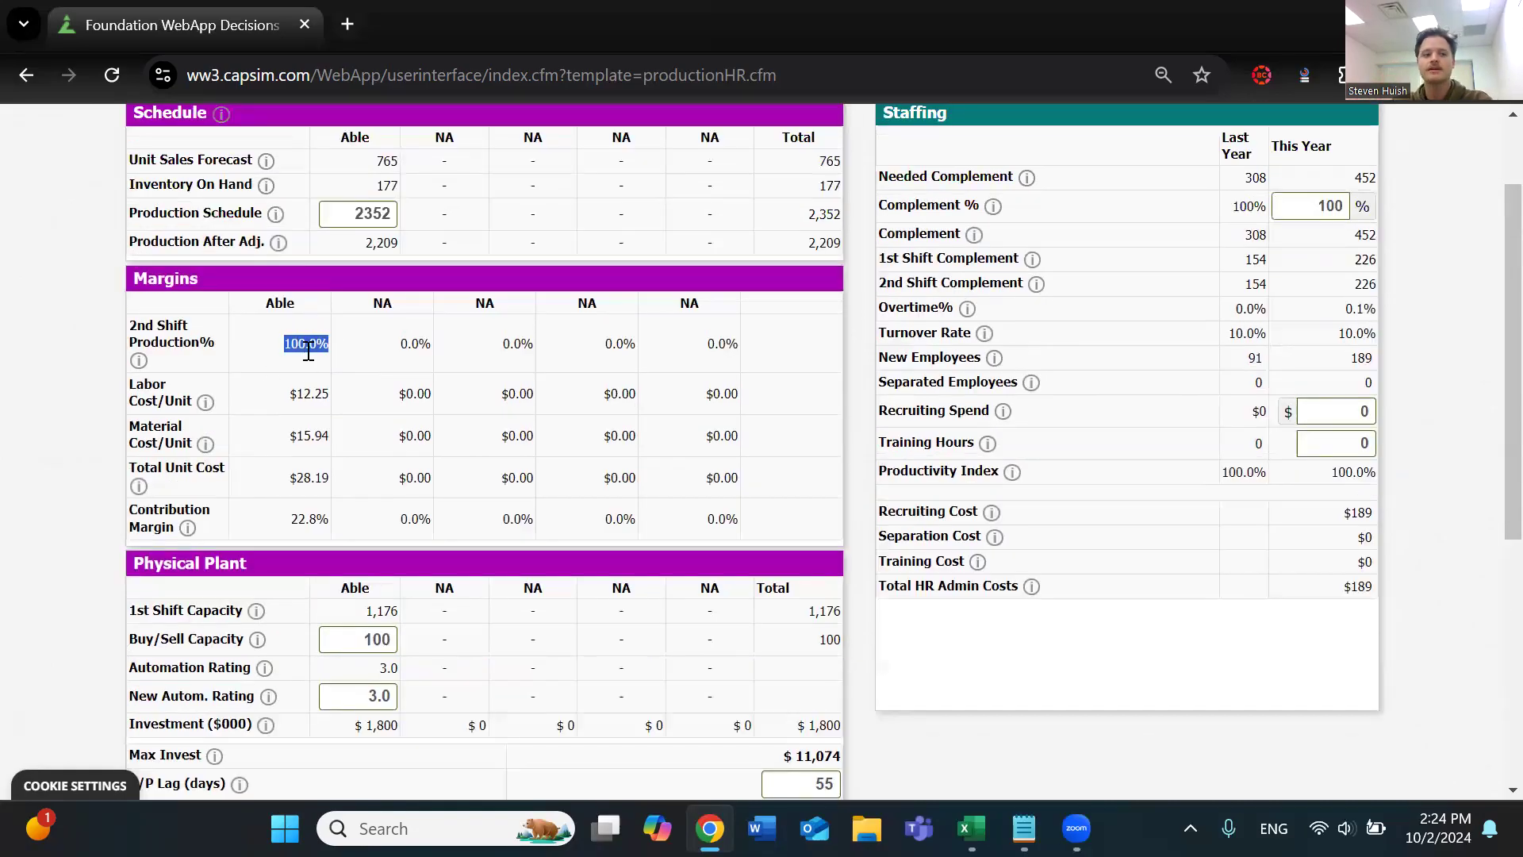
left_click(351, 639)
key("ctrl+a")
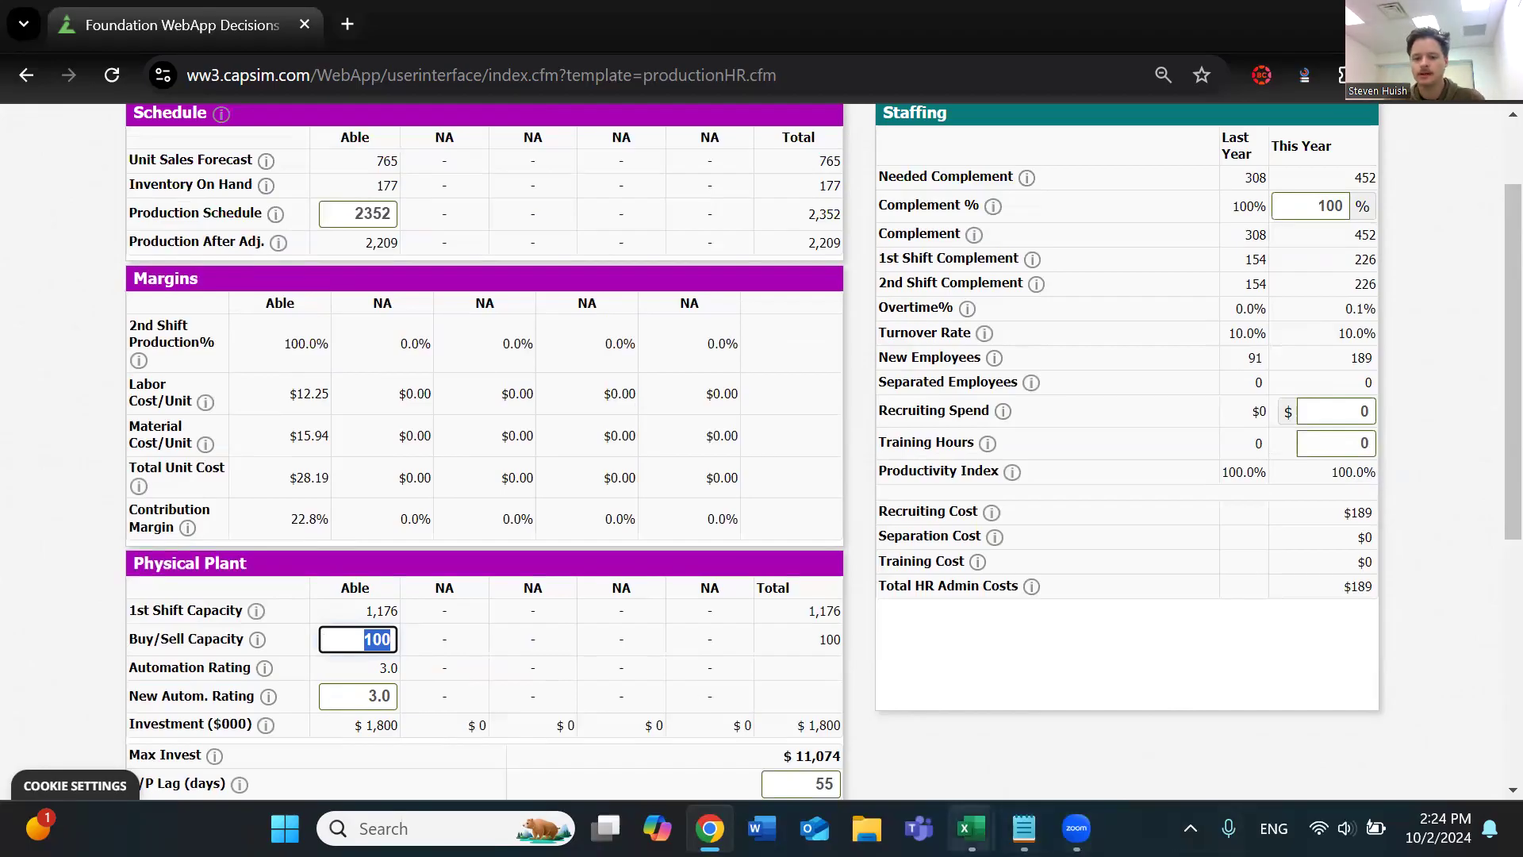
Switch to the blank Excel workbook Book1 and arrange it side by side with the Foundation decisions window
mouse_move(971, 828)
left_click(1031, 734)
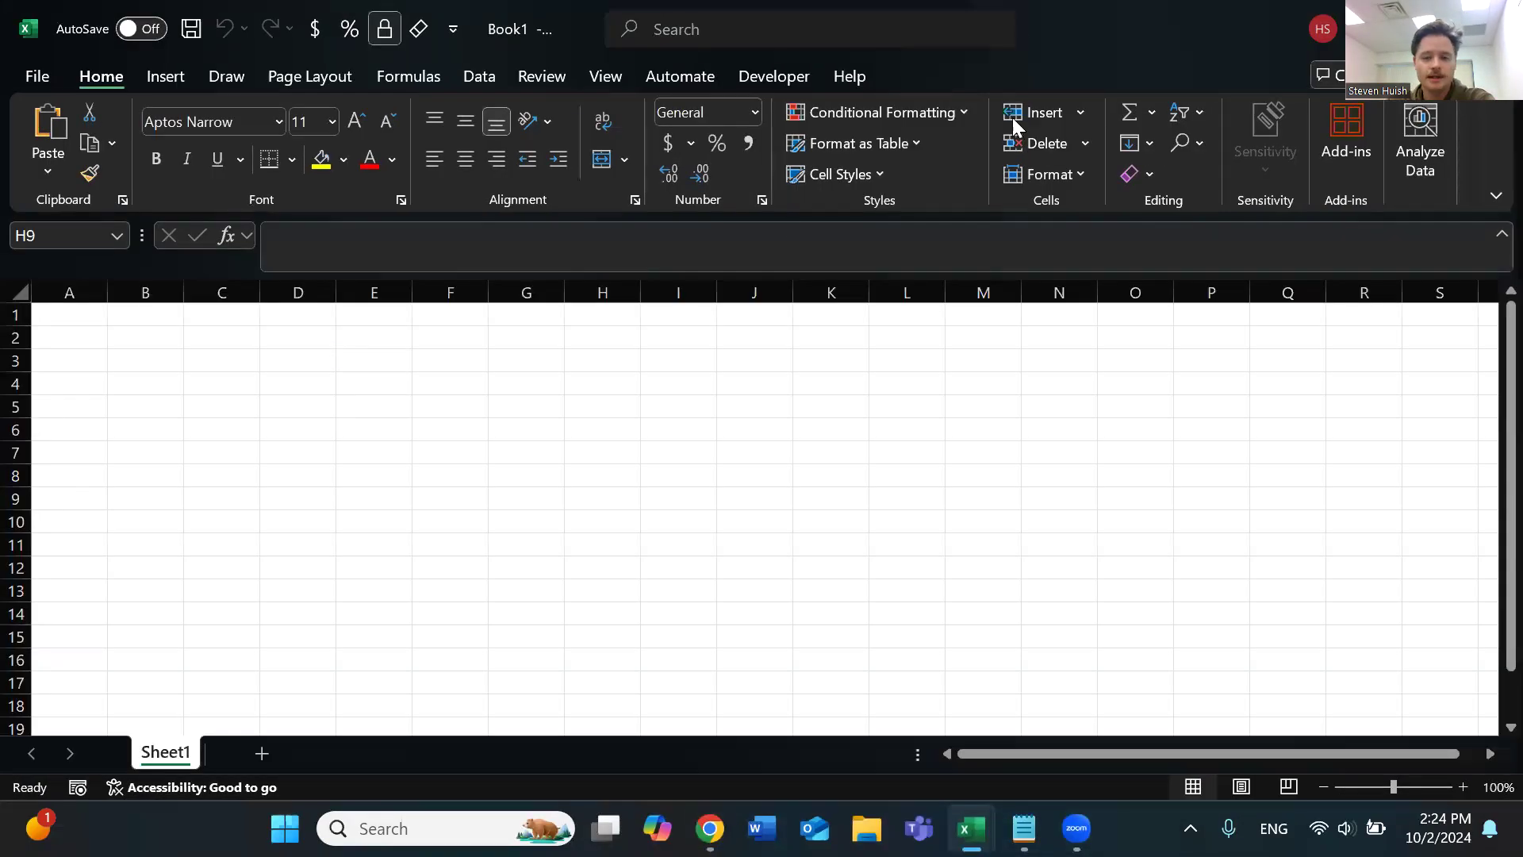
key("ctrl+Home")
key("super+Right")
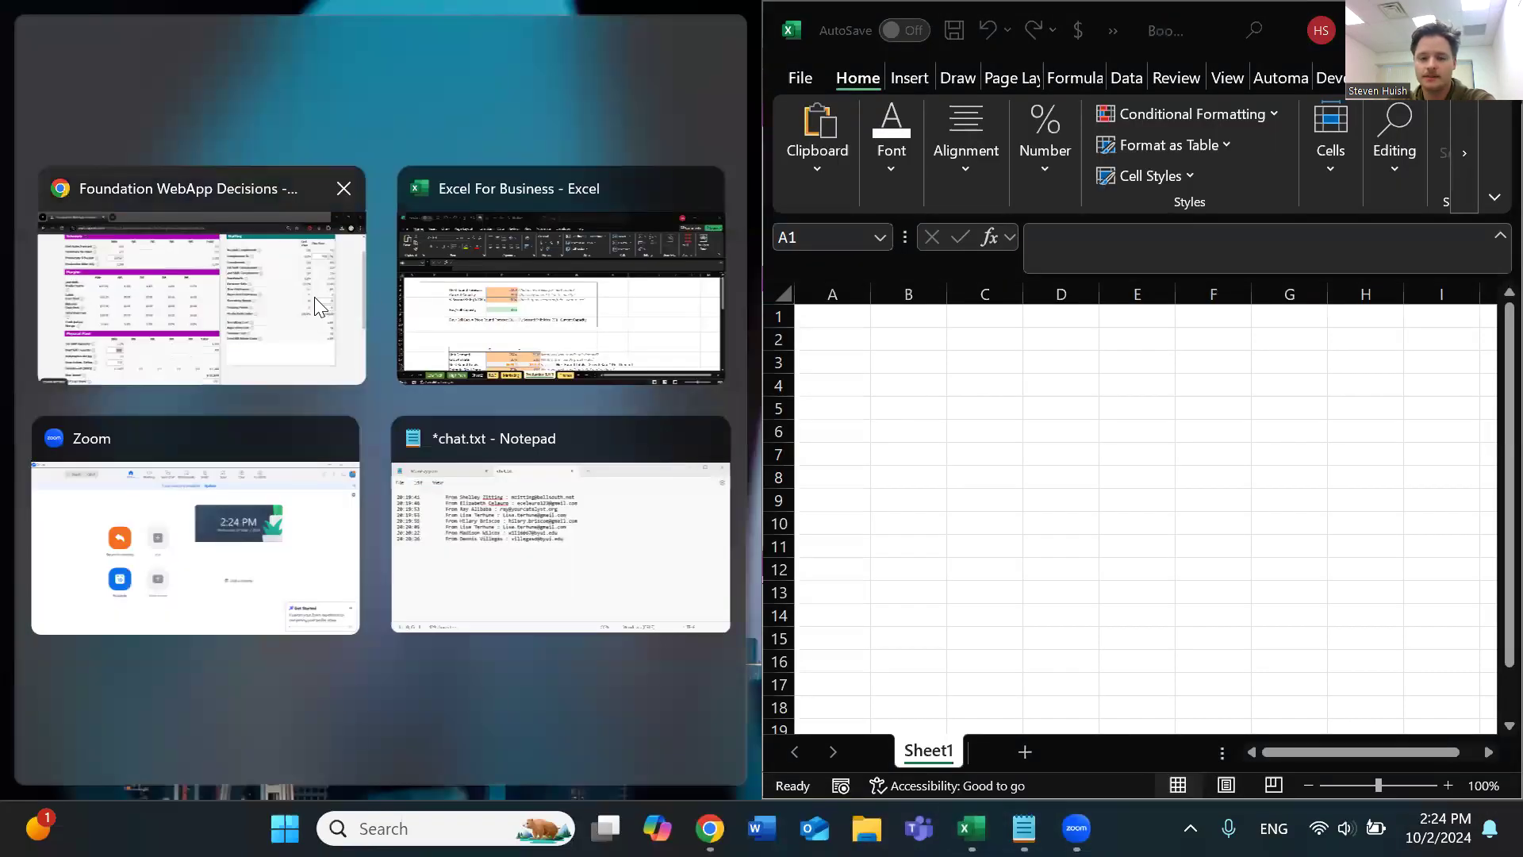
left_click(314, 297)
Select cell B2 in the blank workbook and review Able's schedule, plant capacity and 2nd Shift Production figures for a capacity calculation
scroll(492, 459, "down", 1)
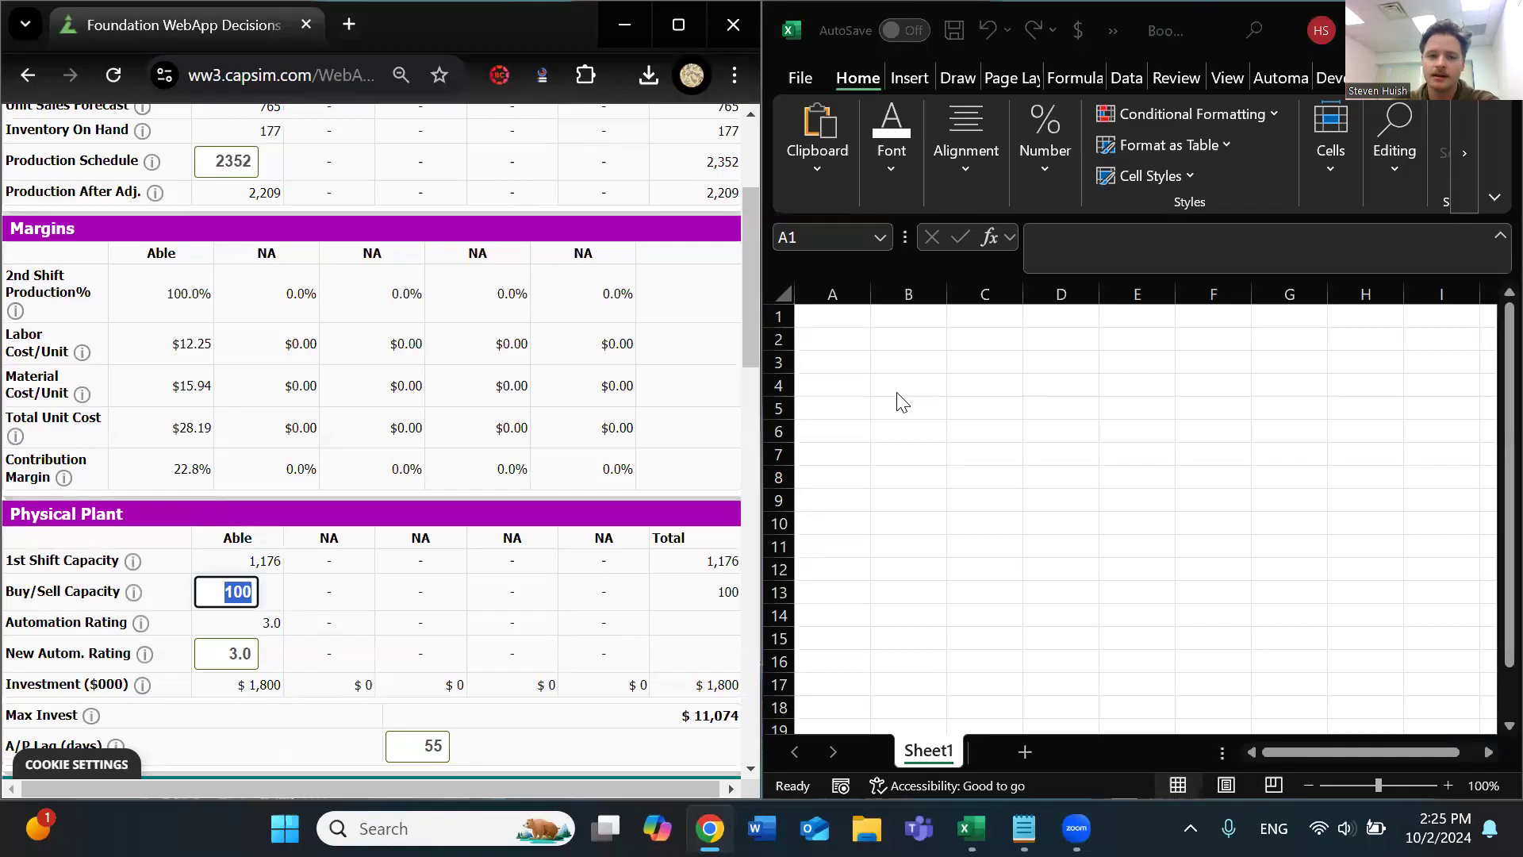
scroll(407, 458, "up", 1)
scroll(431, 496, "down", 1)
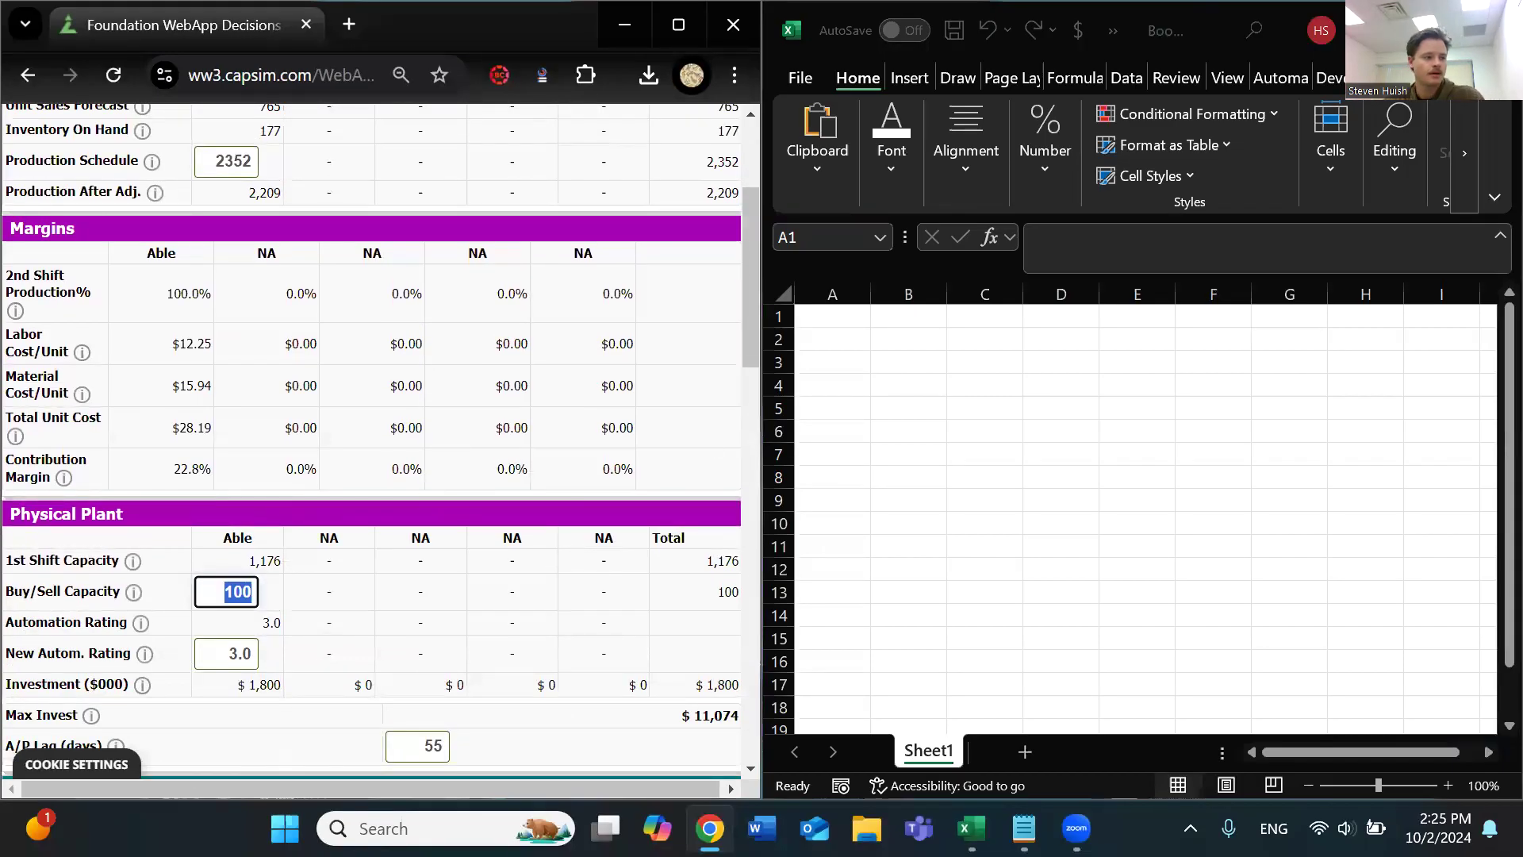
left_click(905, 358)
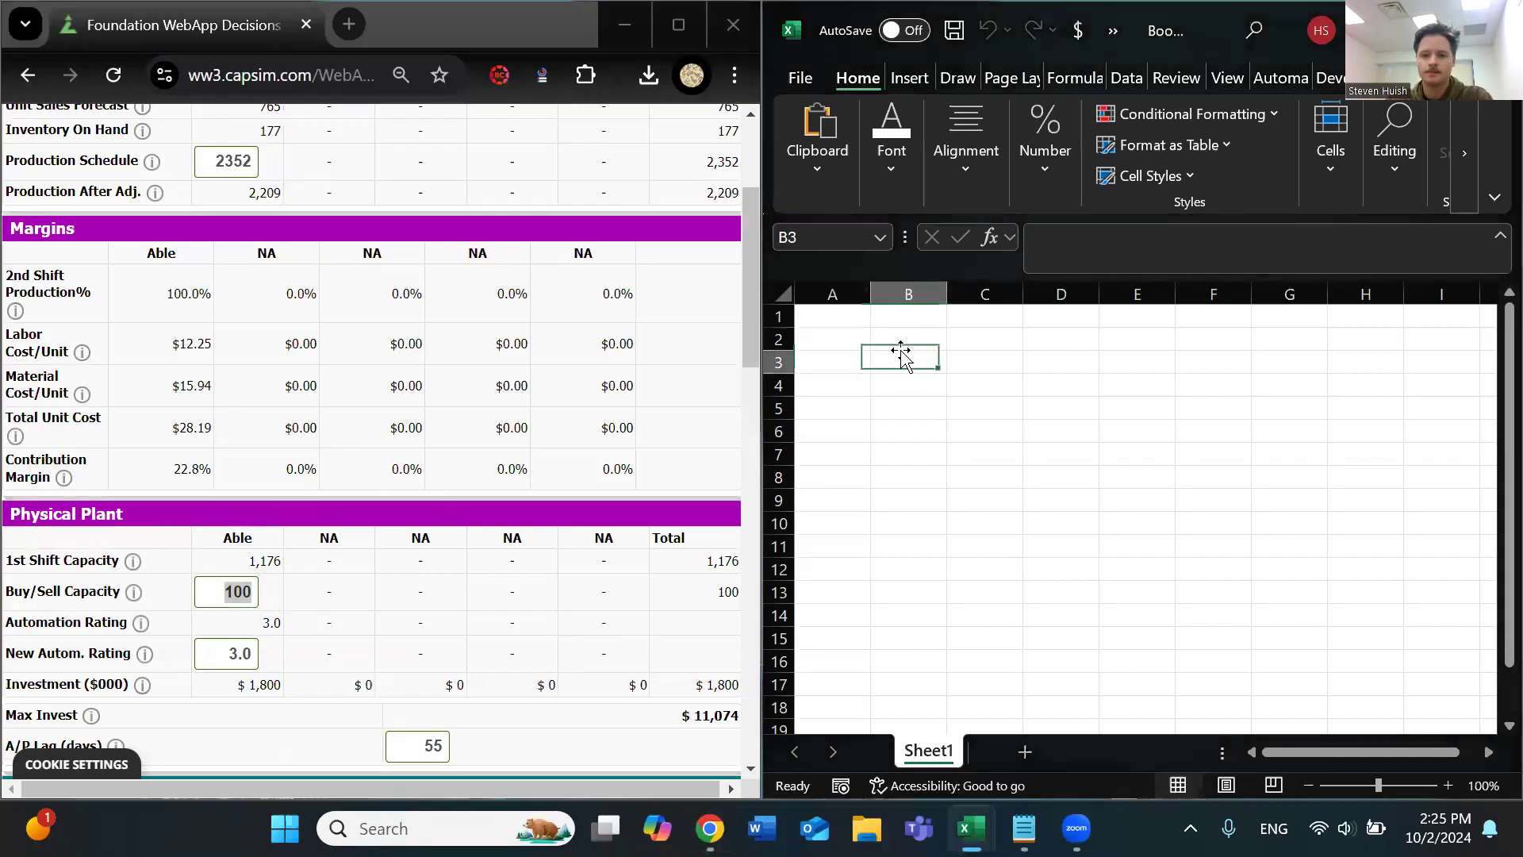
left_click(901, 336)
scroll(208, 450, "up", 1)
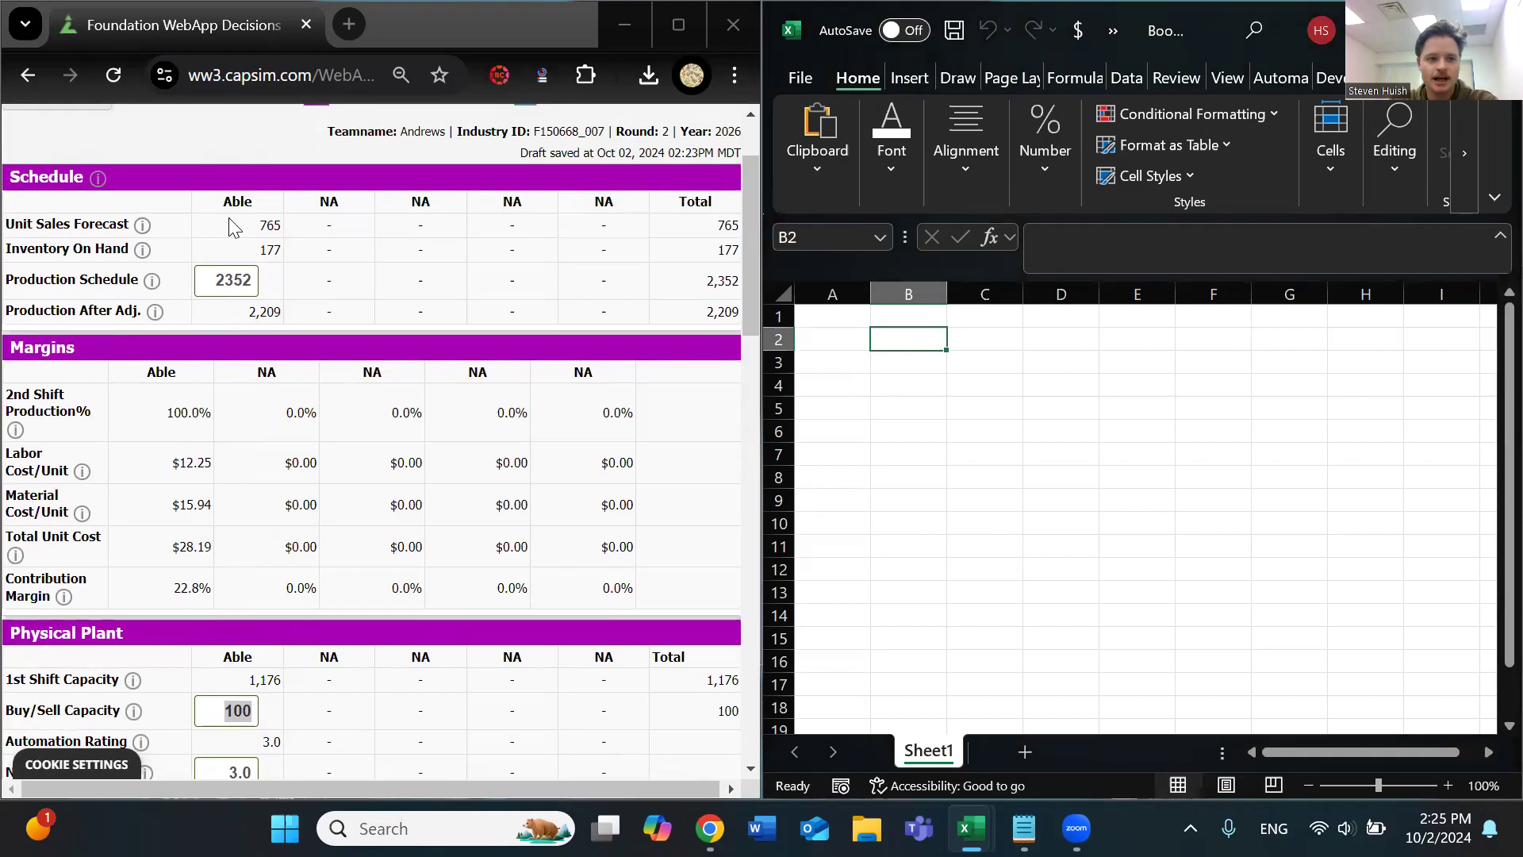
scroll(270, 508, "down", 1)
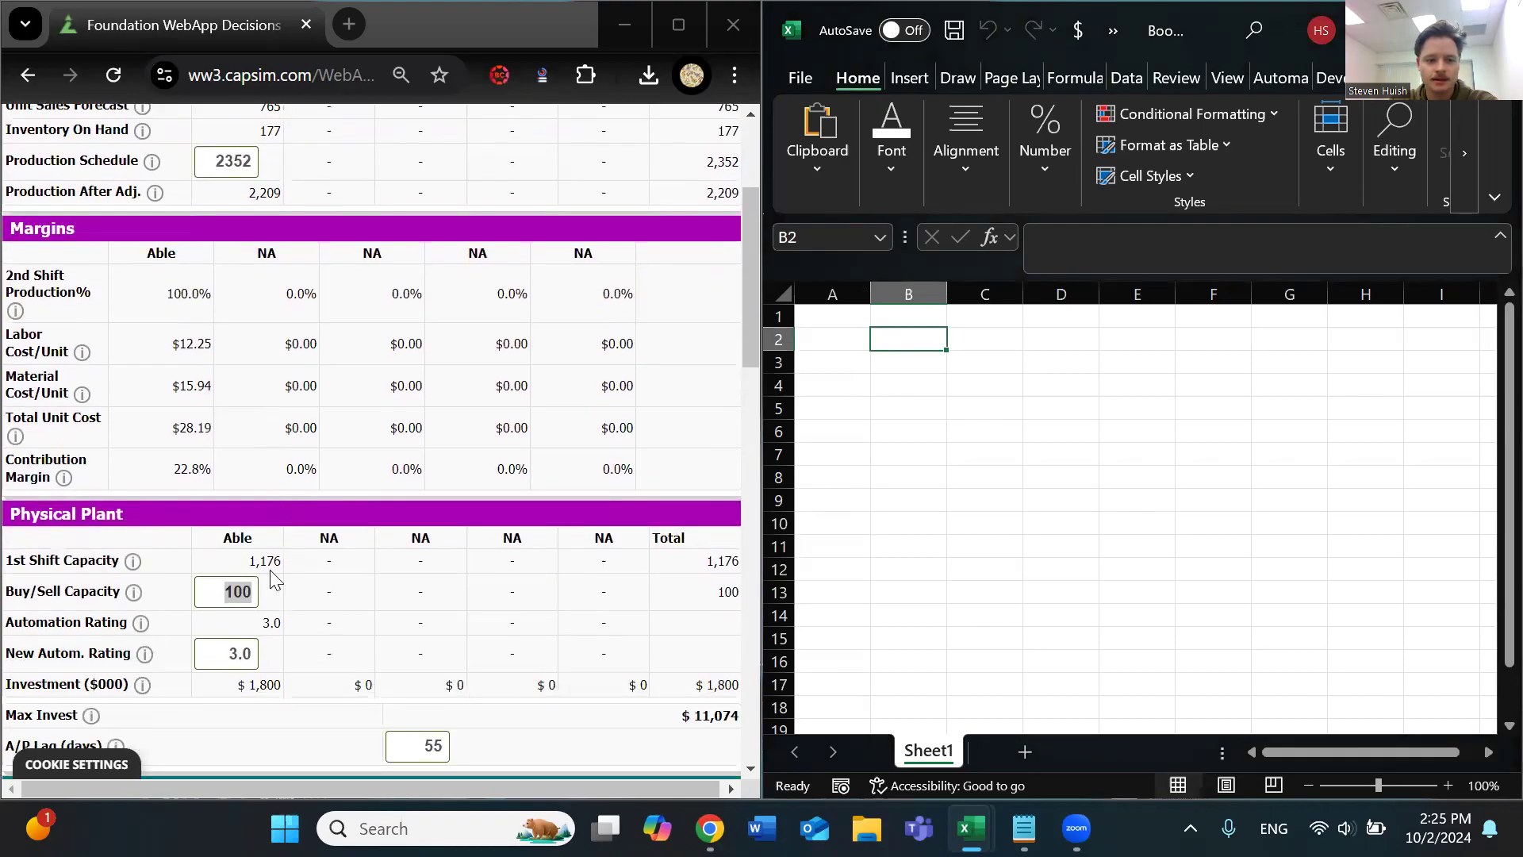
scroll(286, 587, "down", 1)
scroll(289, 579, "up", 1)
left_click(232, 591)
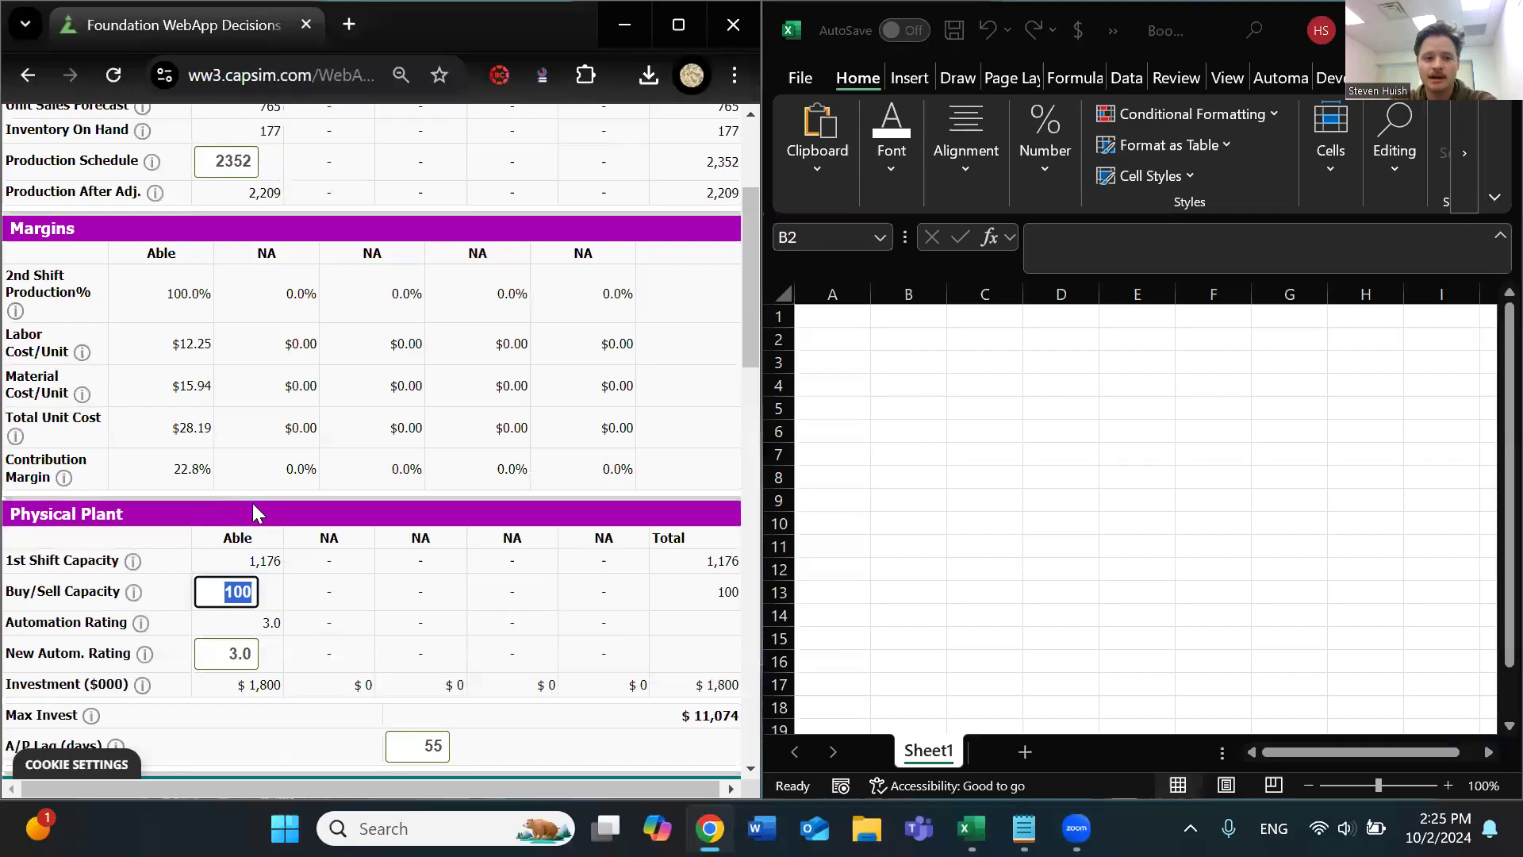
left_click_drag(170, 308, 223, 303)
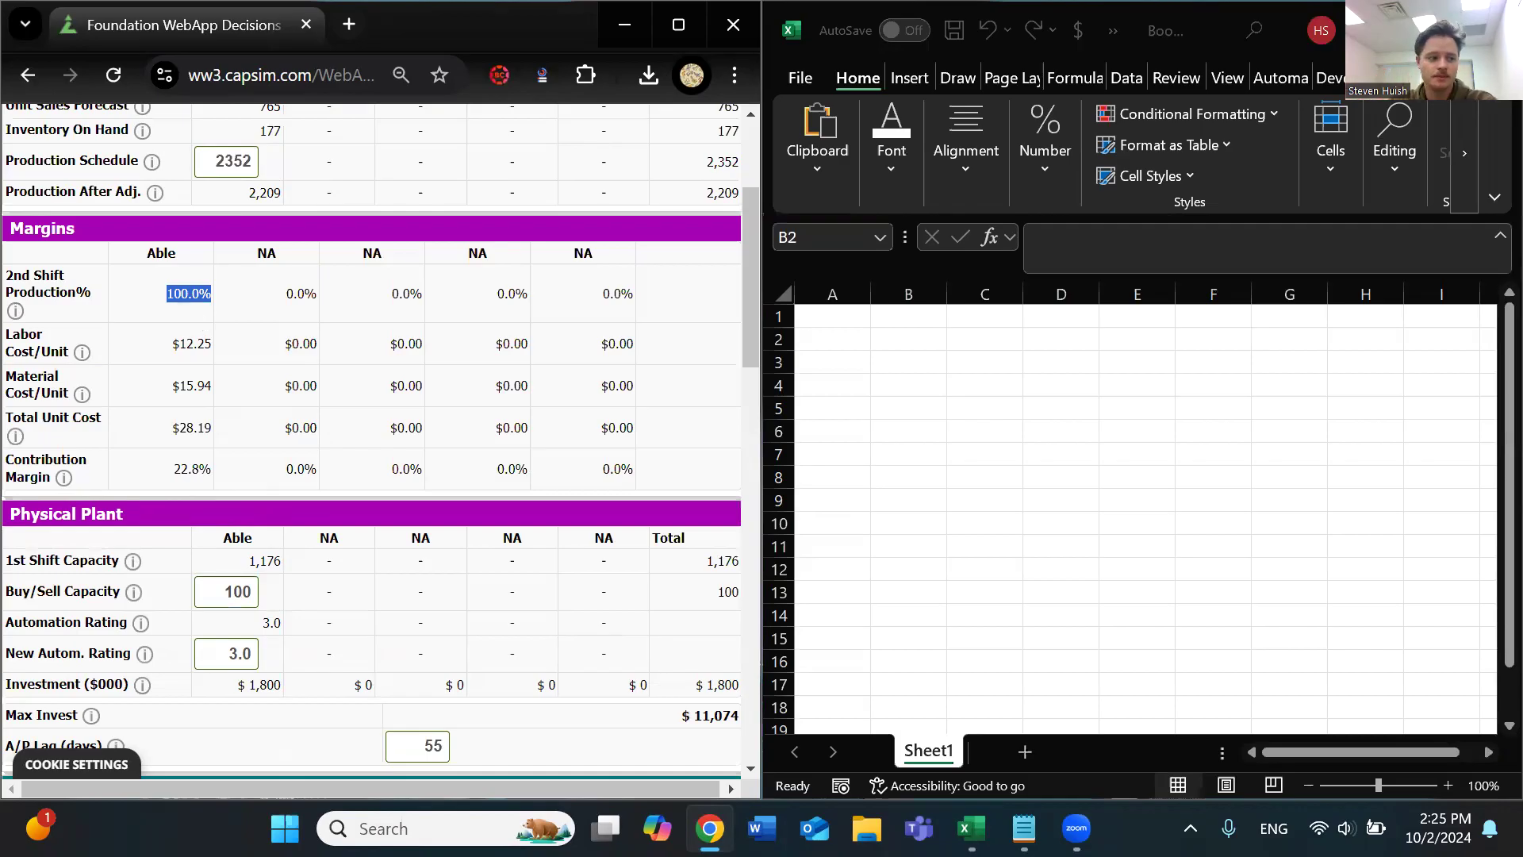
Enter the text "Buy/sell capacity = Next round forecast/" in cell B2 of the blank worksheet
left_click(888, 341)
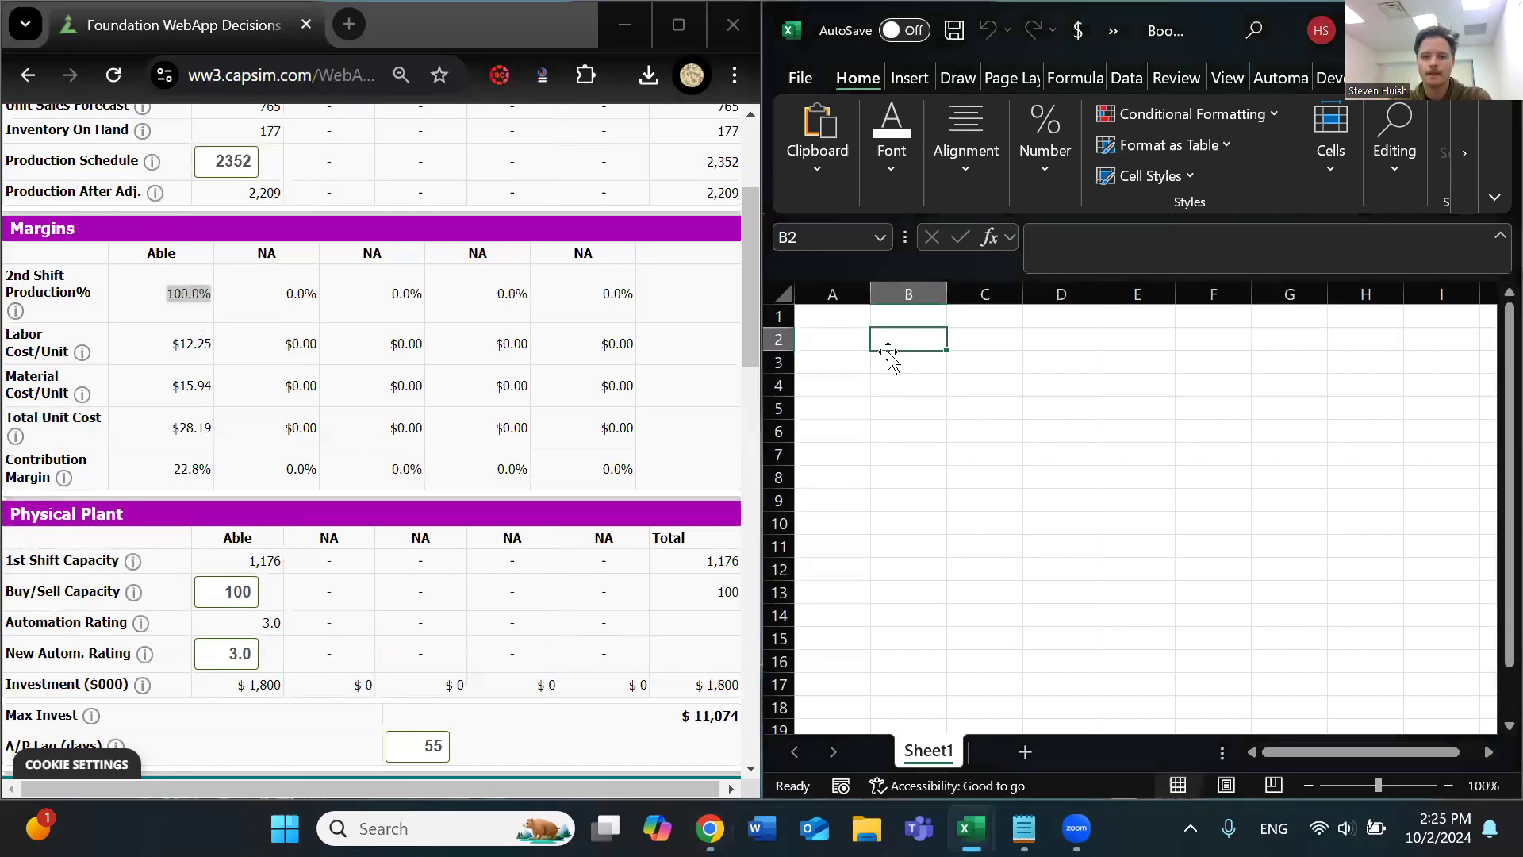
type("Buy")
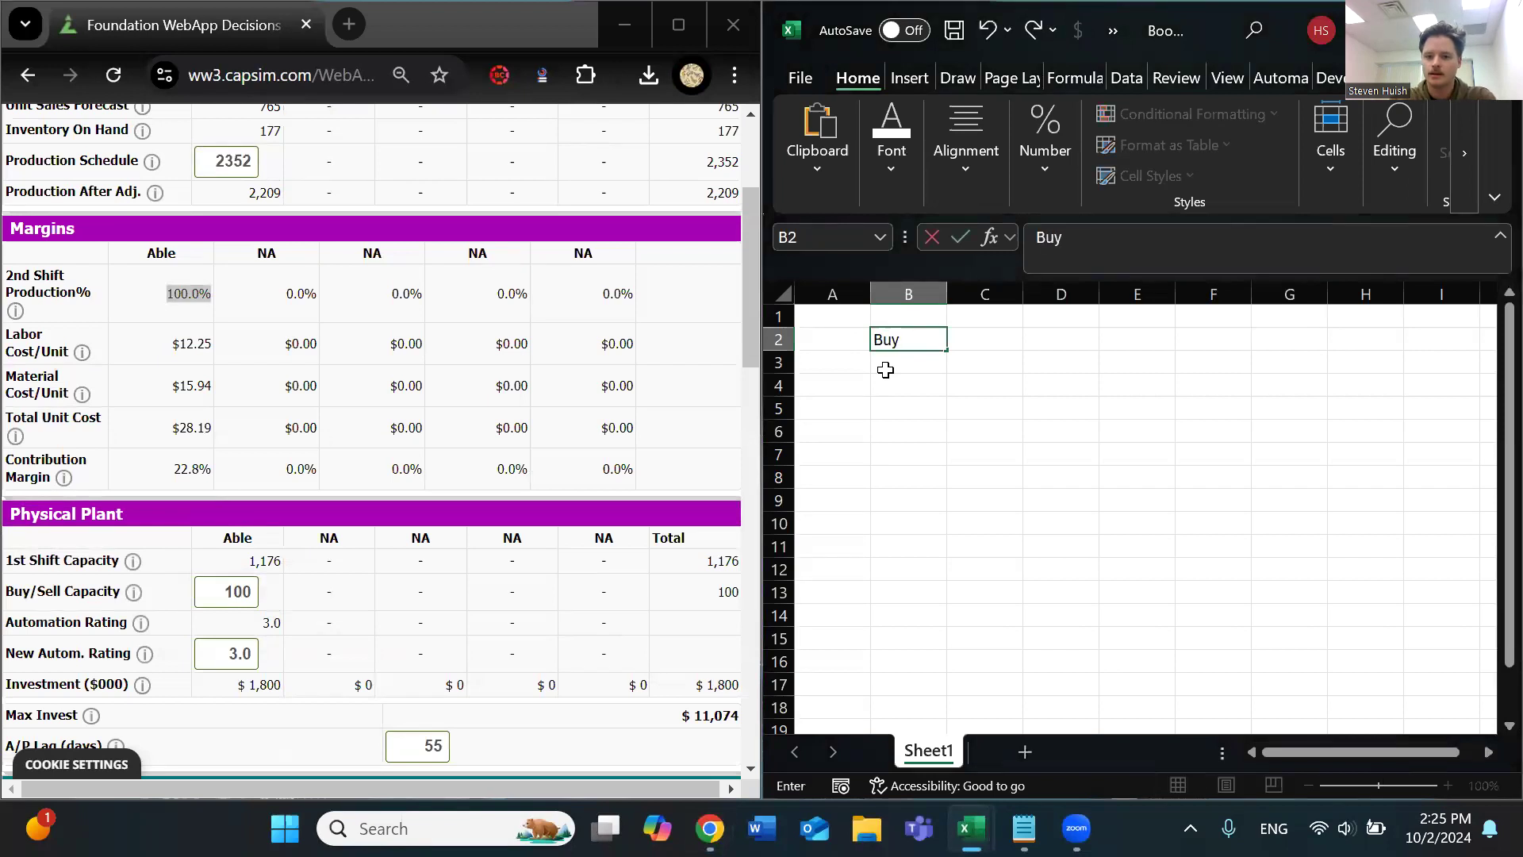
type("/sell capacity")
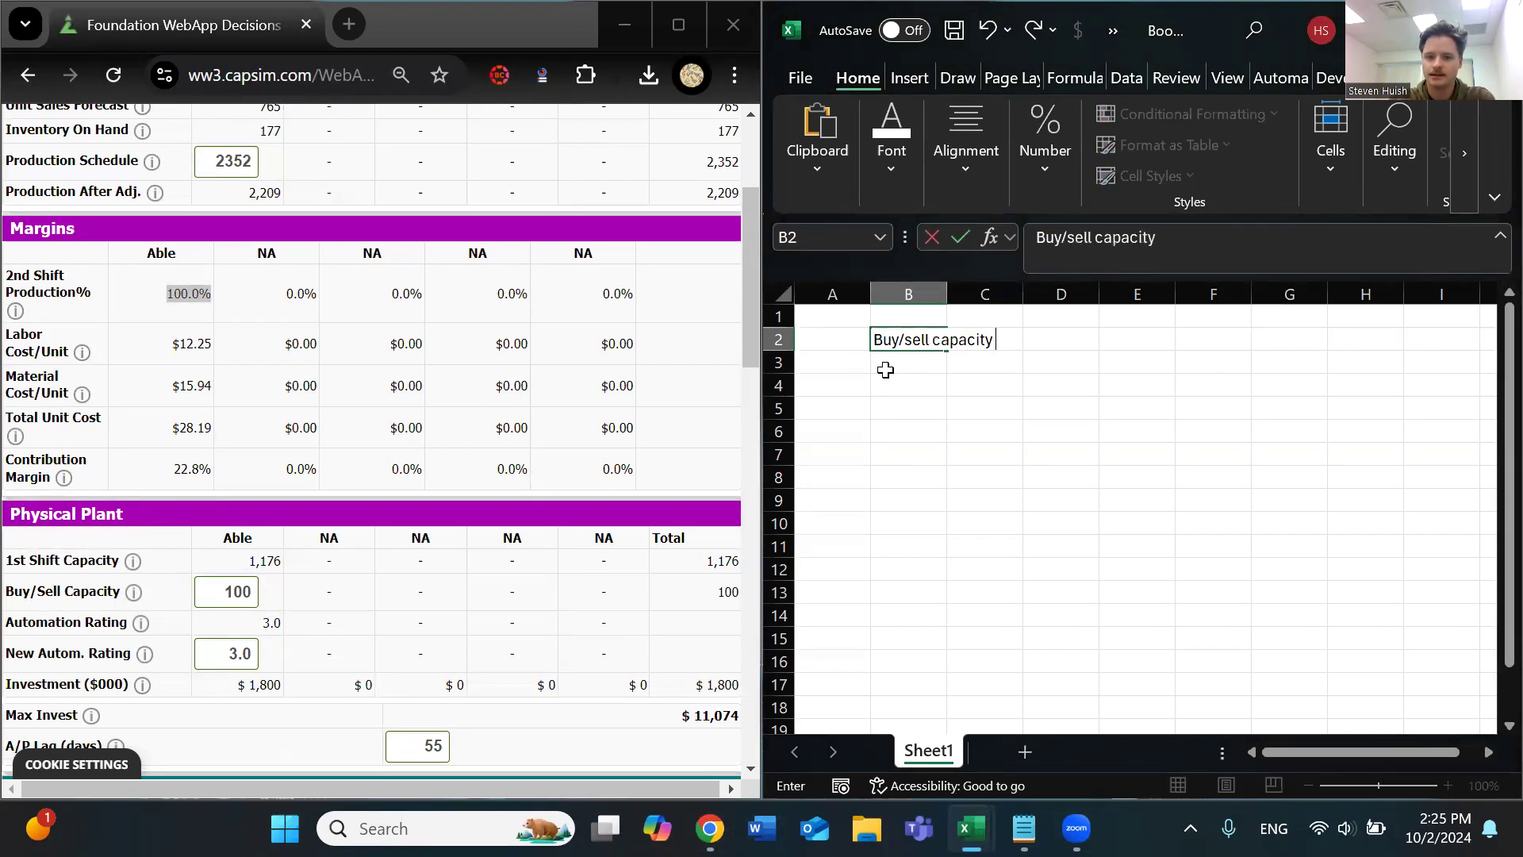
left_click(886, 370)
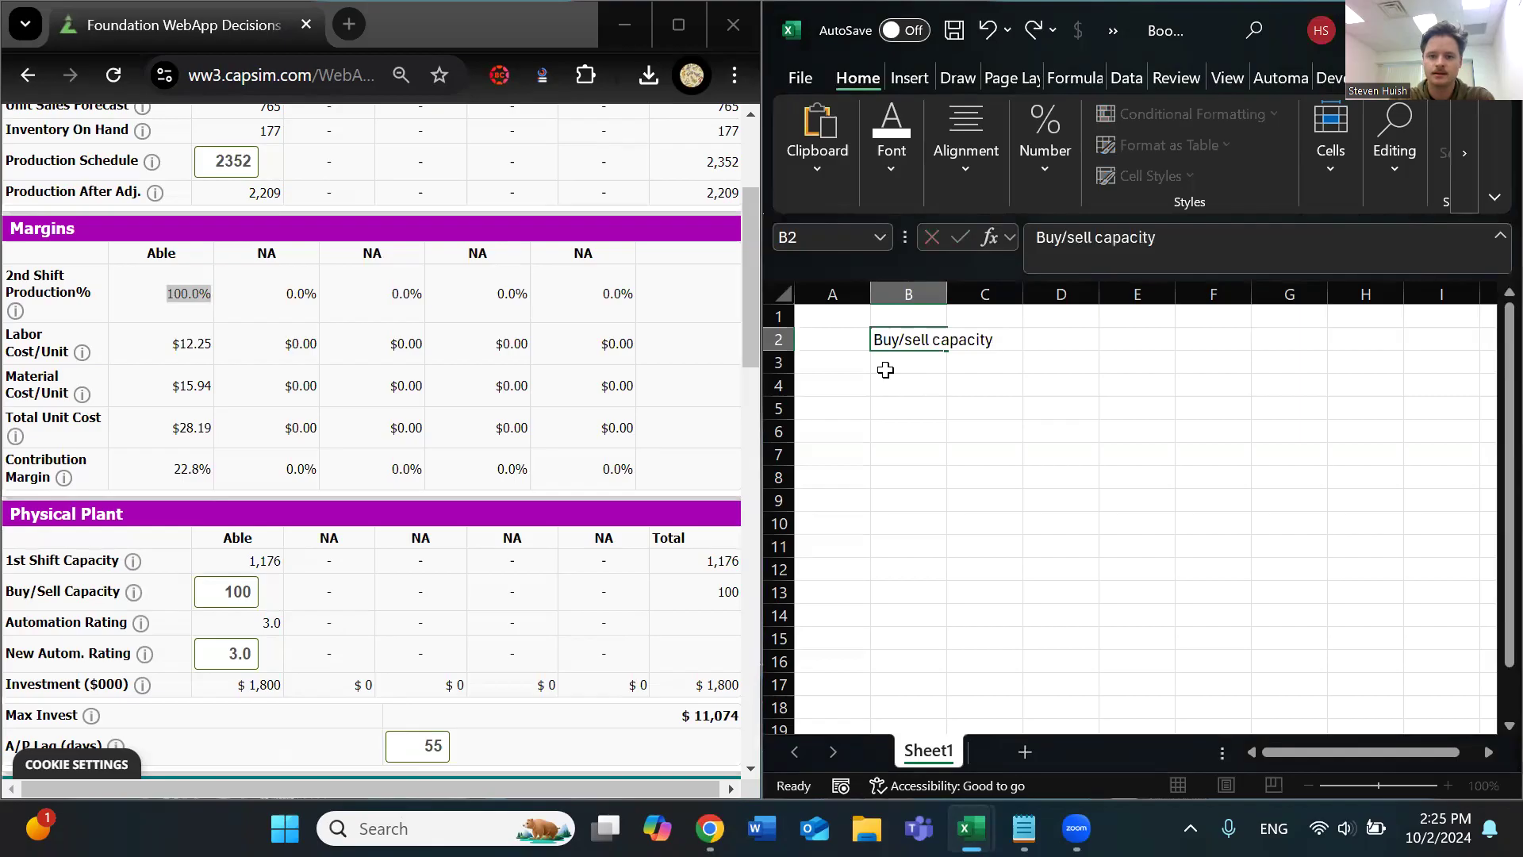
key("Up")
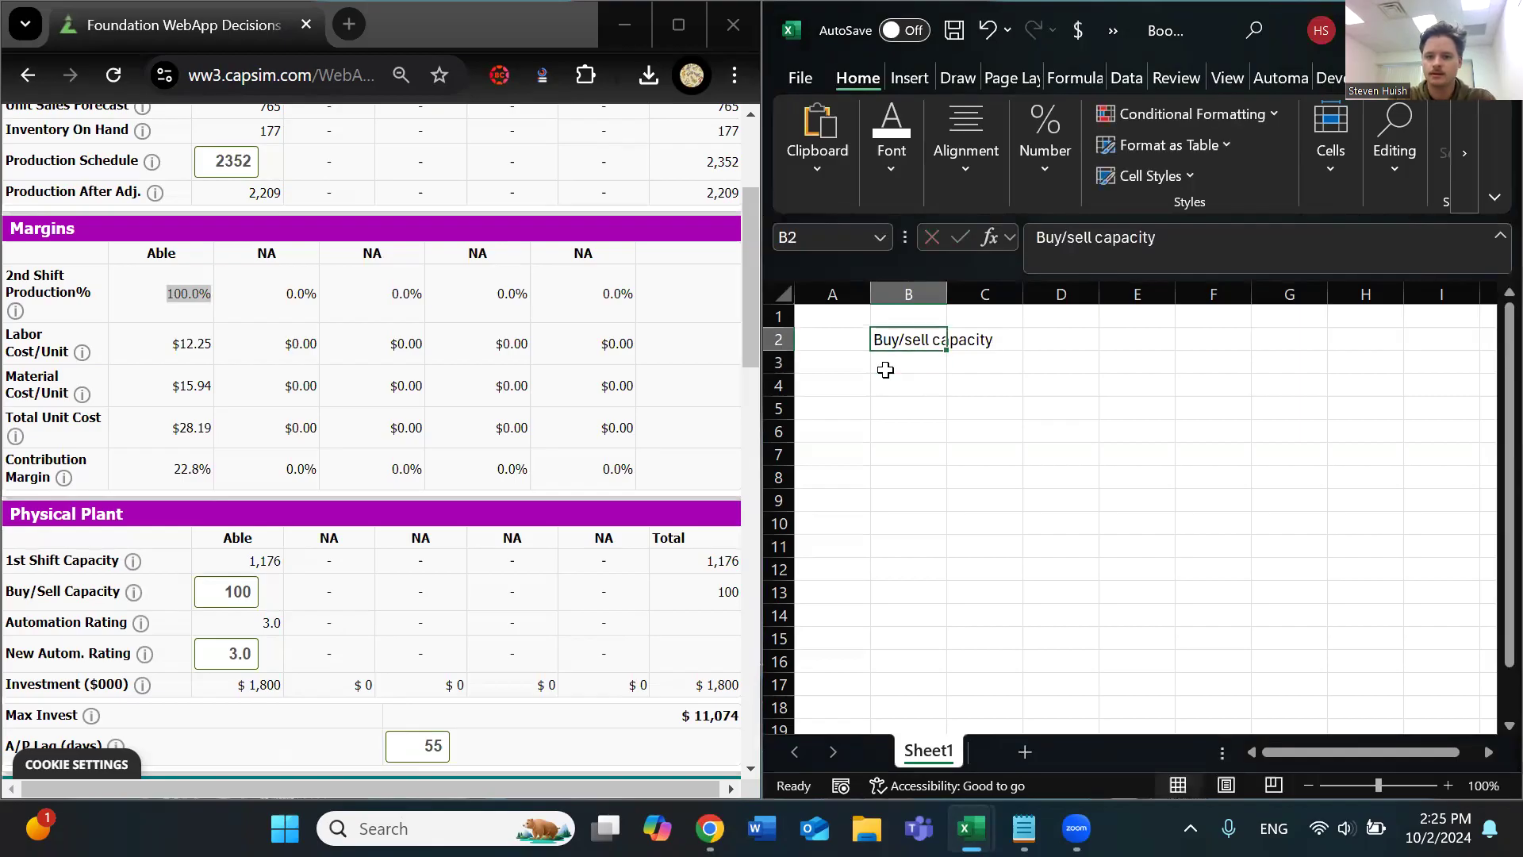
left_click(1227, 236)
type("=")
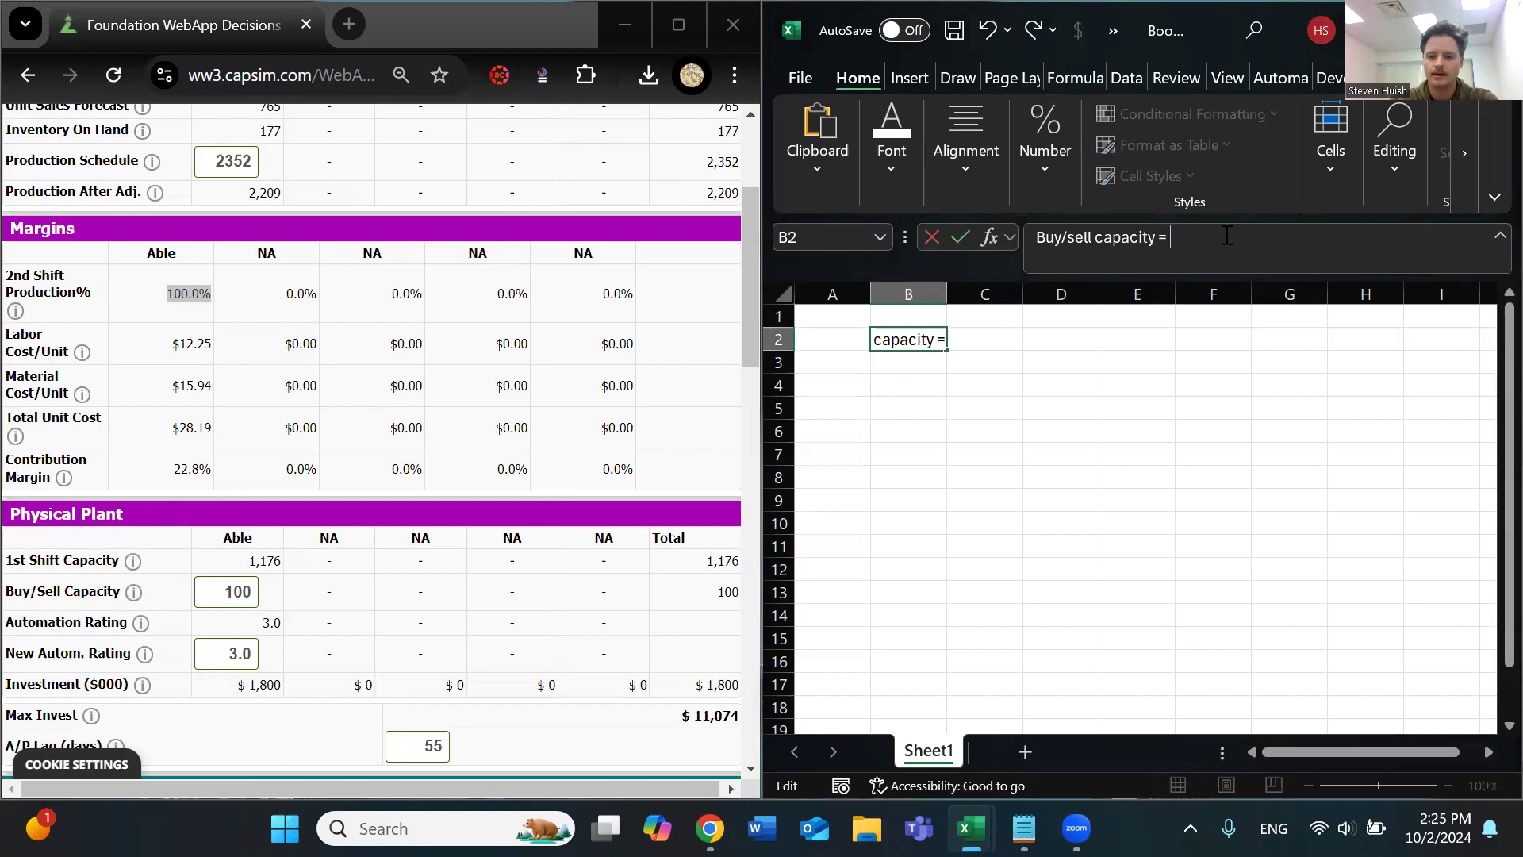
type(" Next round forecast/ !")
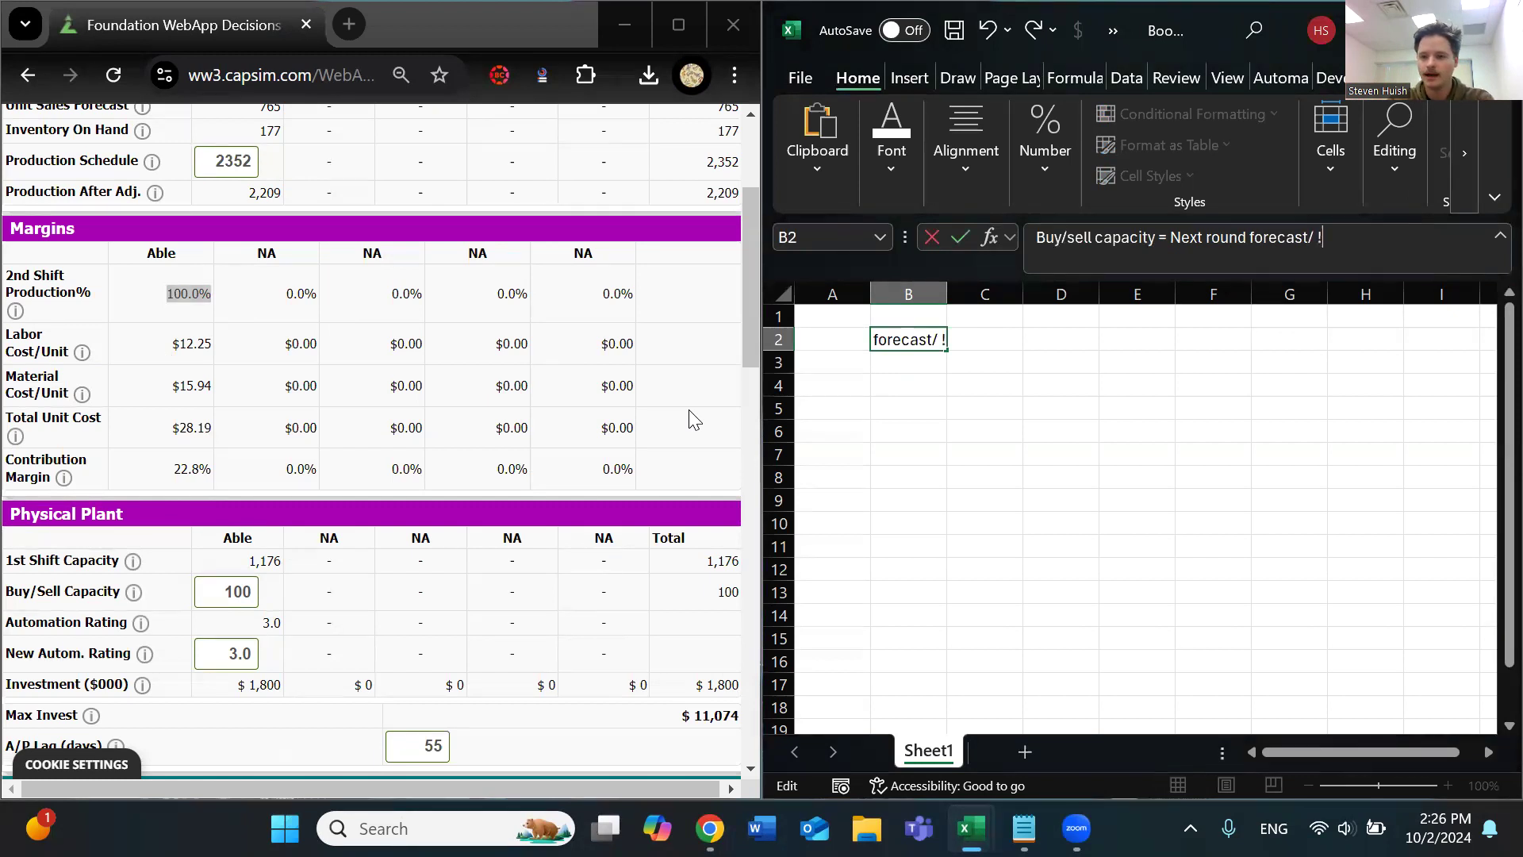
key("BackSpace")
Extend the B2 formula text with the divisor "(1+ ideal second shift production %)"
type("(")
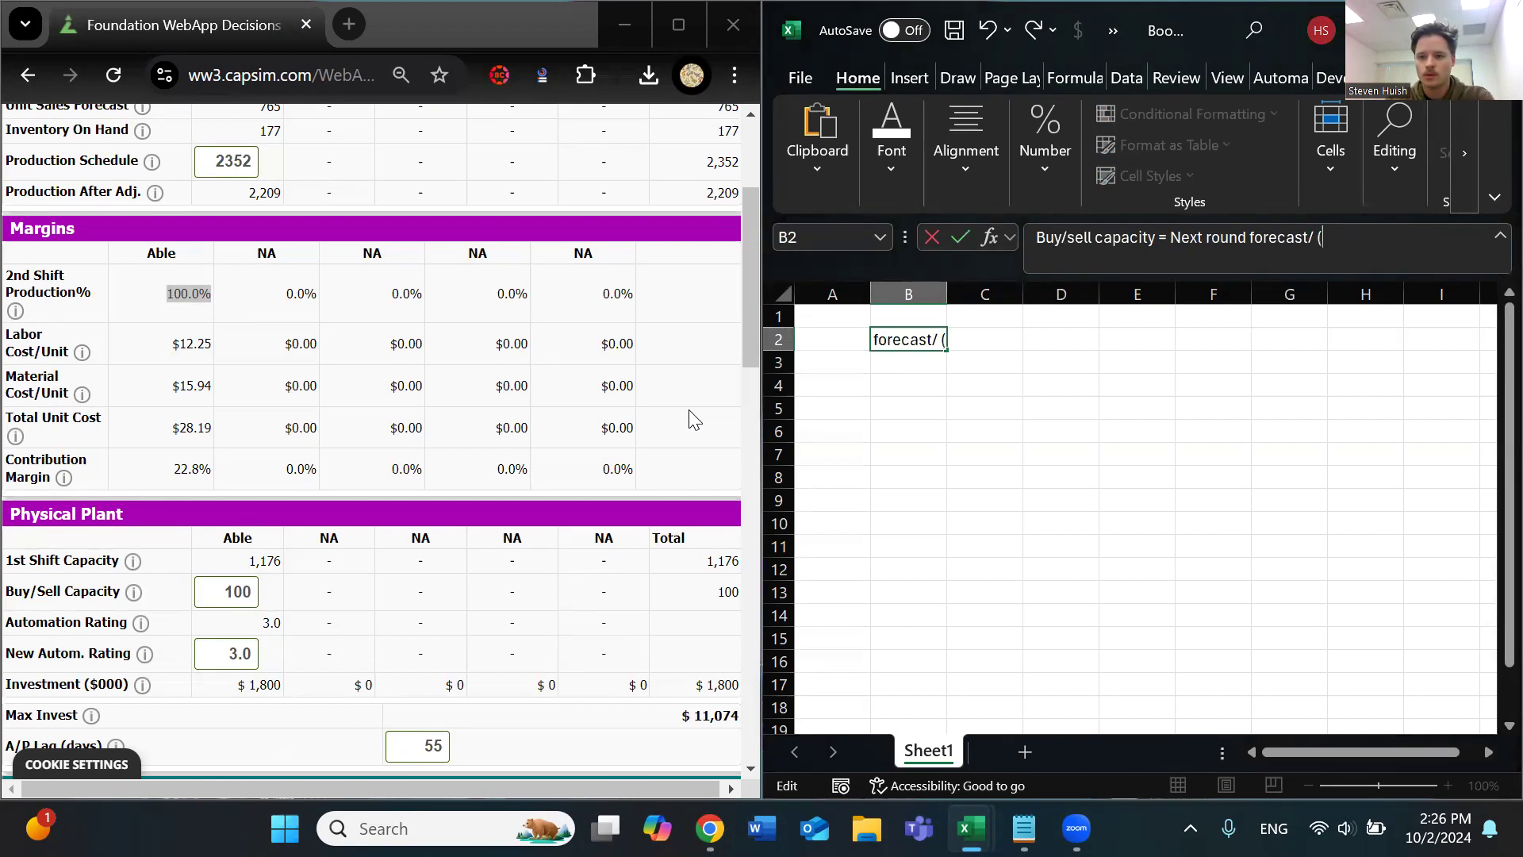
type("1")
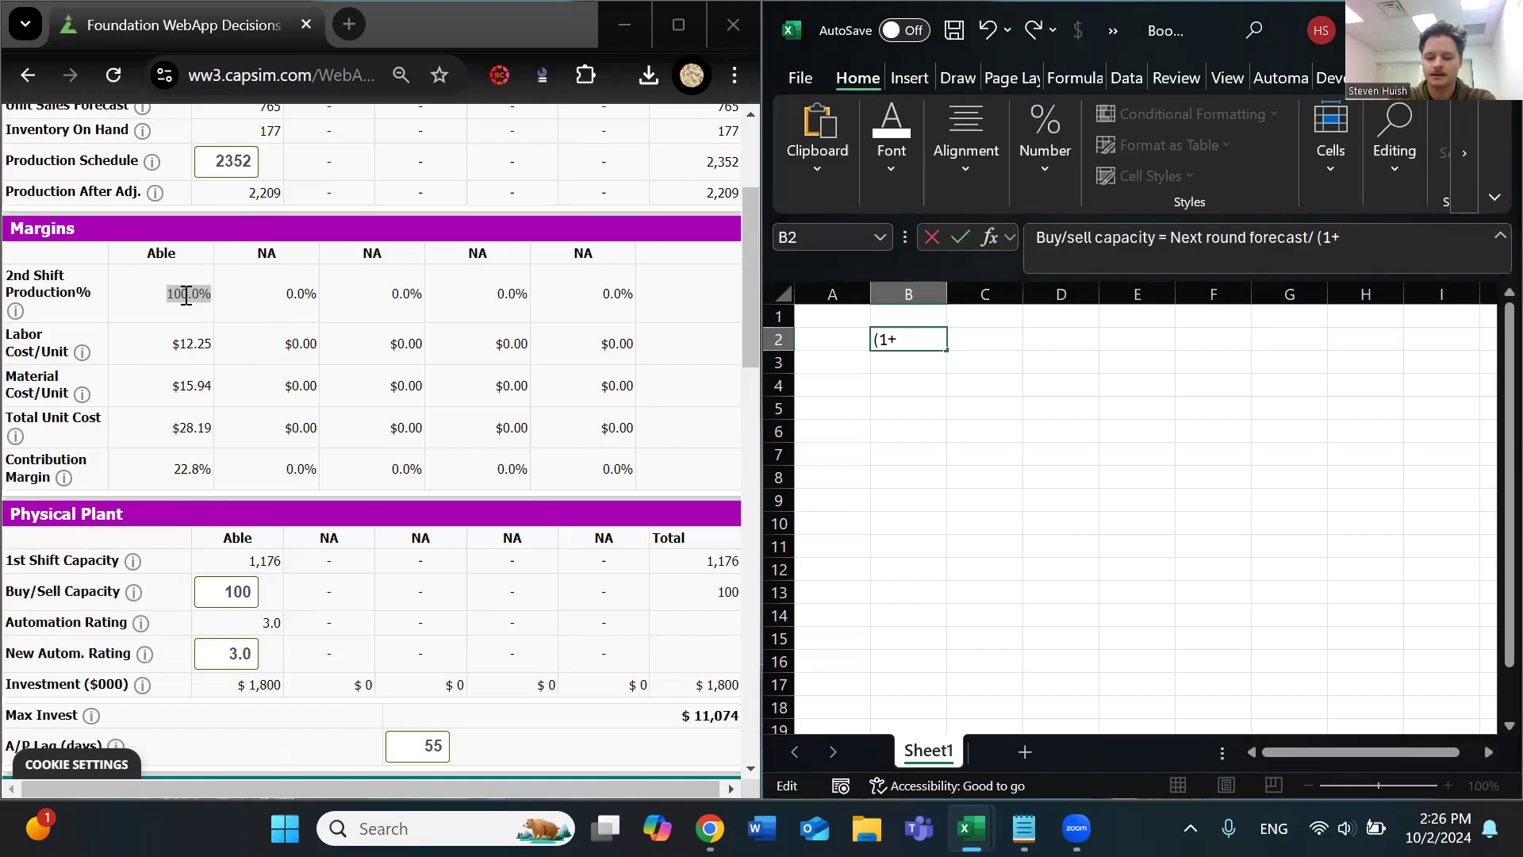
type("+ second shift production %")
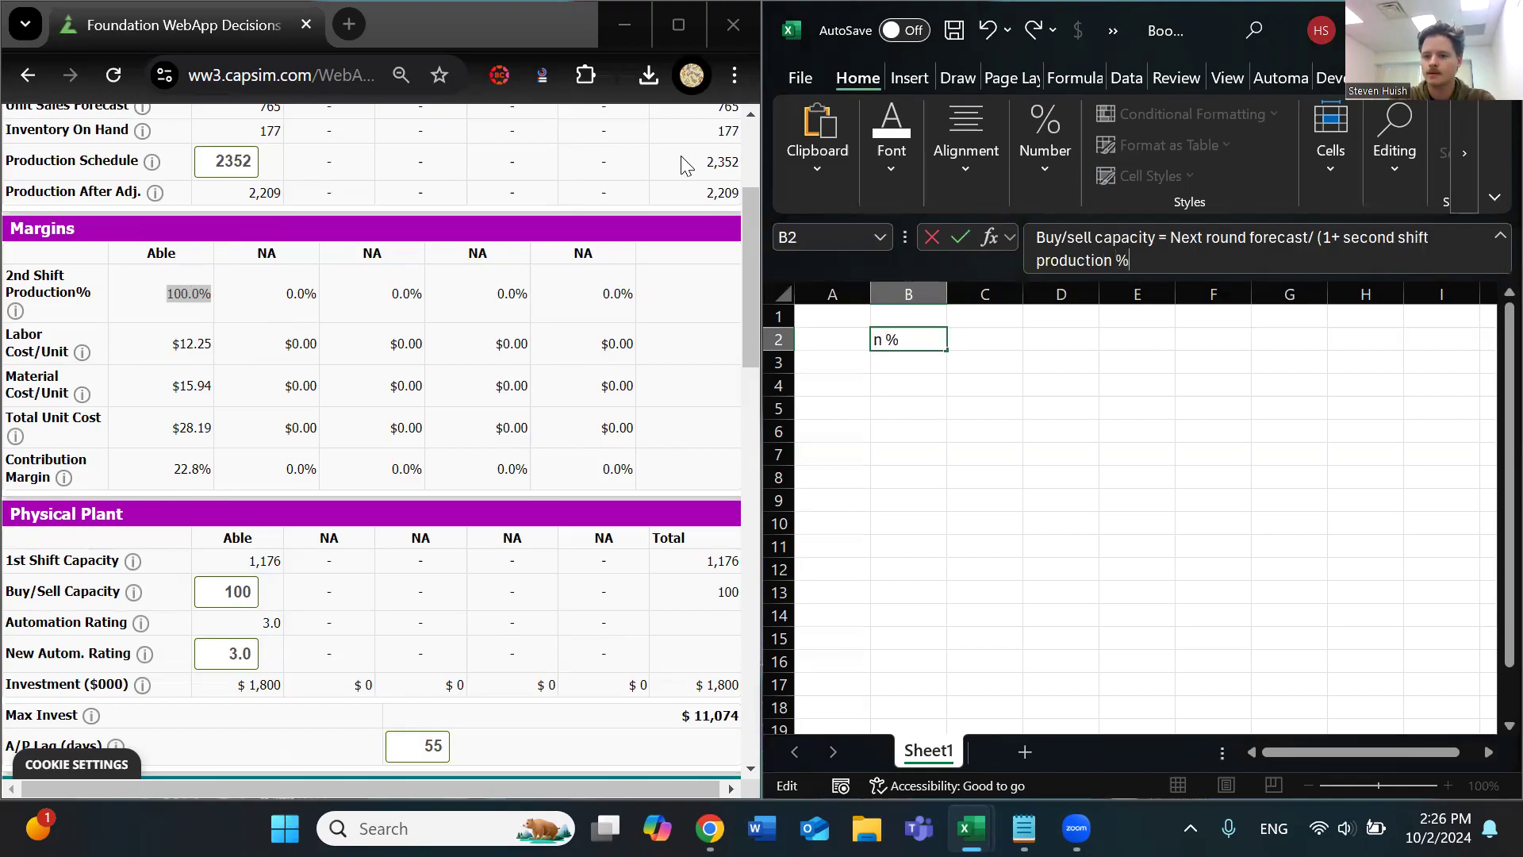
left_click(1344, 236)
type("i")
type("deal")
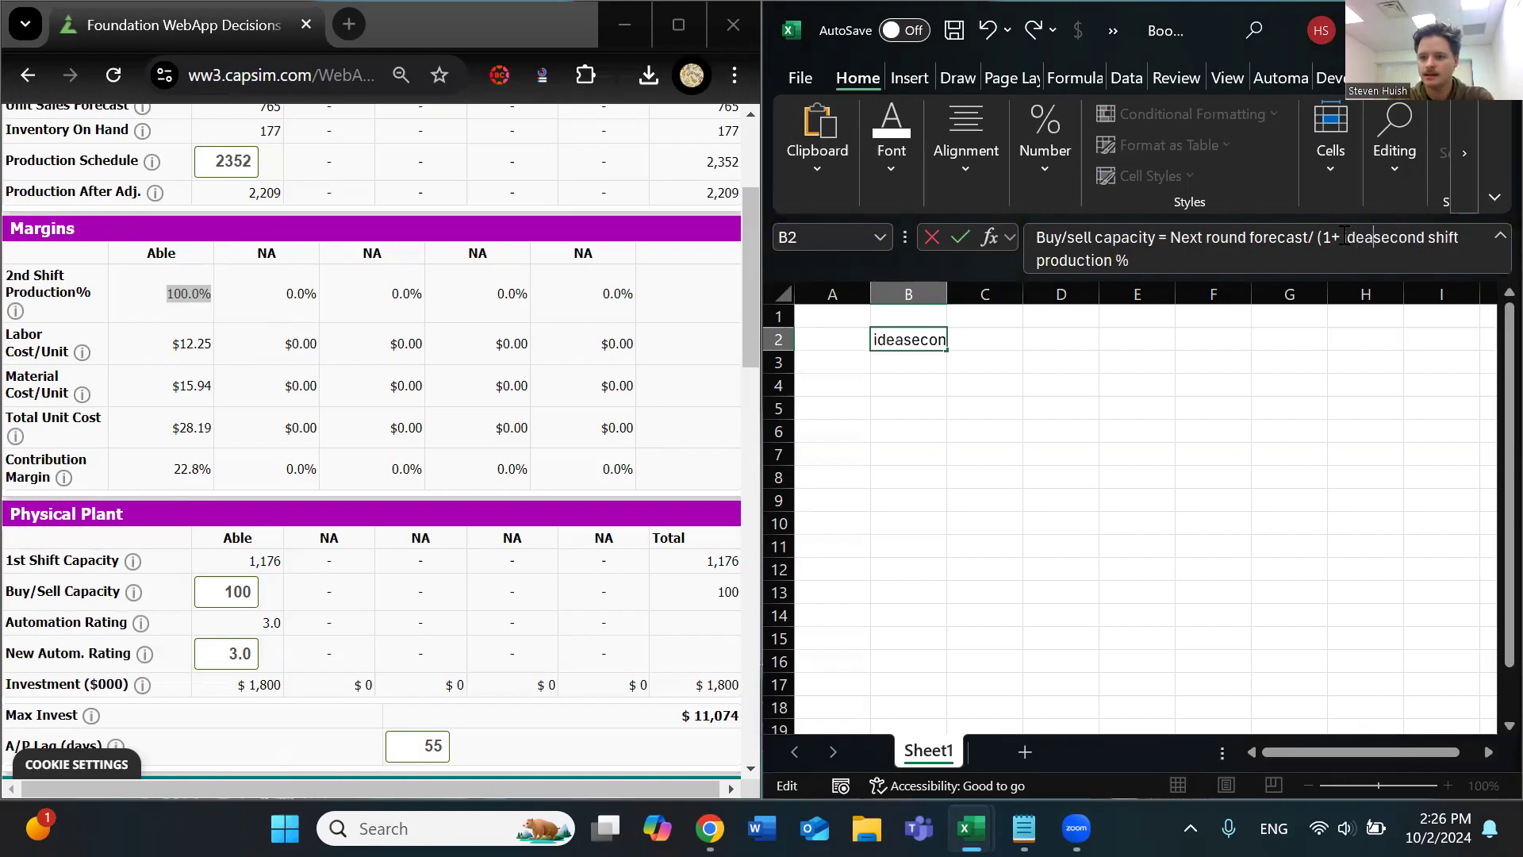
left_click(1283, 253)
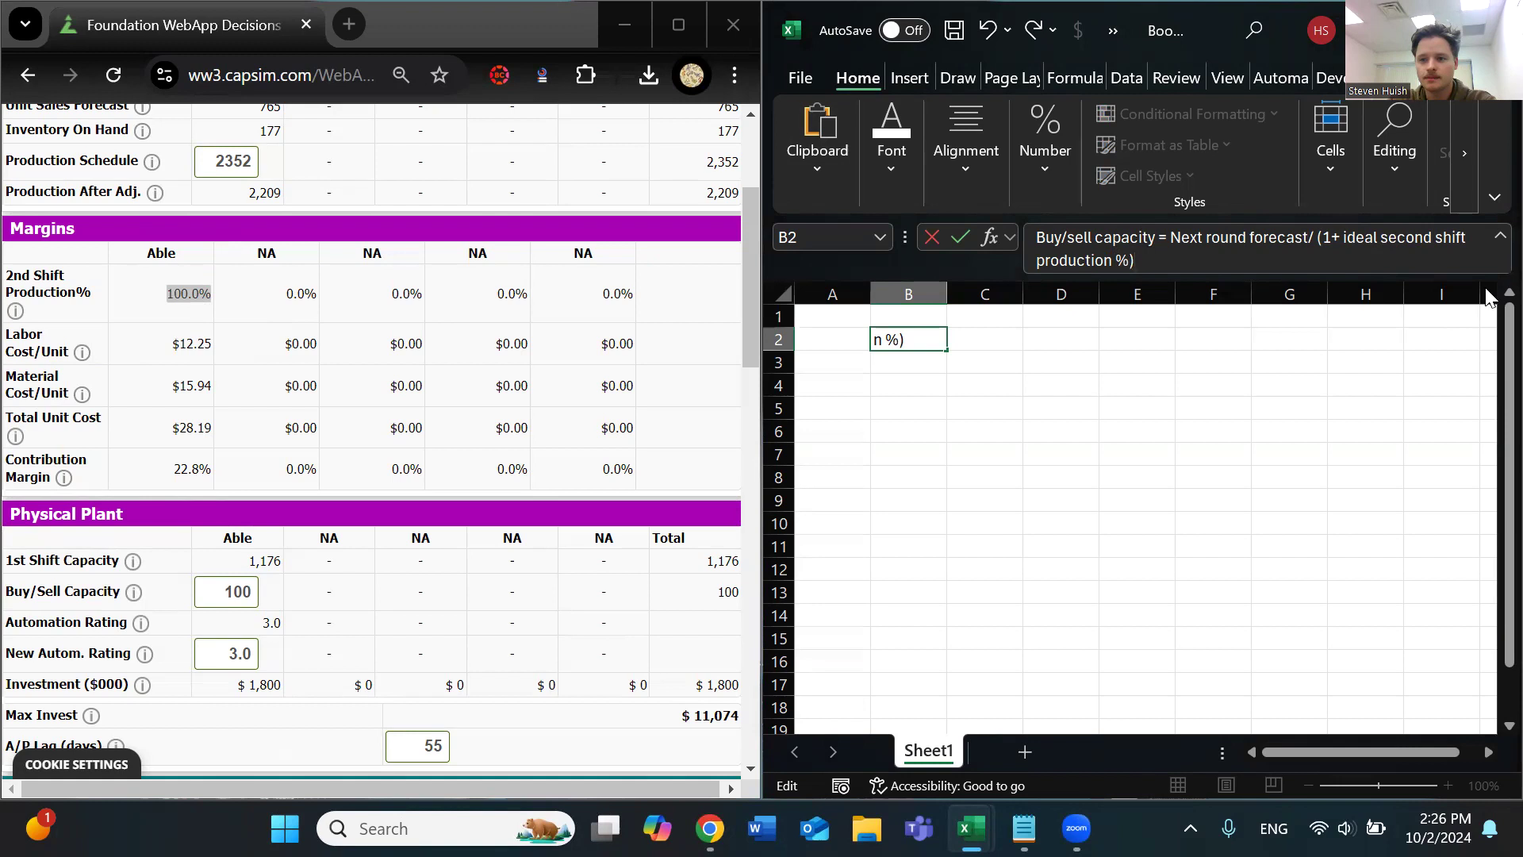
Enclose the forecast division in B2 in parentheses and append "- Current Capacity" to complete the formula text
left_click_drag(1343, 235, 1131, 260)
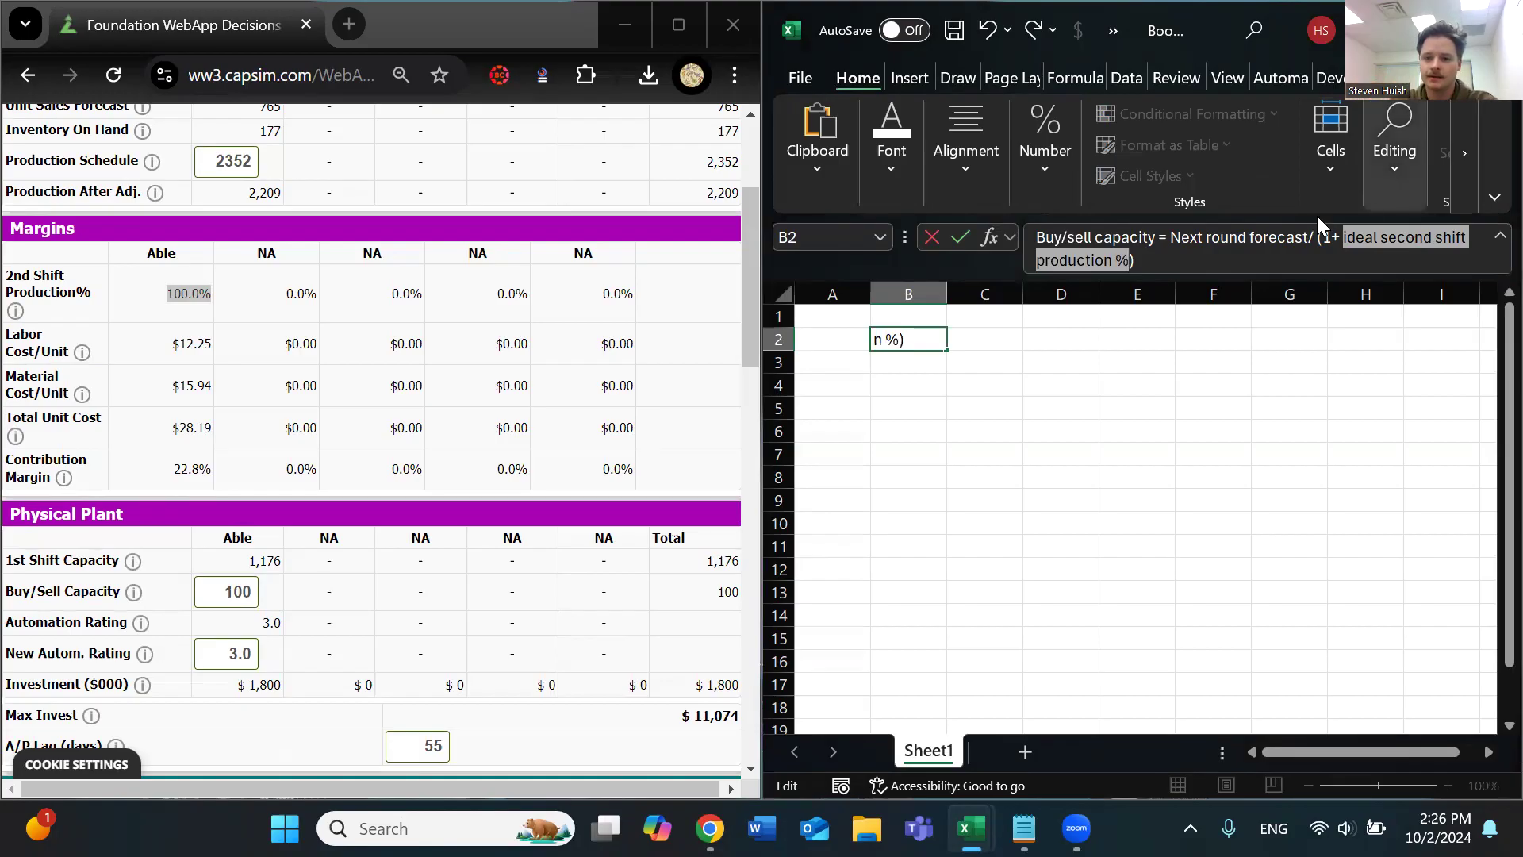
left_click(1145, 262)
left_click(1172, 241)
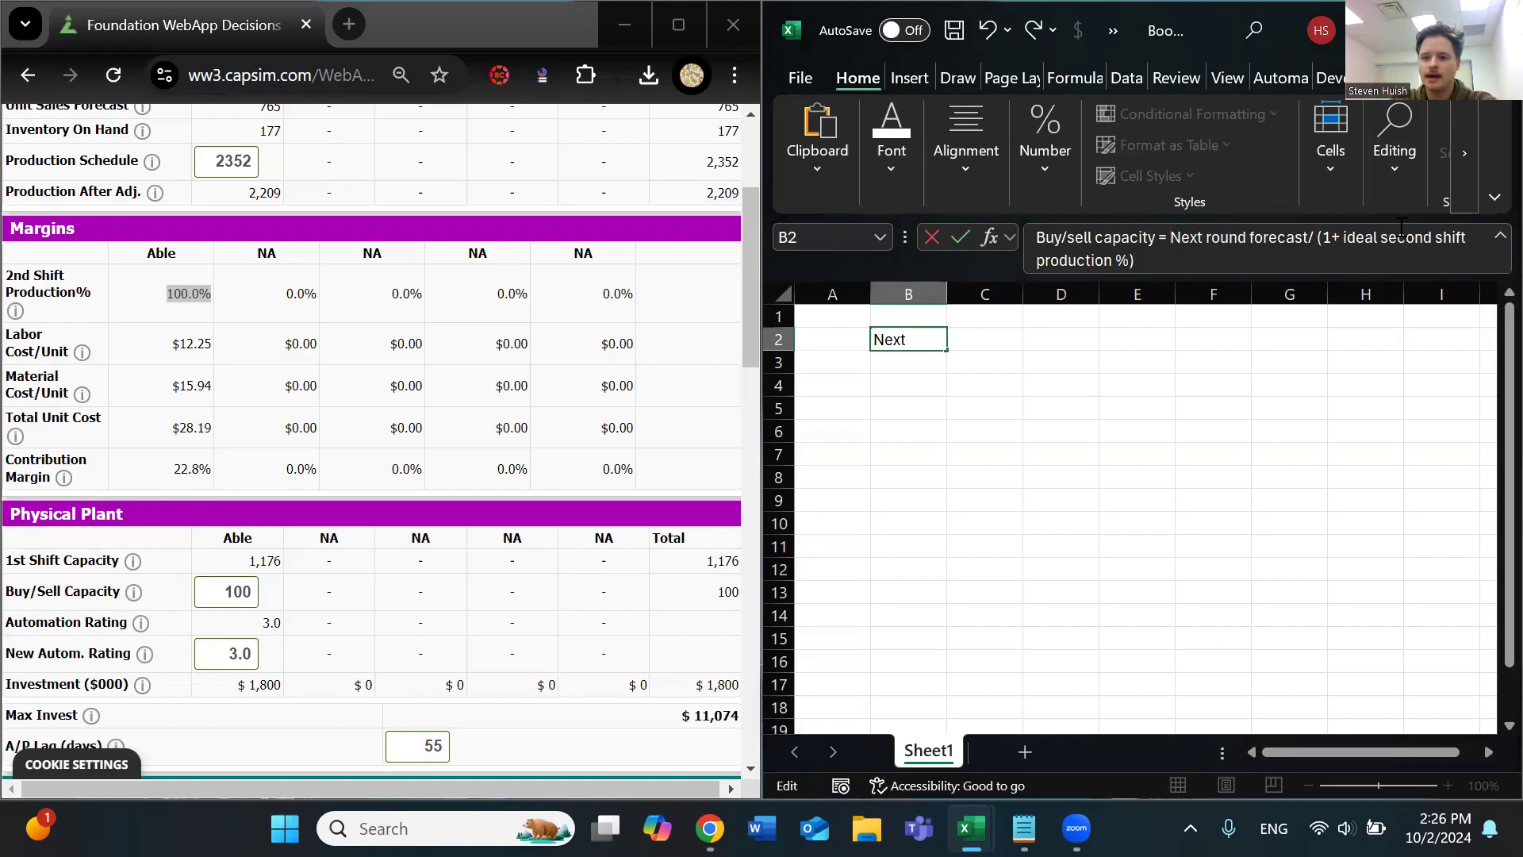
type("(")
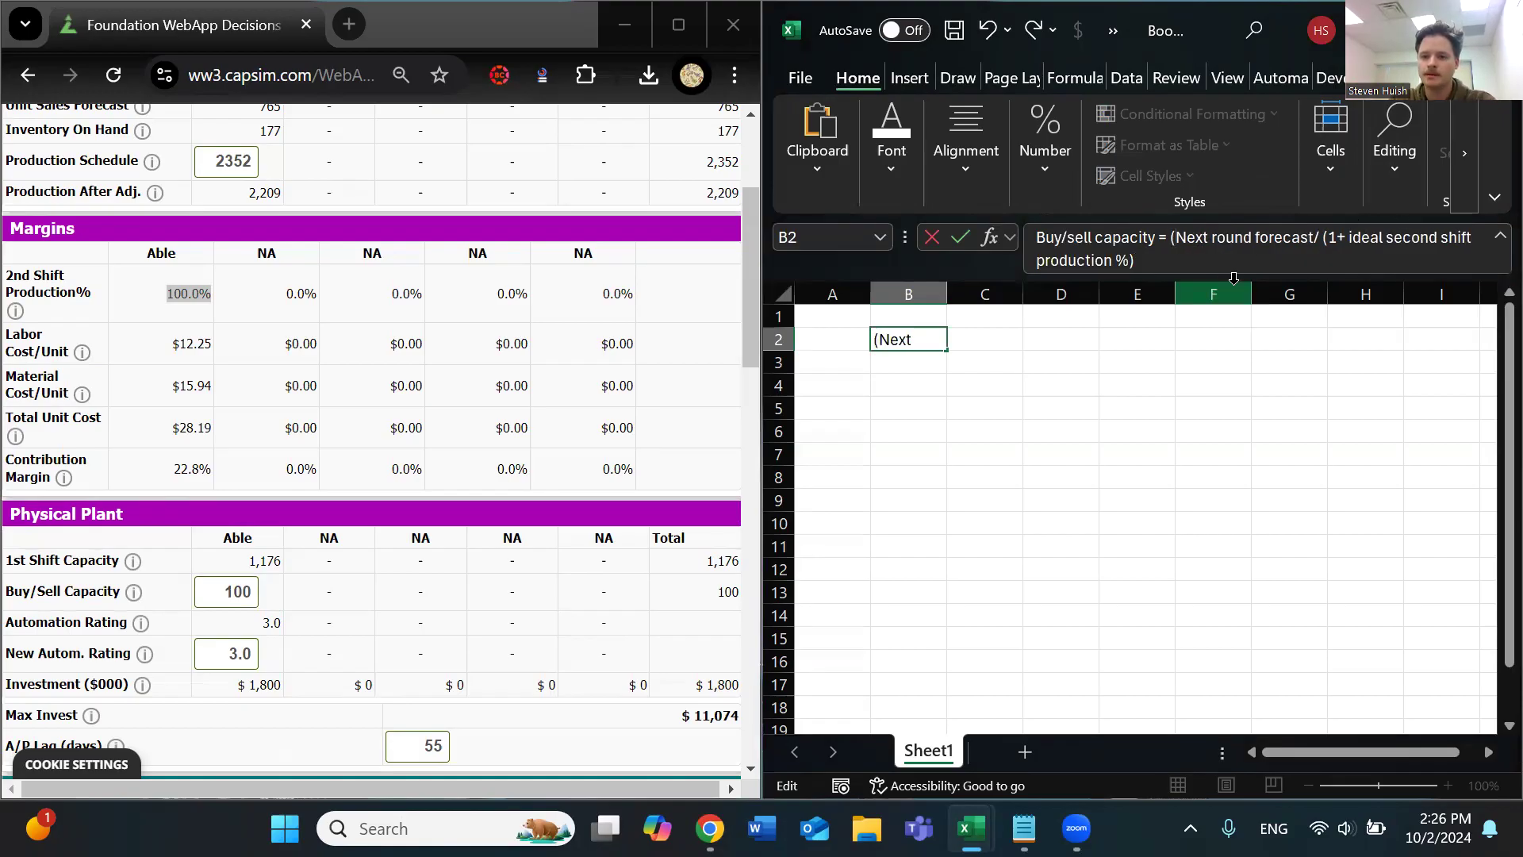
left_click(1181, 267)
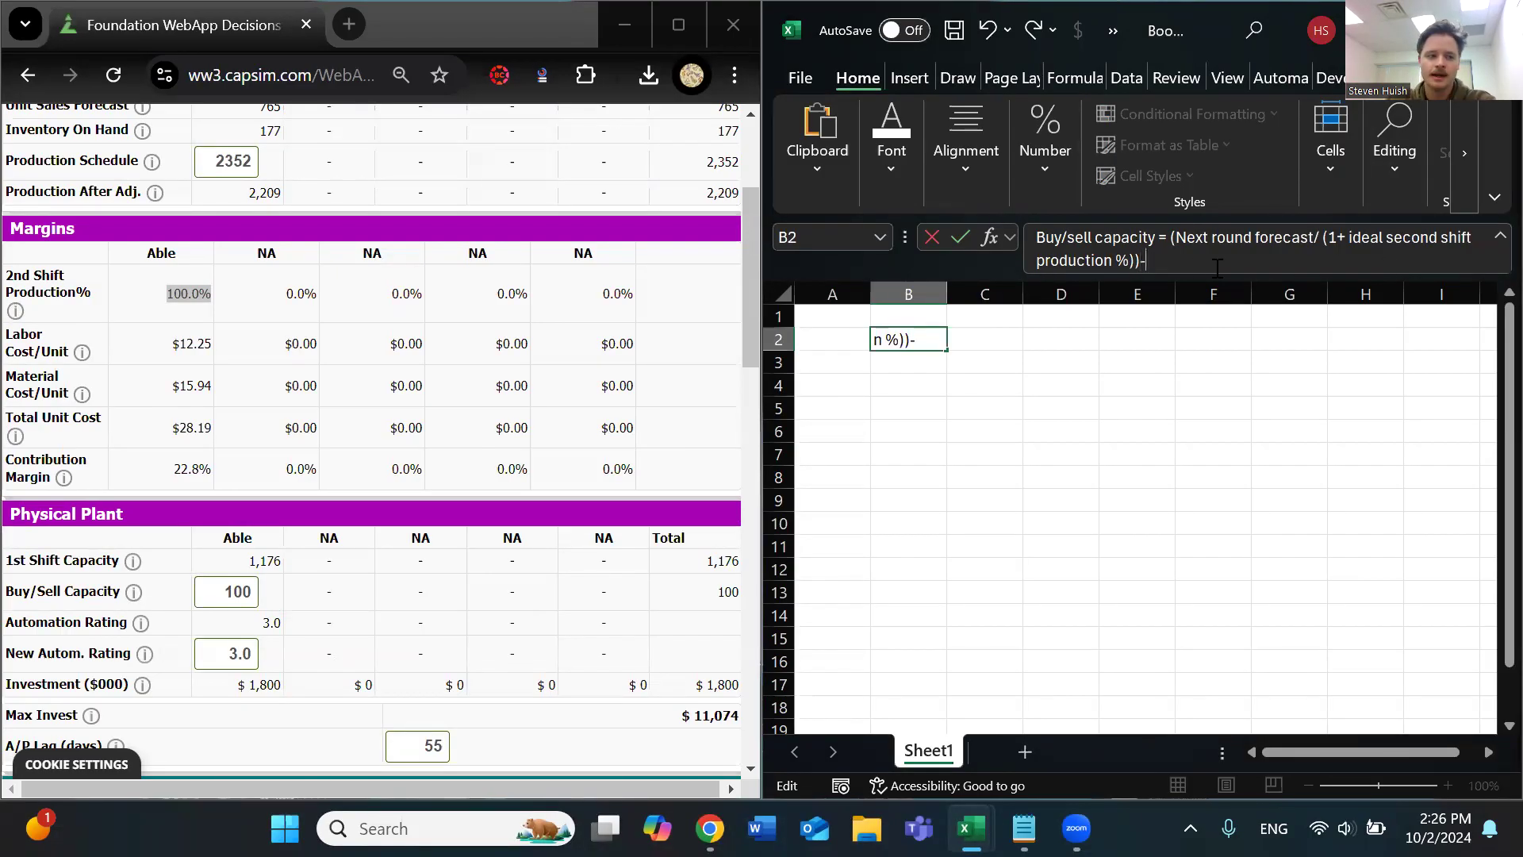
type(")- Cur")
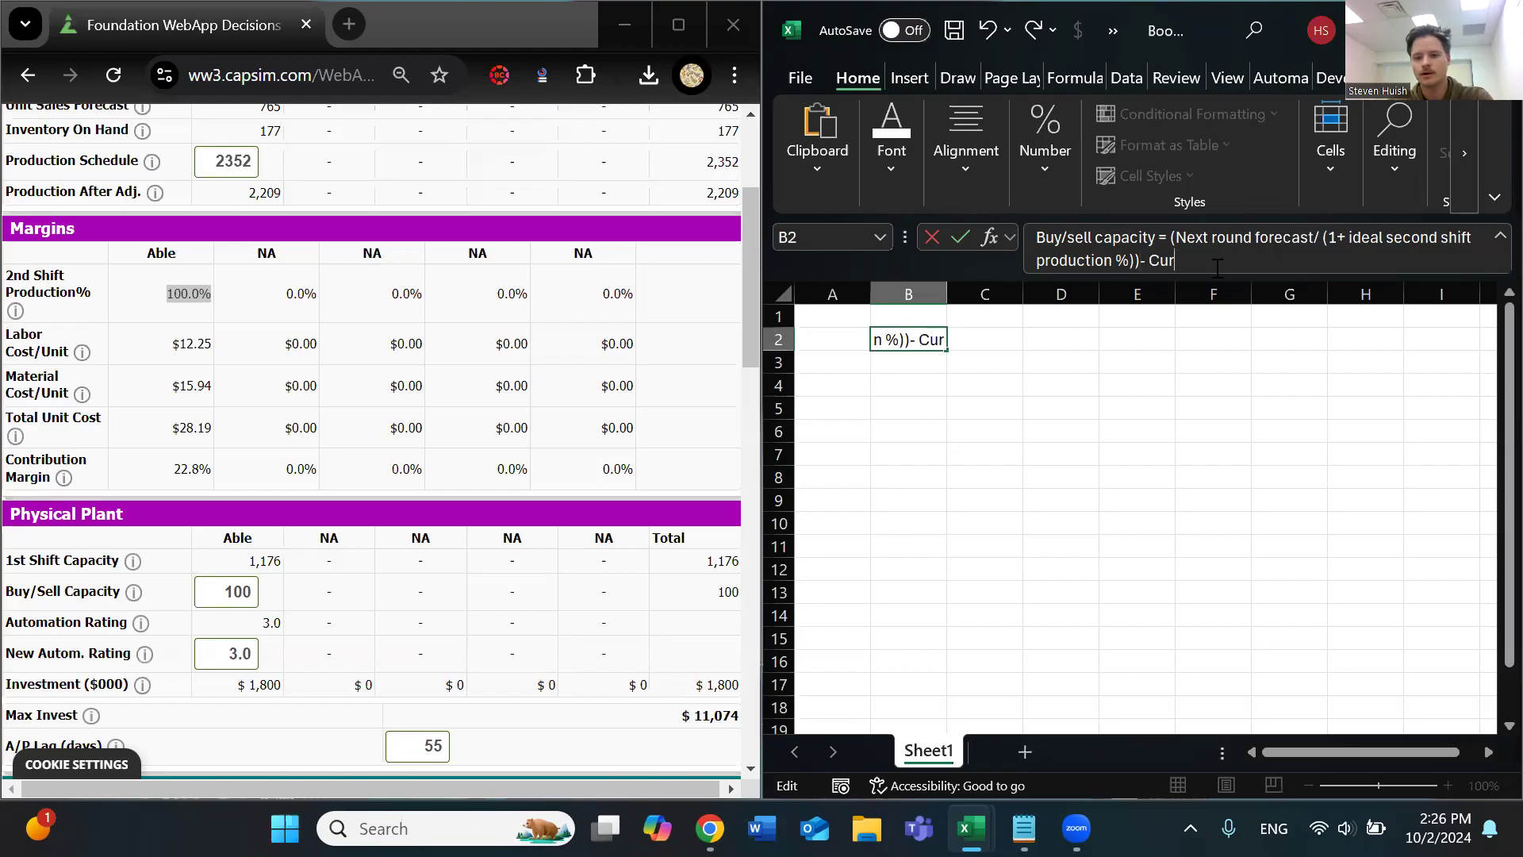
type("rent Capacity")
key("Return")
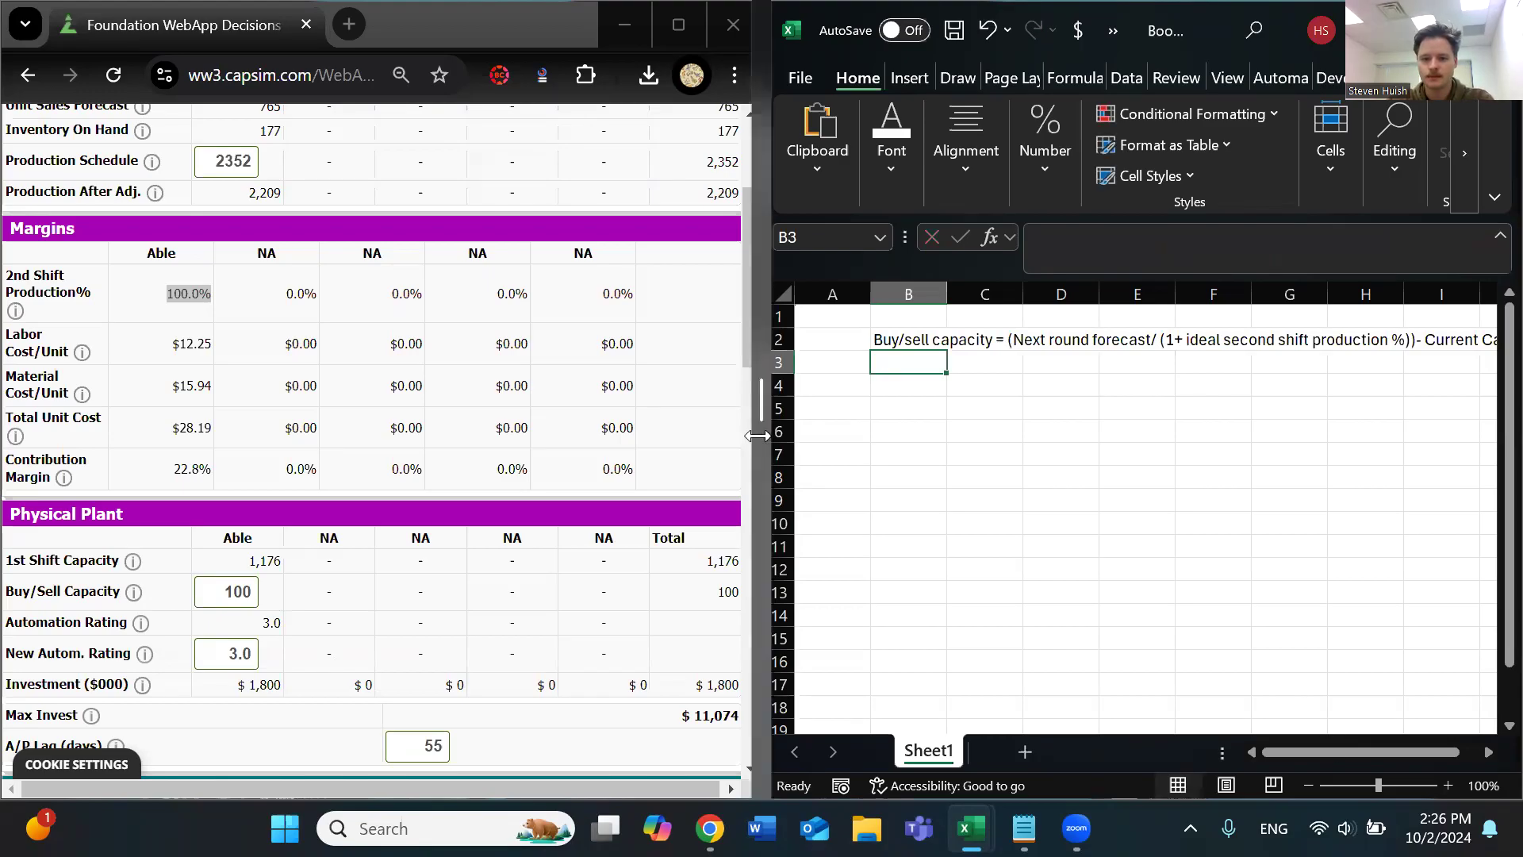
Wrap the text in cell B2 and resize column B and row 2 so the formula fits on two lines
left_click_drag(758, 436, 738, 436)
left_click_drag(867, 340, 878, 376)
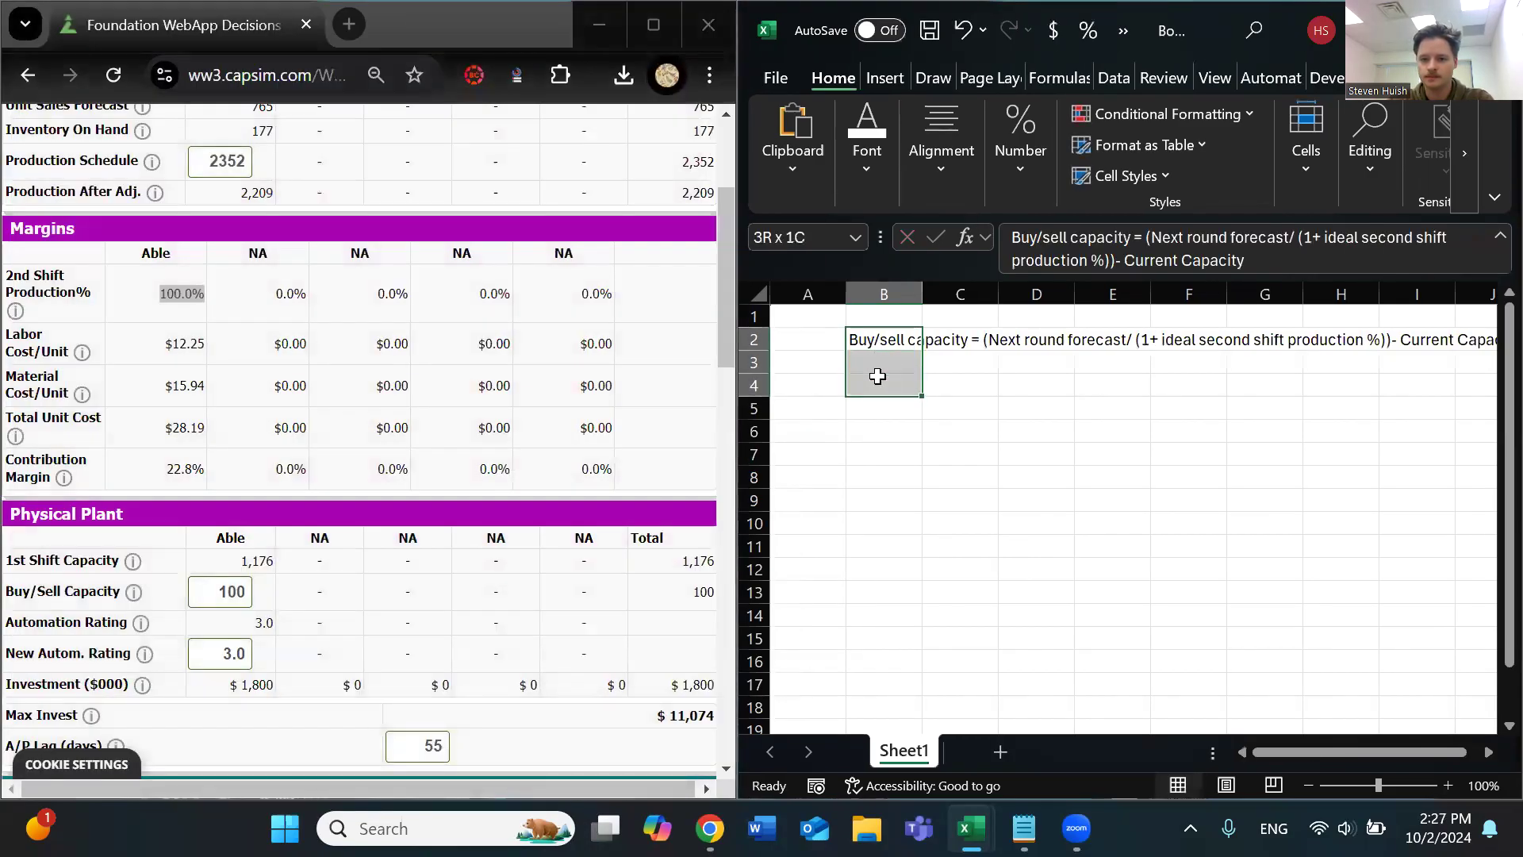
left_click(1018, 187)
left_click(902, 150)
left_click(882, 166)
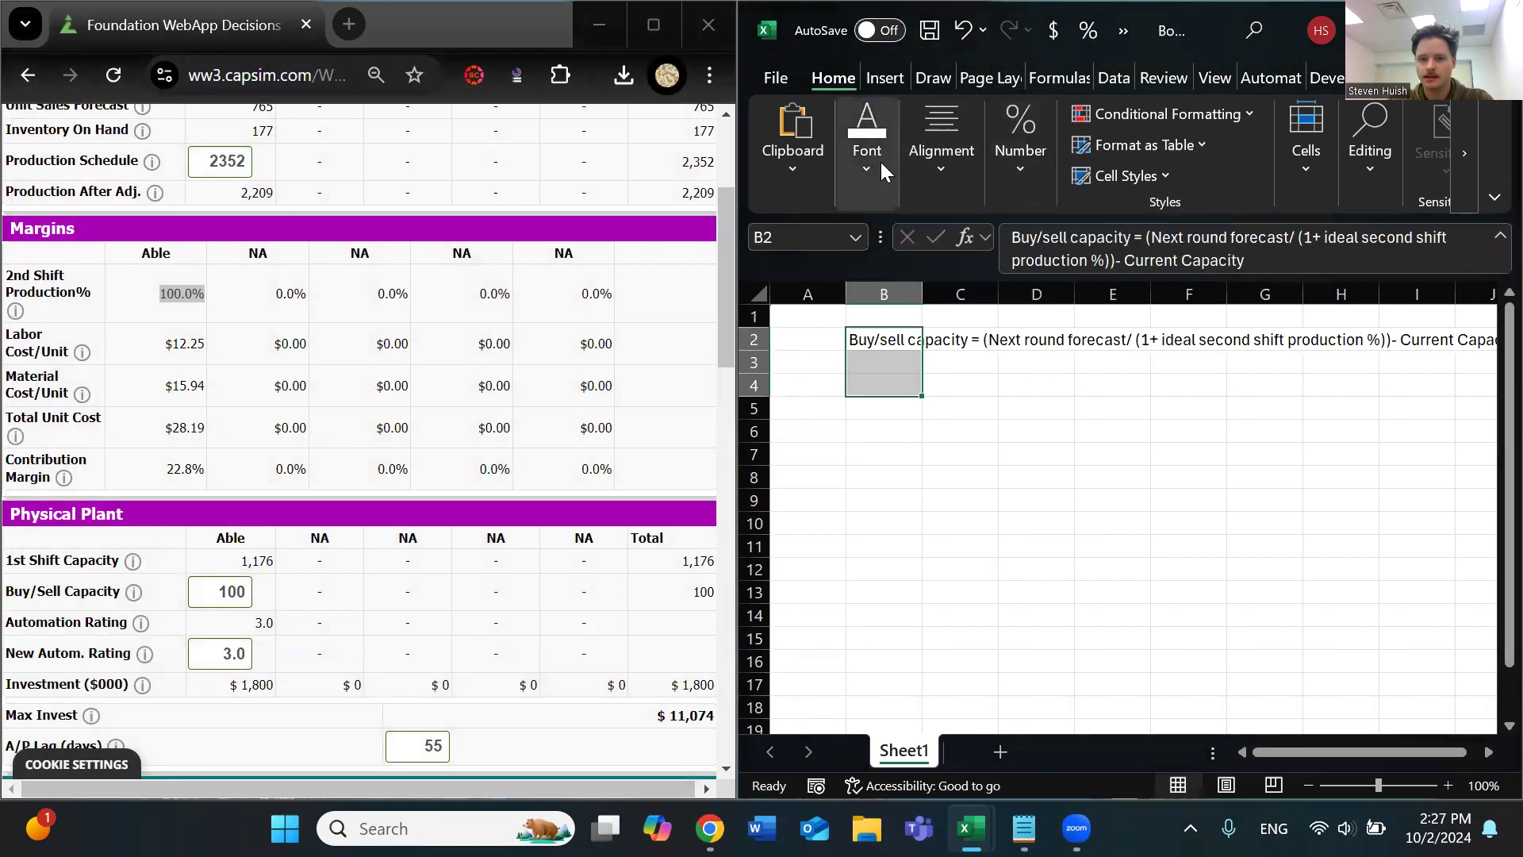
left_click(910, 421)
left_click(885, 343)
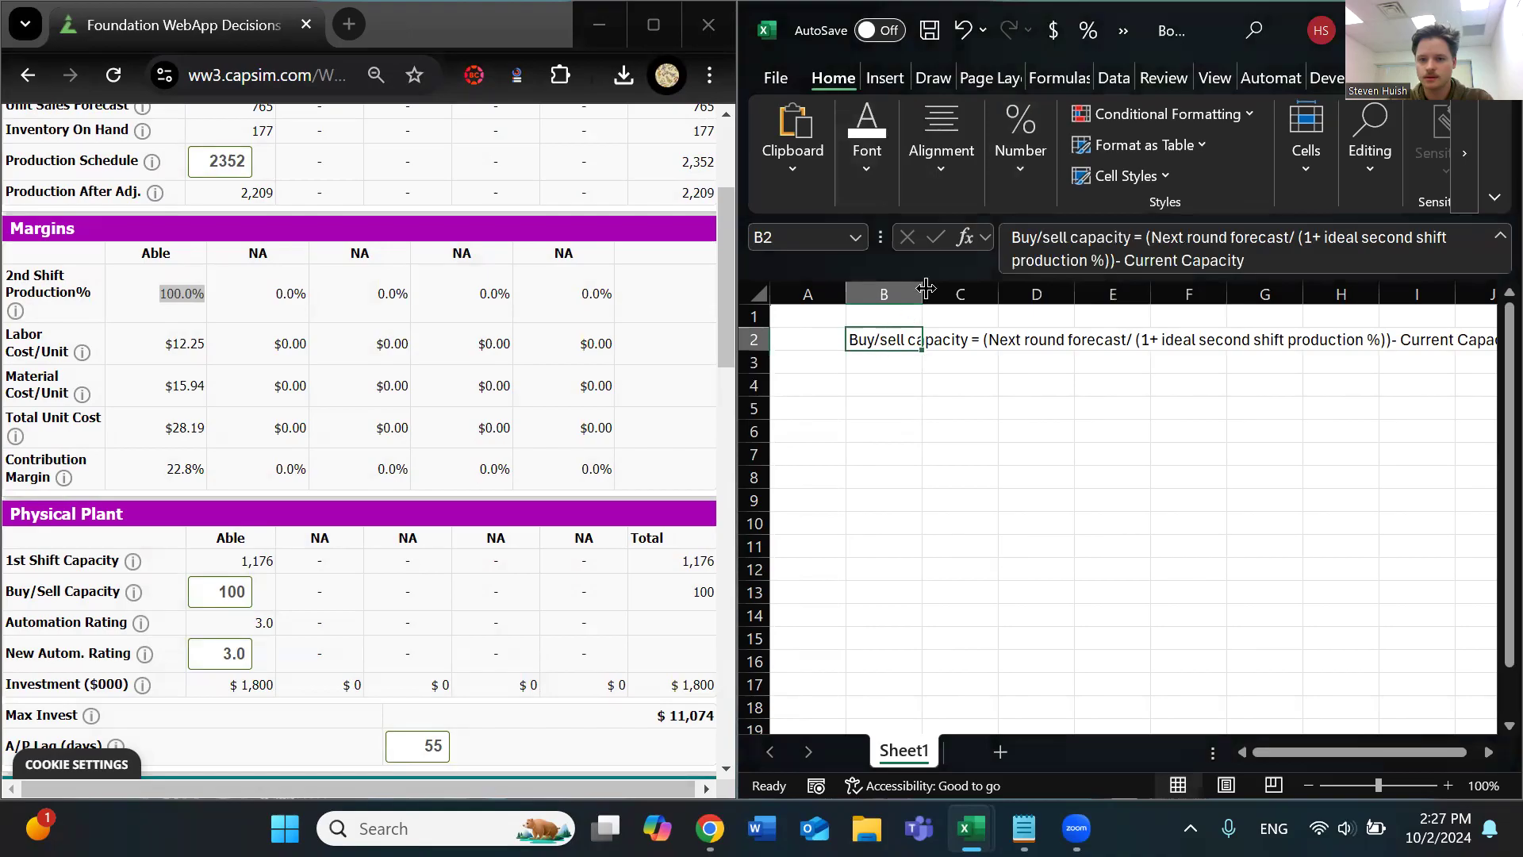
left_click(1017, 169)
left_click(973, 173)
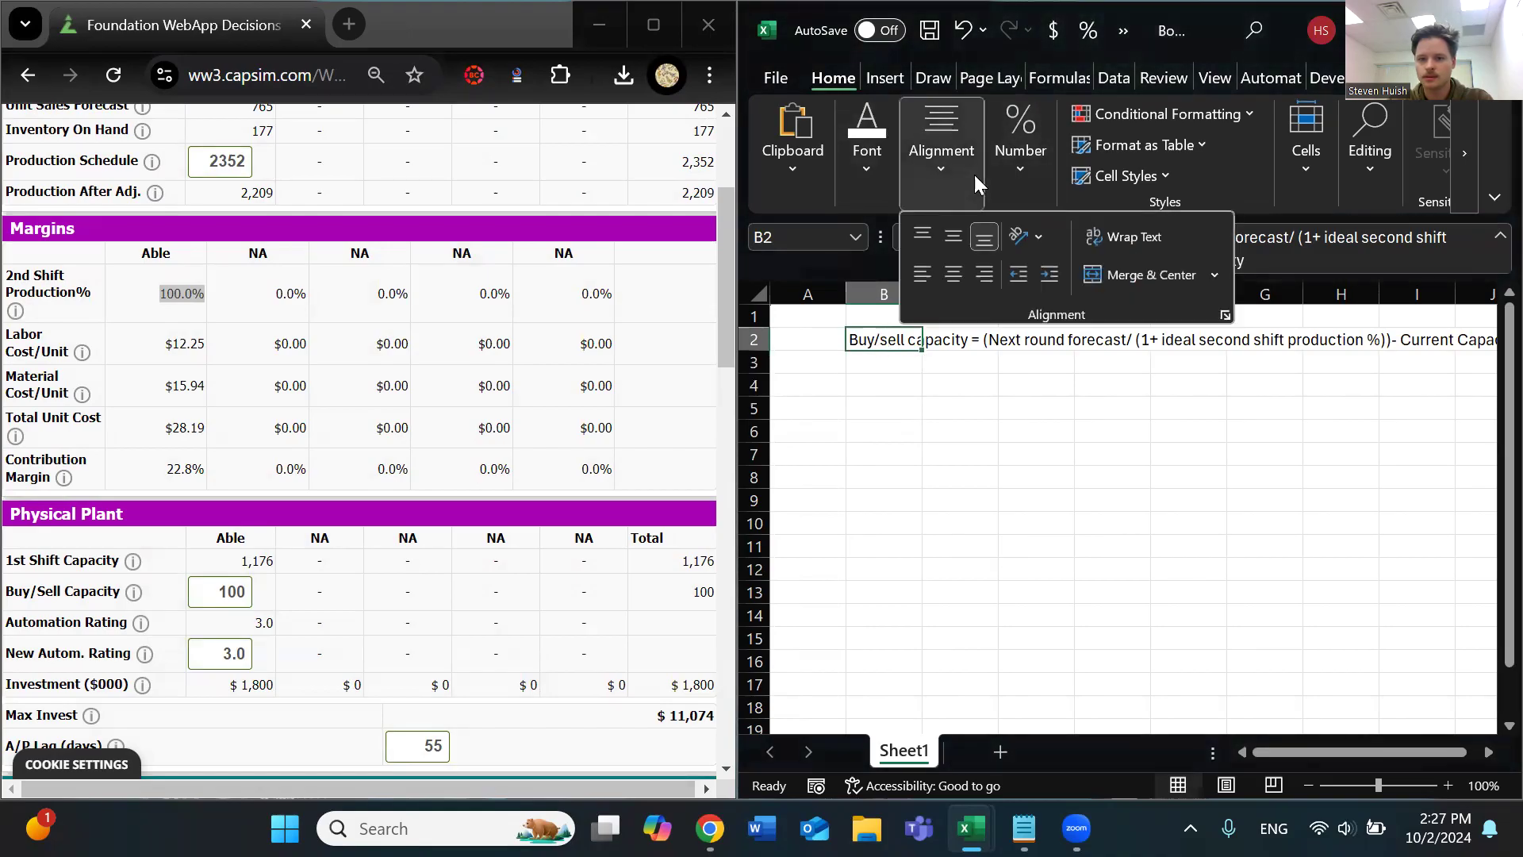
left_click(1120, 237)
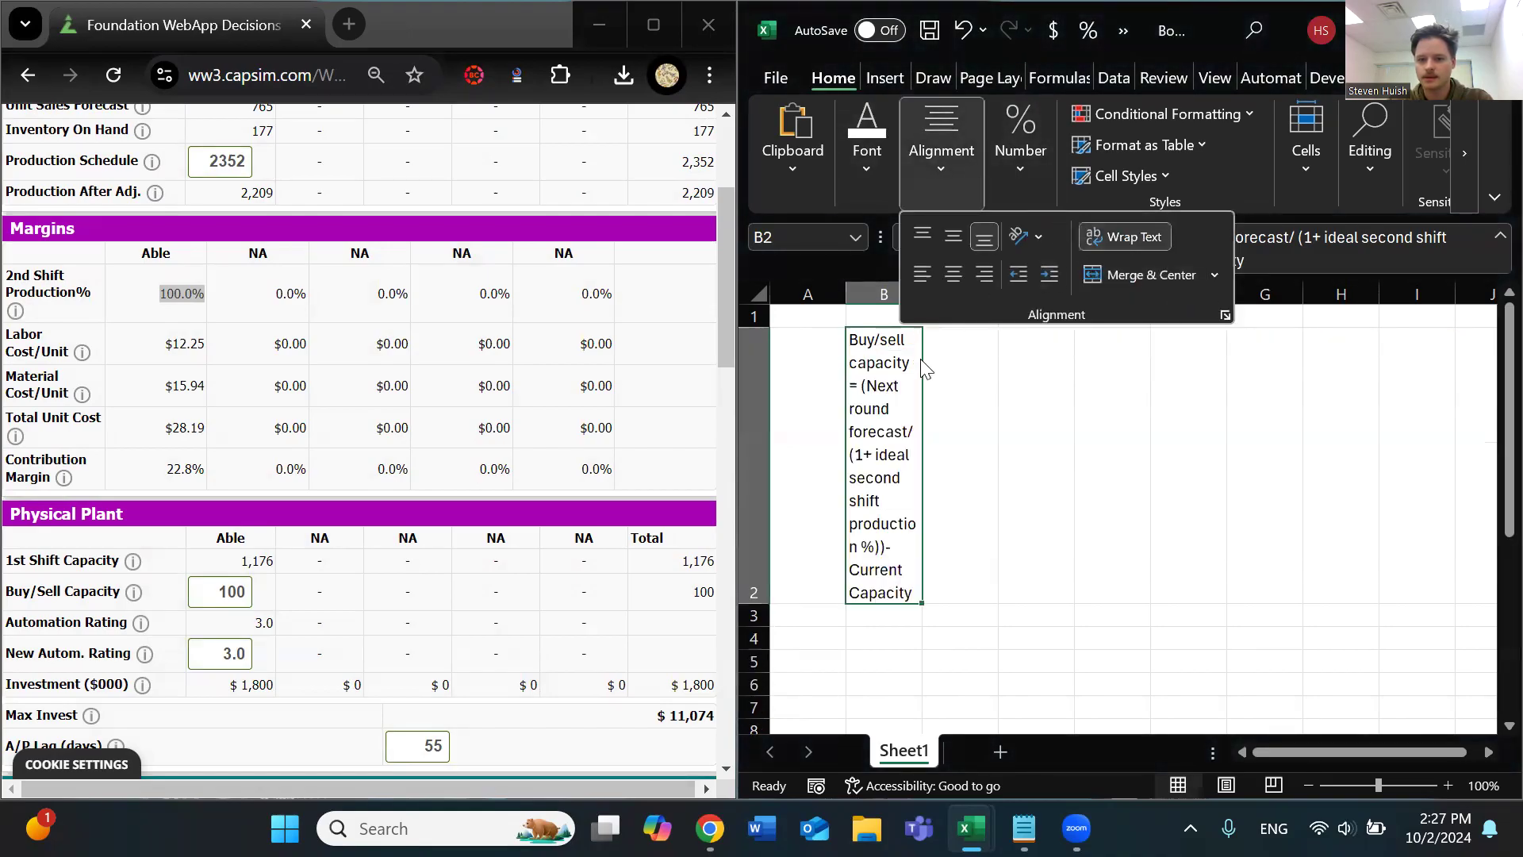
left_click_drag(924, 301, 1272, 303)
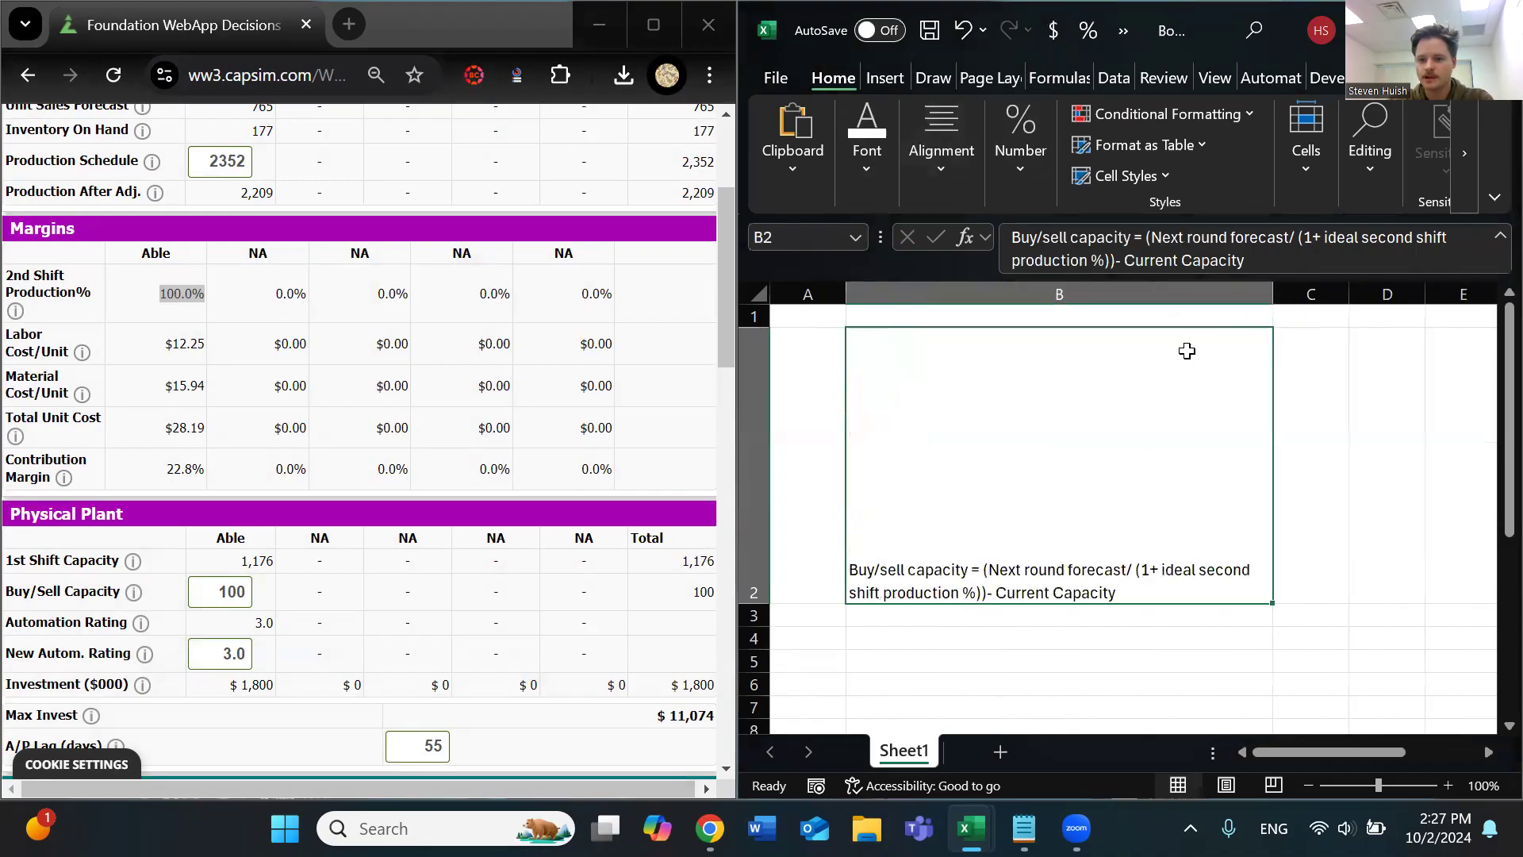
left_click_drag(757, 603, 758, 378)
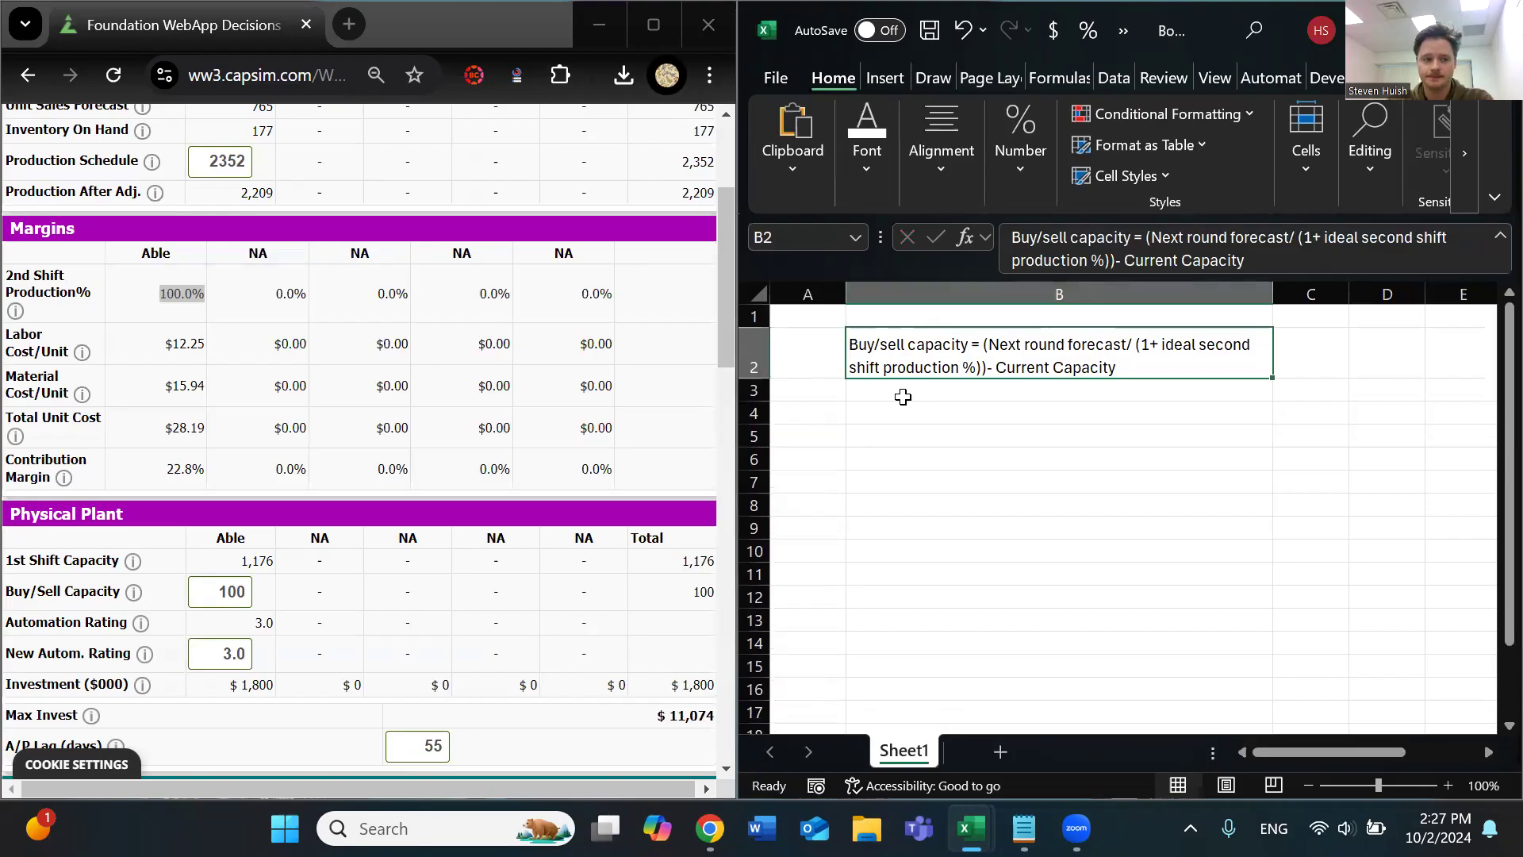
Shorten the "Buy/sell capacity" label at the start of the B2 formula to "Buy capacity"
left_click(1042, 238)
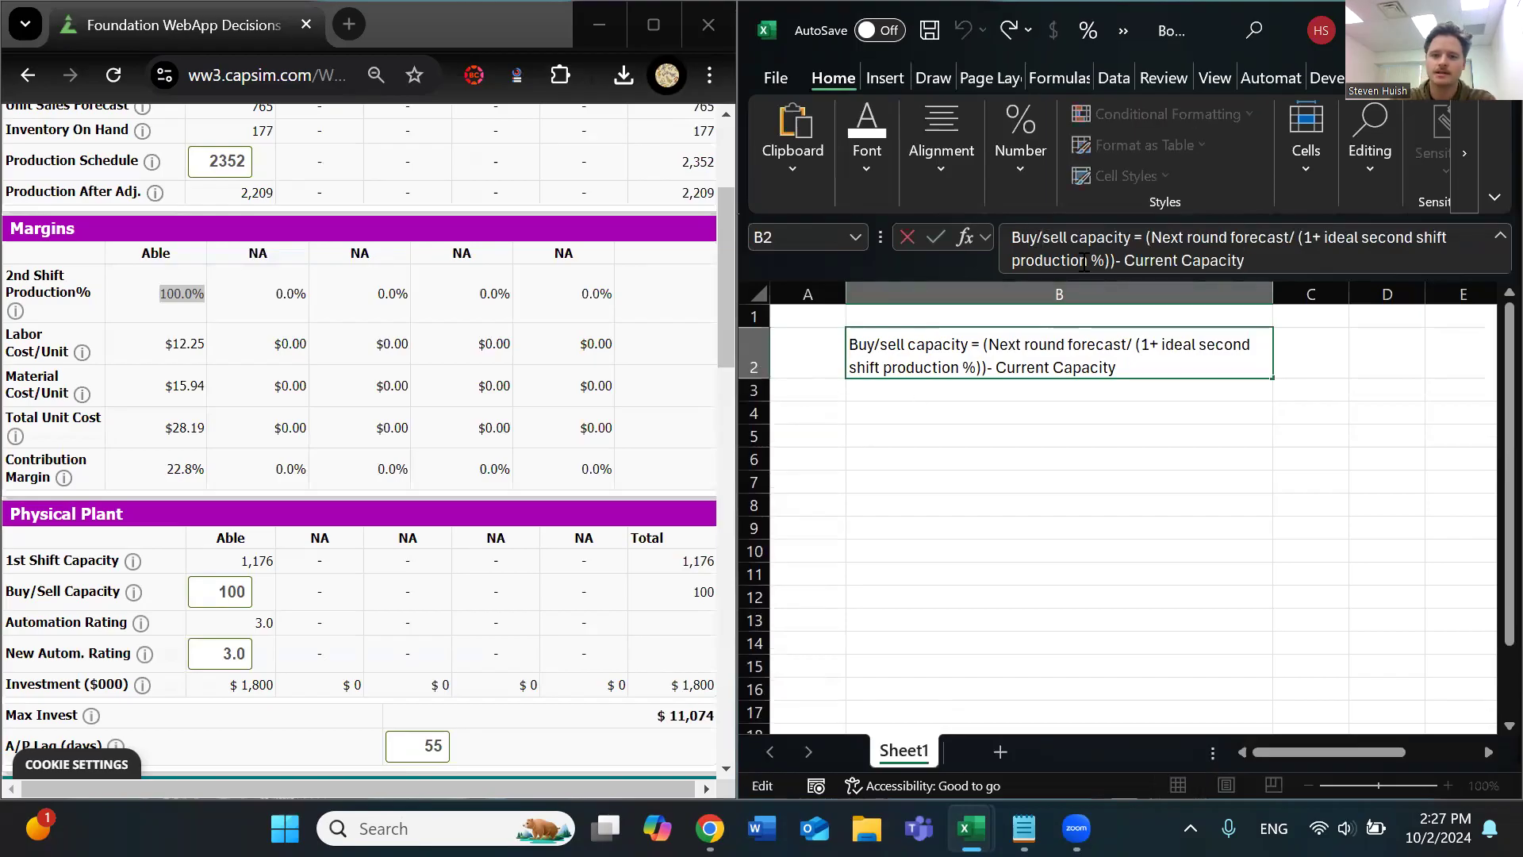
key("Delete")
key("Delete")
key("Delete")
key("Delete")
key("BackSpace")
key("Return")
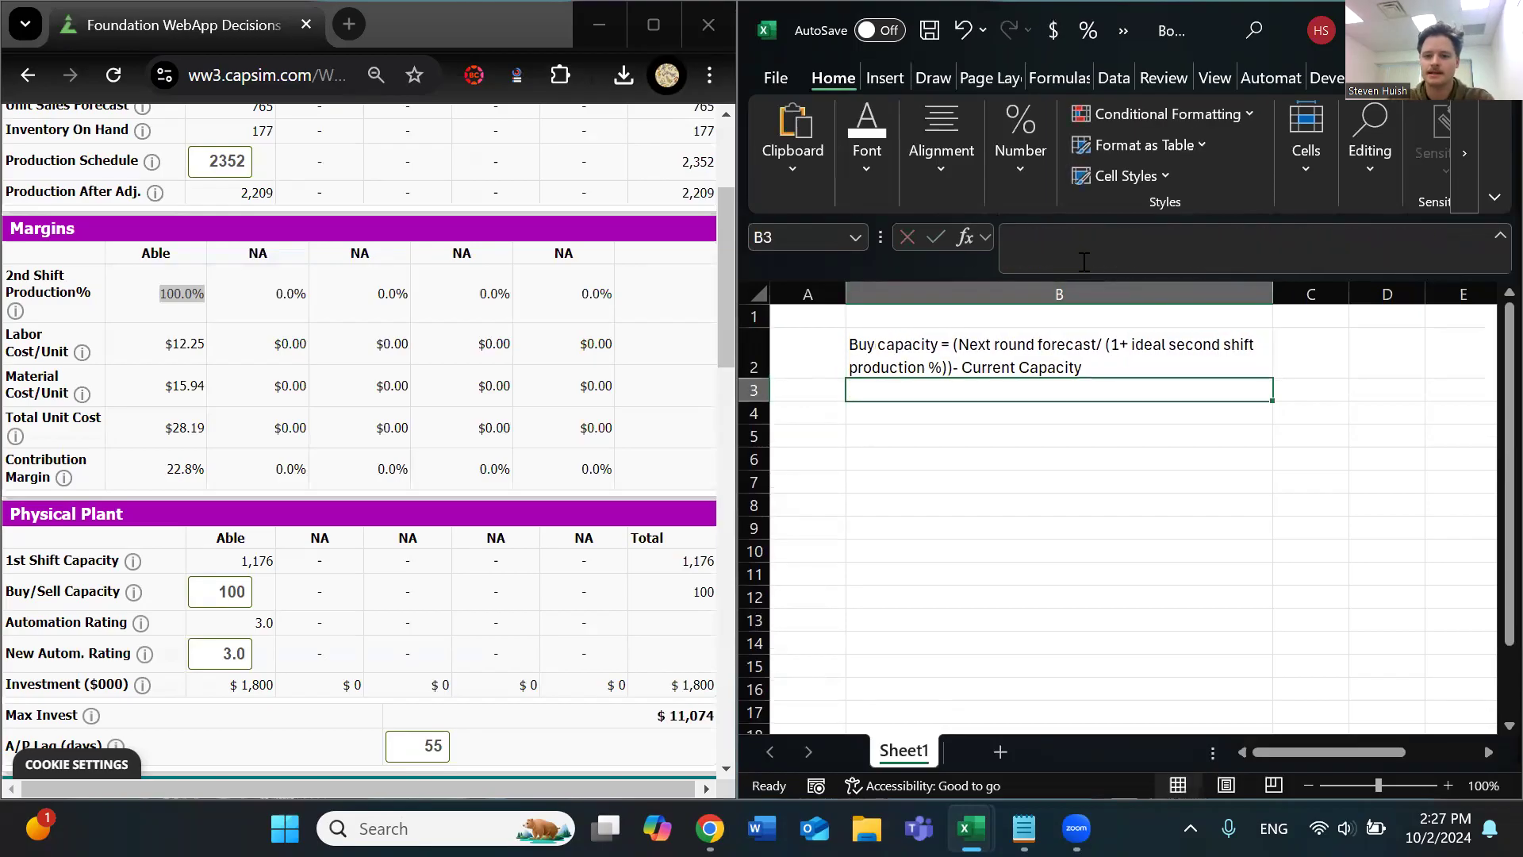
key("Return")
Return to Foundation, check Able's Production Schedule, then maximize the window and open the Marketing decisions
scroll(335, 389, "up", 1)
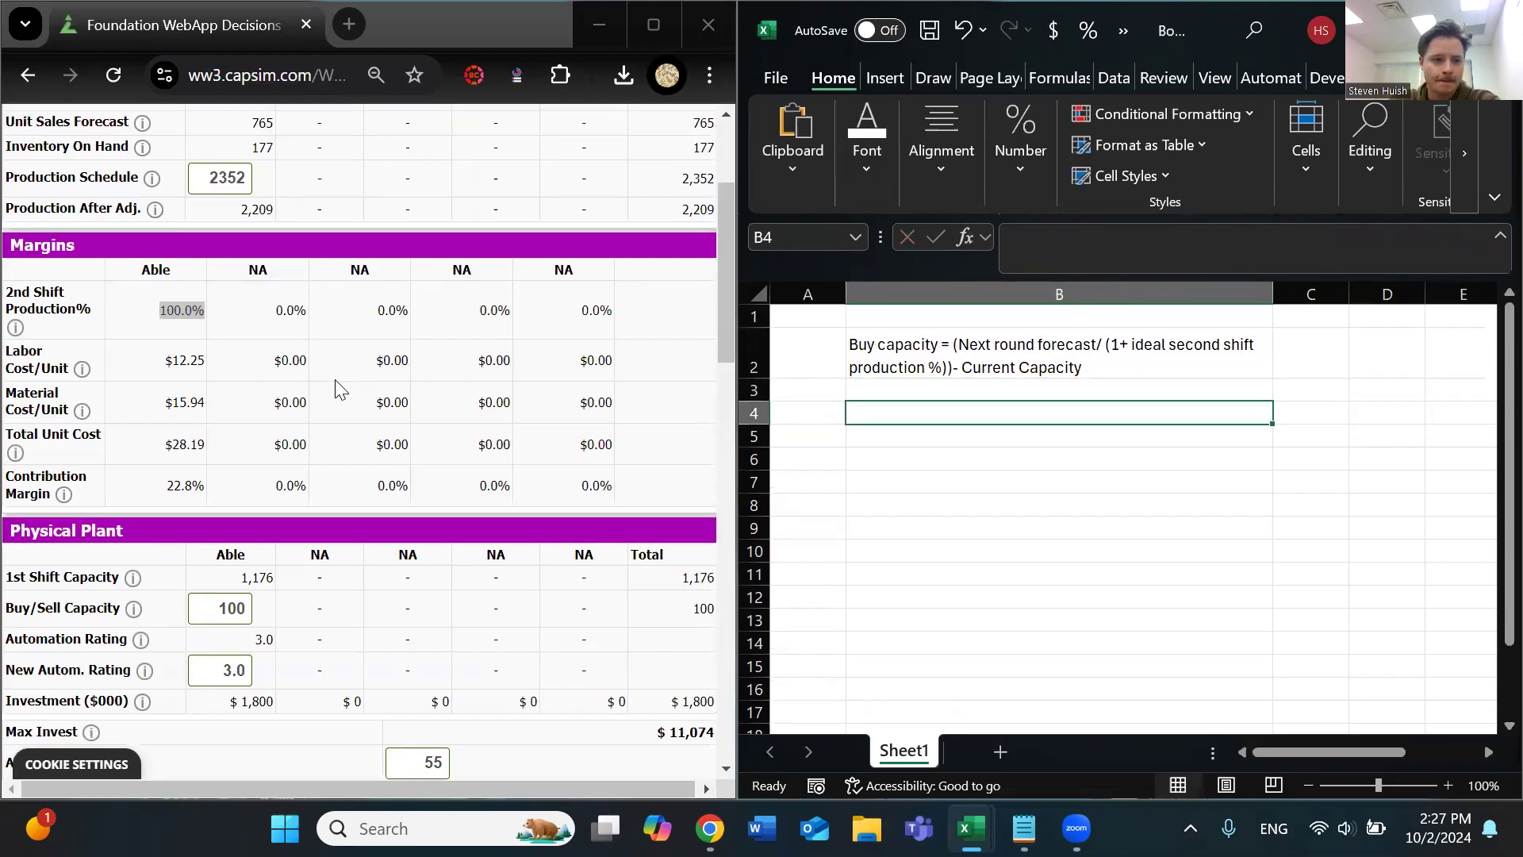
scroll(335, 389, "up", 5)
left_click_drag(215, 399, 299, 416)
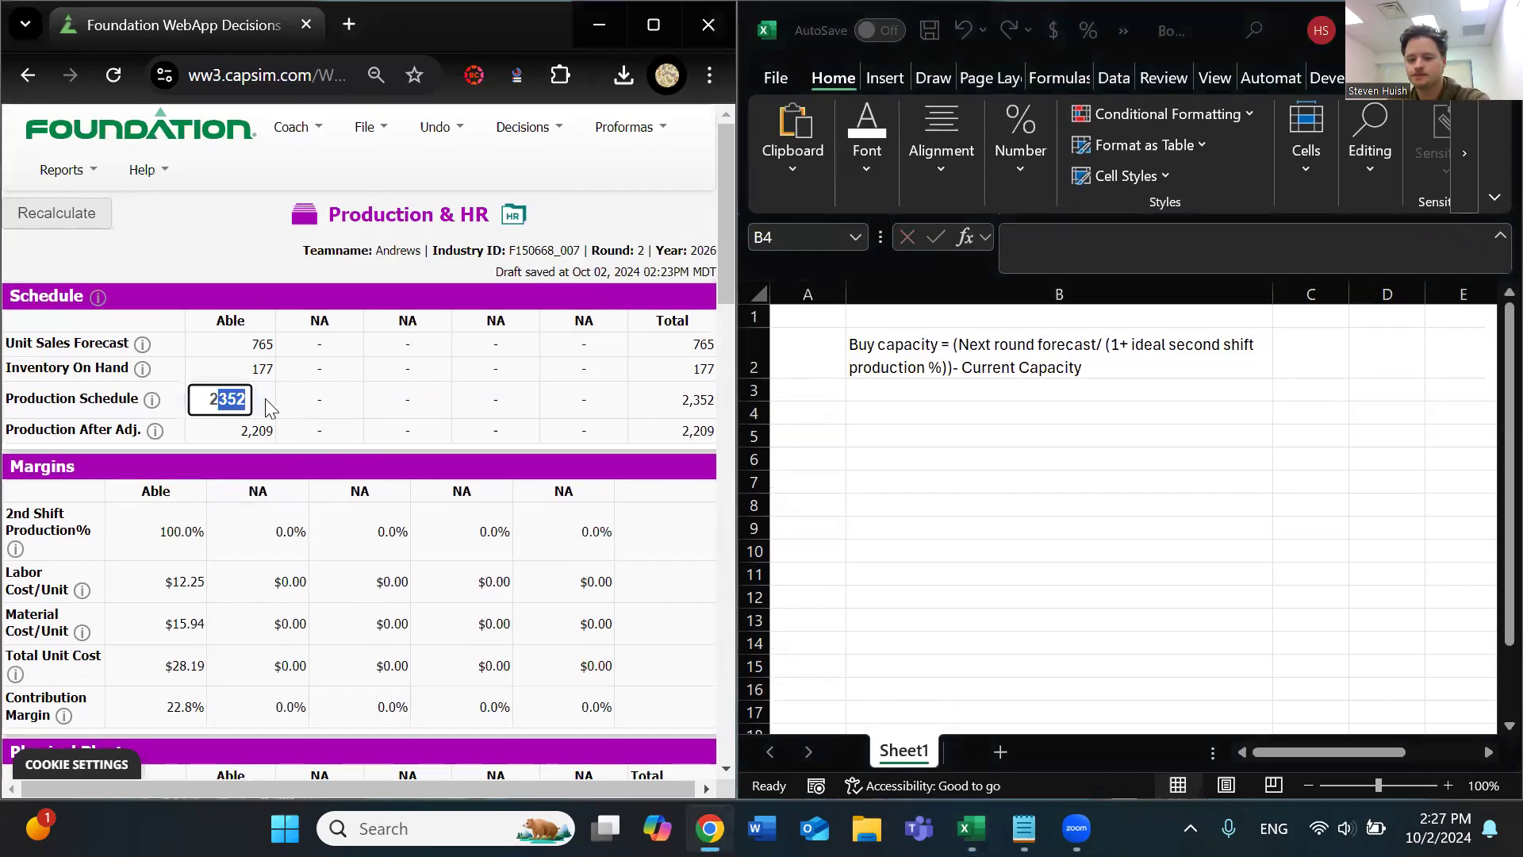
left_click(214, 379)
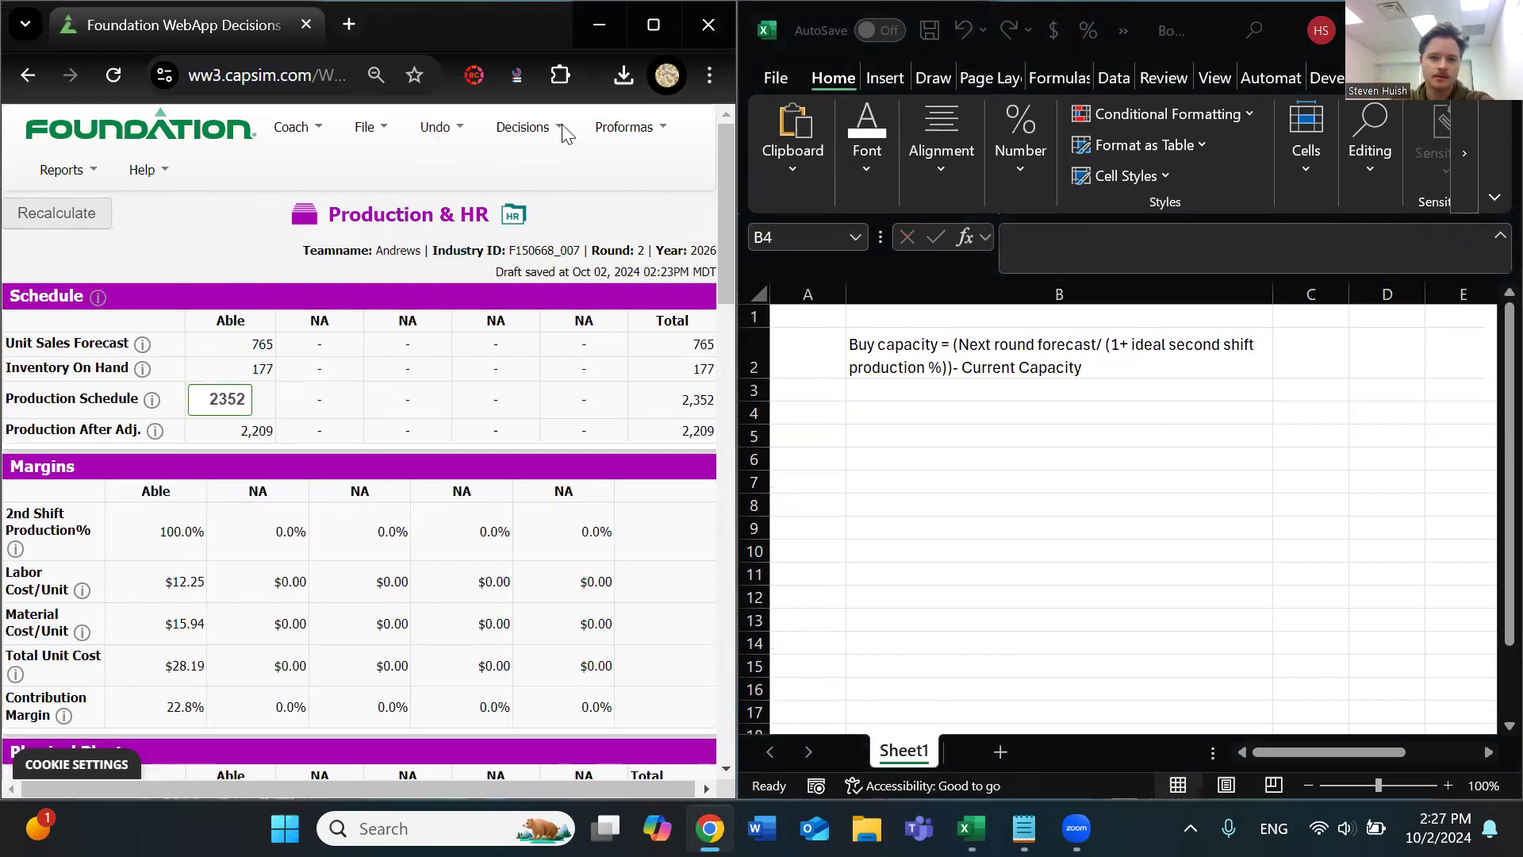
left_click(652, 22)
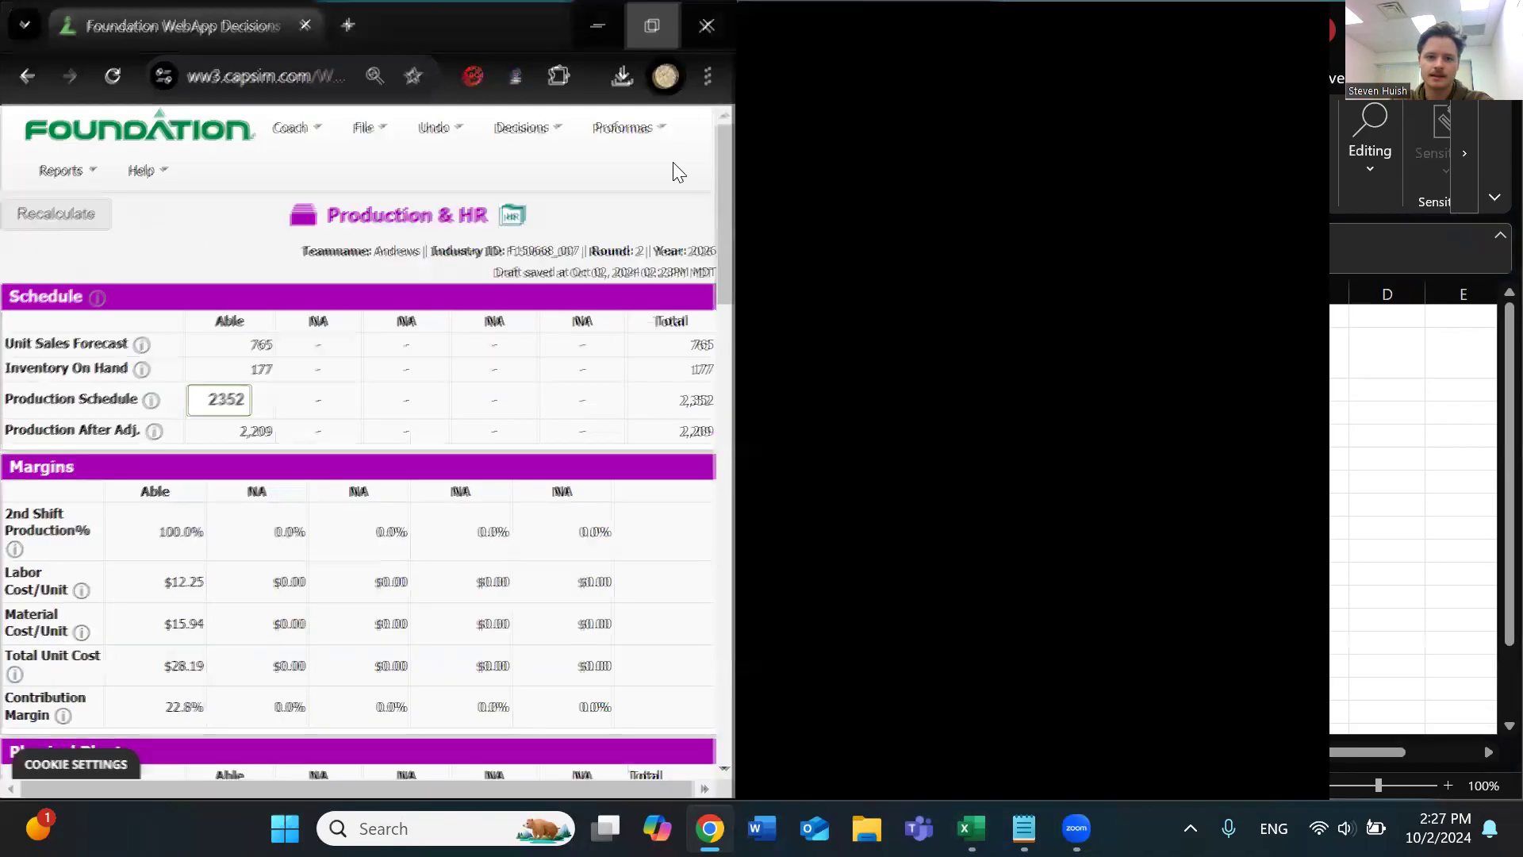
left_click(679, 135)
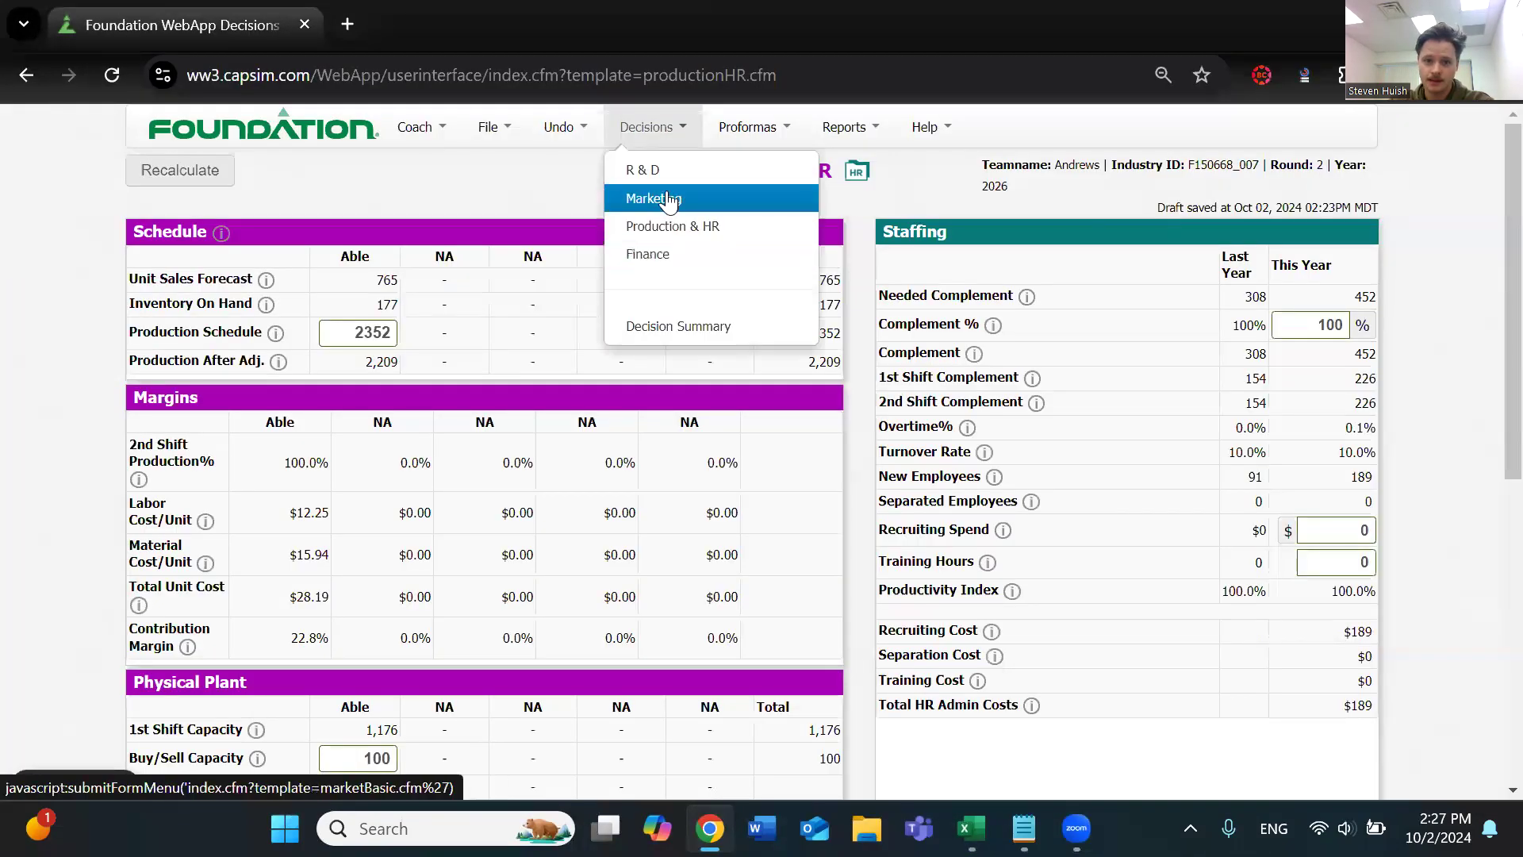
left_click(667, 191)
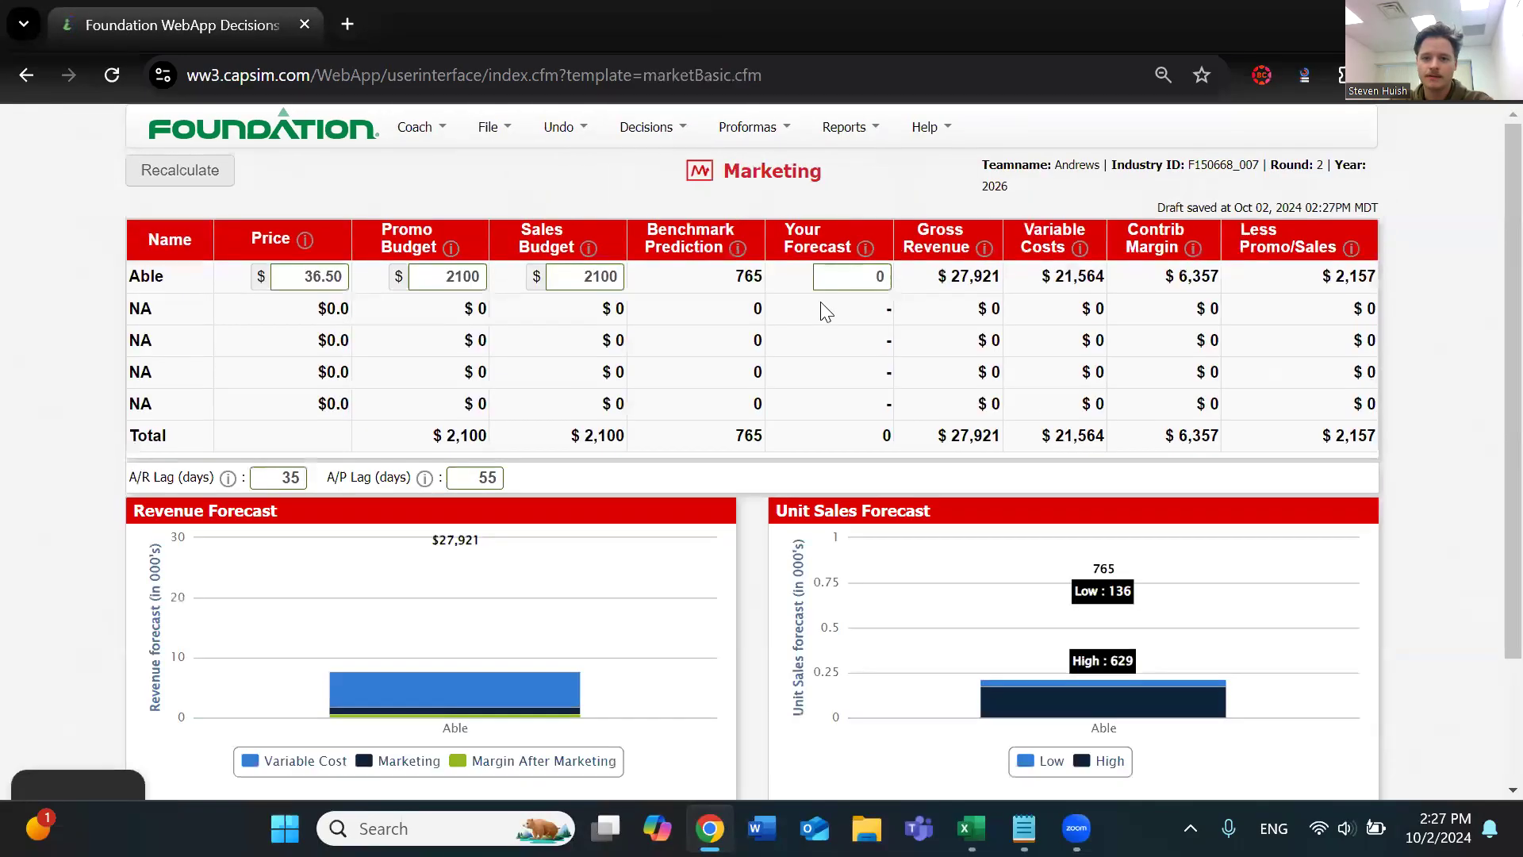
Set Able's Your Forecast value to 2200 and recalculate the Marketing decisions
left_click(879, 278)
type("2200")
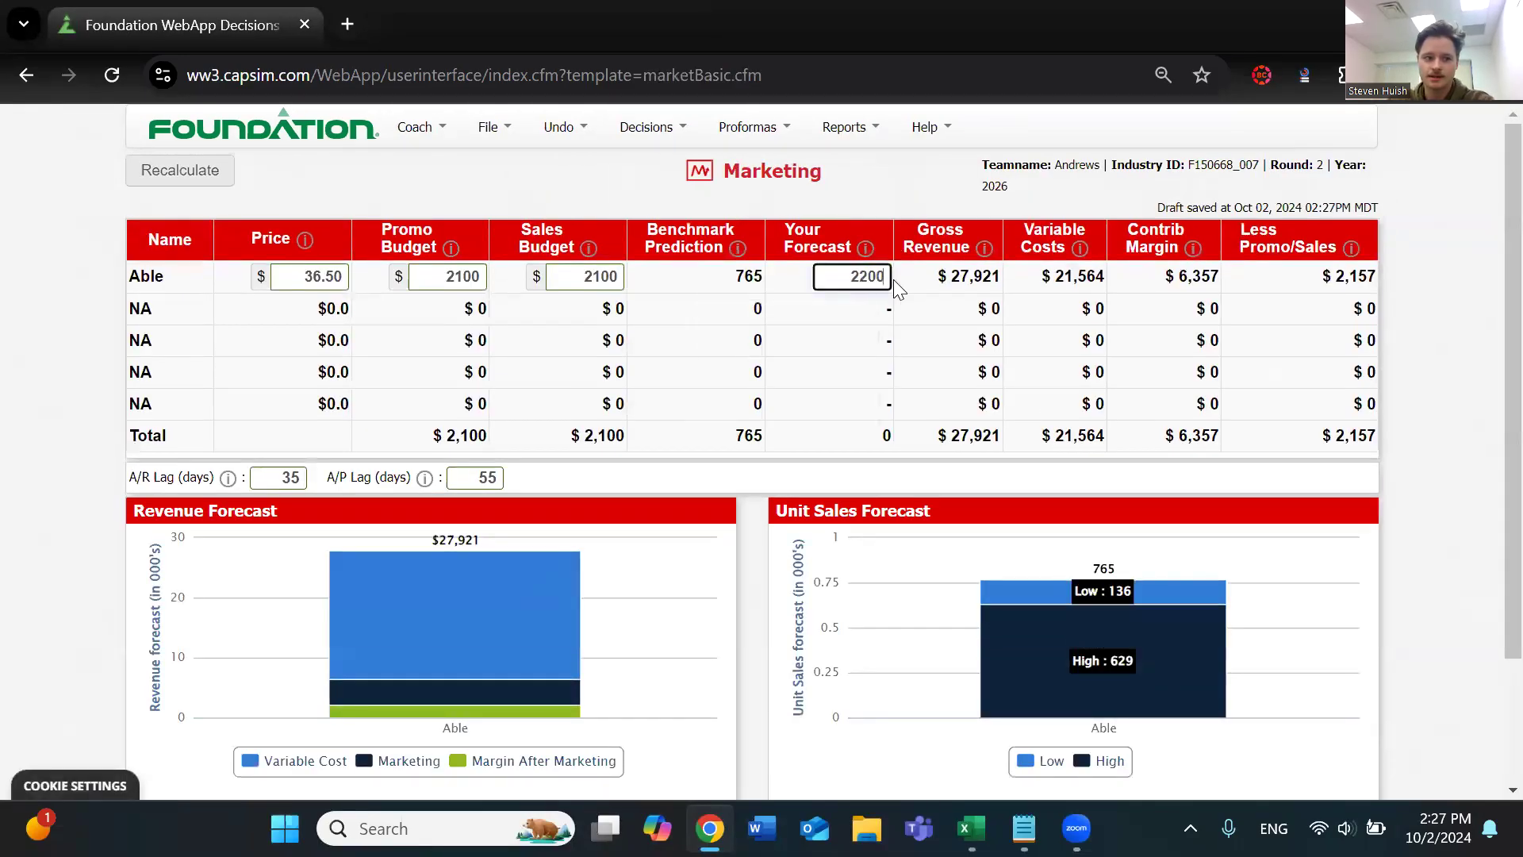
left_click(166, 168)
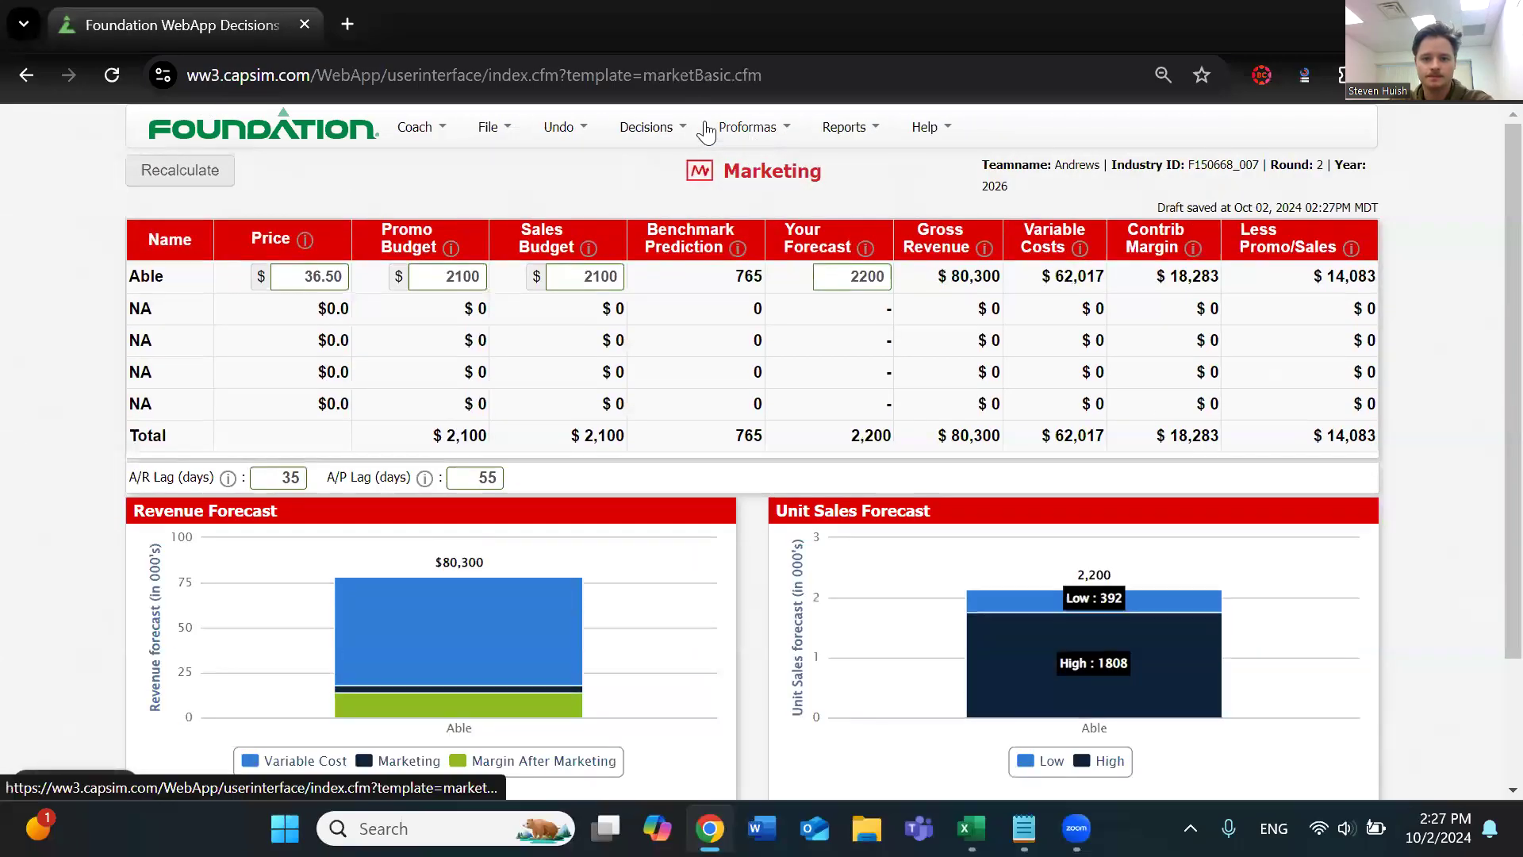
Open the Production decisions, check Able's Unit Sales Forecast, and place Foundation side by side with the Excel workbook
left_click(649, 127)
left_click(692, 224)
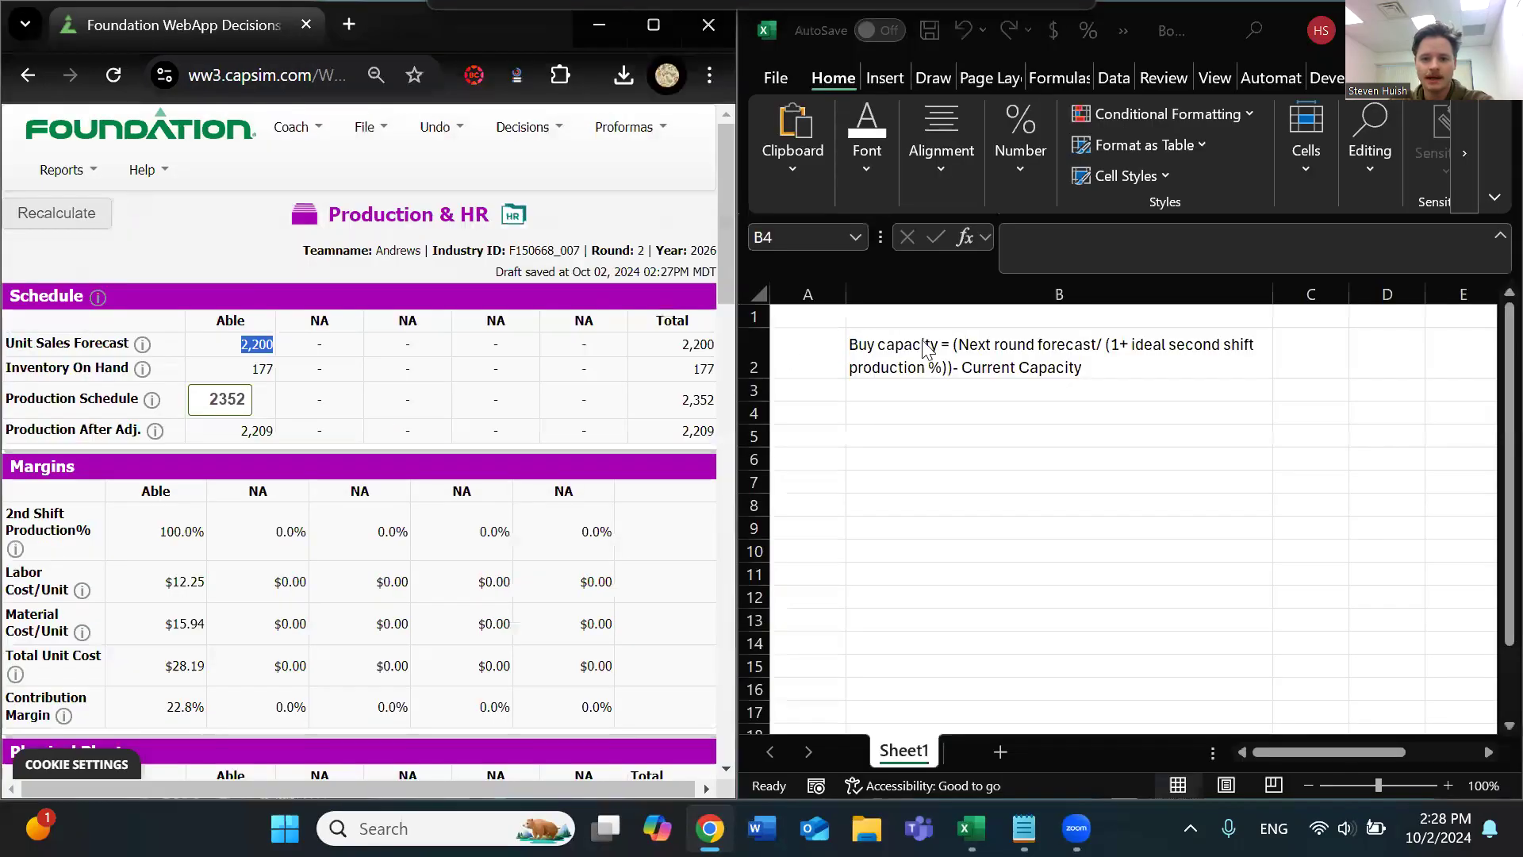
left_click(932, 349)
left_click(973, 340)
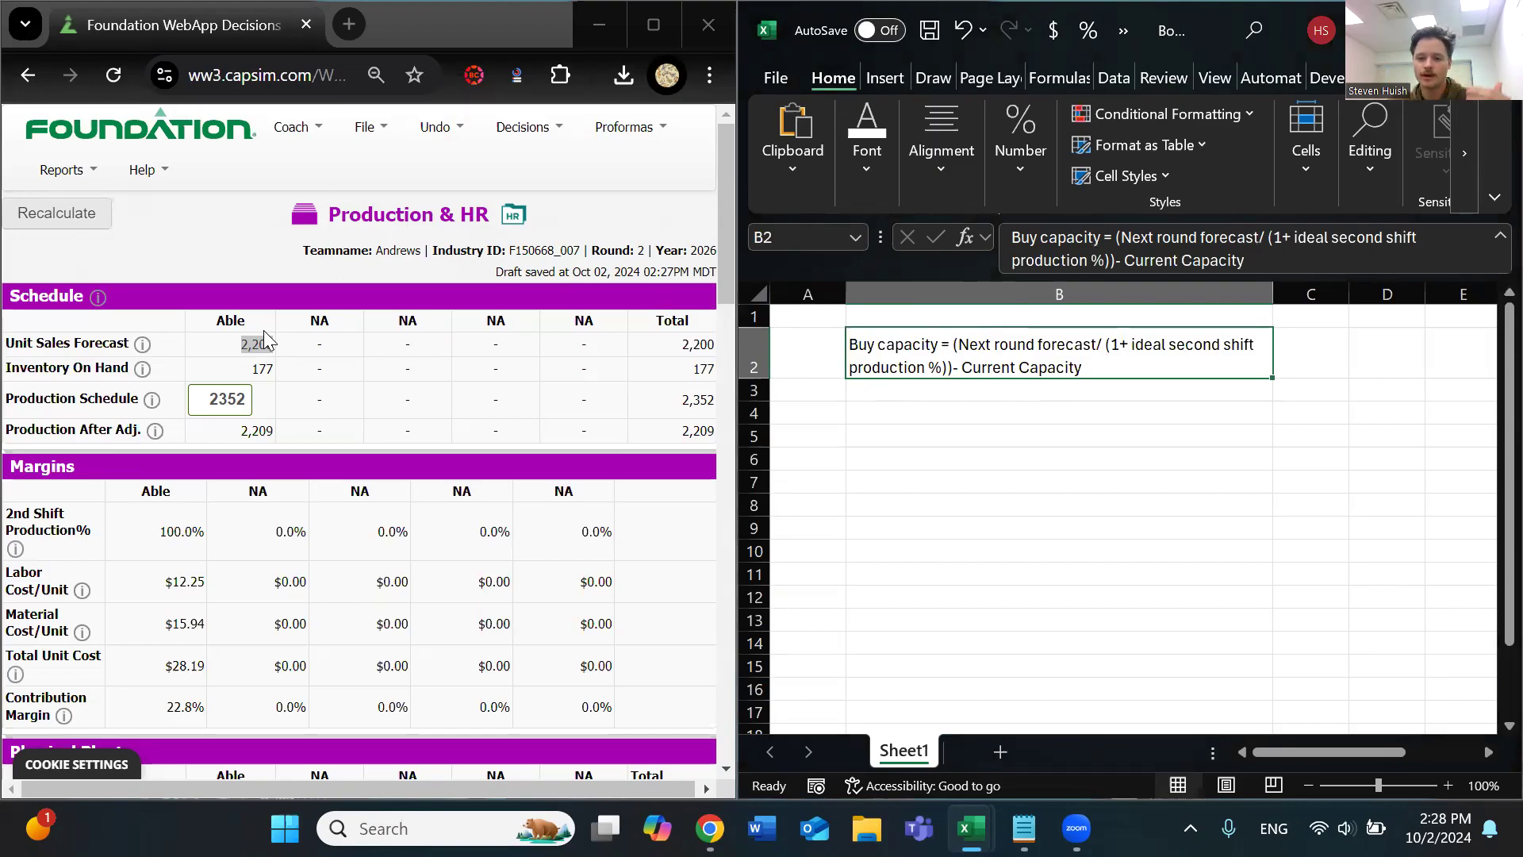
Label cell B4 "Next Round Forecast" below the buy-capacity formula in Excel
left_click(901, 429)
left_click(884, 412)
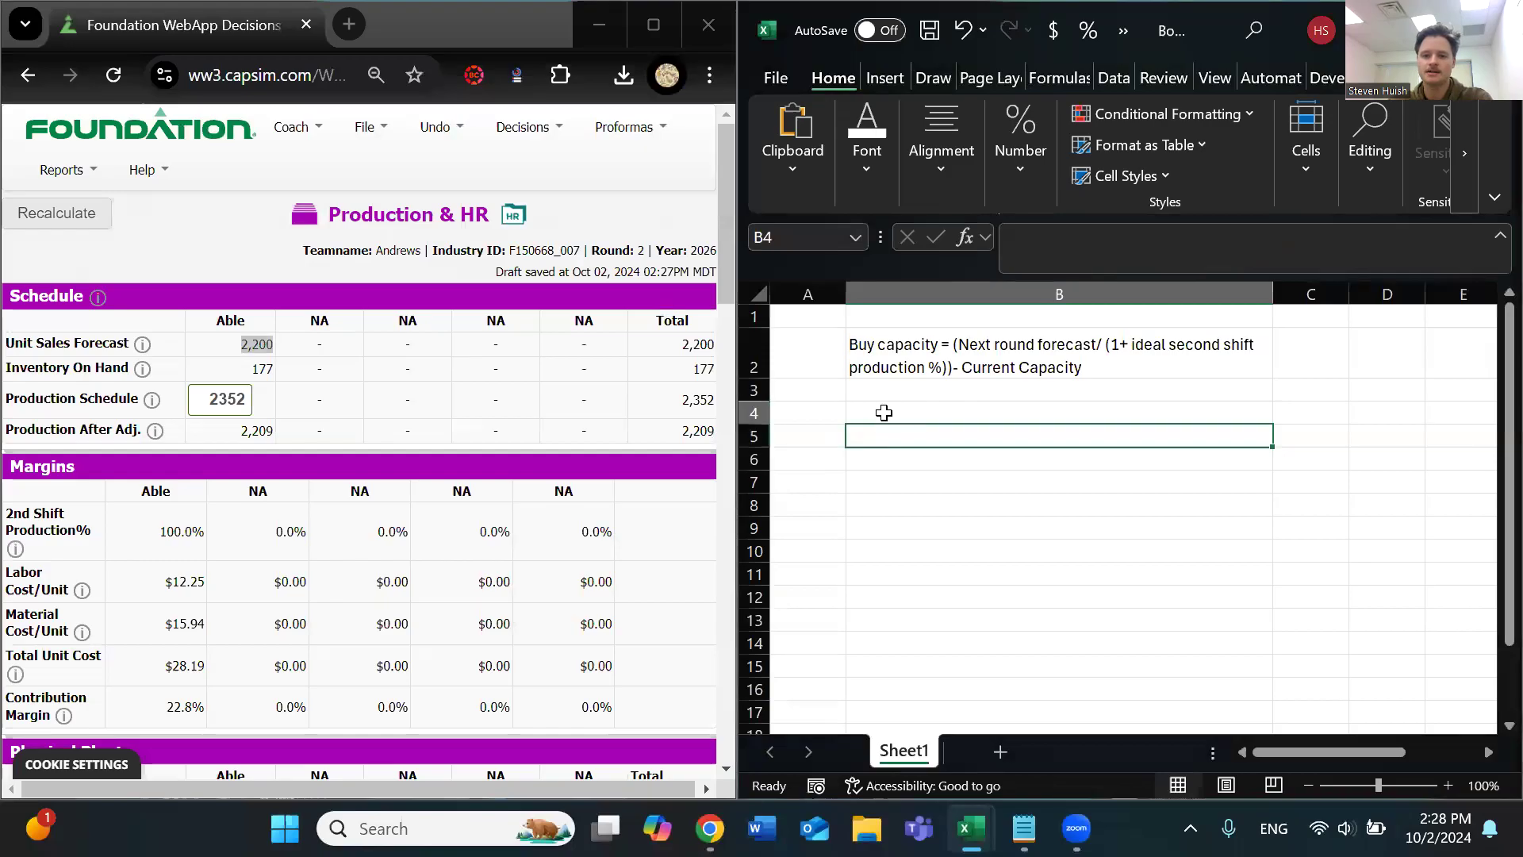
left_click(820, 416)
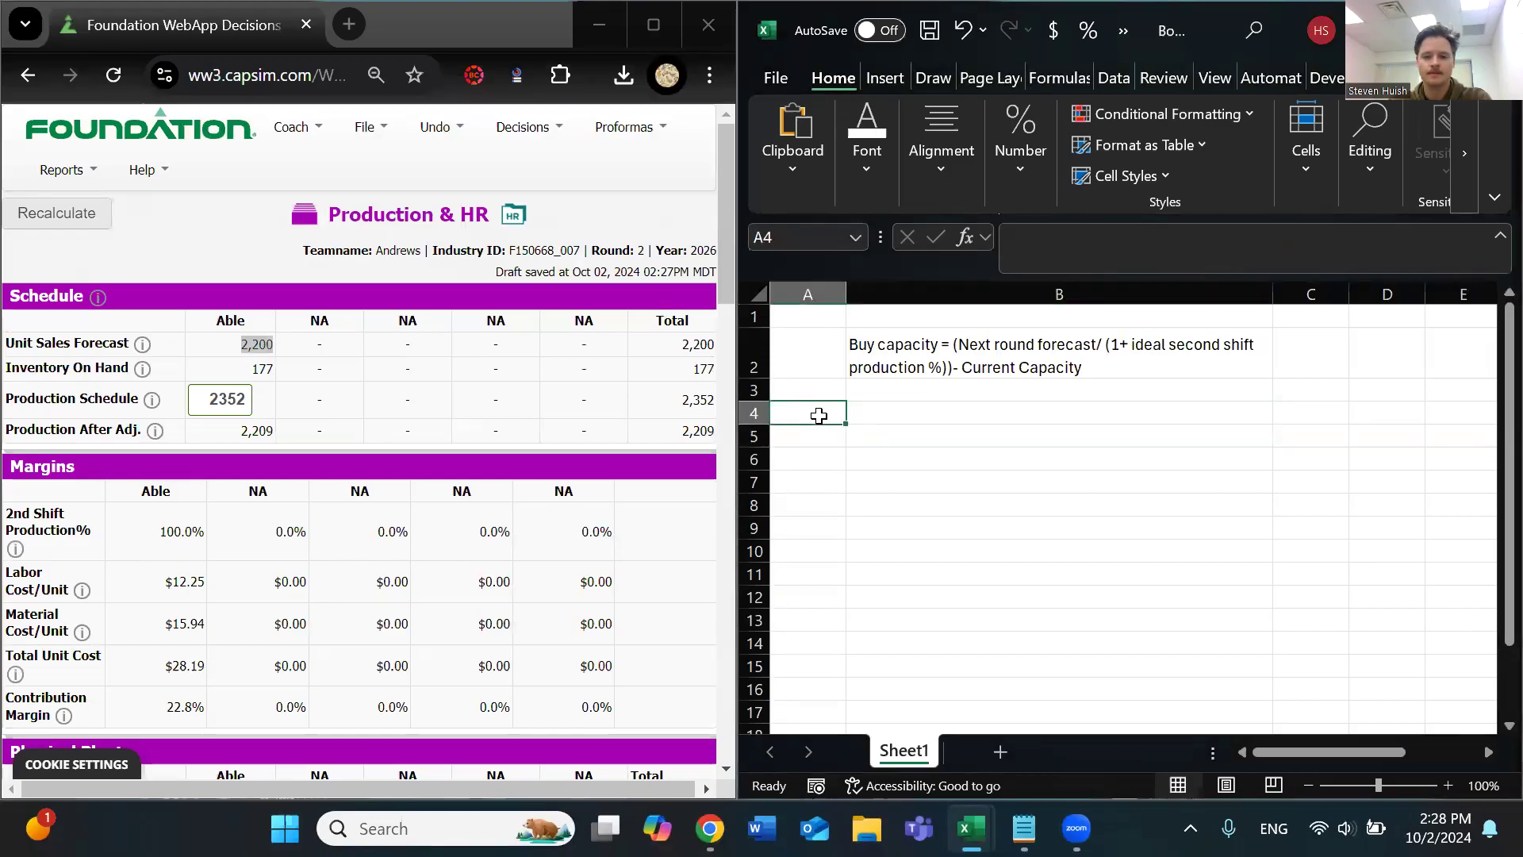
left_click(863, 414)
type("N")
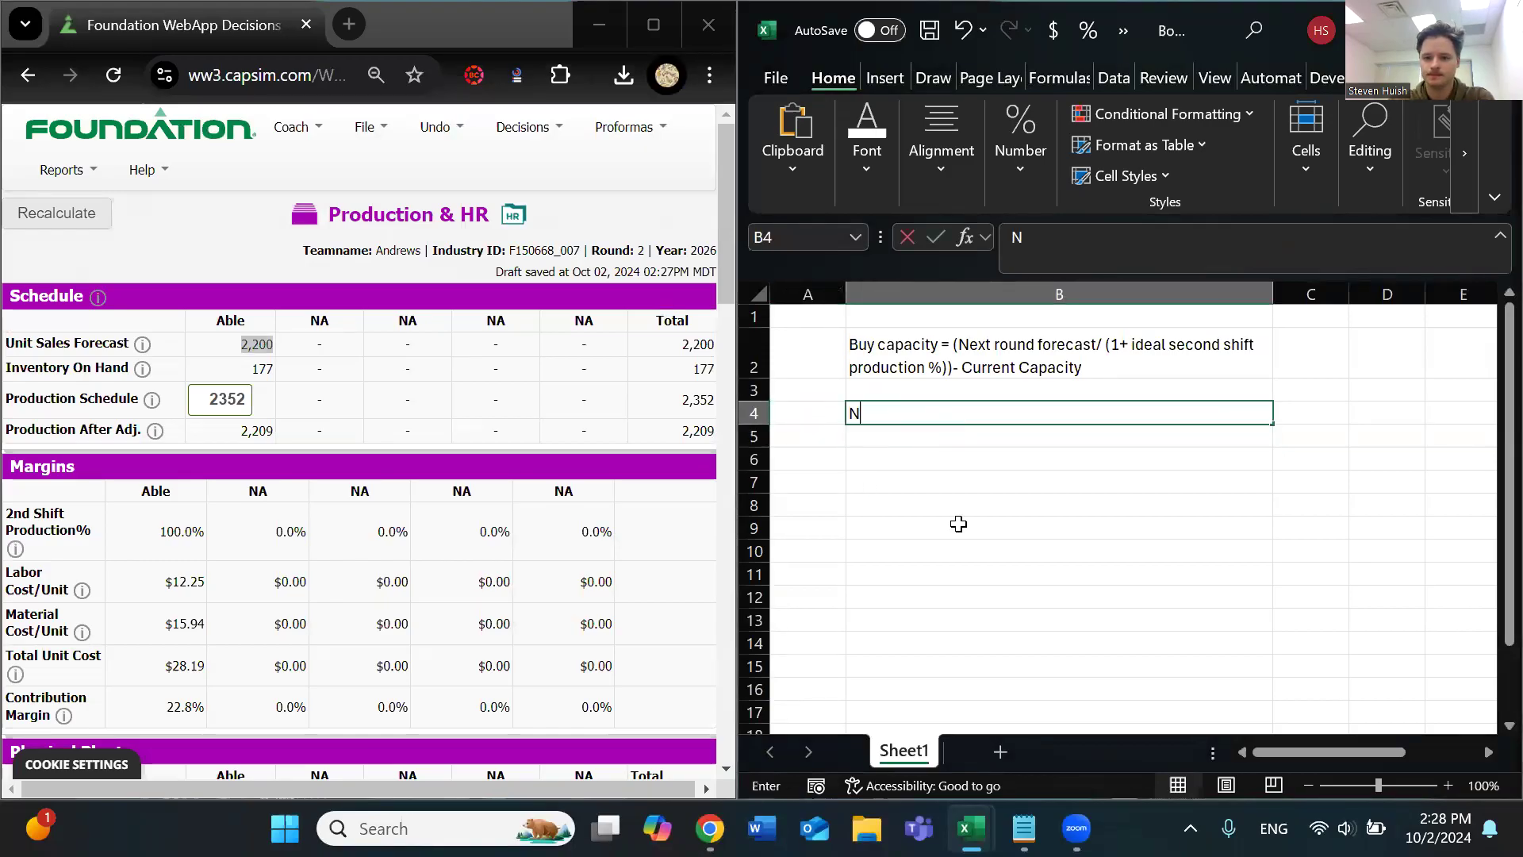
type("ext ROun")
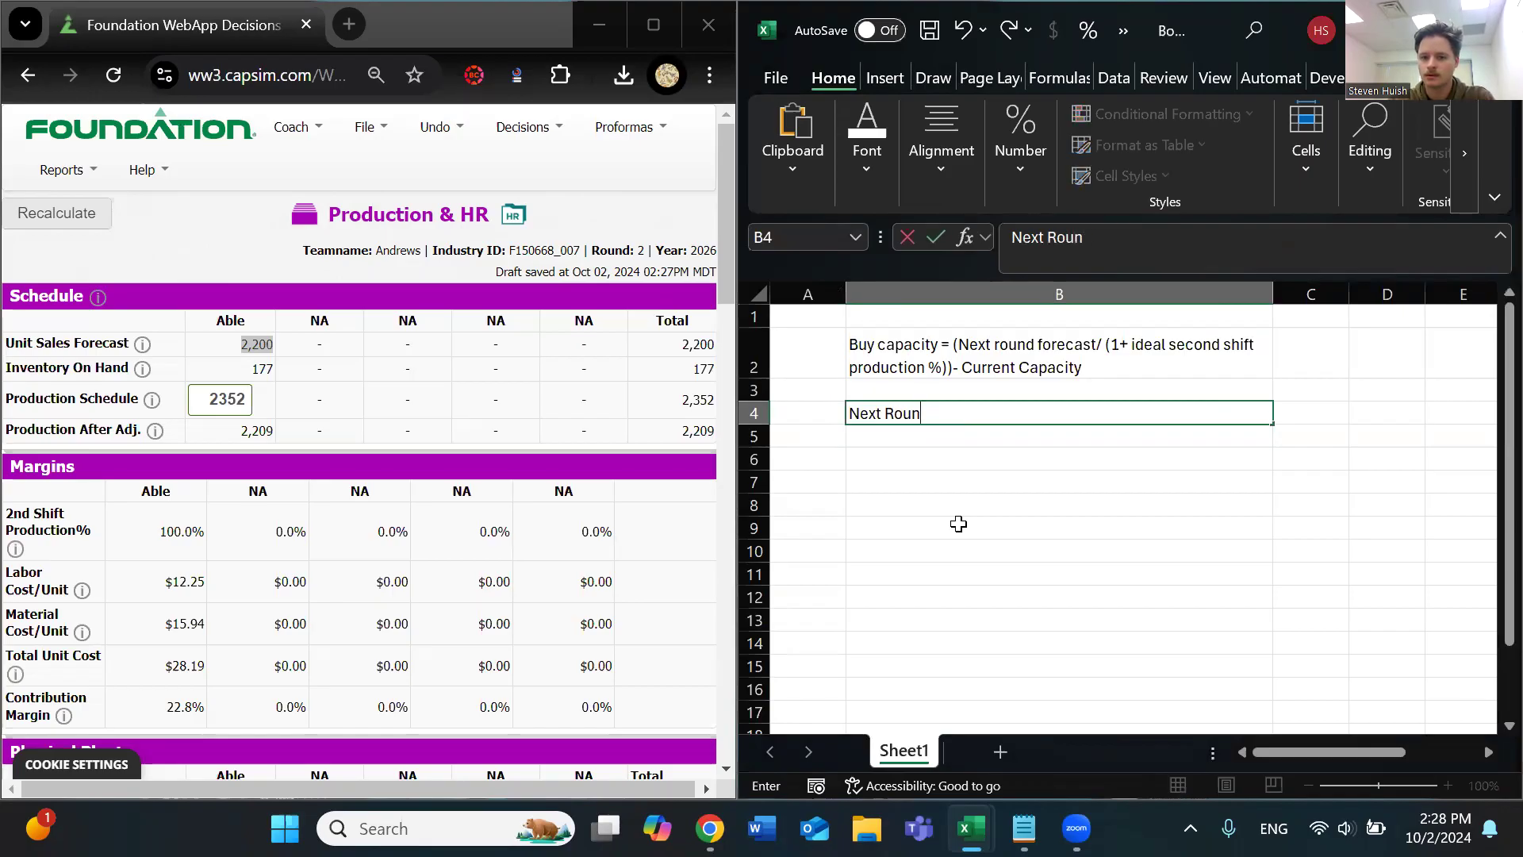
type("d FOre")
key("BackSpace")
key("BackSpace")
key("BackSpace")
type("orecast")
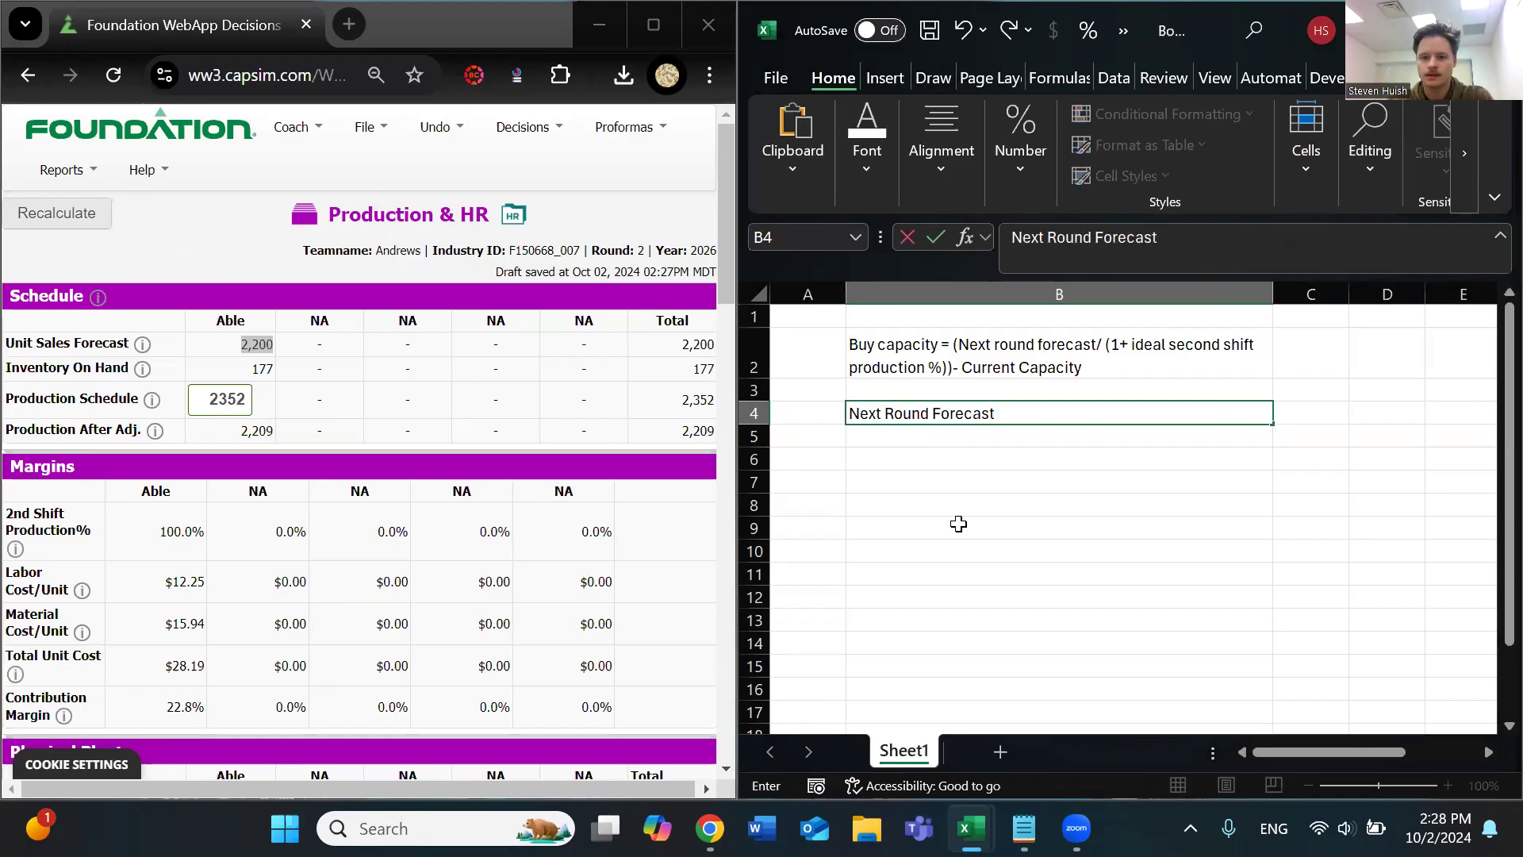
key("Tab")
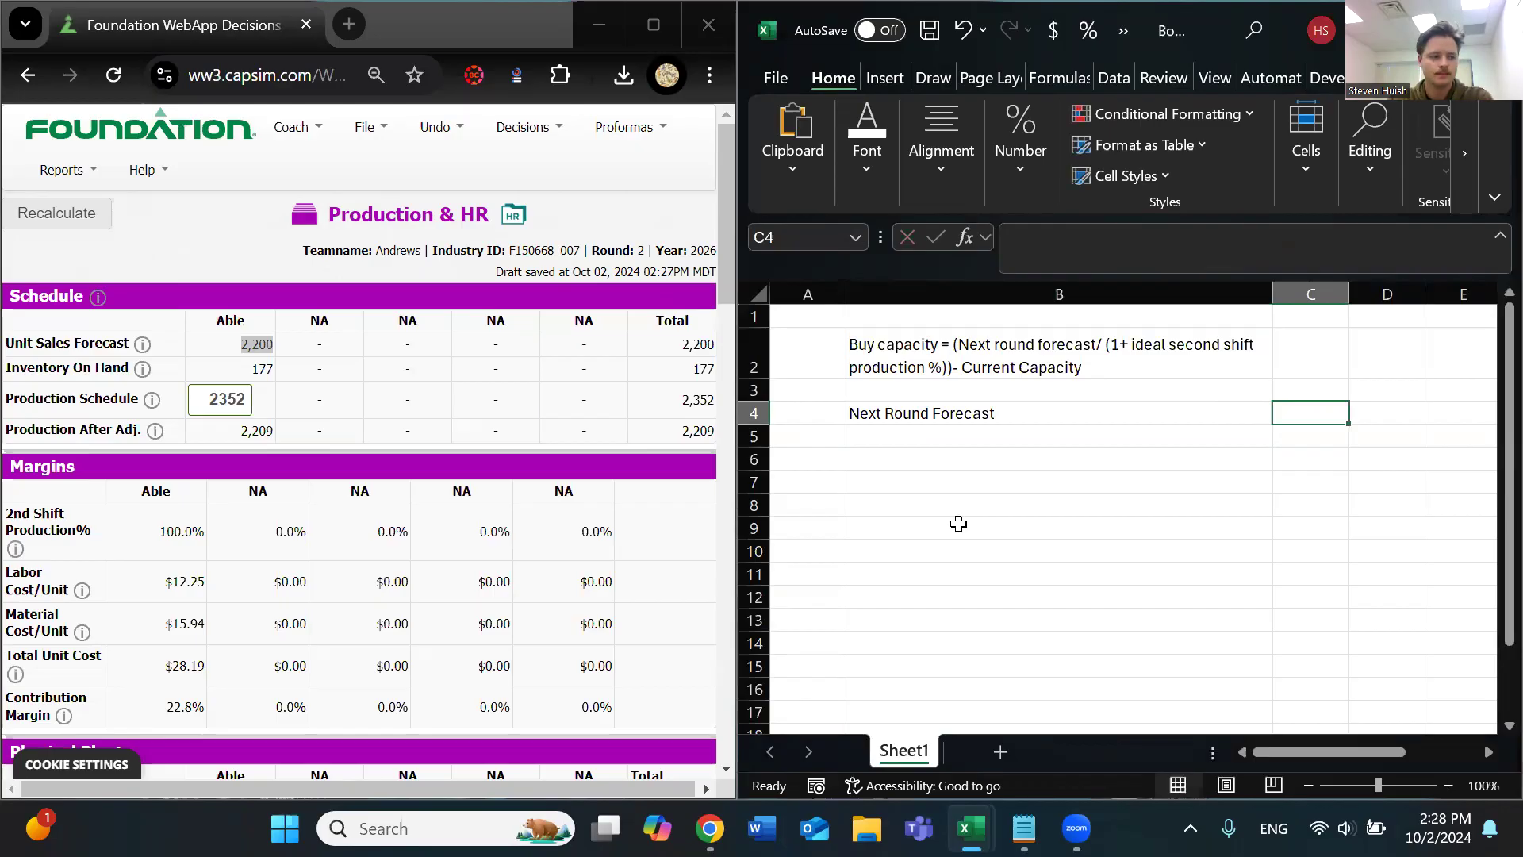
Enter 2300 as the next round forecast value in cell C4
type("2300")
key("Return")
key("Up")
key("Left")
key("Down")
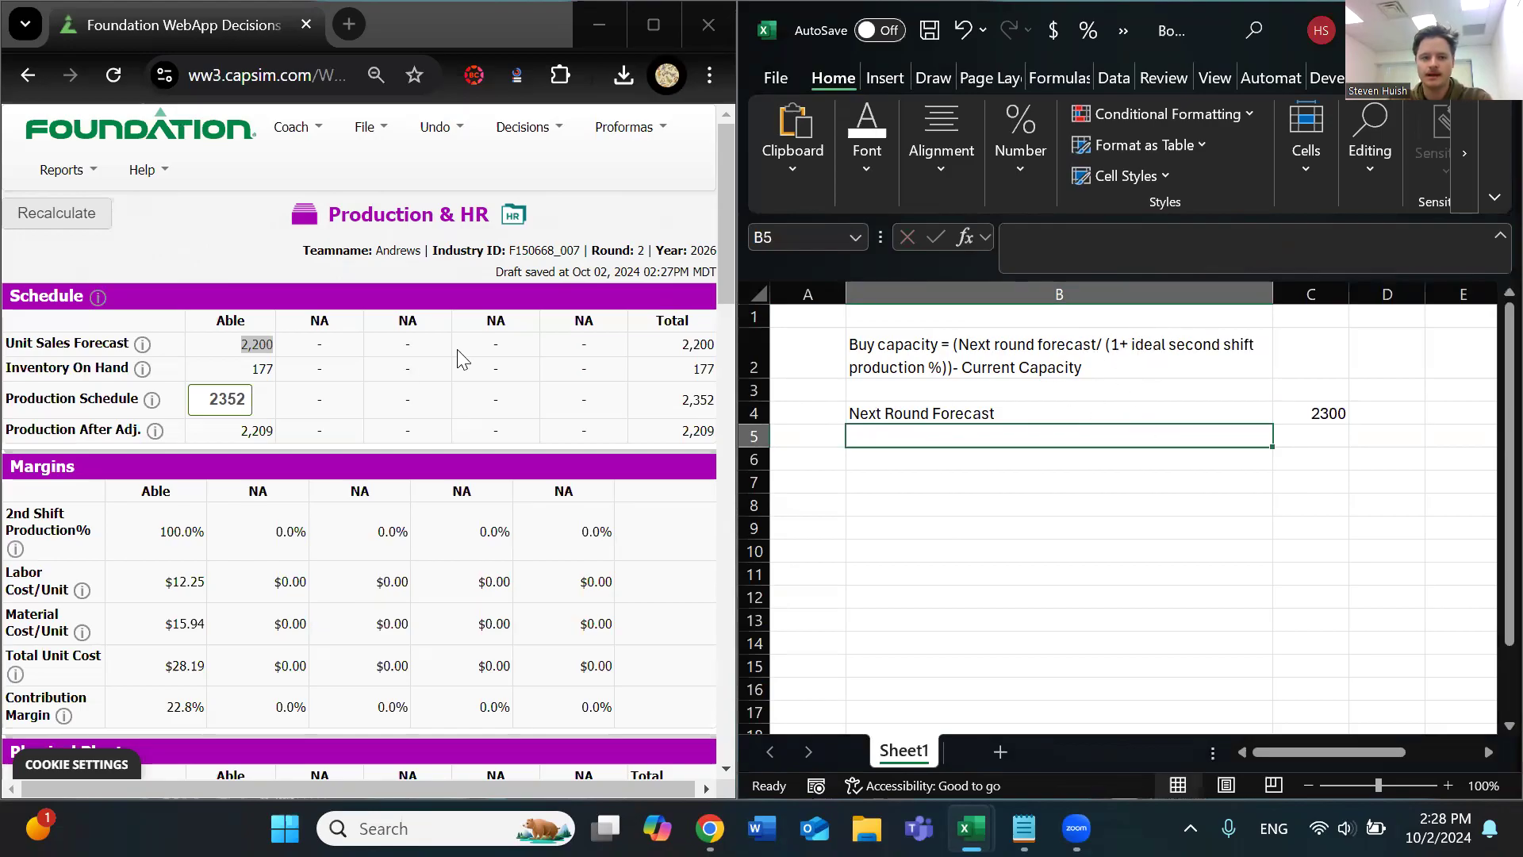
Check Able's 2nd Shift Production% in Foundation, then enter 70 in cell C5 and apply the Percentage format
left_click_drag(167, 530, 160, 530)
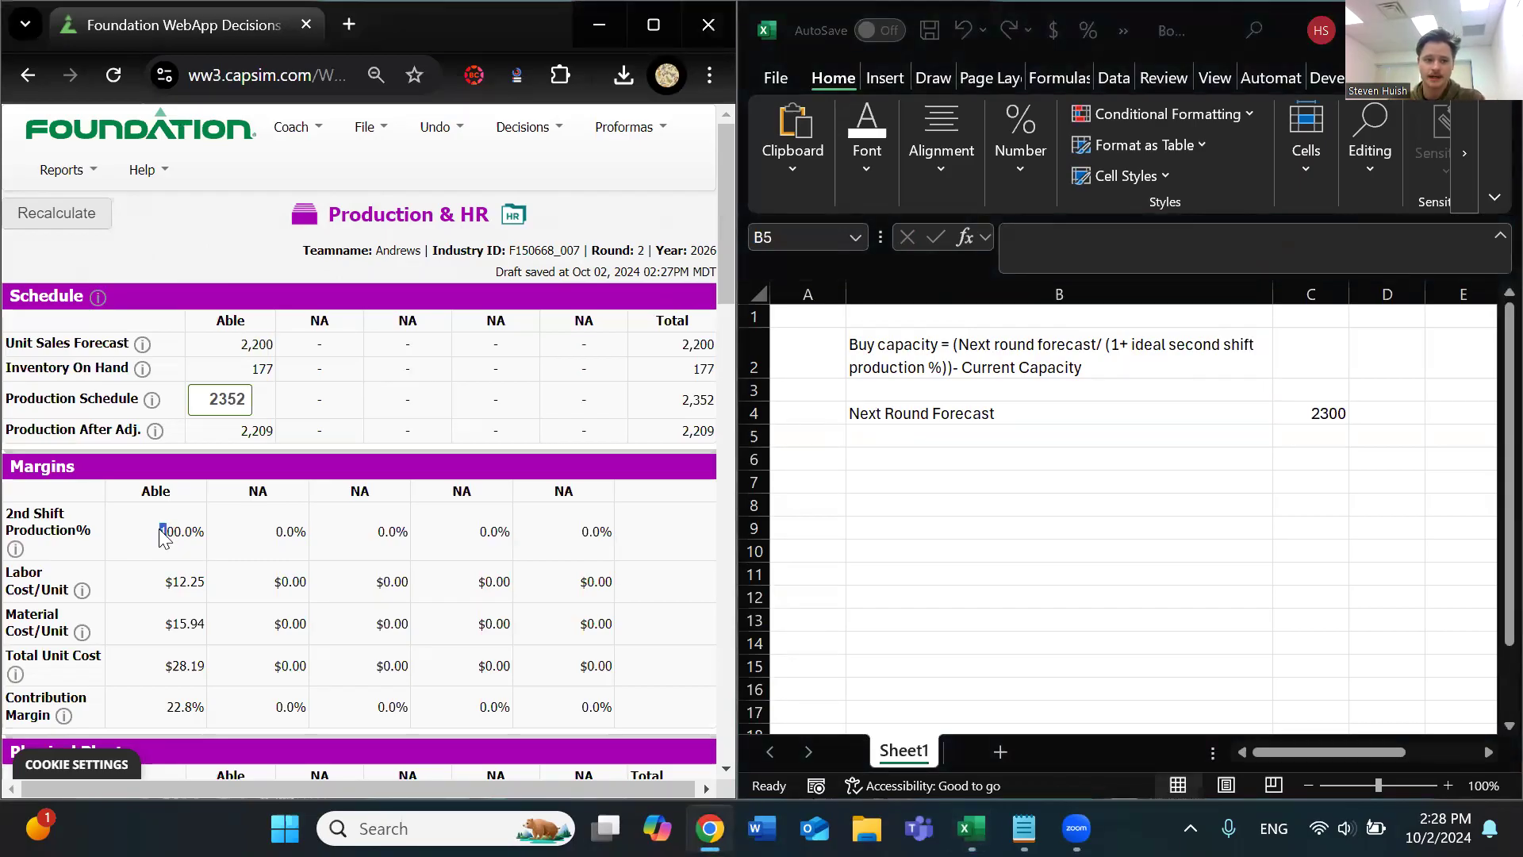
left_click_drag(160, 530, 207, 530)
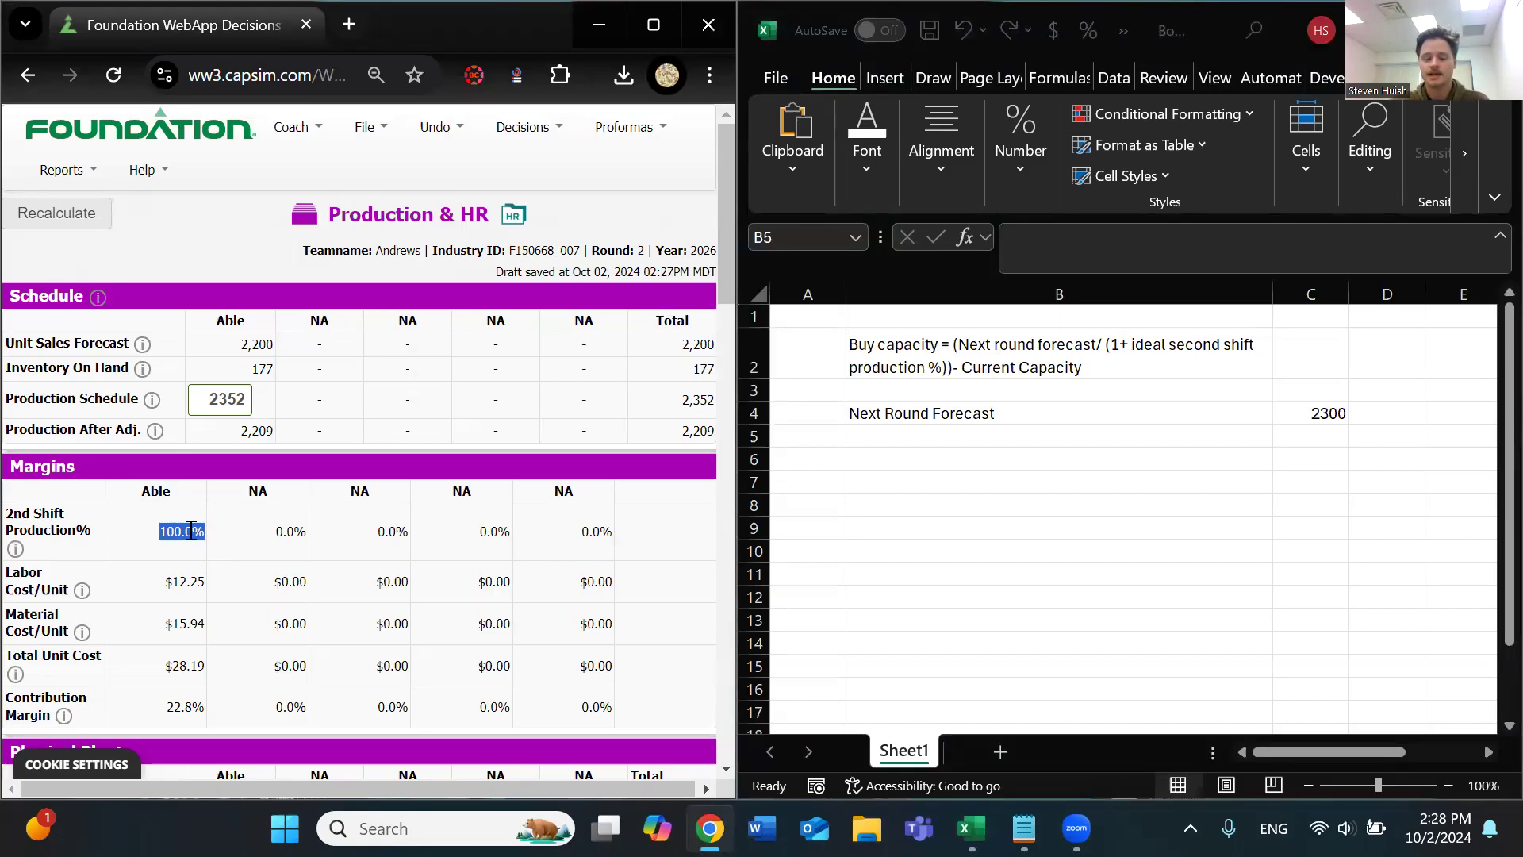
left_click(1307, 432)
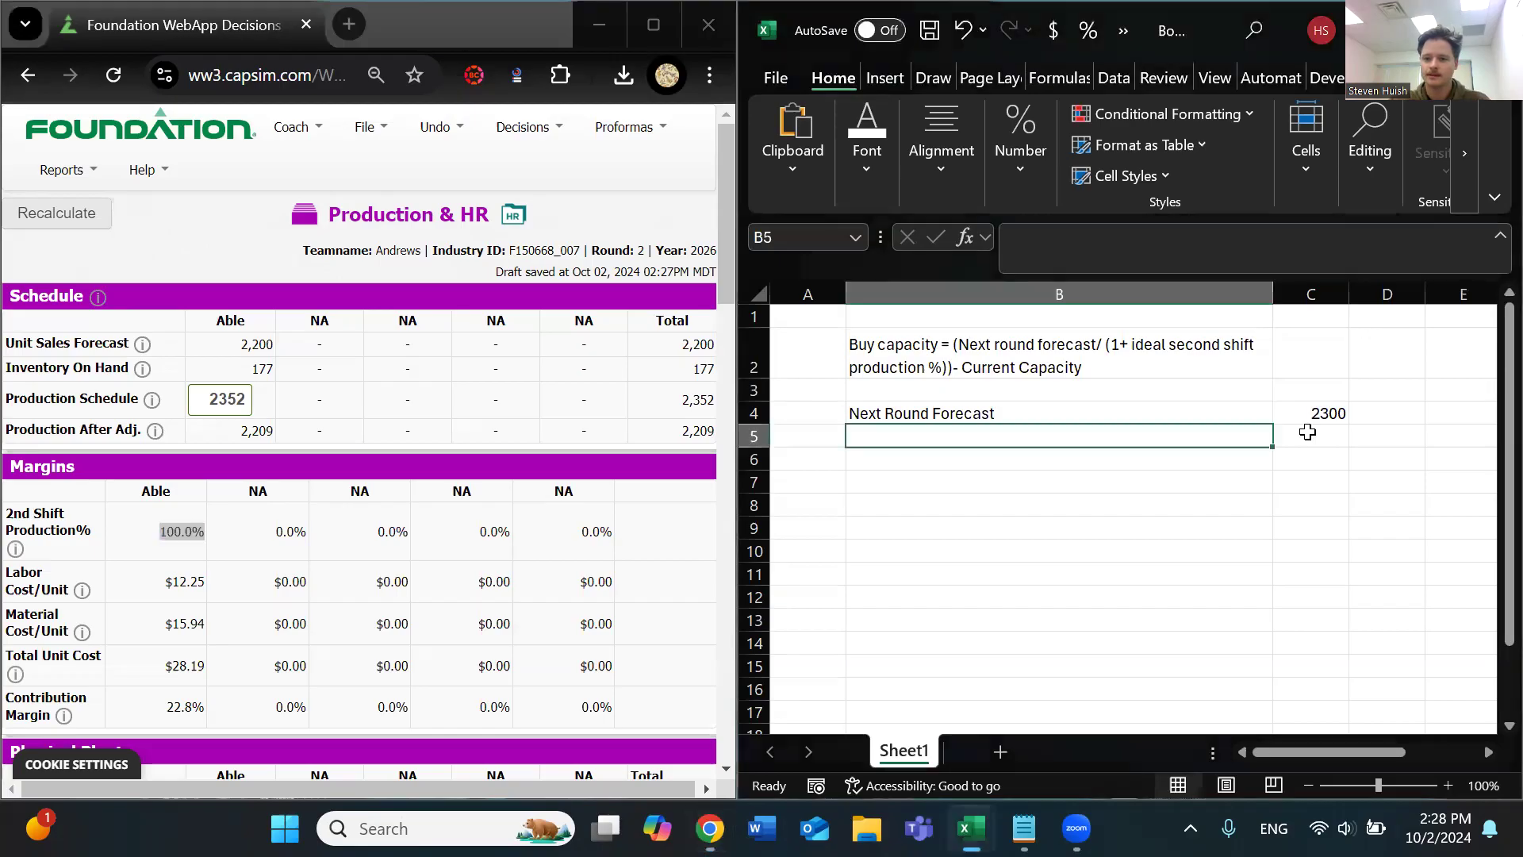
left_click(1308, 432)
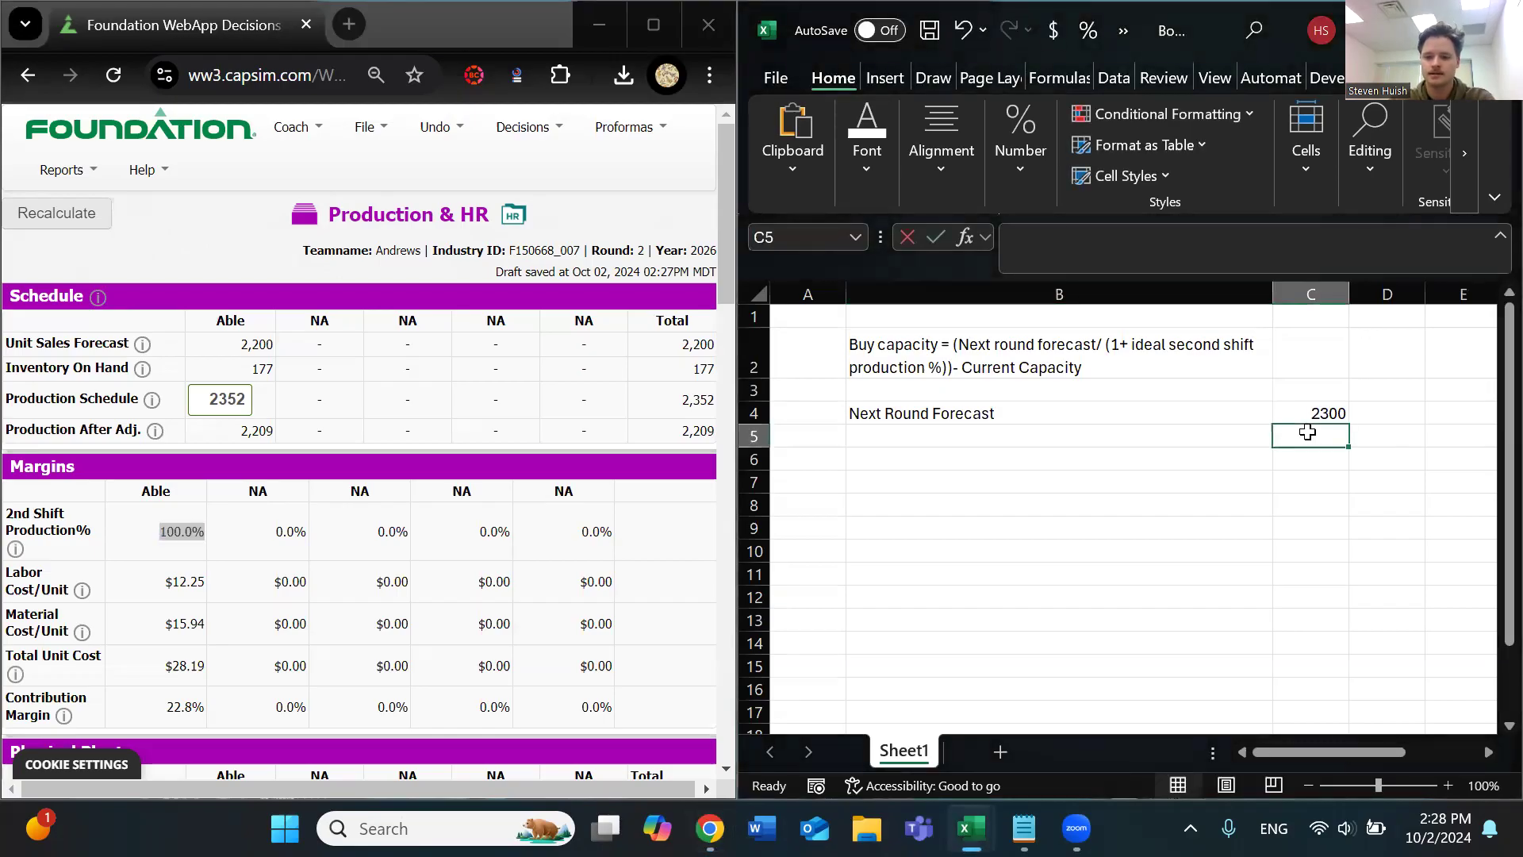
type("70")
key("Return")
left_click(1312, 431)
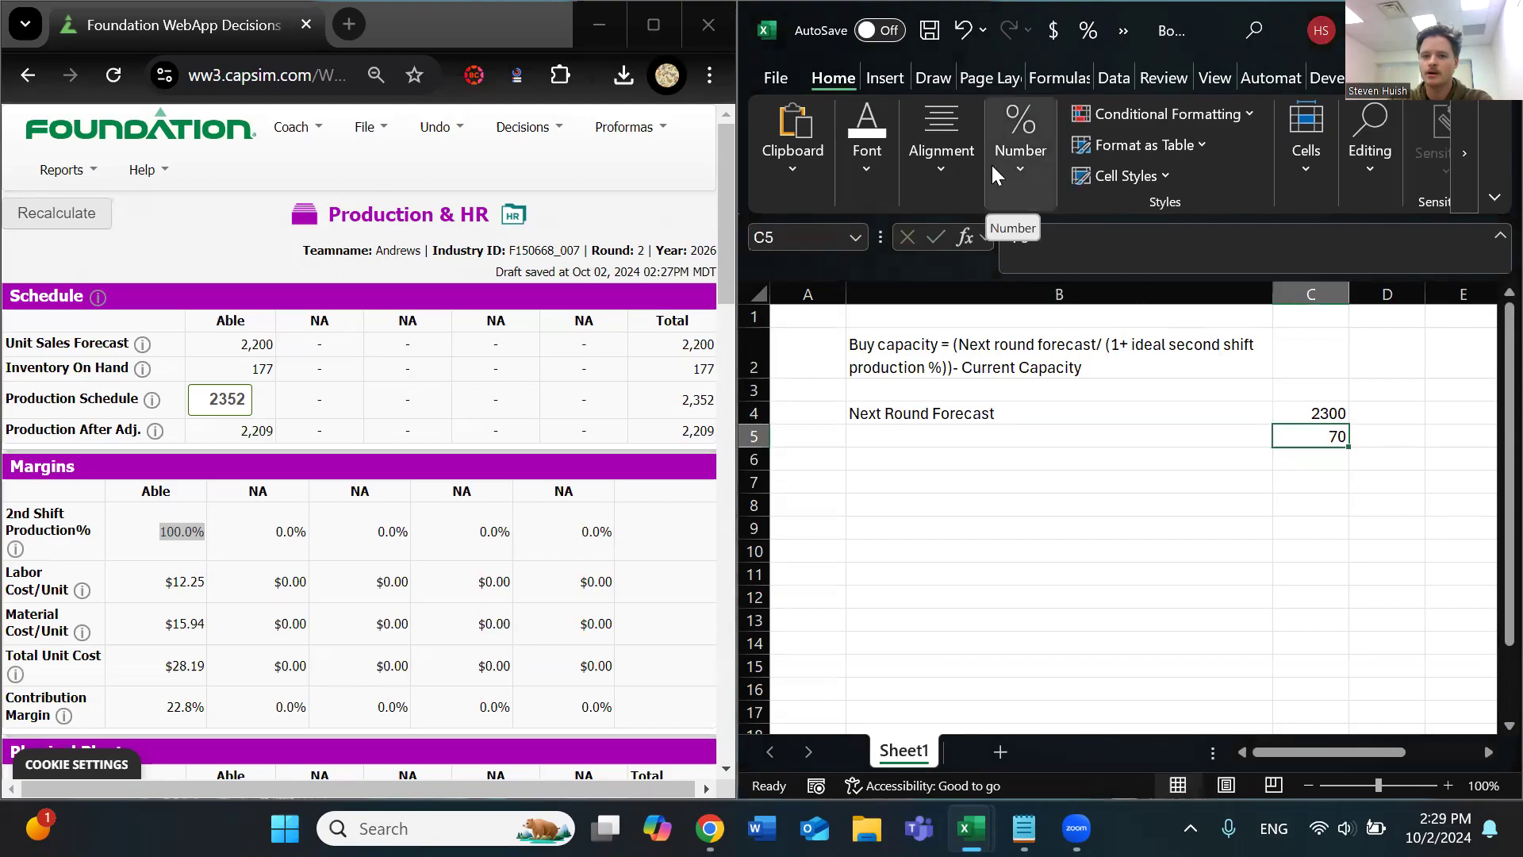
left_click(1031, 168)
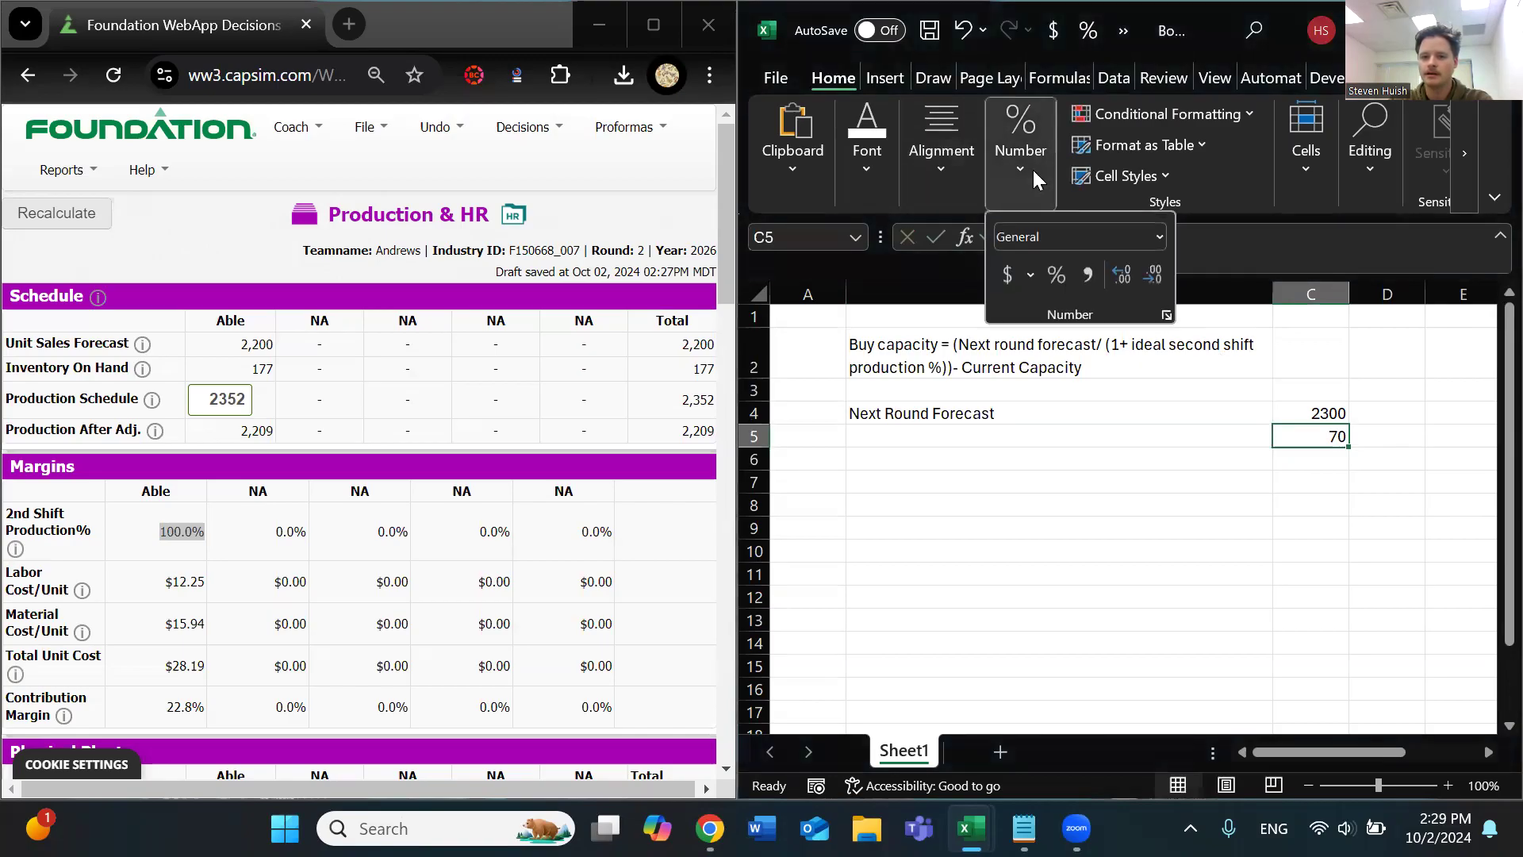
left_click(1058, 275)
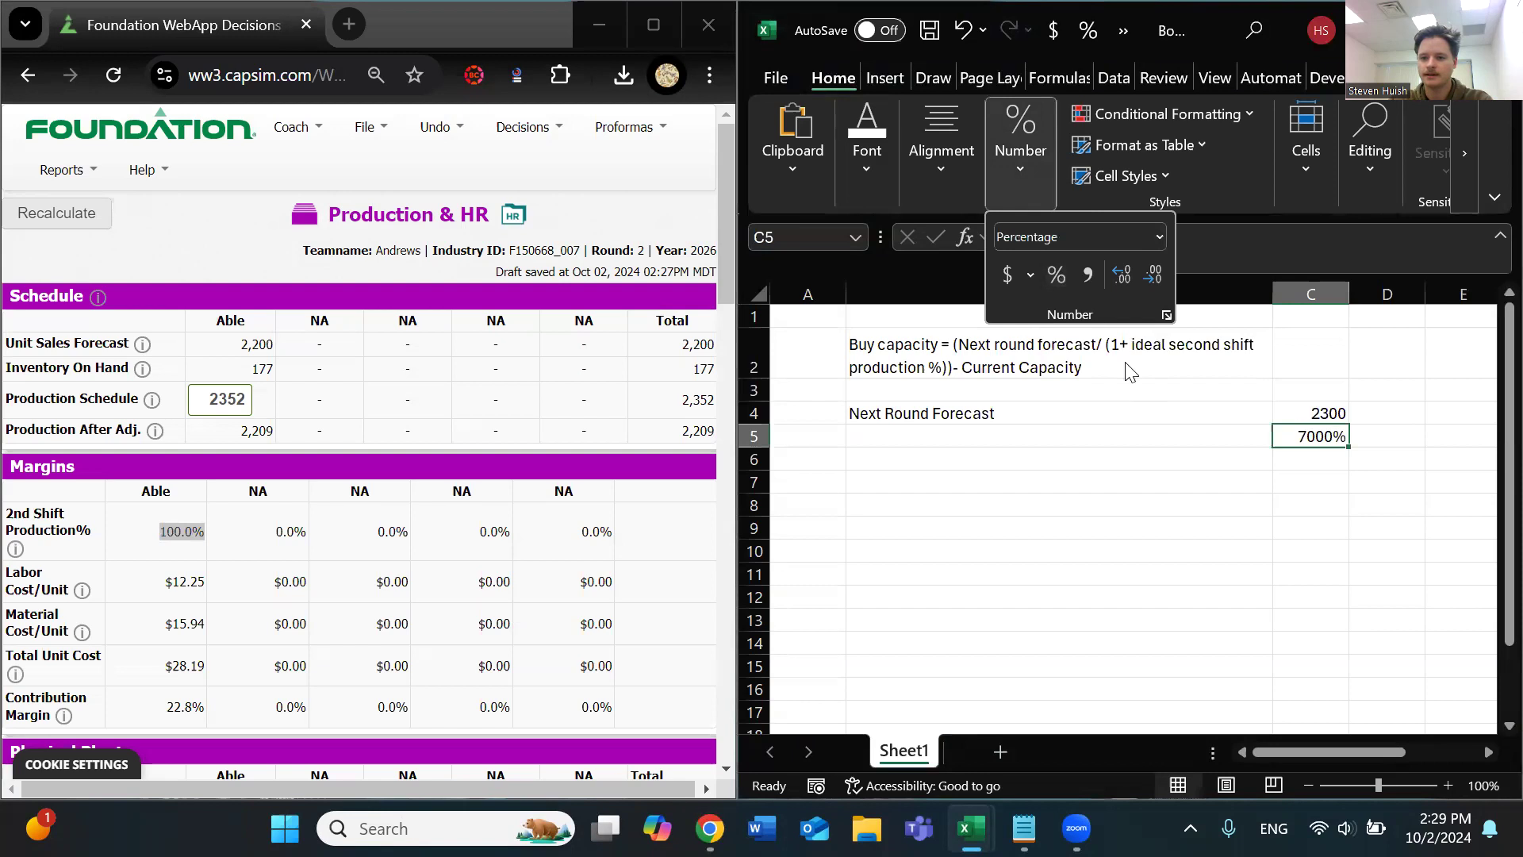
Correct the value in cell C5 to 70%
left_click(1307, 432)
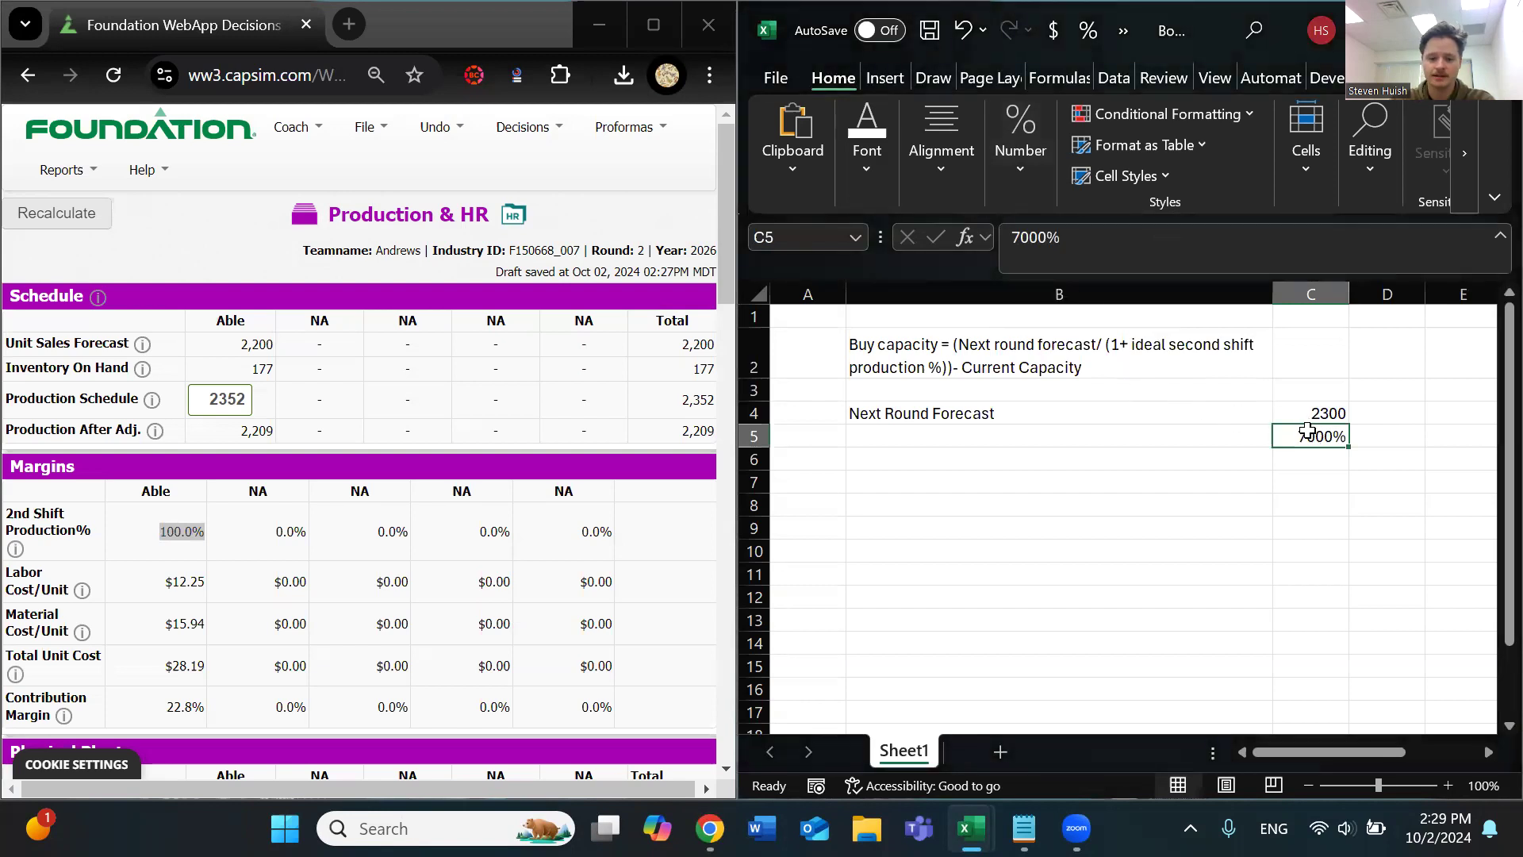
type("70%")
key("Return")
left_click(1309, 432)
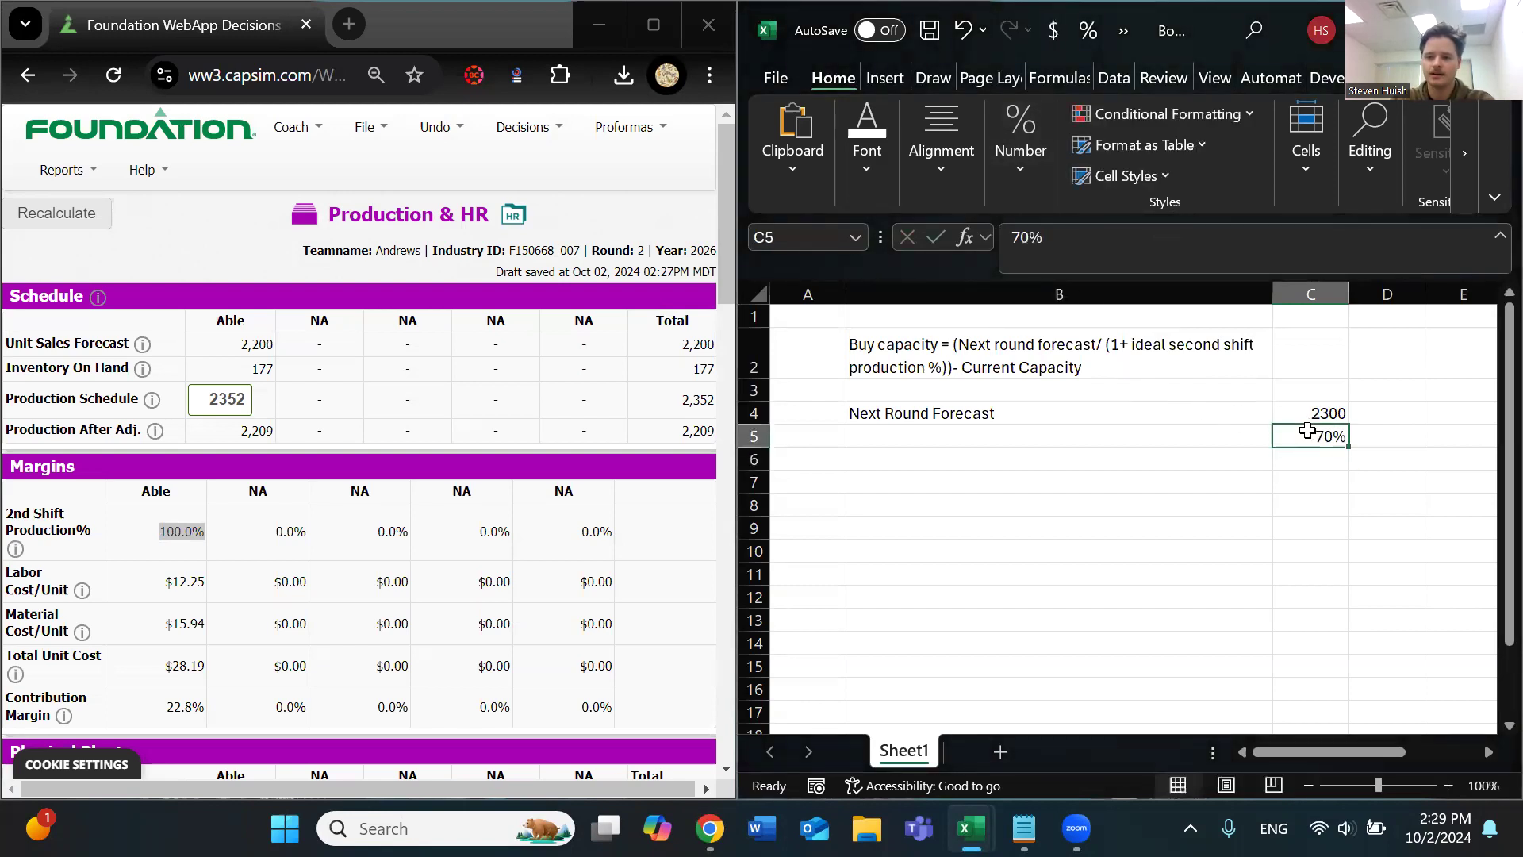
Label cell B5 "% Second Shift (0-80%)"
left_click(1145, 432)
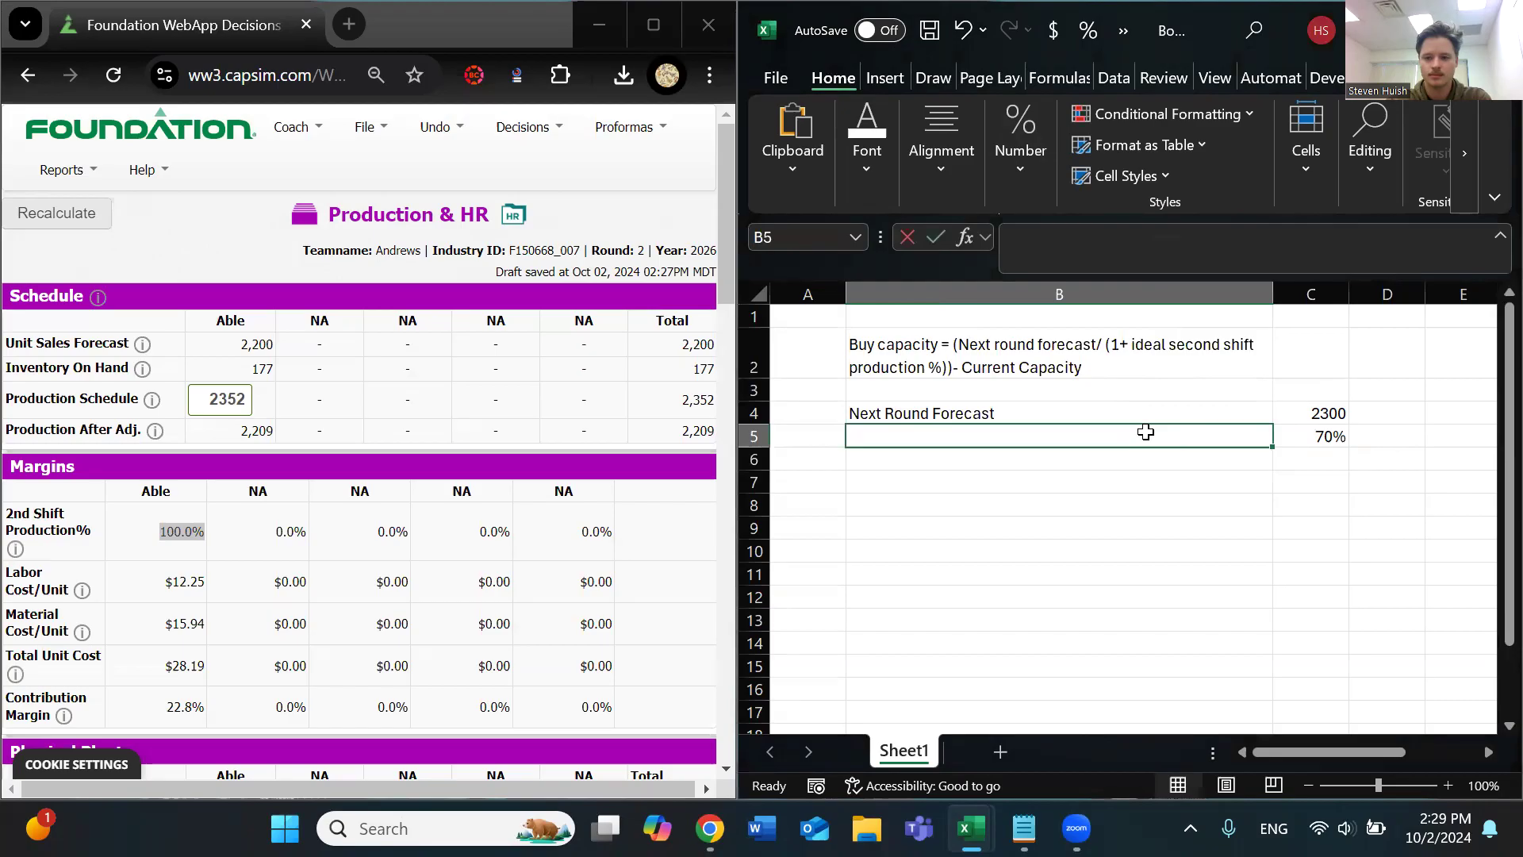
type("% Second Shift (")
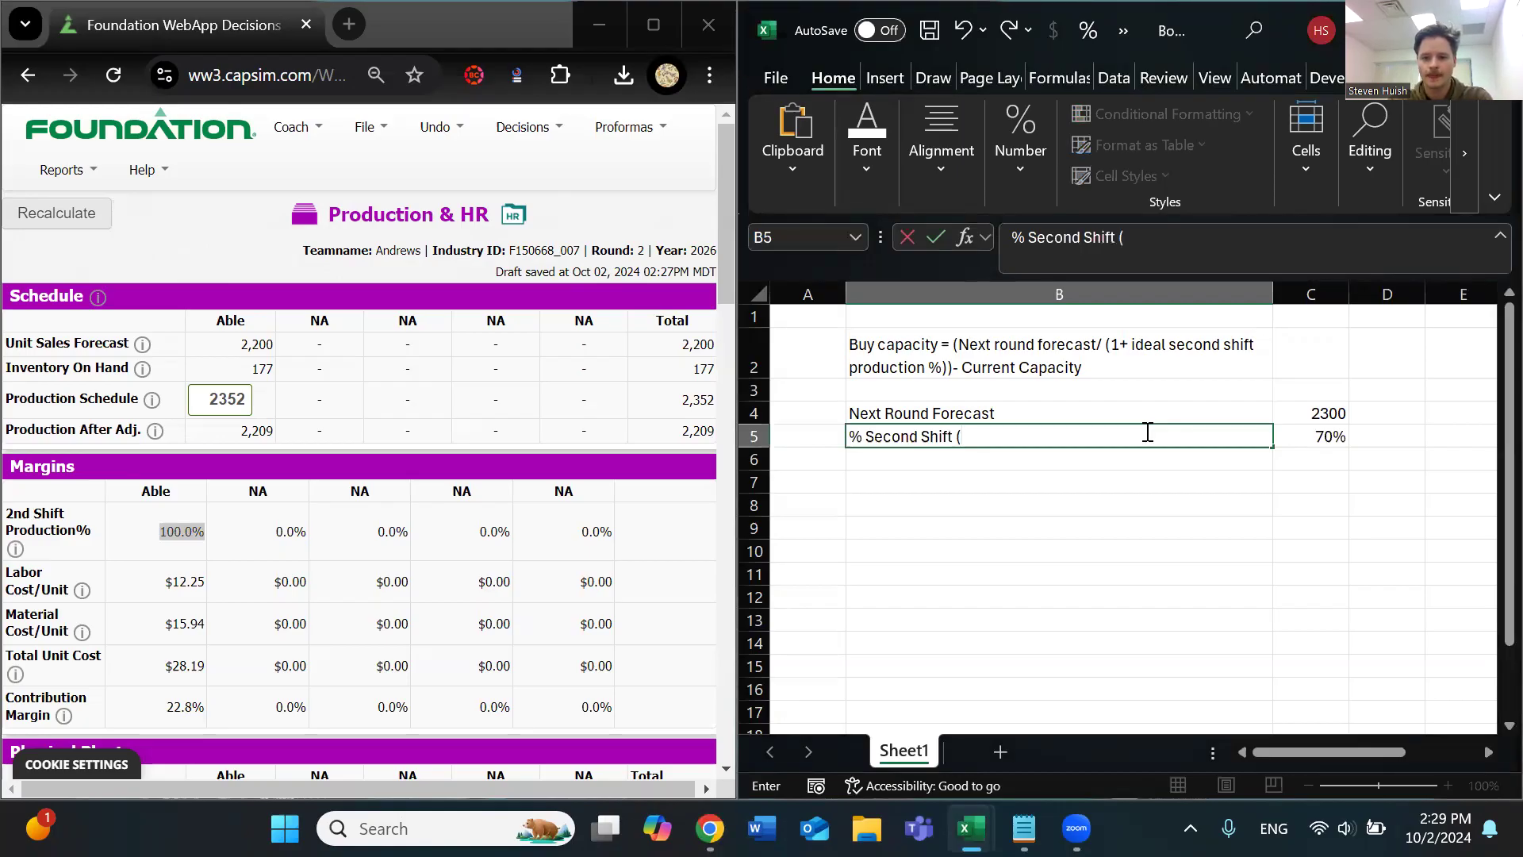
type("0-80")
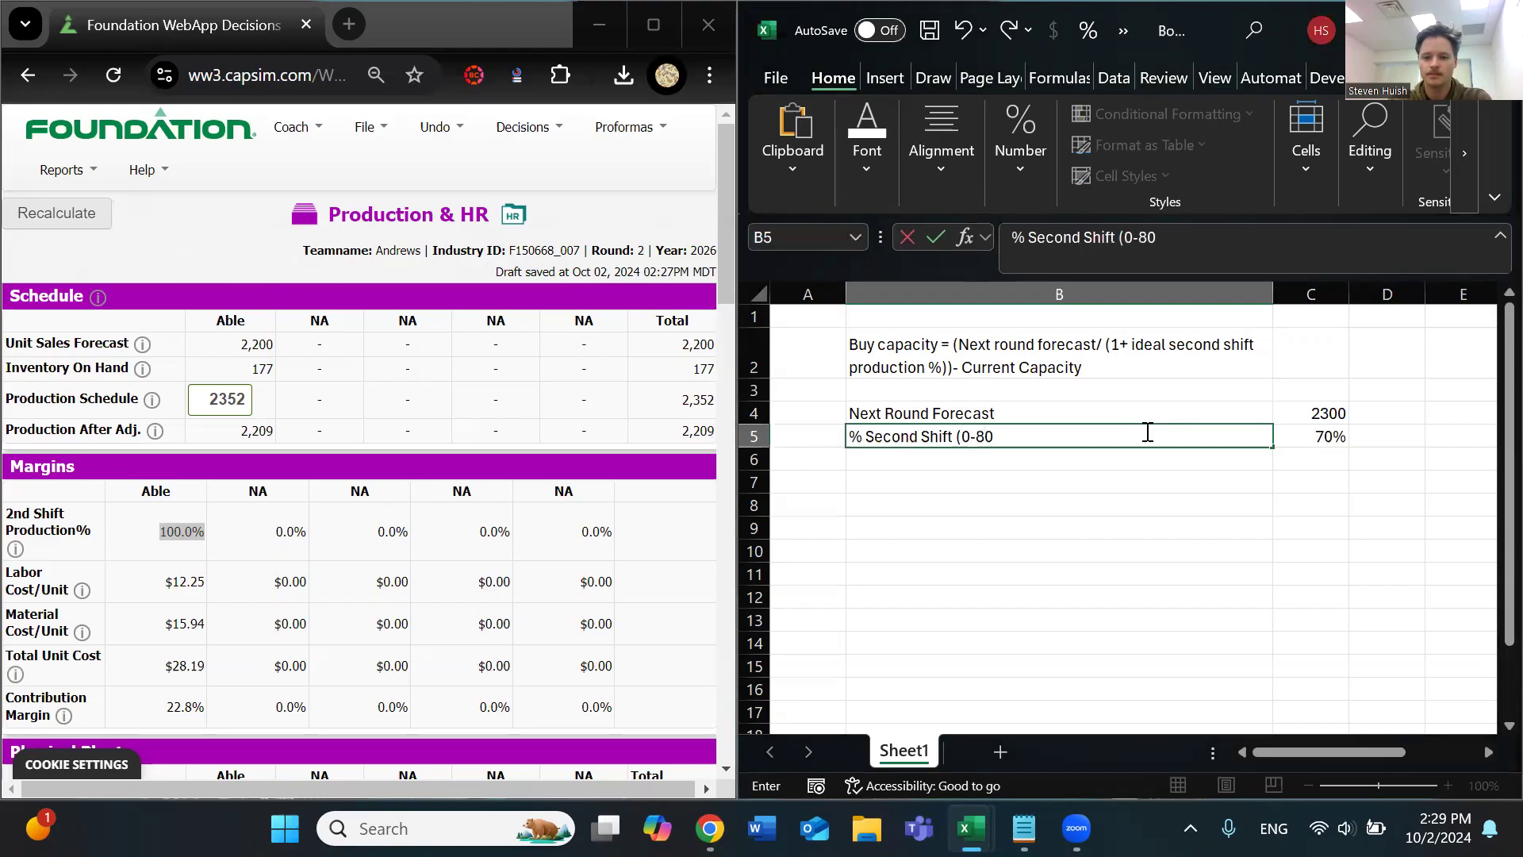
type("%")
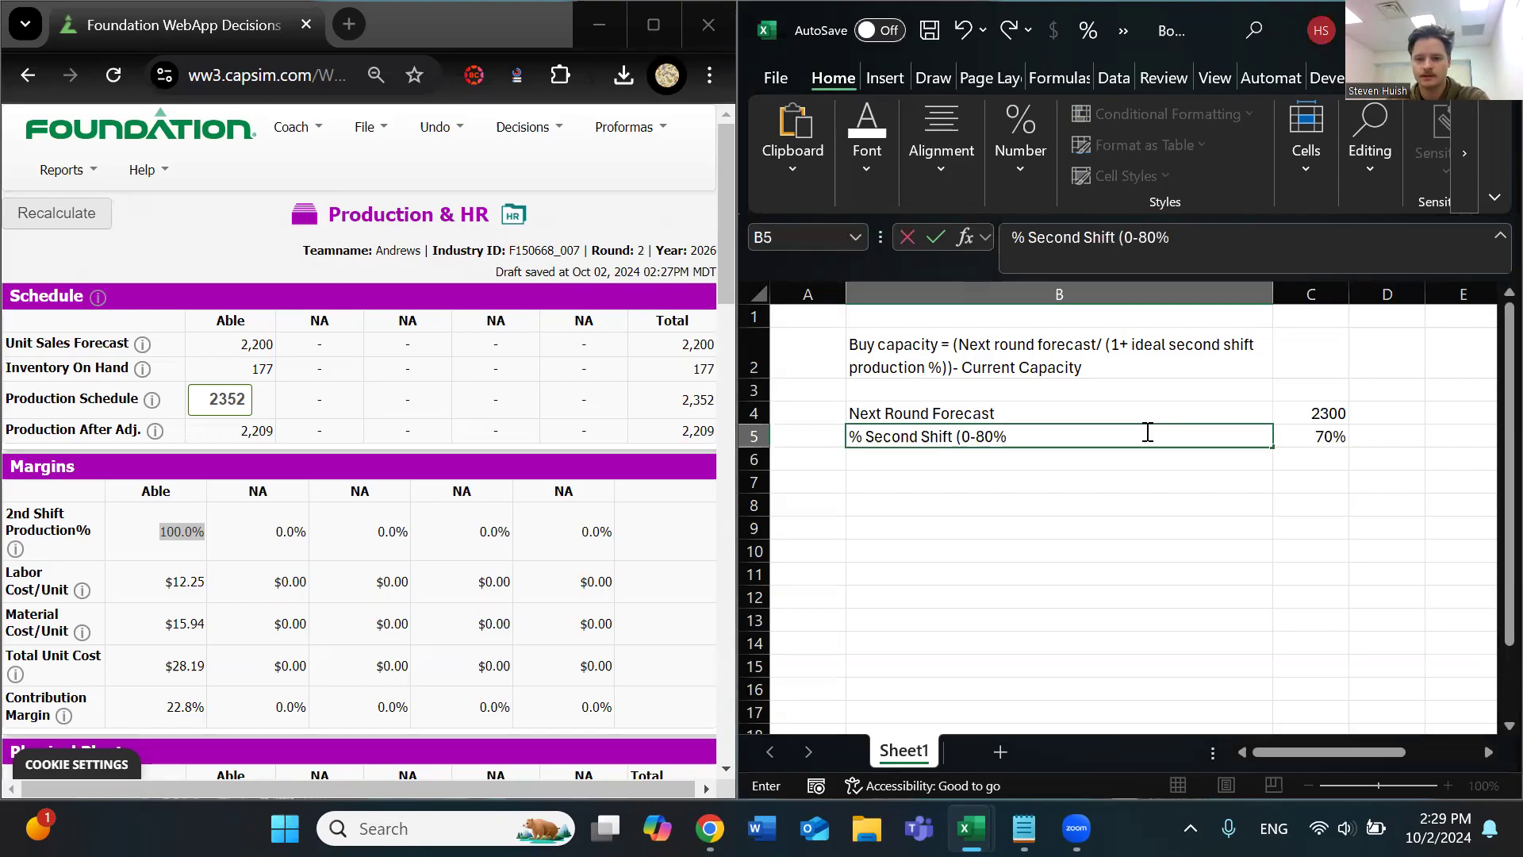
key("Return")
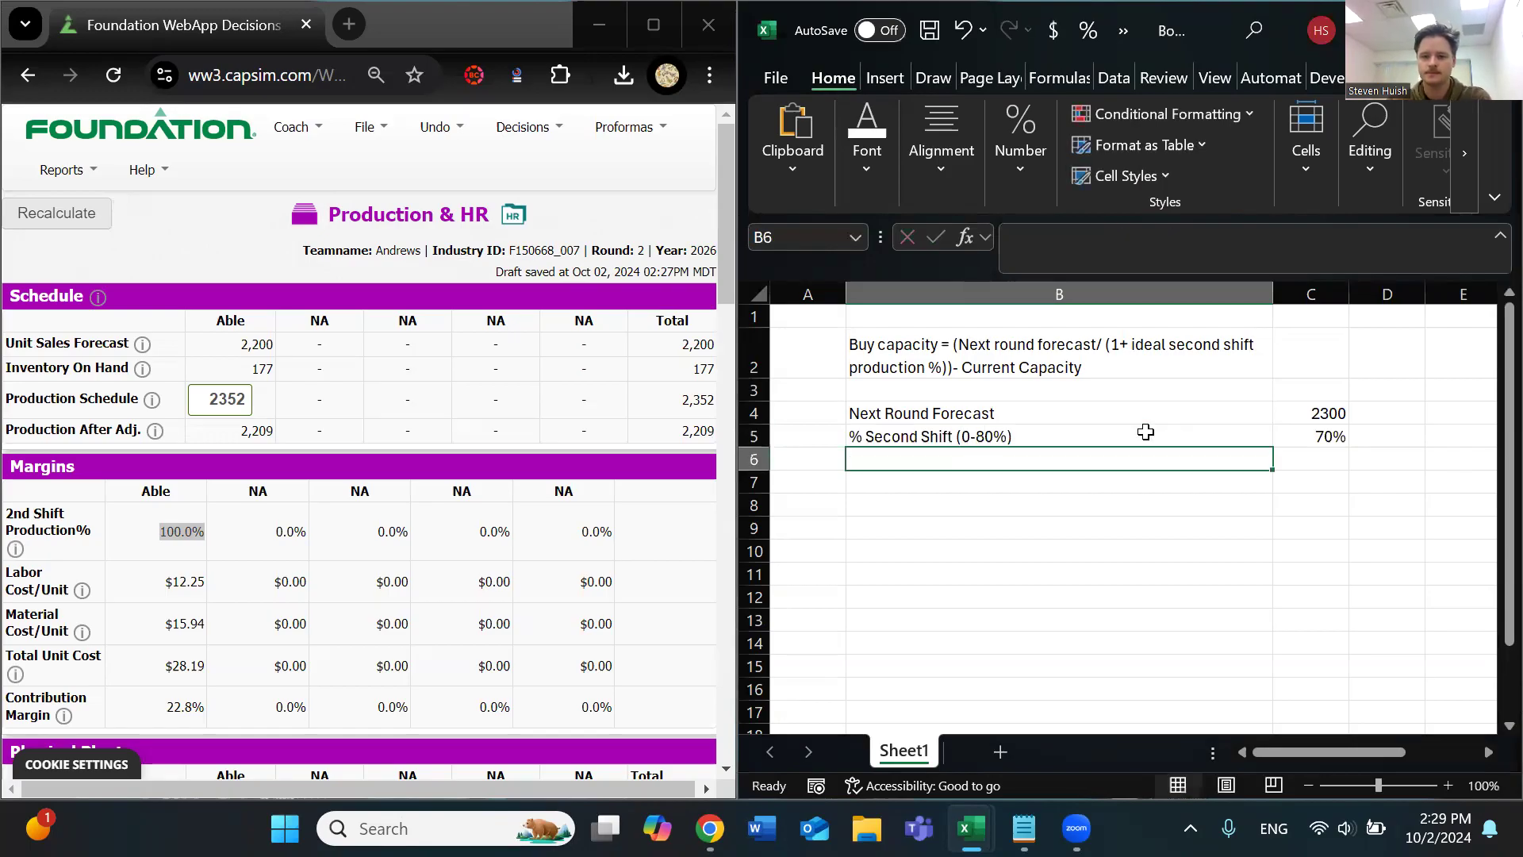
Move the second-shift label and value down to row 6 and label the freed cell B5 "Current Capacity"
left_click(1323, 434)
left_click_drag(1016, 435, 1224, 473)
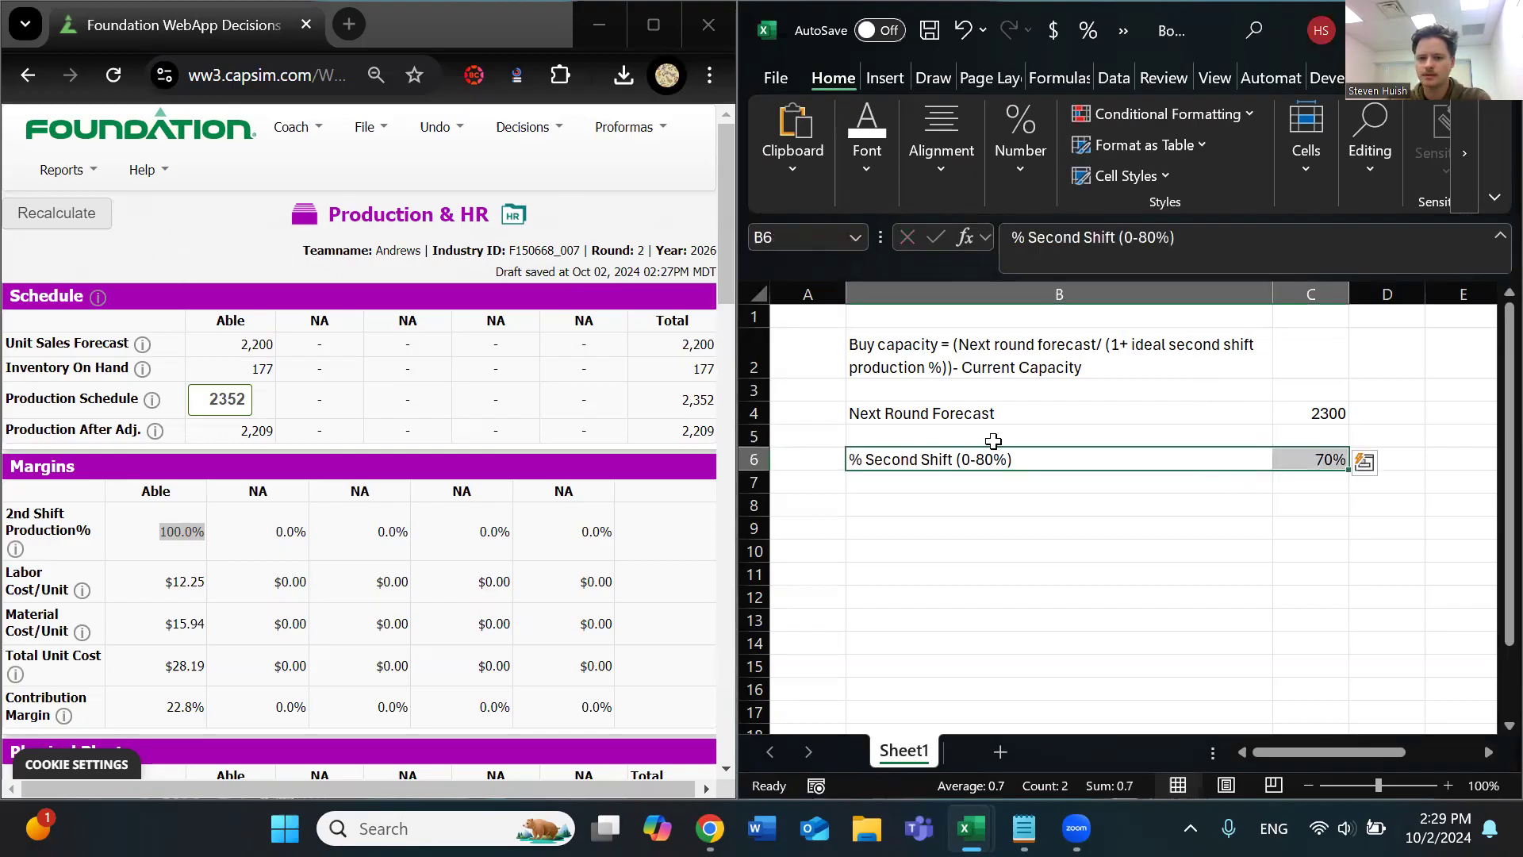
left_click(952, 427)
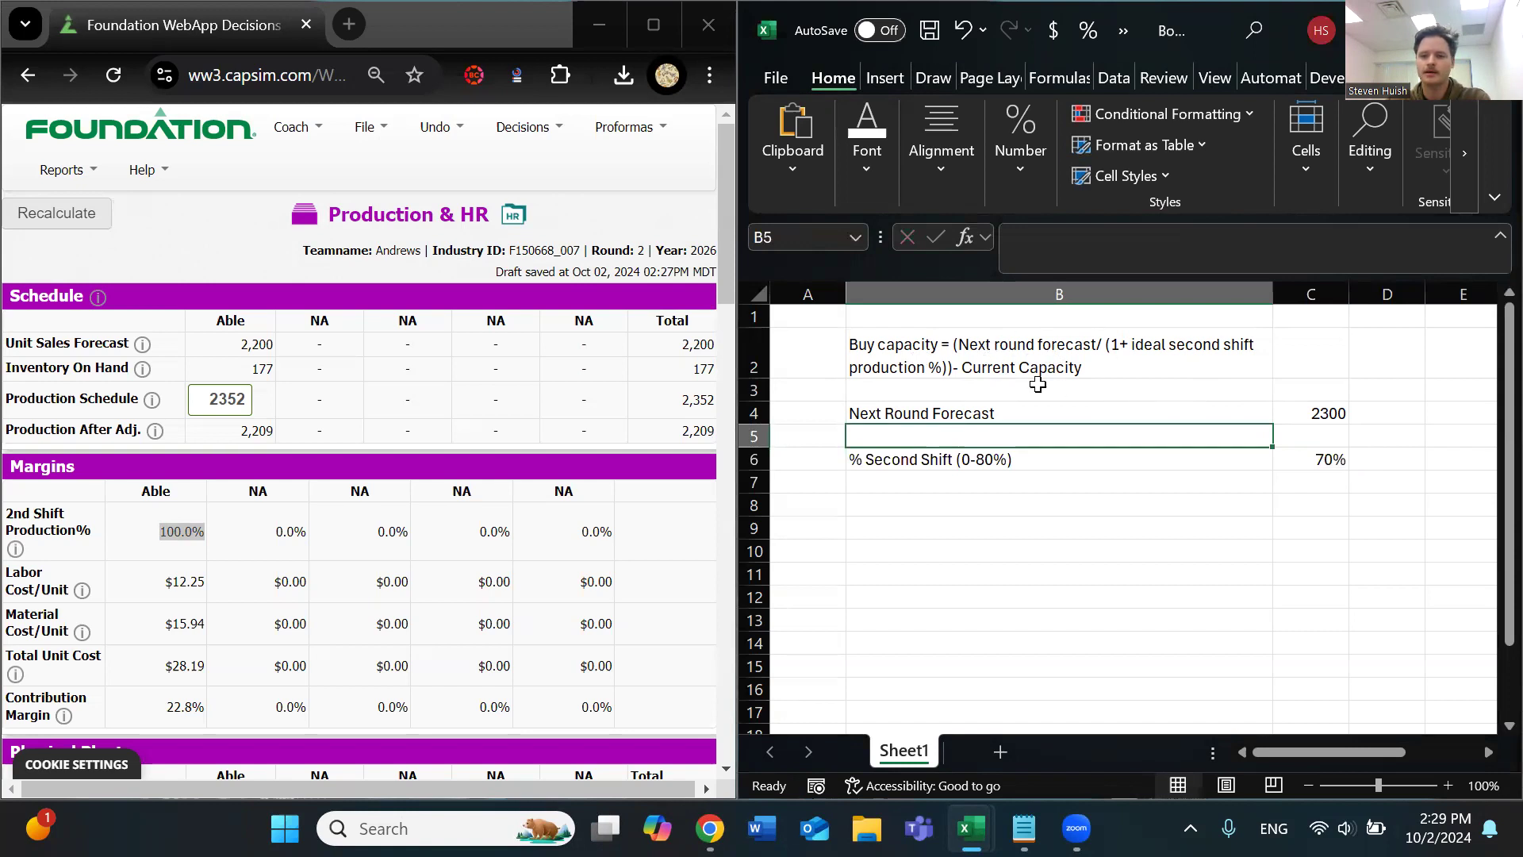
type("Current Capacity")
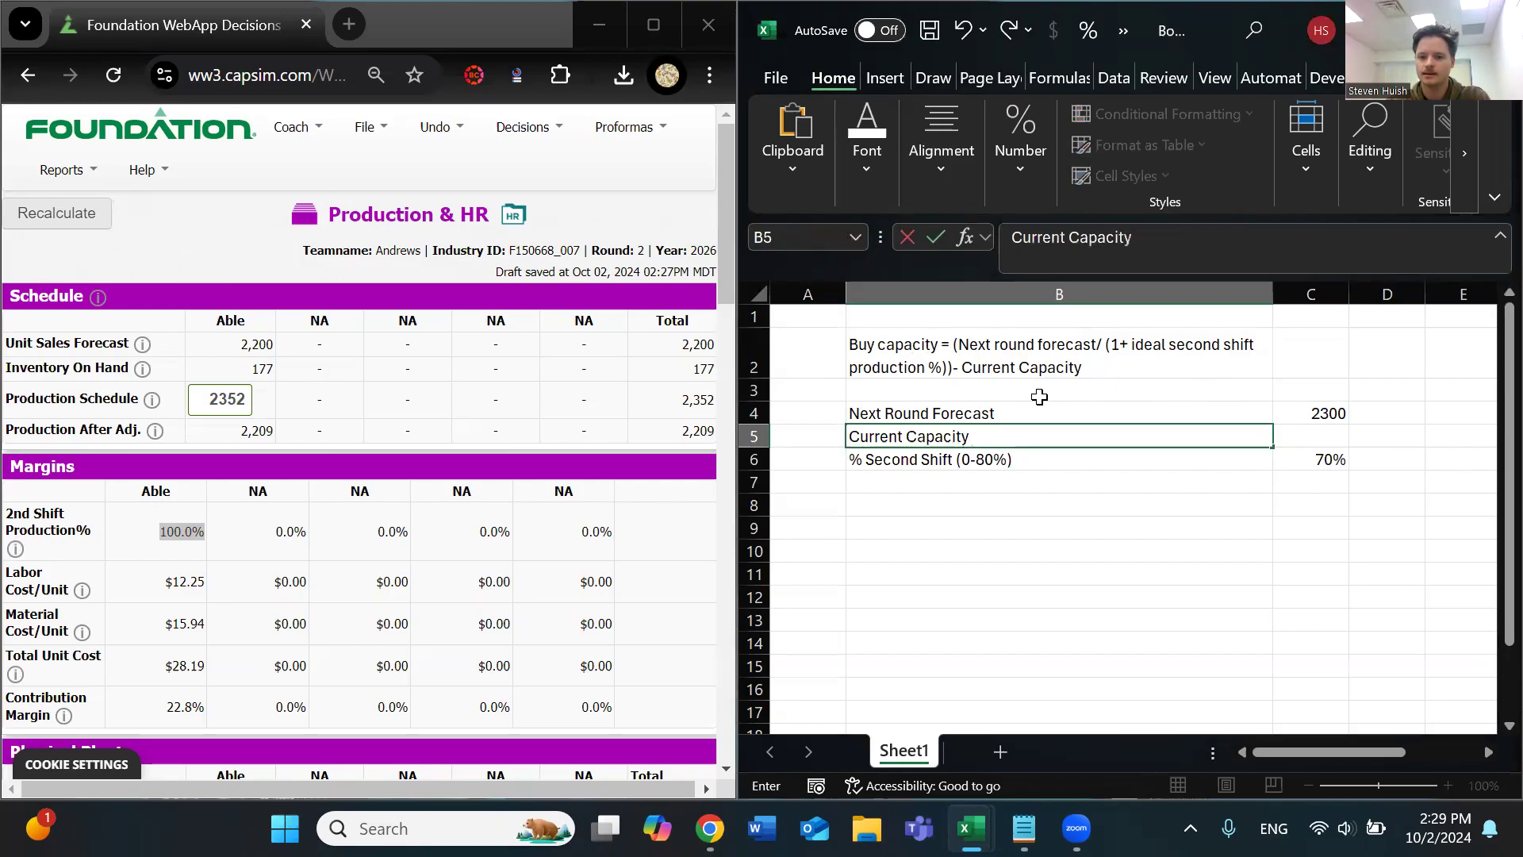
key("Return")
Look up Able's 1st Shift Capacity in Foundation's Physical Plant section and enter 1176 in cell C5
left_click(1310, 436)
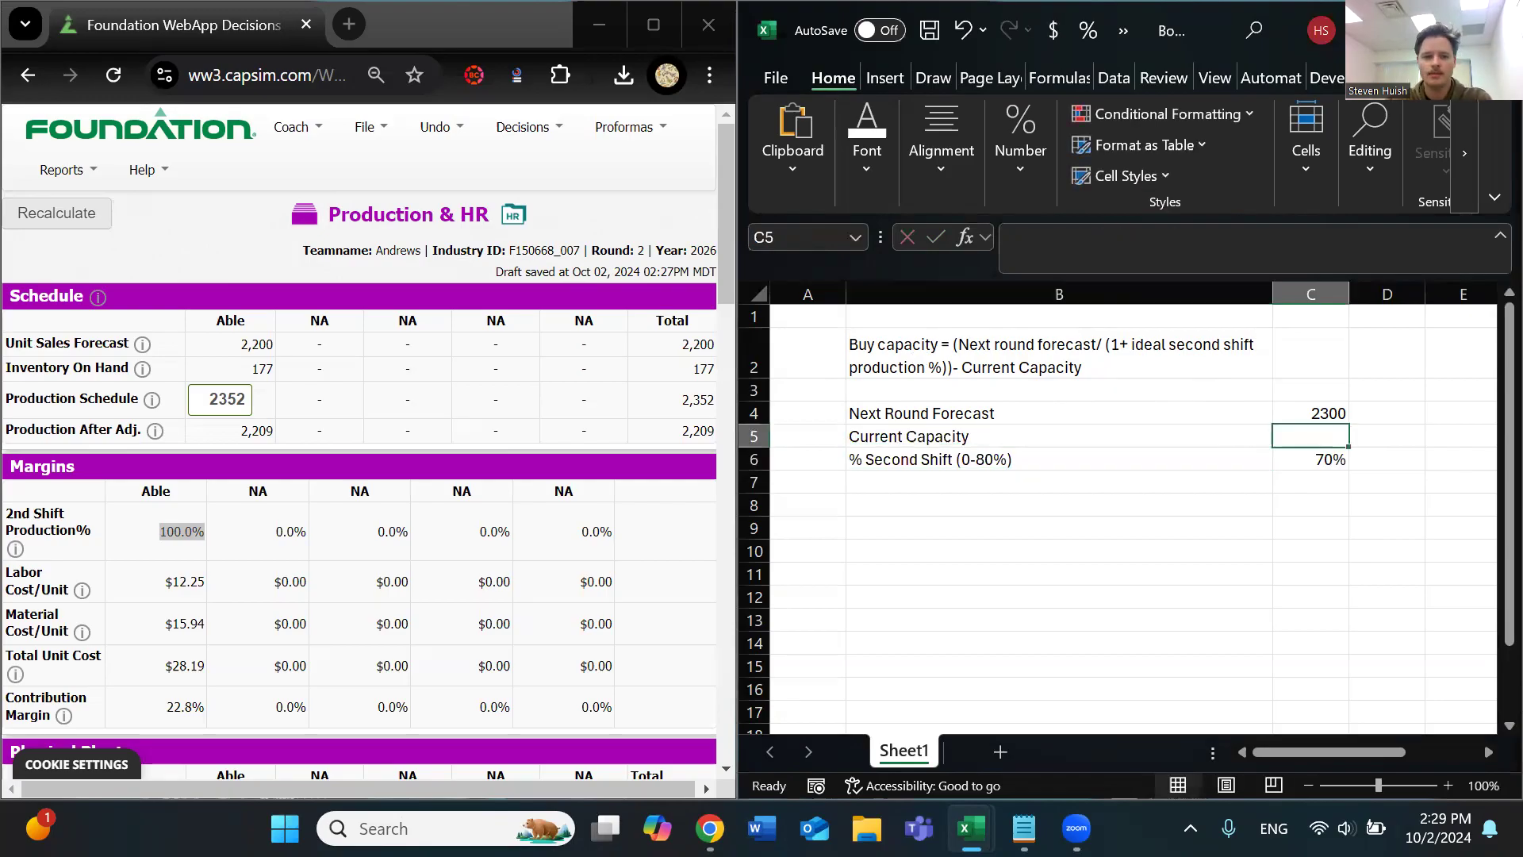
scroll(234, 432, "down", 3)
double_click(266, 560)
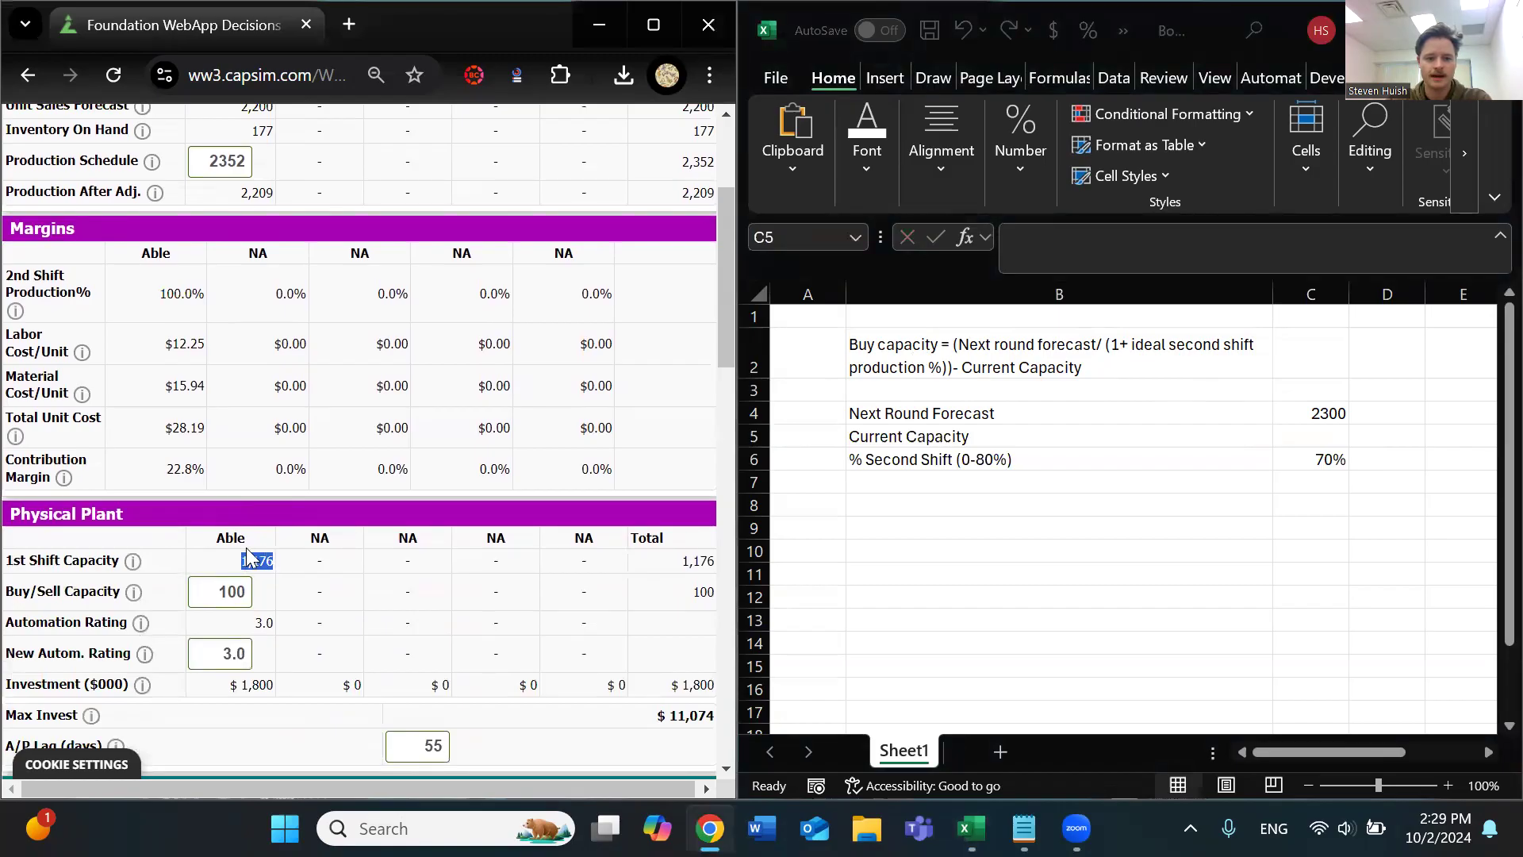
left_click(1310, 437)
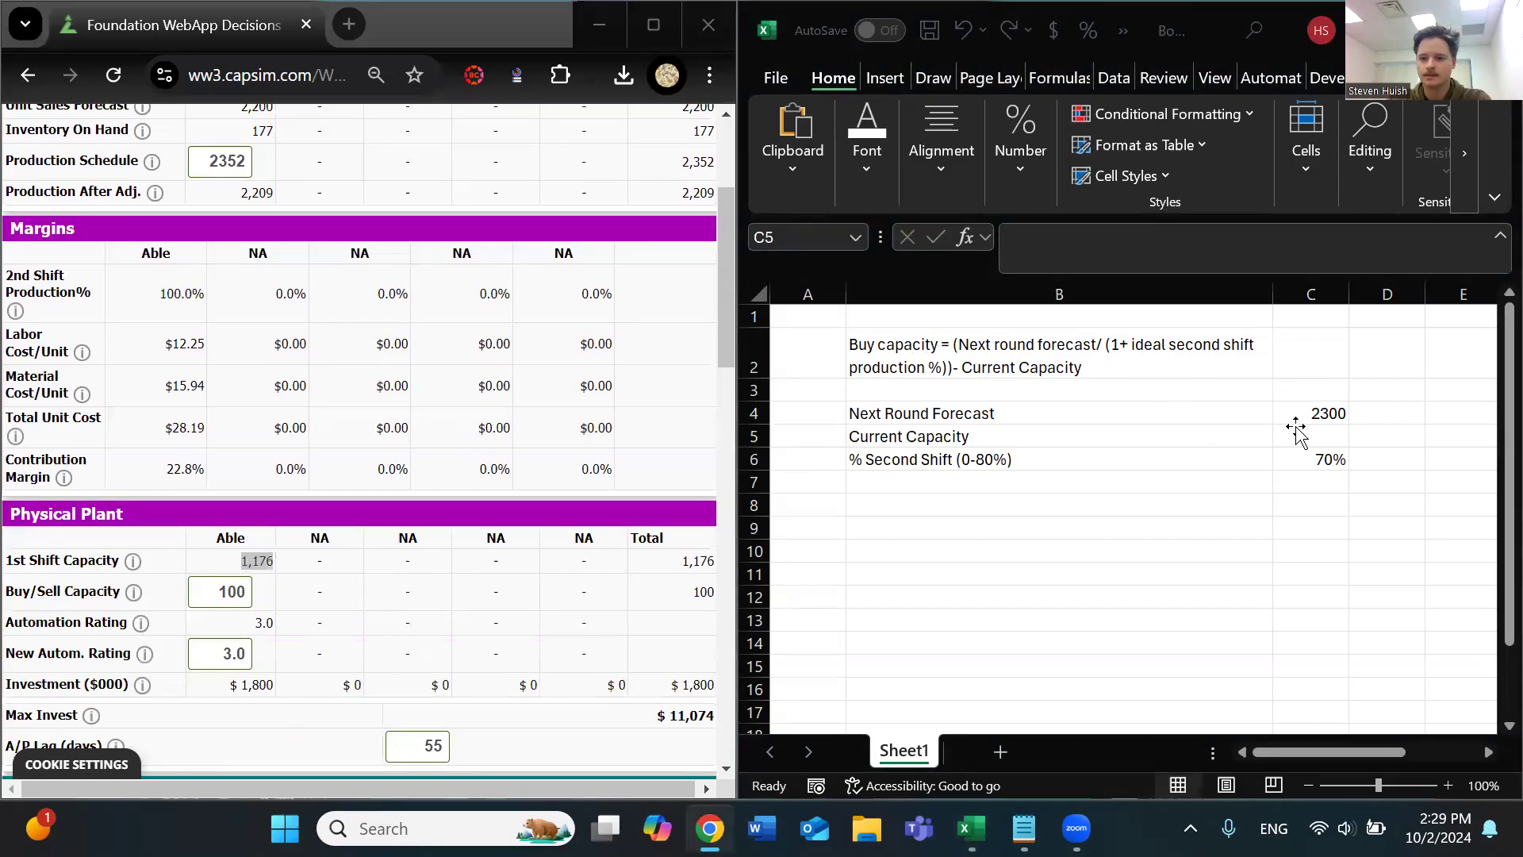
type("1176")
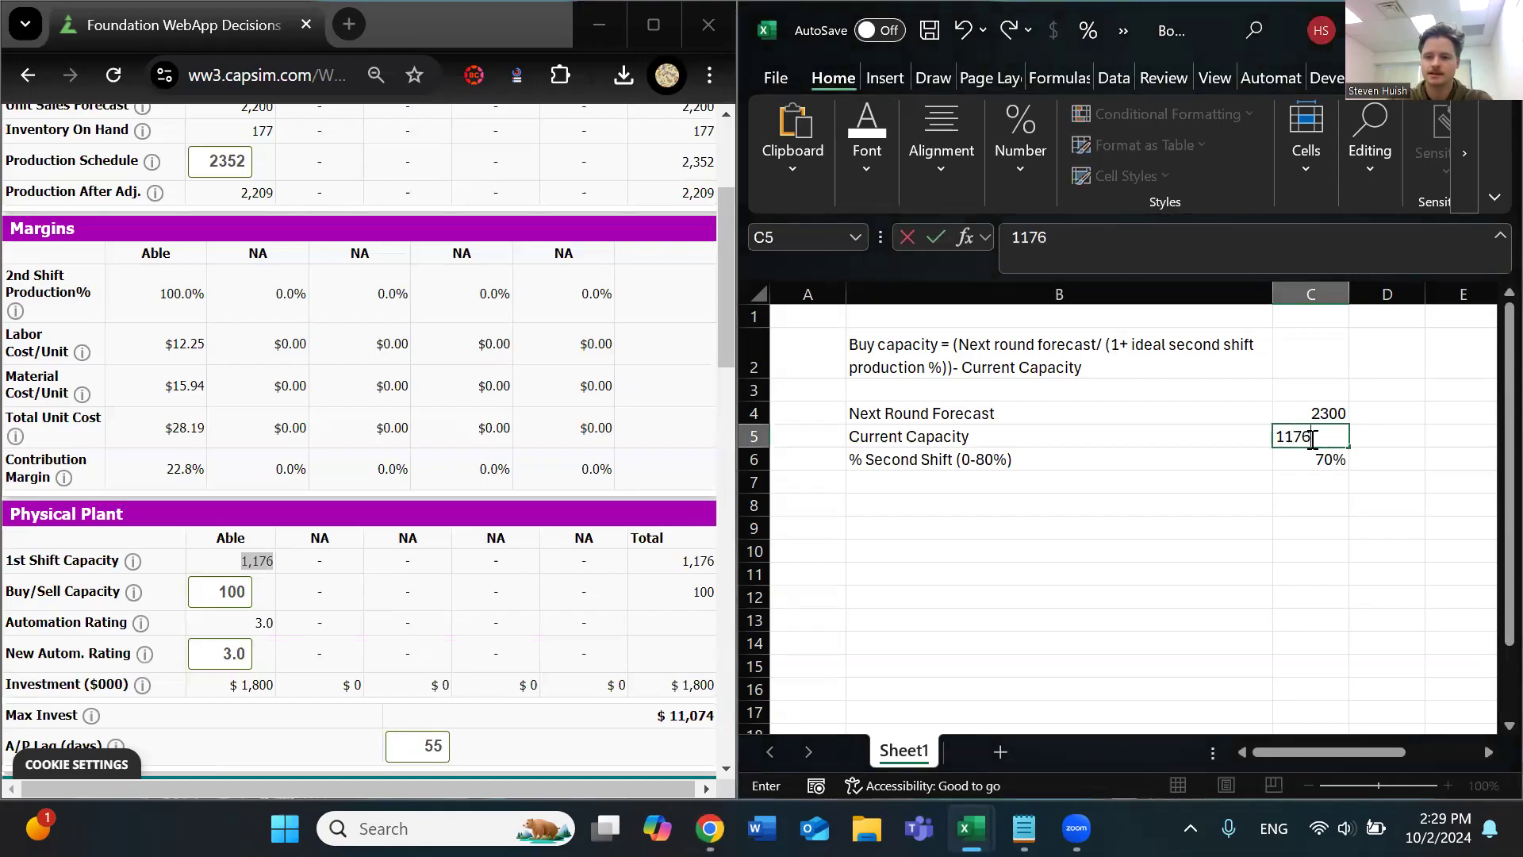
Extend the label in cell B5 to "Current Capacity (First Shift)"
left_click(1090, 433)
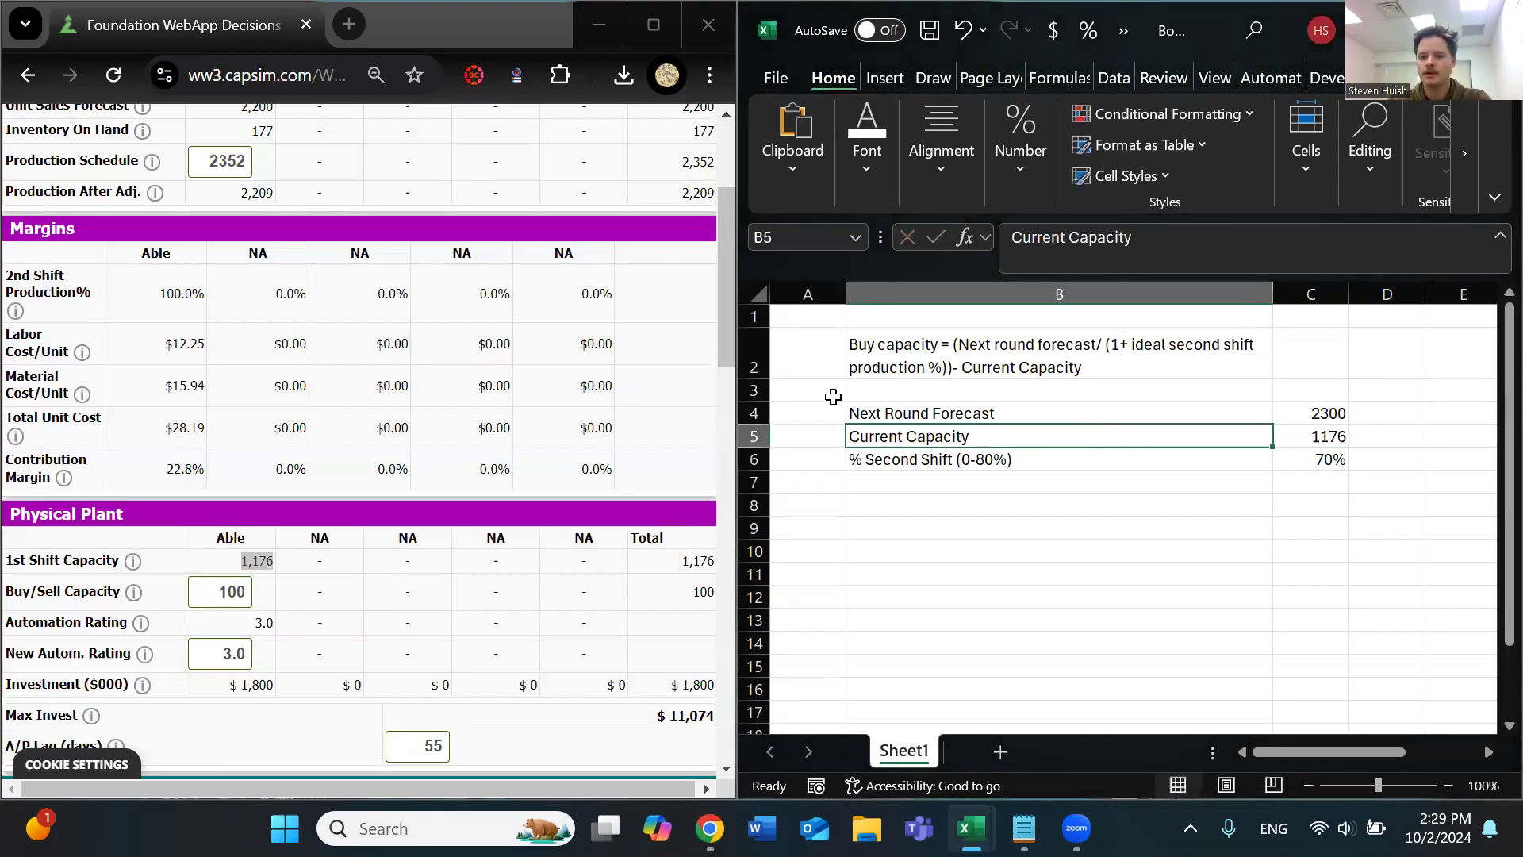
left_click(1177, 239)
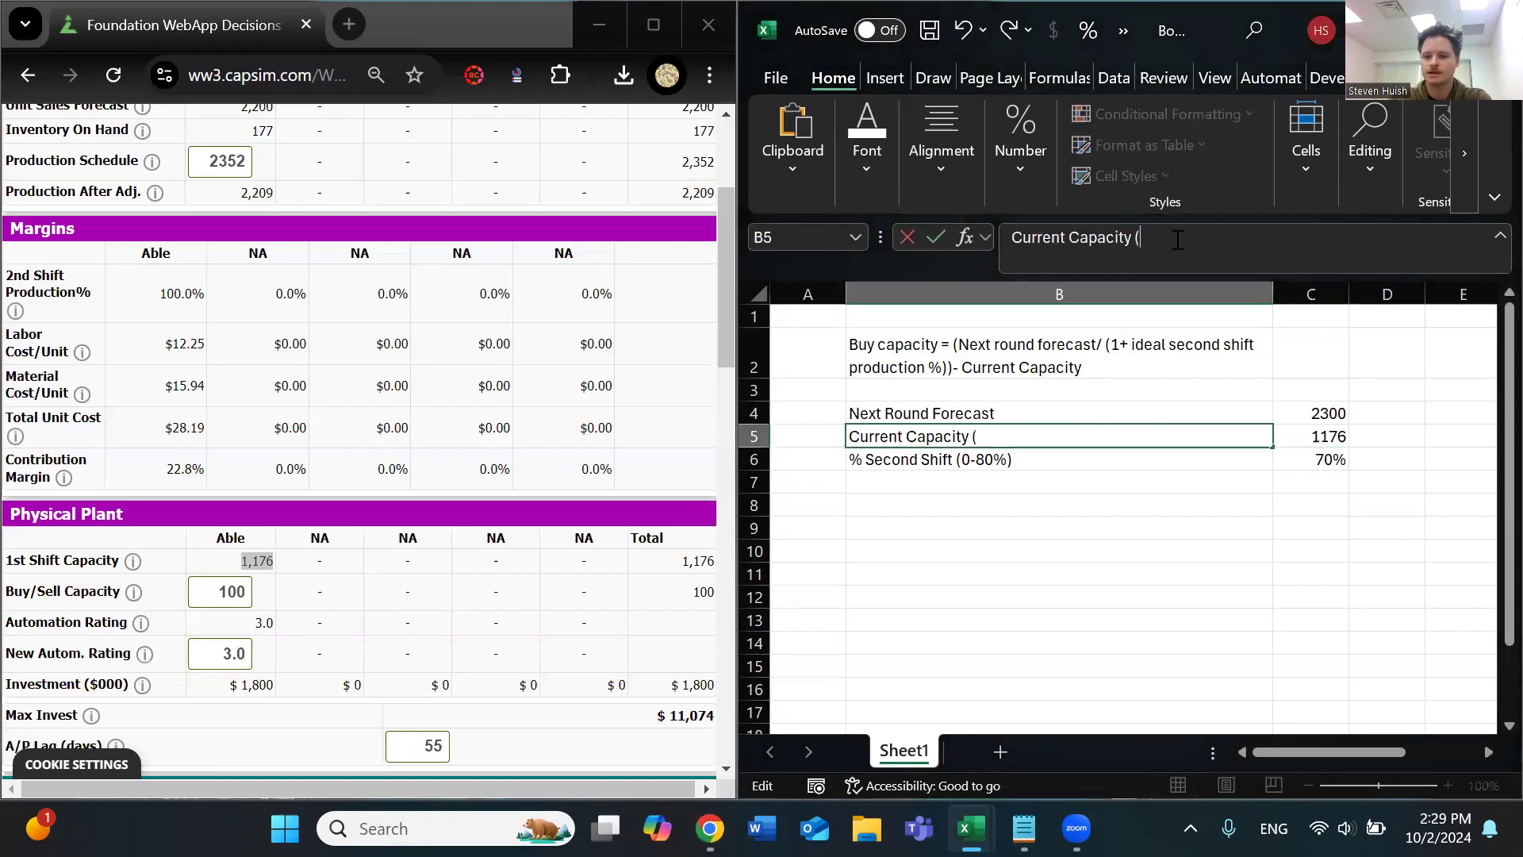
type("FIrs")
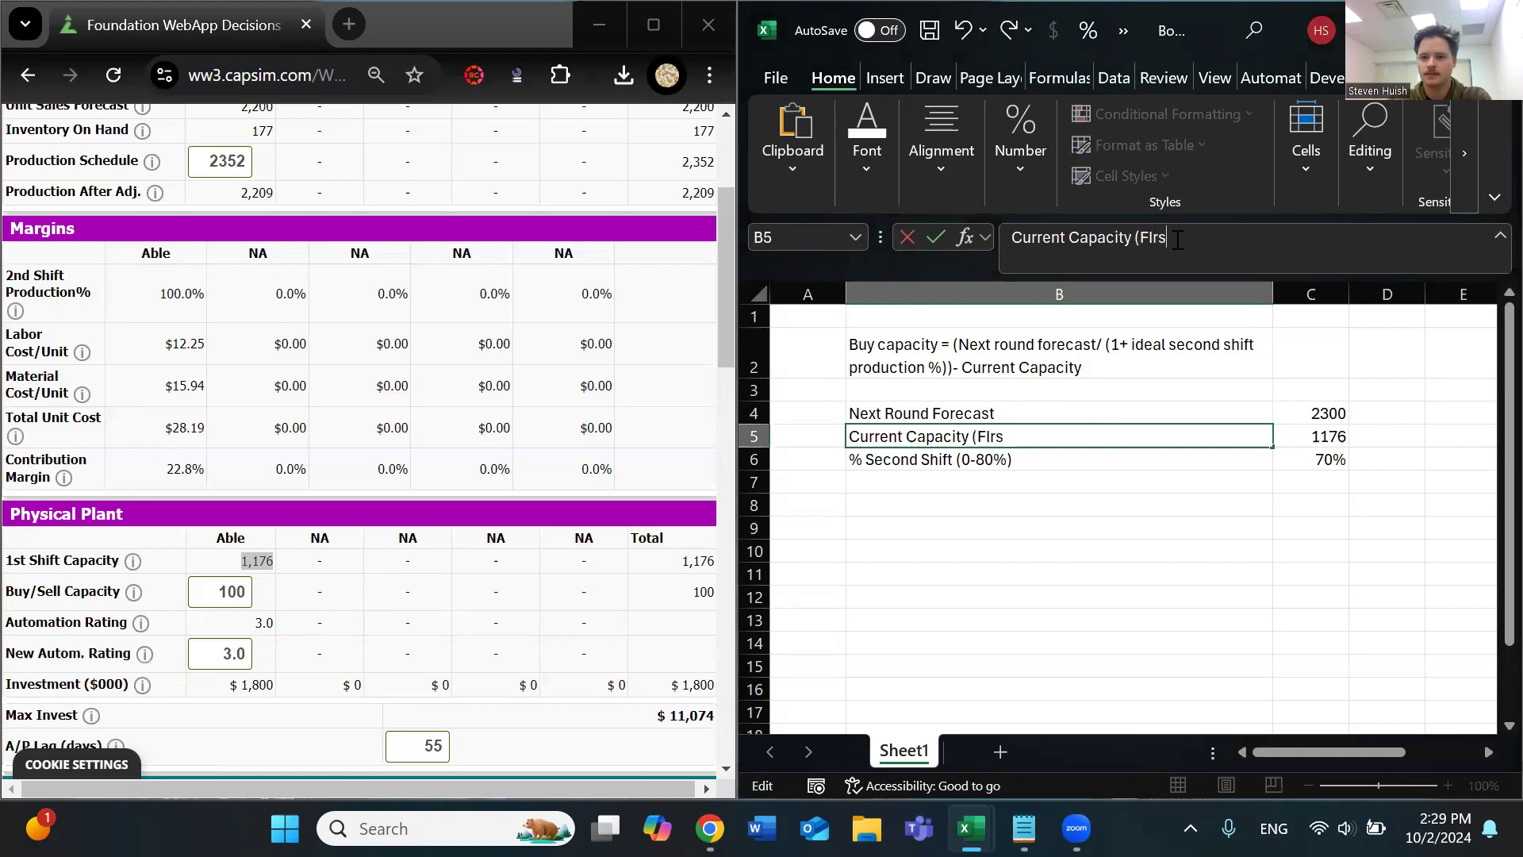
type("t Shift")
key("Return")
Label cell B8 "Buy Capacity =" below the three input rows
left_click_drag(1323, 412, 1286, 463)
left_click(1063, 500)
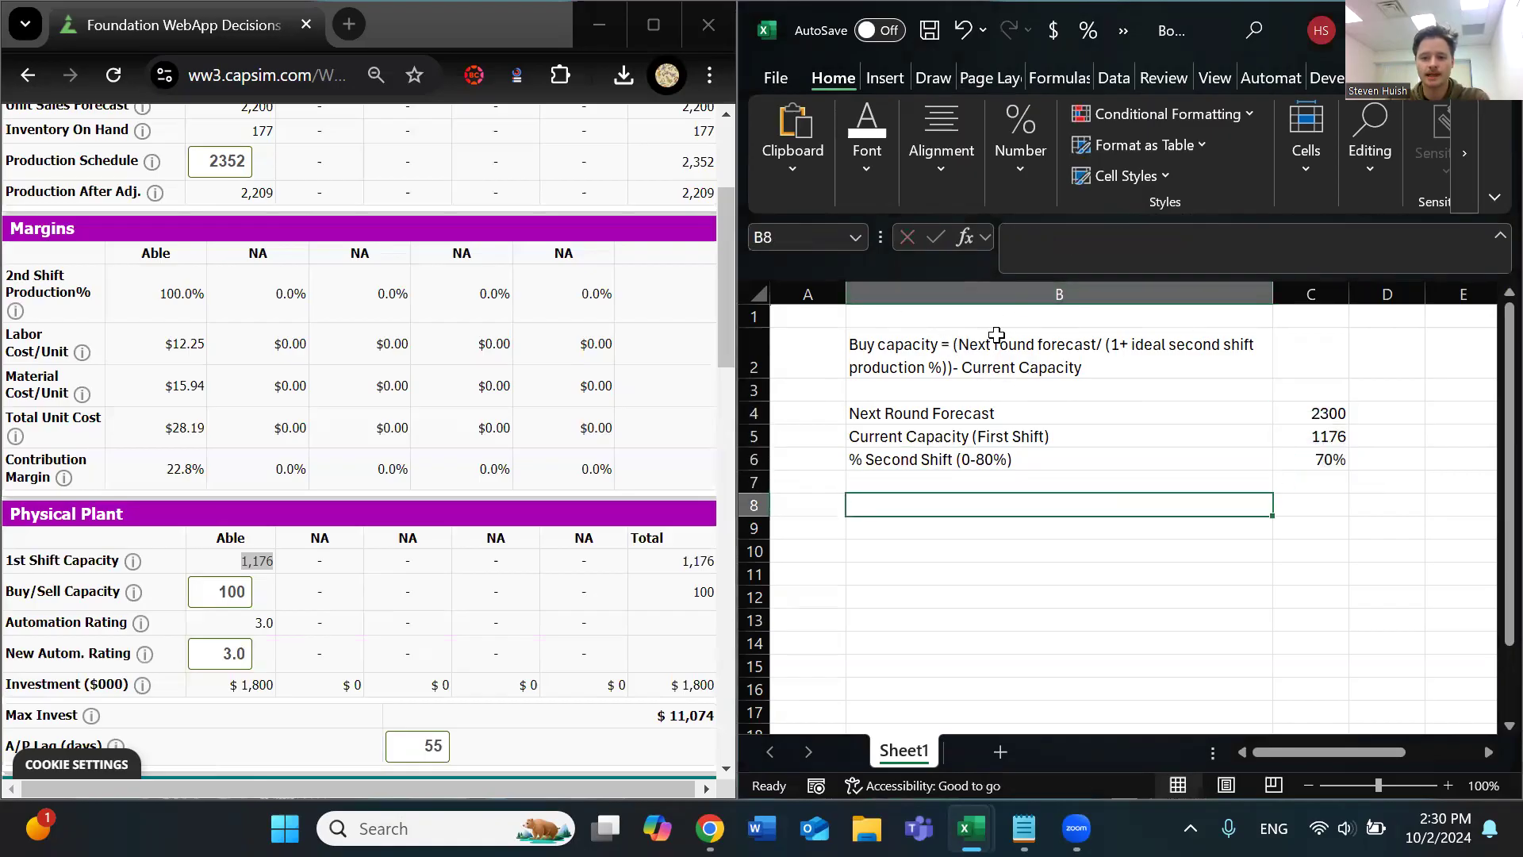
type("B")
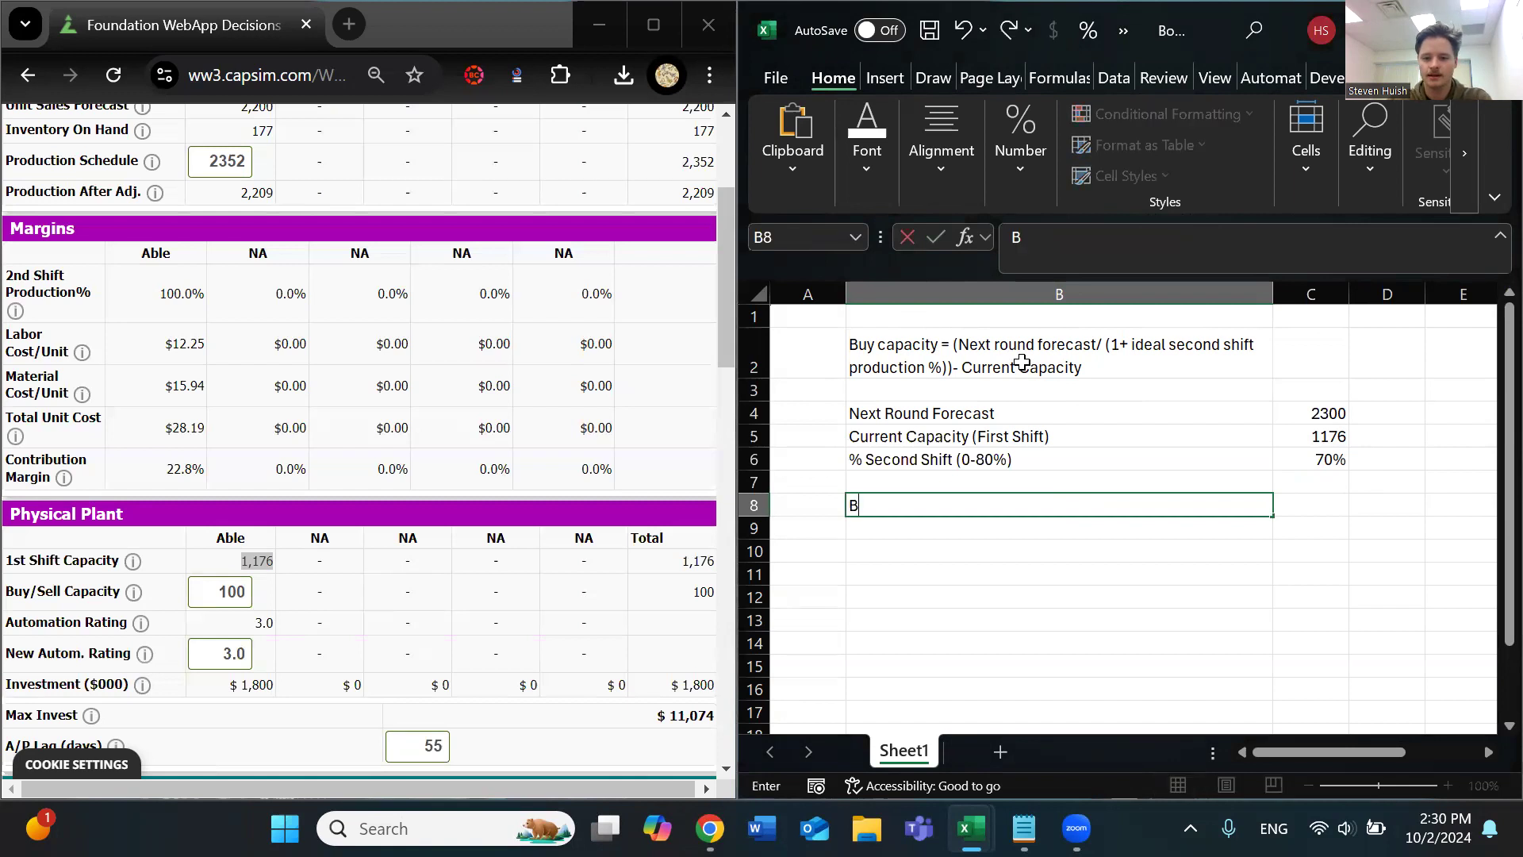
type("uy Capacityu")
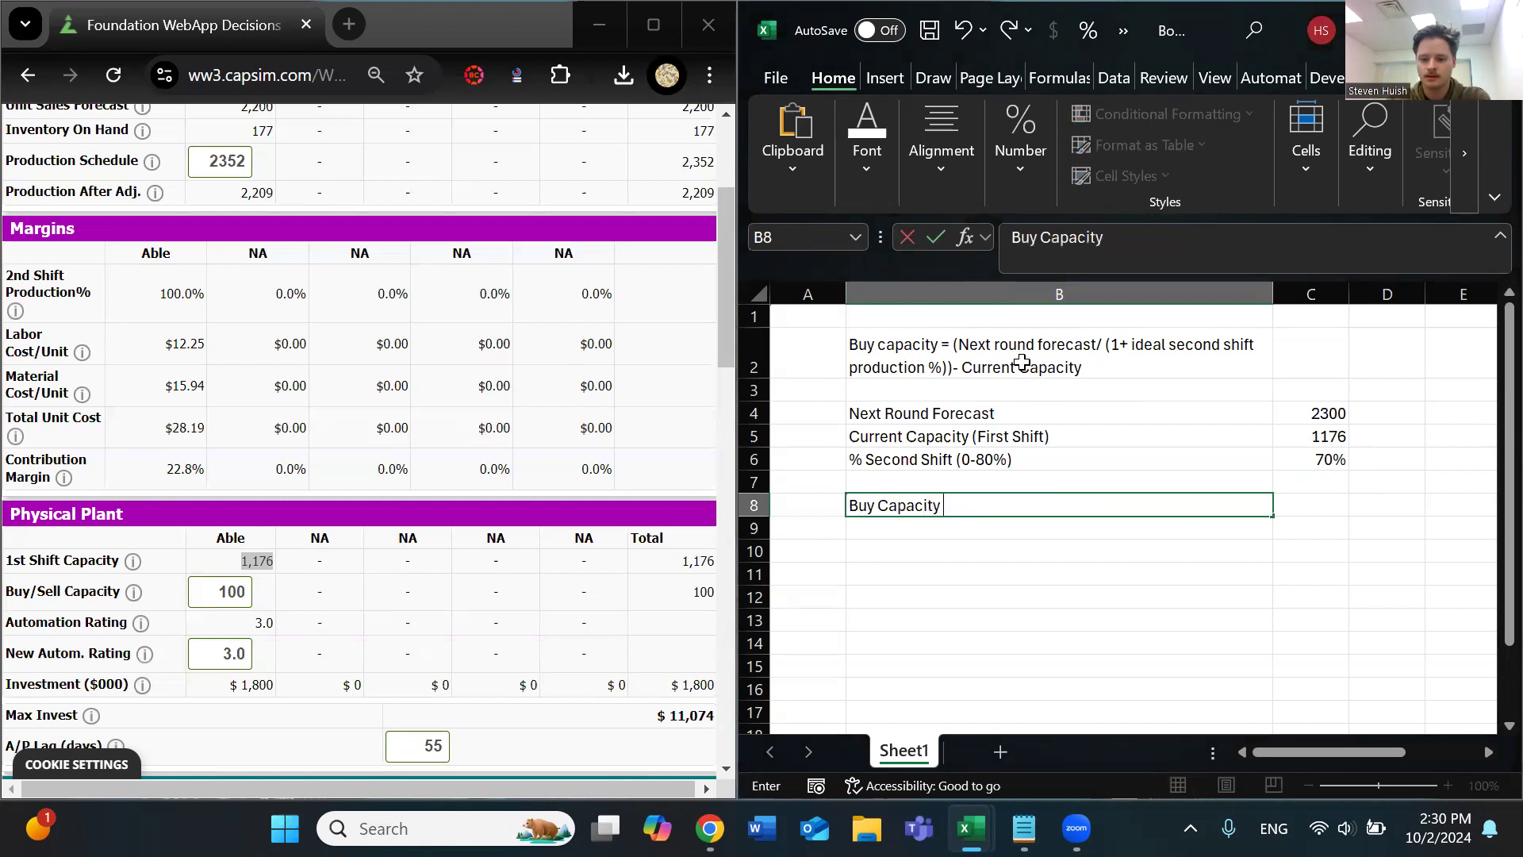
key("Return")
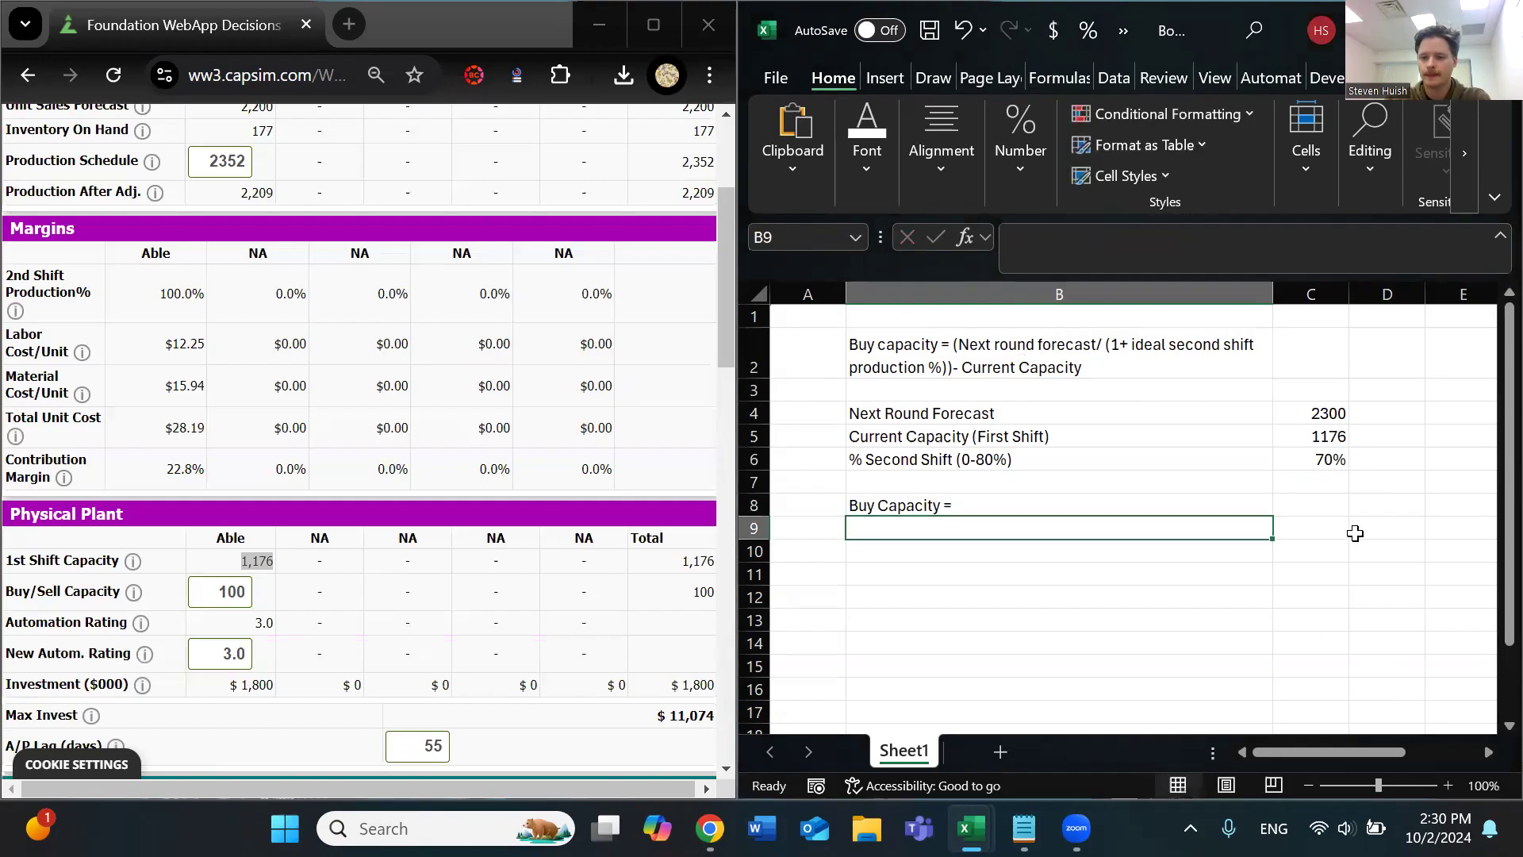
Enter the buy-capacity formula =(C4/(1+C6))-C5 in cell C8
left_click(1309, 507)
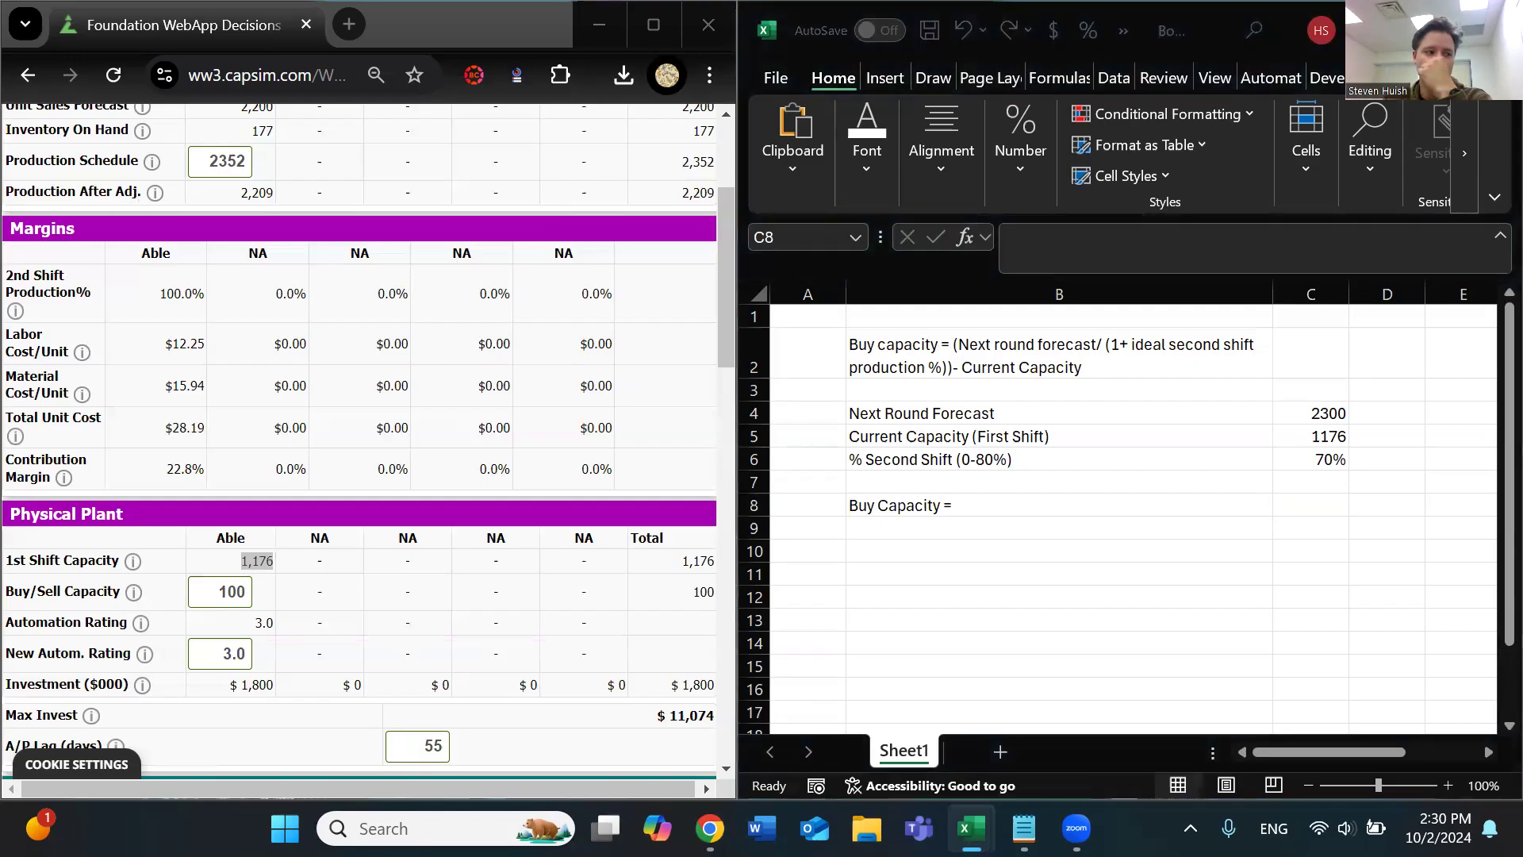
left_click(1317, 508)
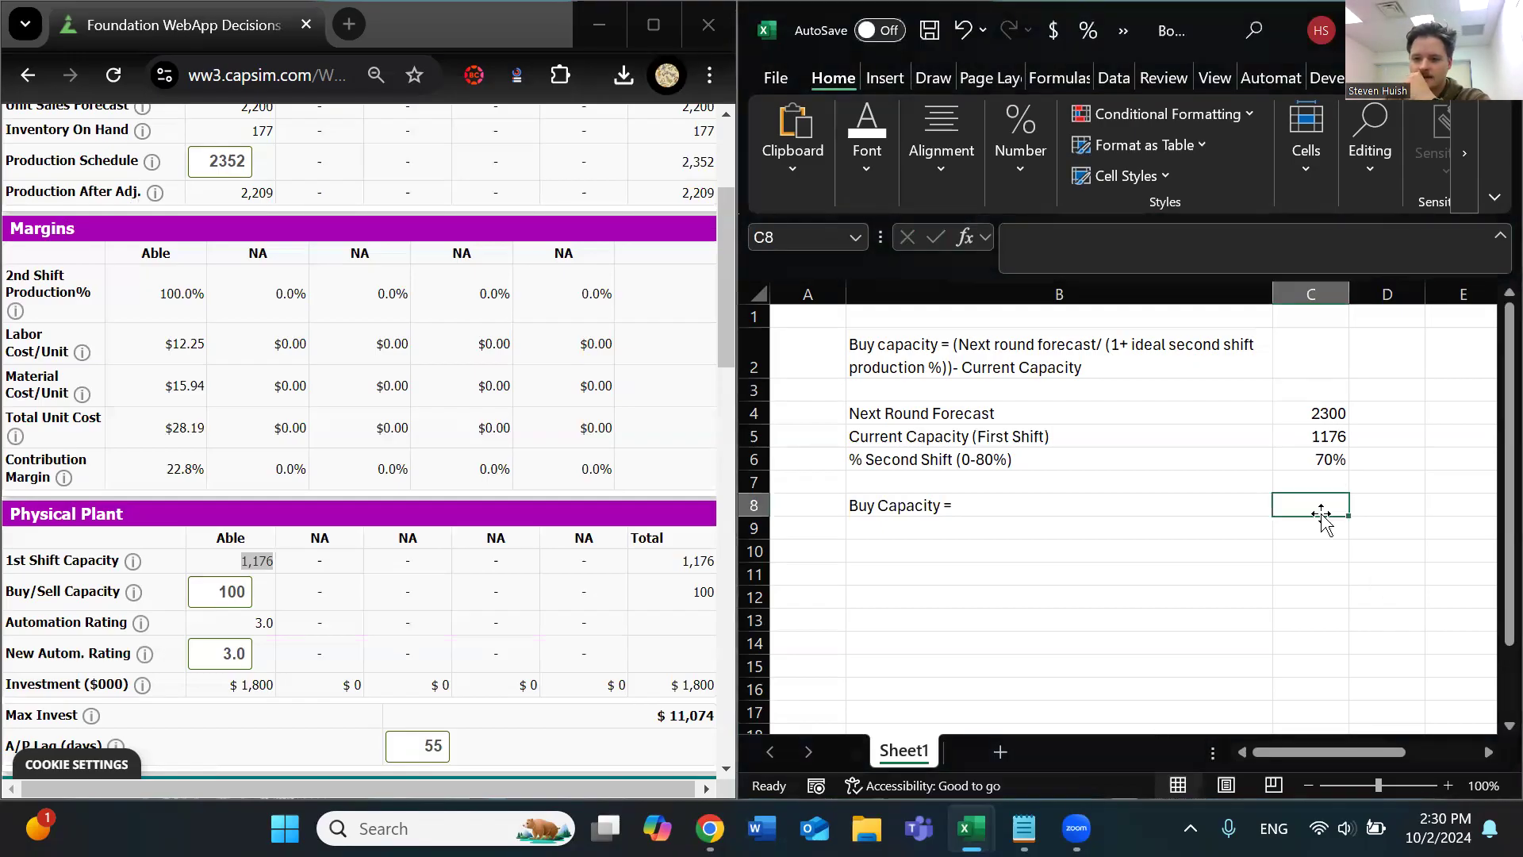
left_click(1024, 237)
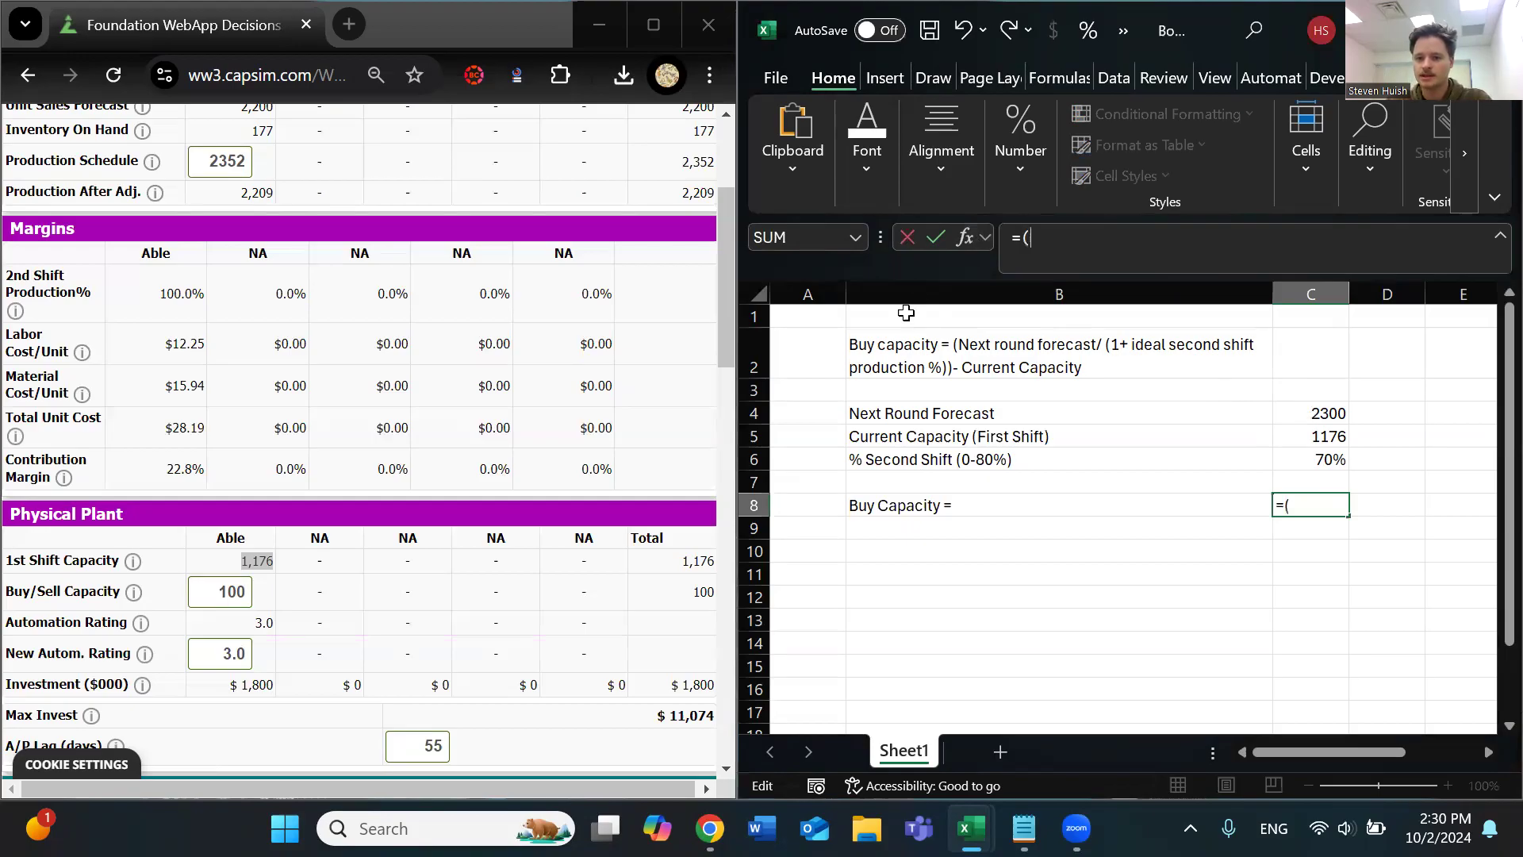
left_click(1304, 411)
type("/(1")
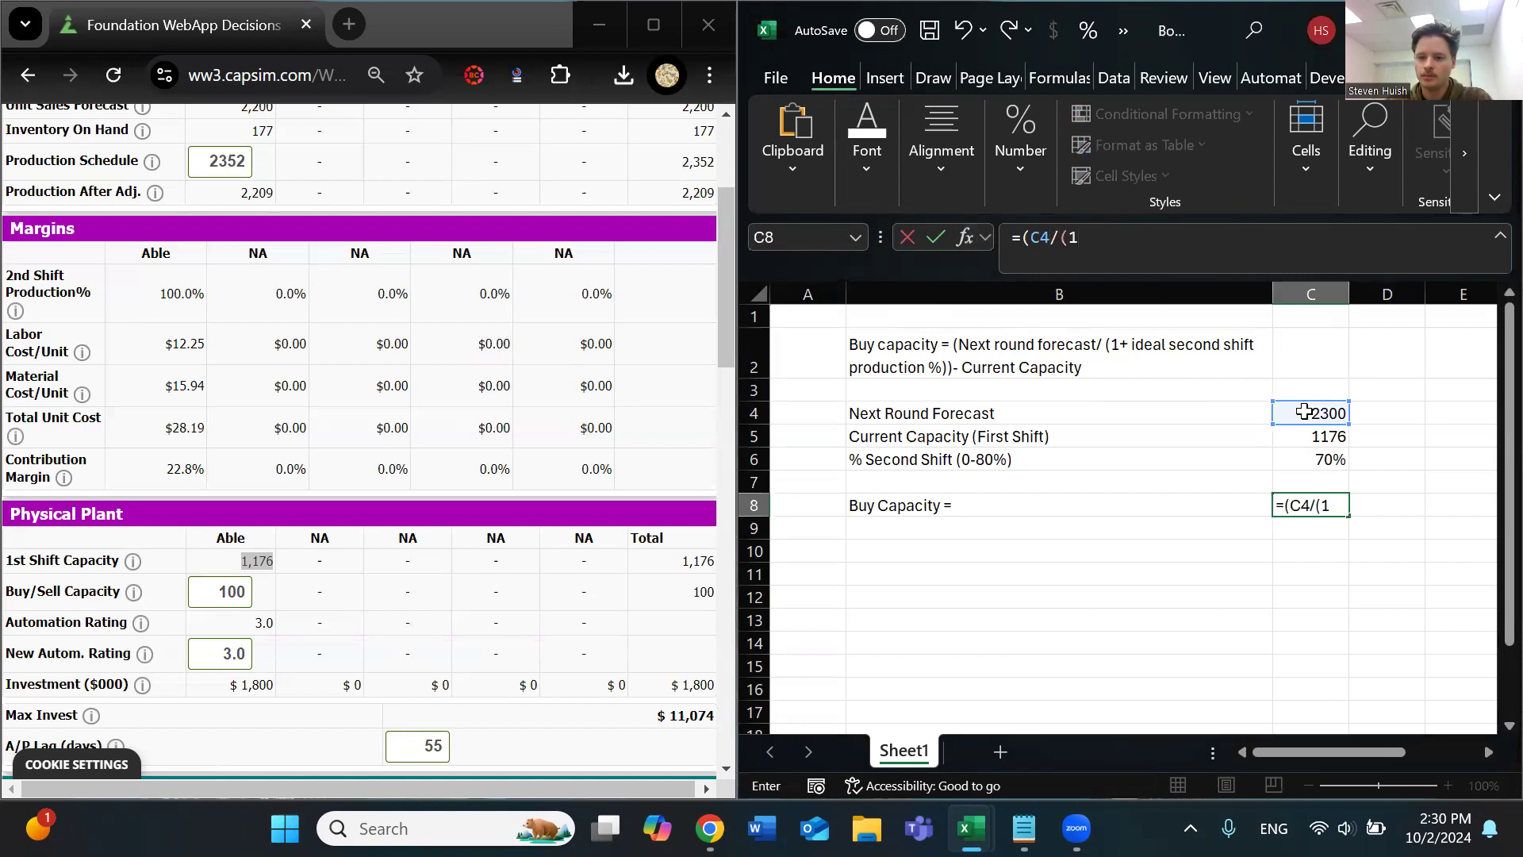
type("+")
left_click(1310, 460)
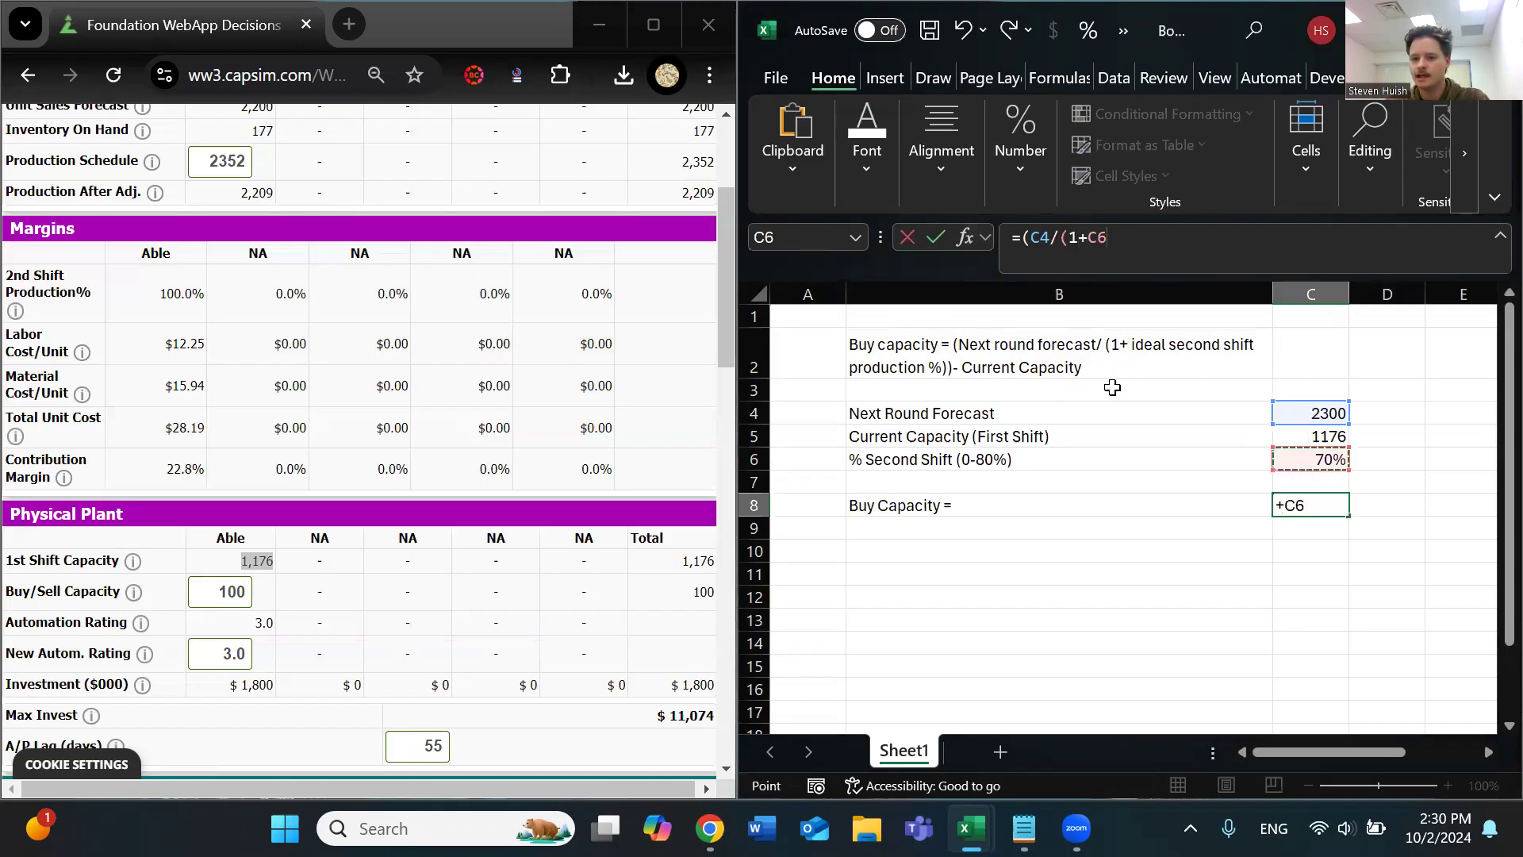
type("))-")
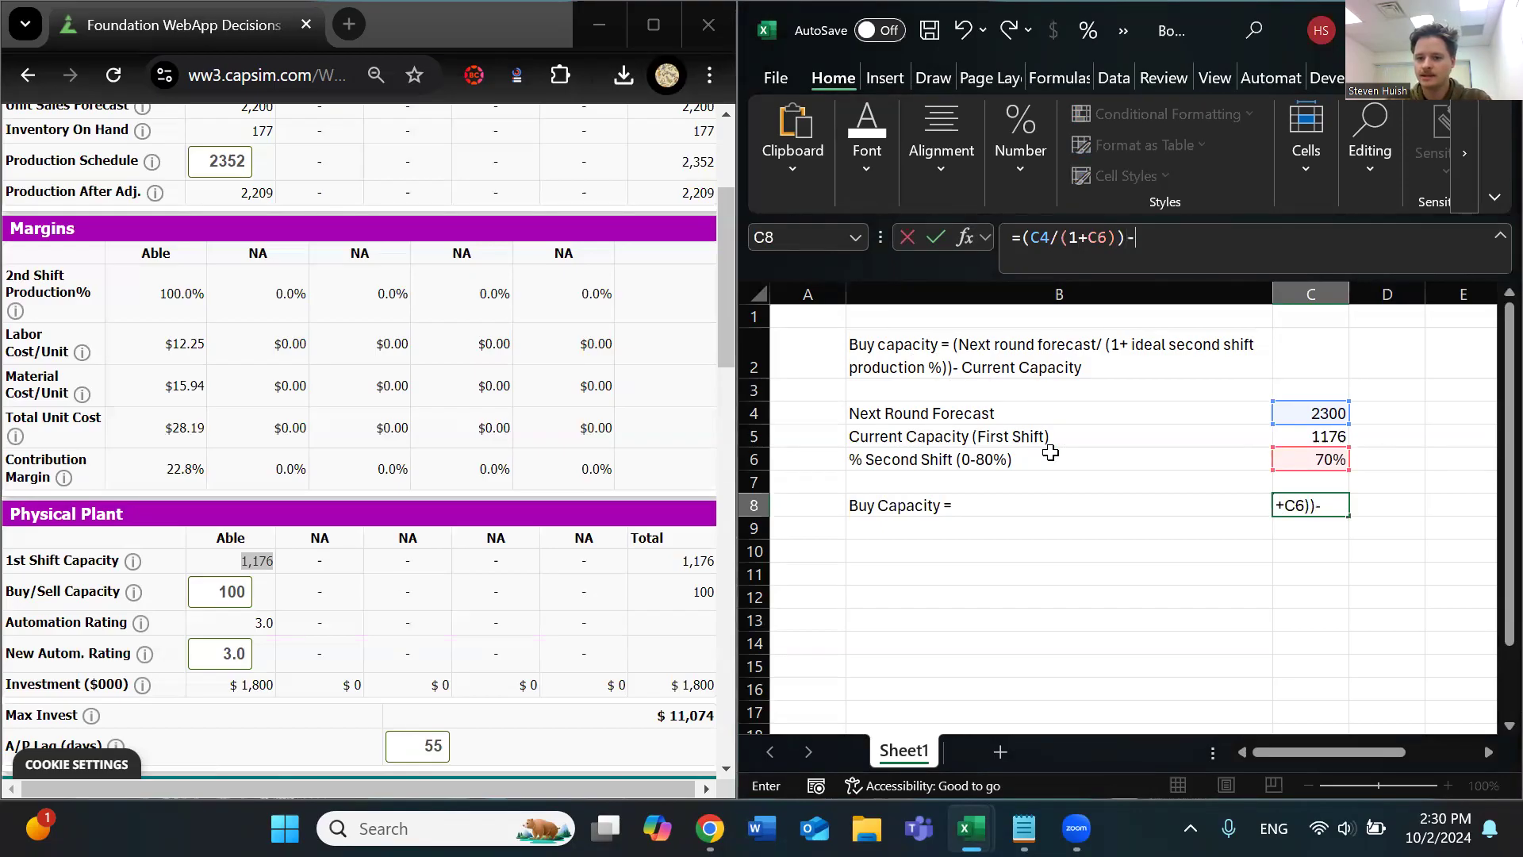
left_click(1316, 436)
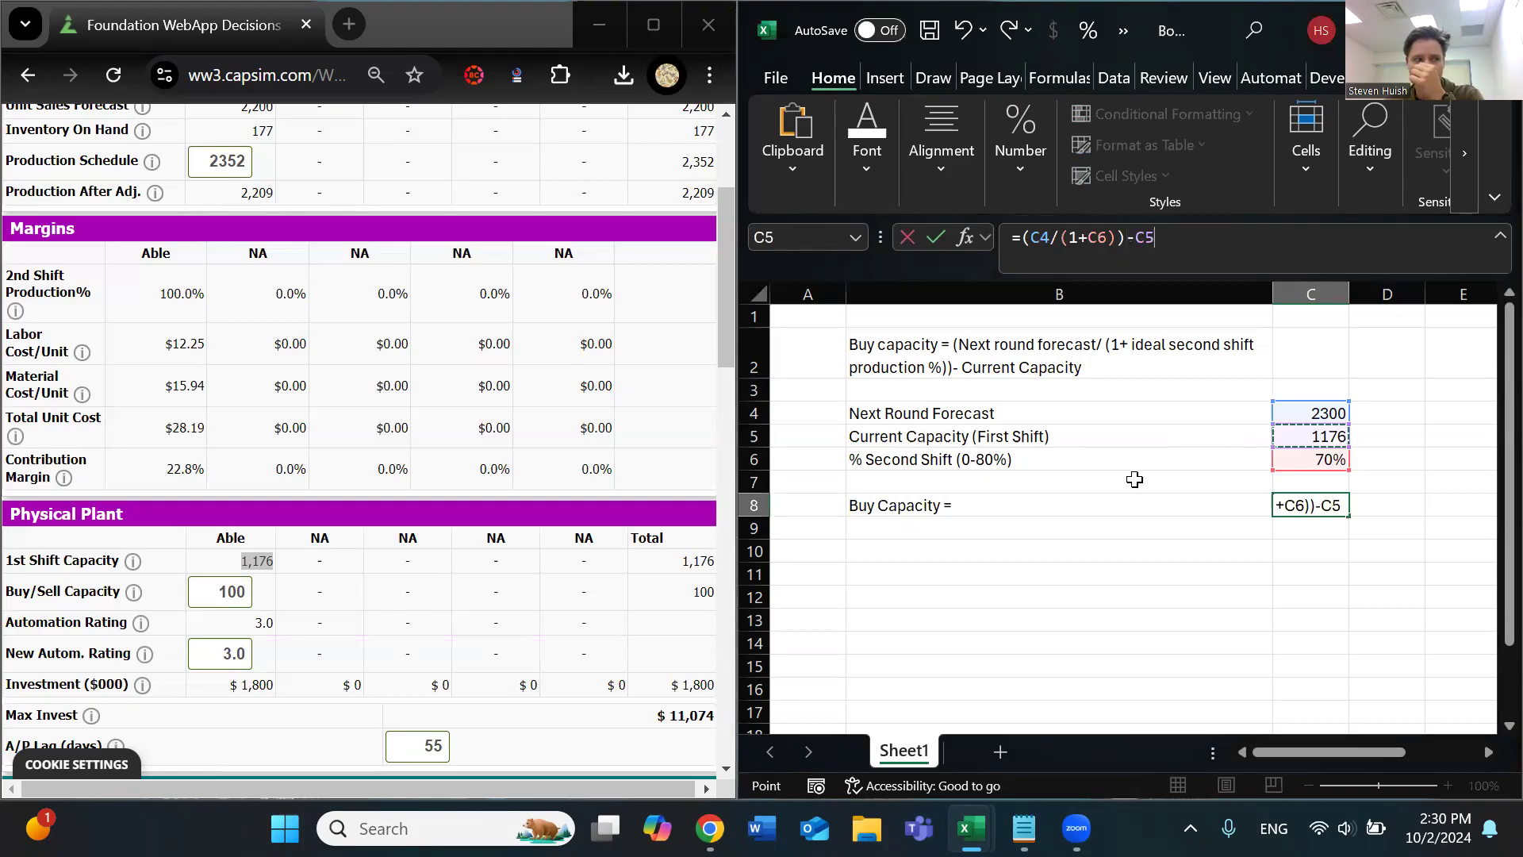
key("Return")
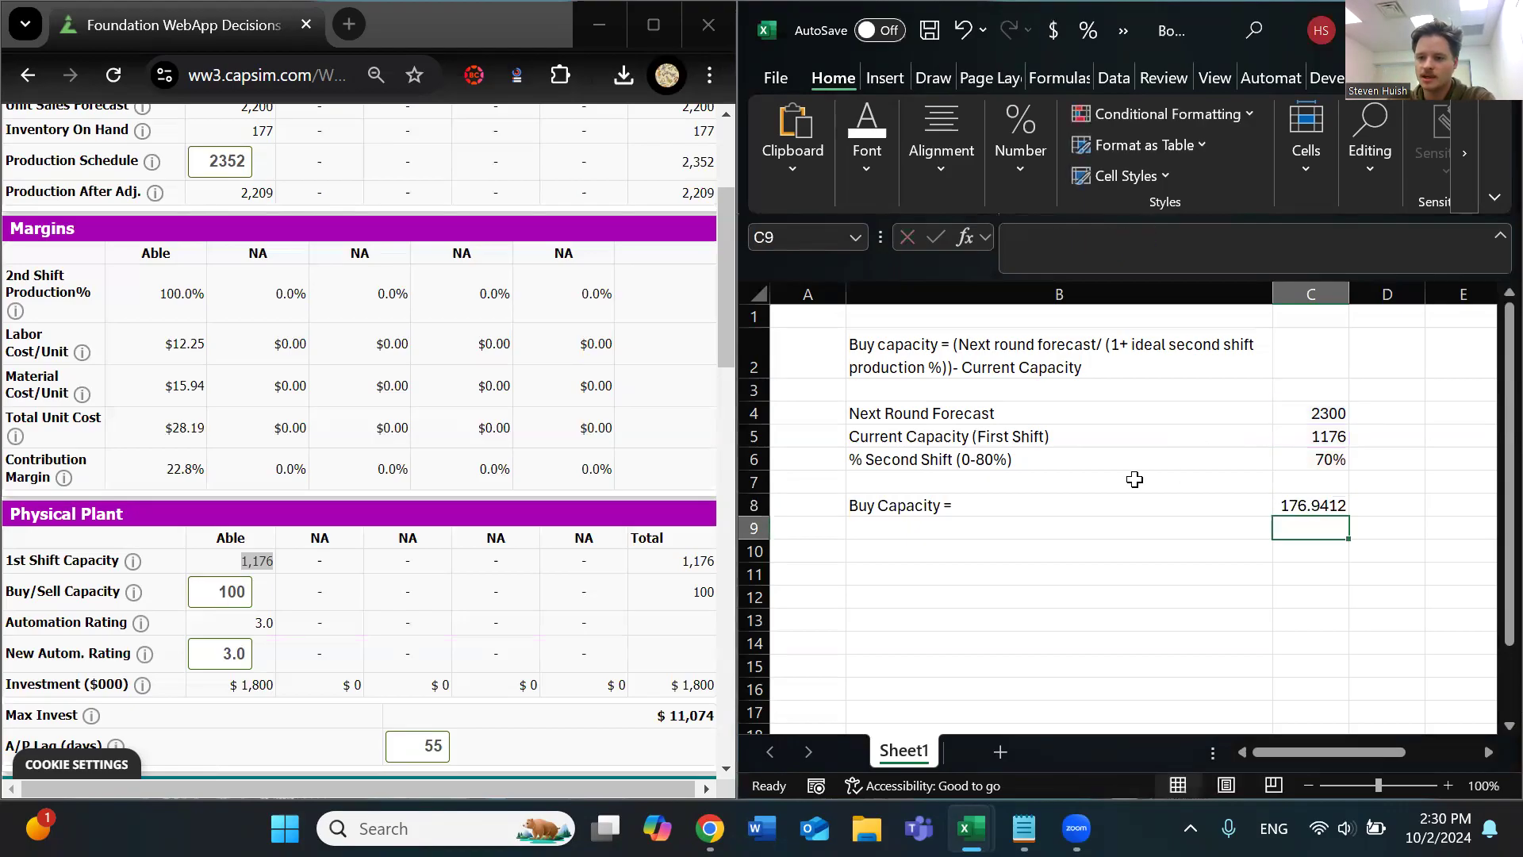
Format the Buy Capacity result in cell C8 to show no decimal places
left_click(1307, 506)
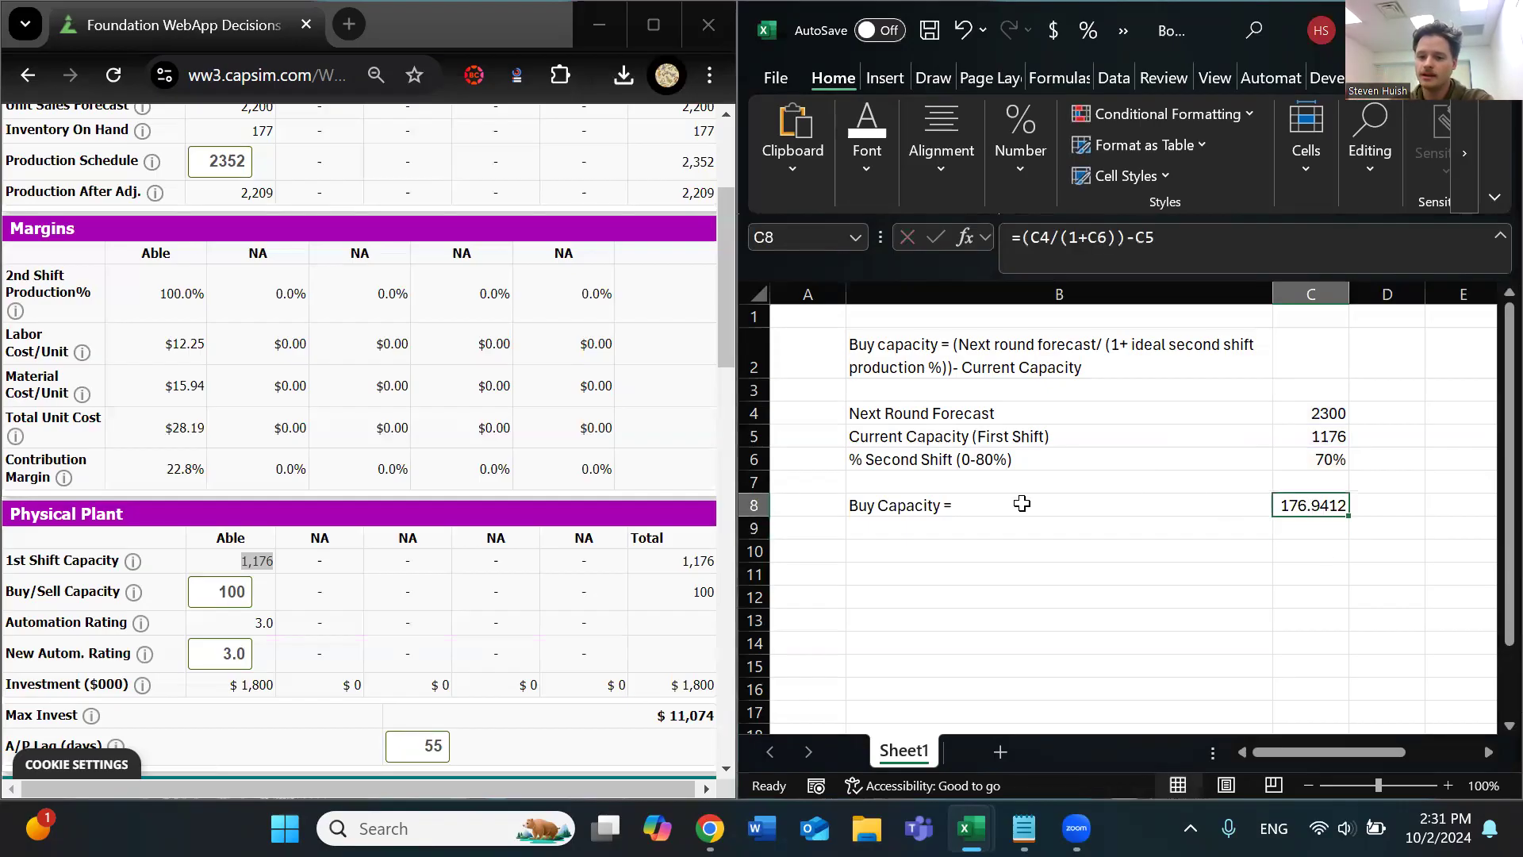
left_click_drag(920, 417, 1305, 414)
left_click_drag(1032, 461, 1330, 462)
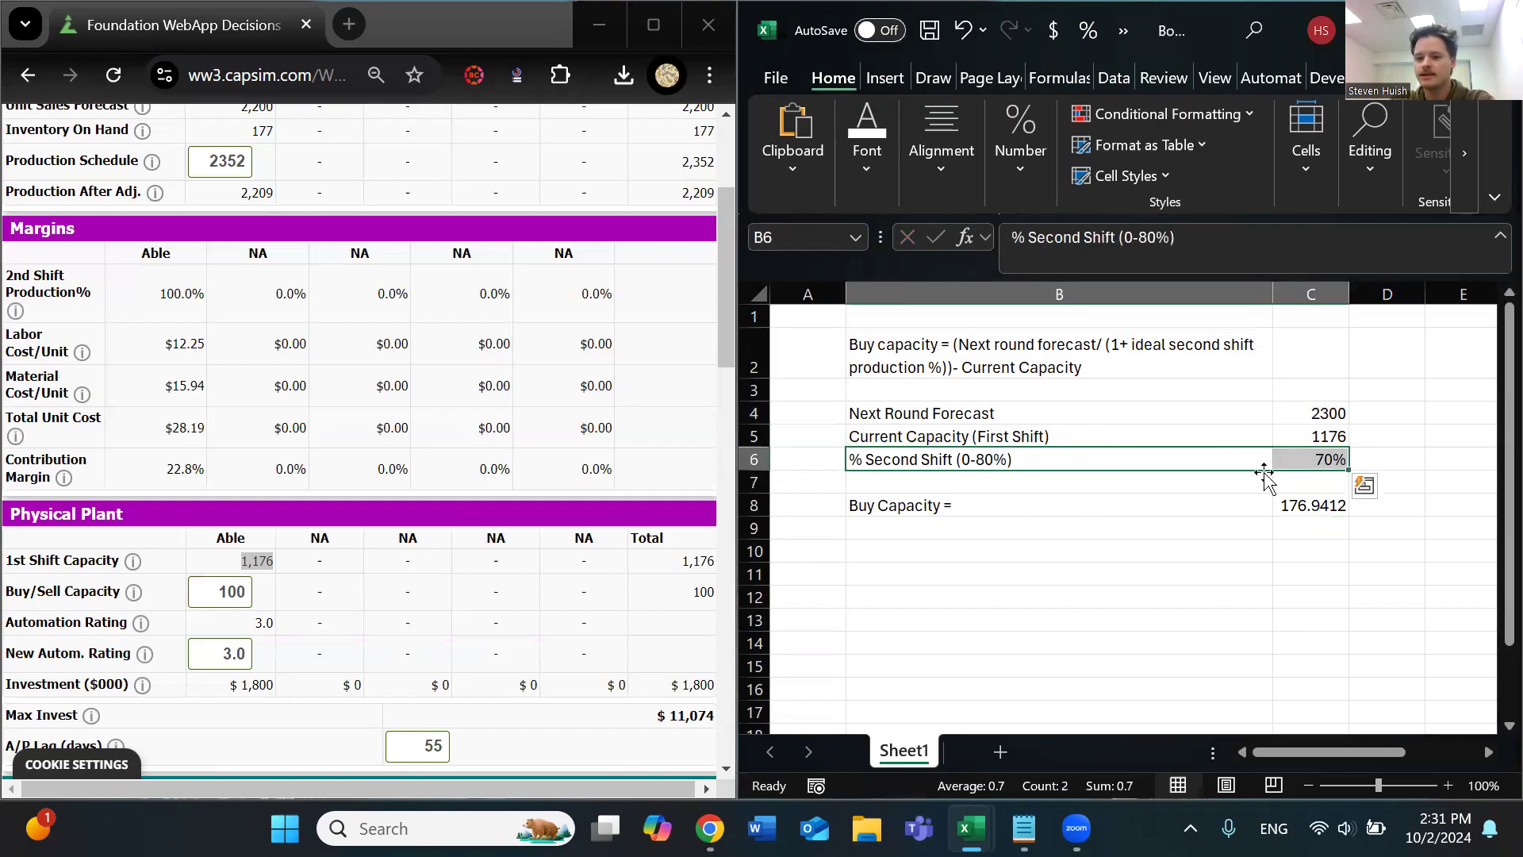
left_click(1296, 490)
left_click(1296, 503)
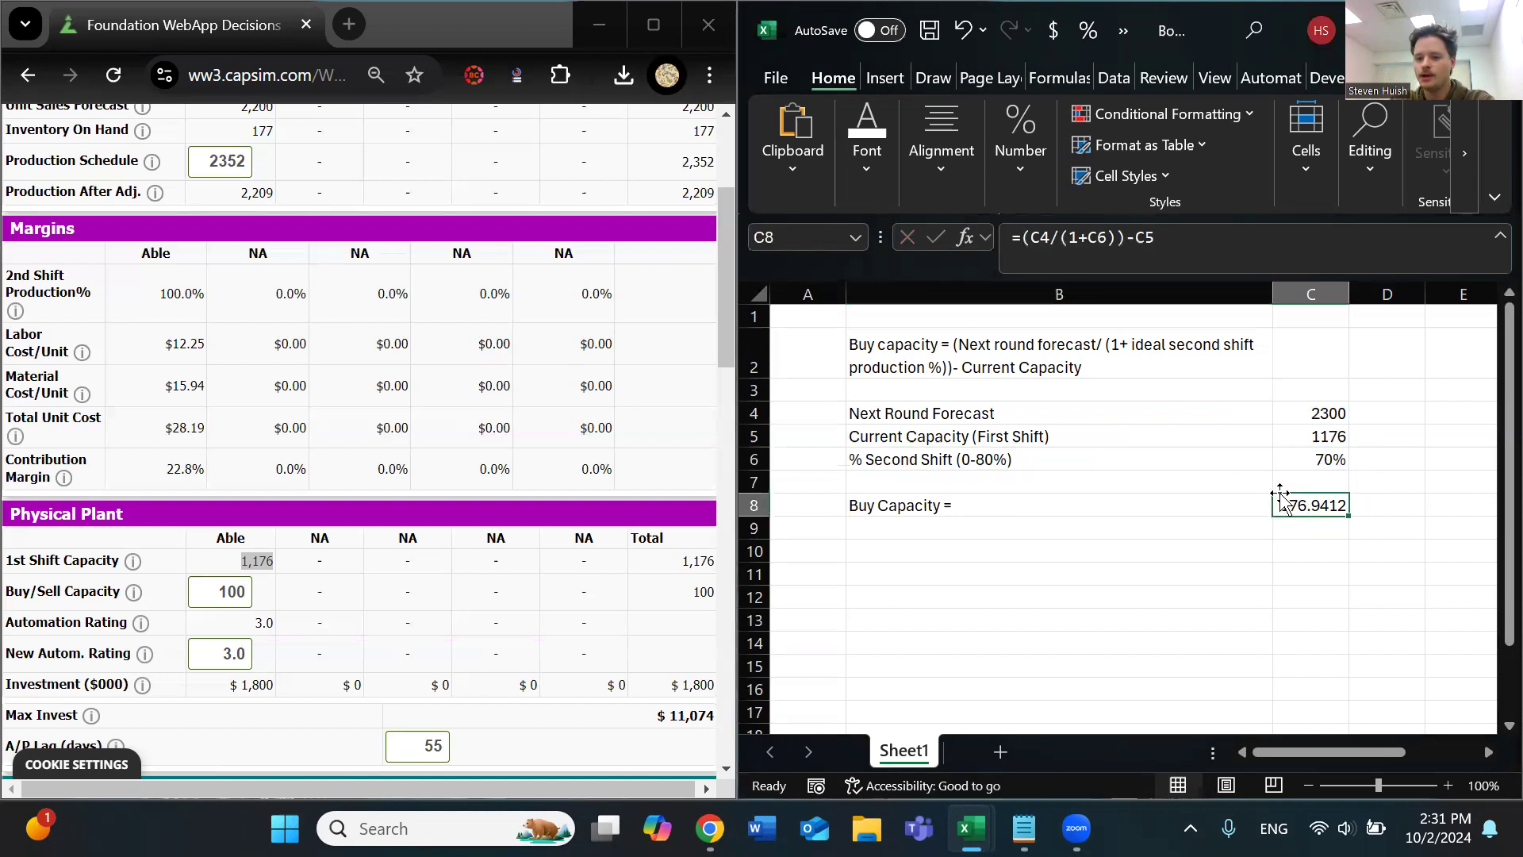
left_click(1020, 170)
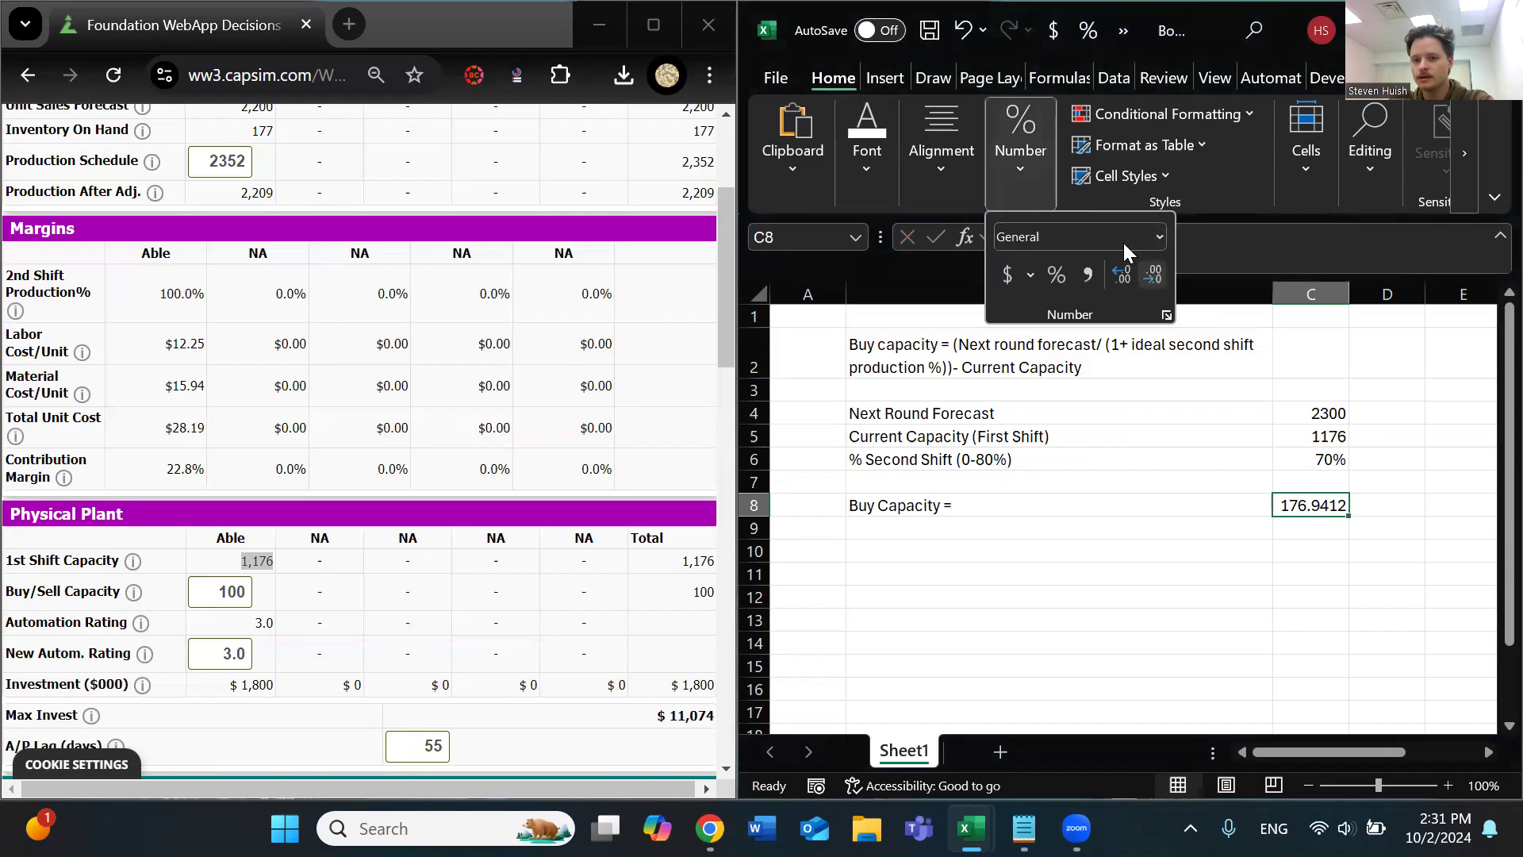
left_click(1157, 279)
left_click(1157, 280)
left_click(1156, 279)
left_click(1157, 279)
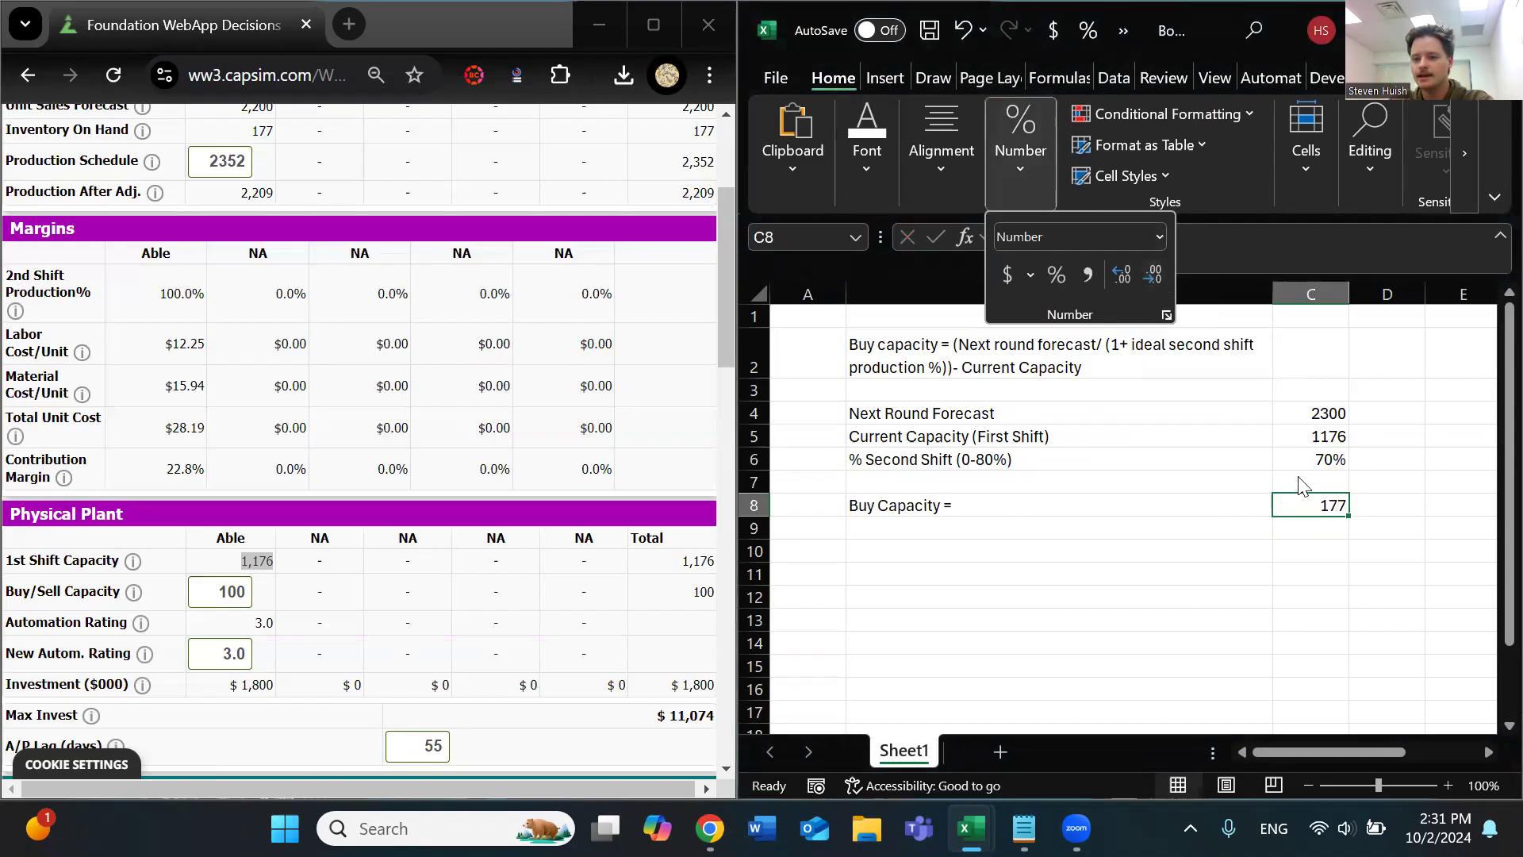
Switch to Foundation and set Able's Buy/Sell Capacity to 177 in the Physical Plant section
left_click_drag(237, 588, 211, 586)
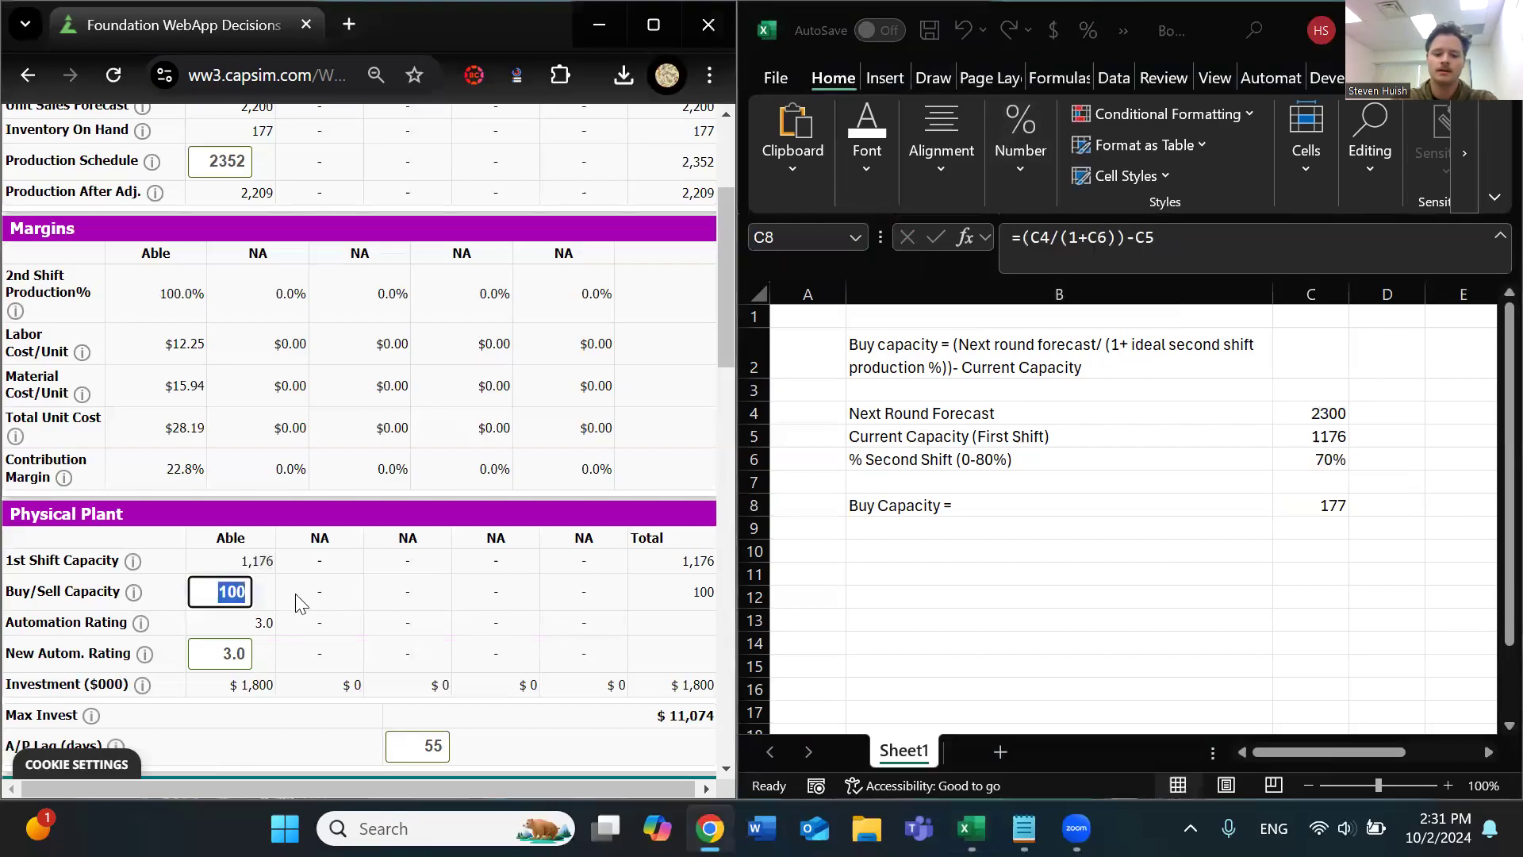
type("177")
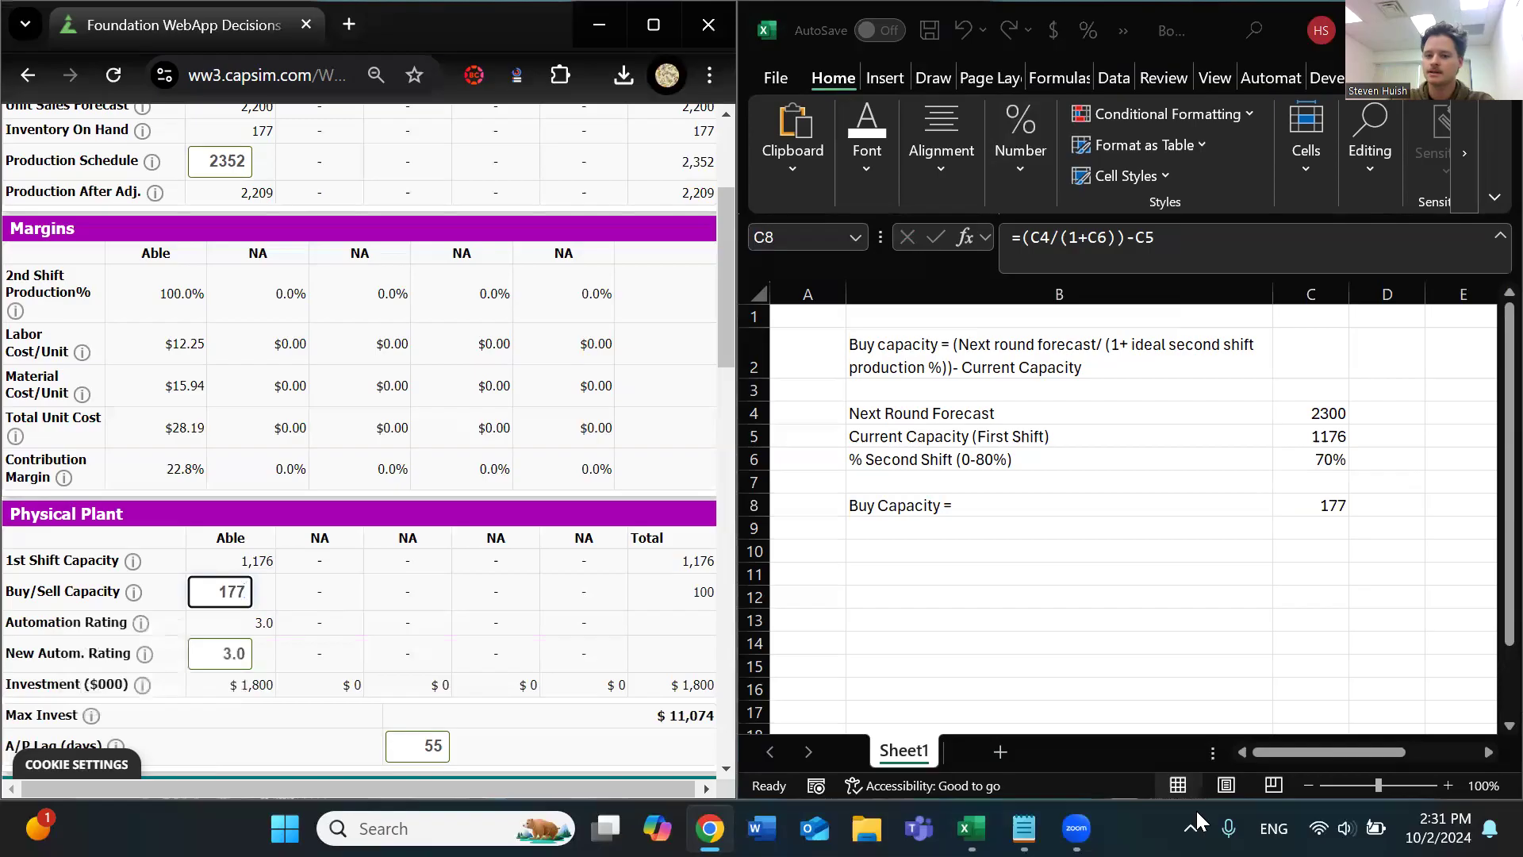
left_click(1317, 506)
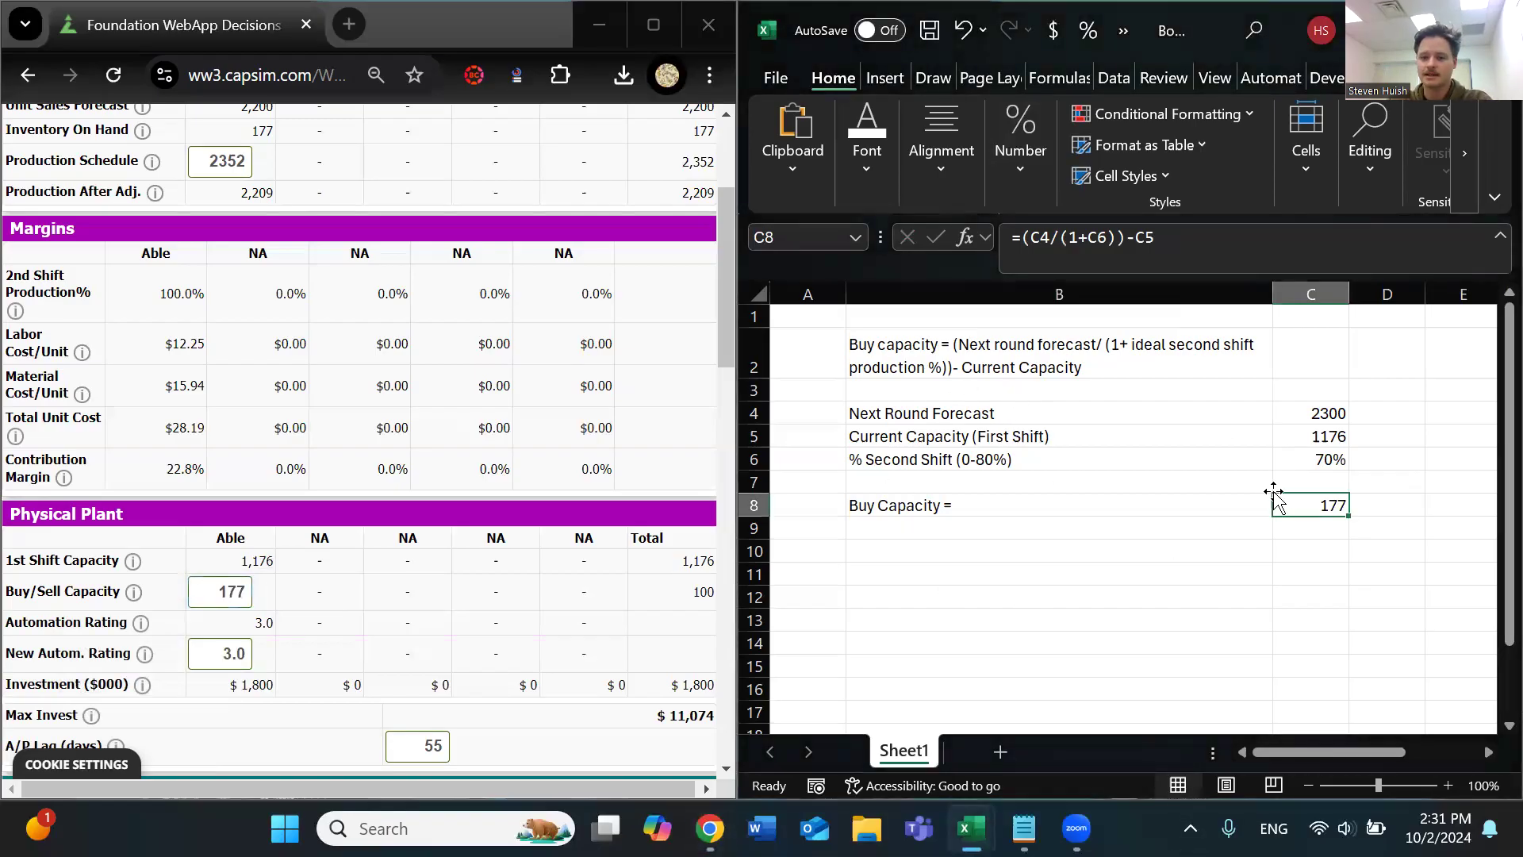
left_click(1325, 416)
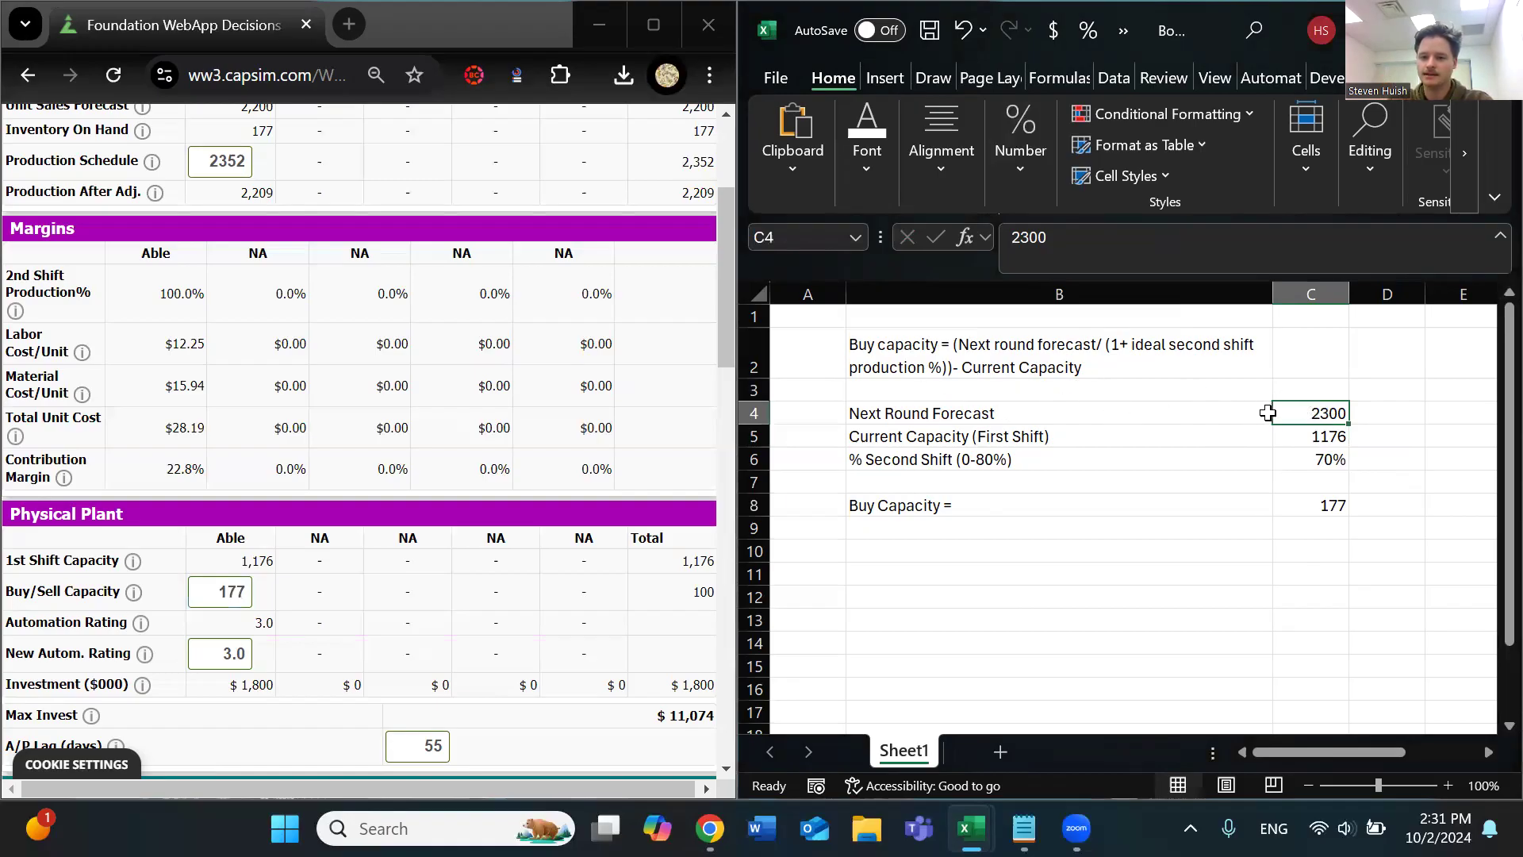
left_click(1107, 468)
left_click_drag(1172, 473, 1289, 462)
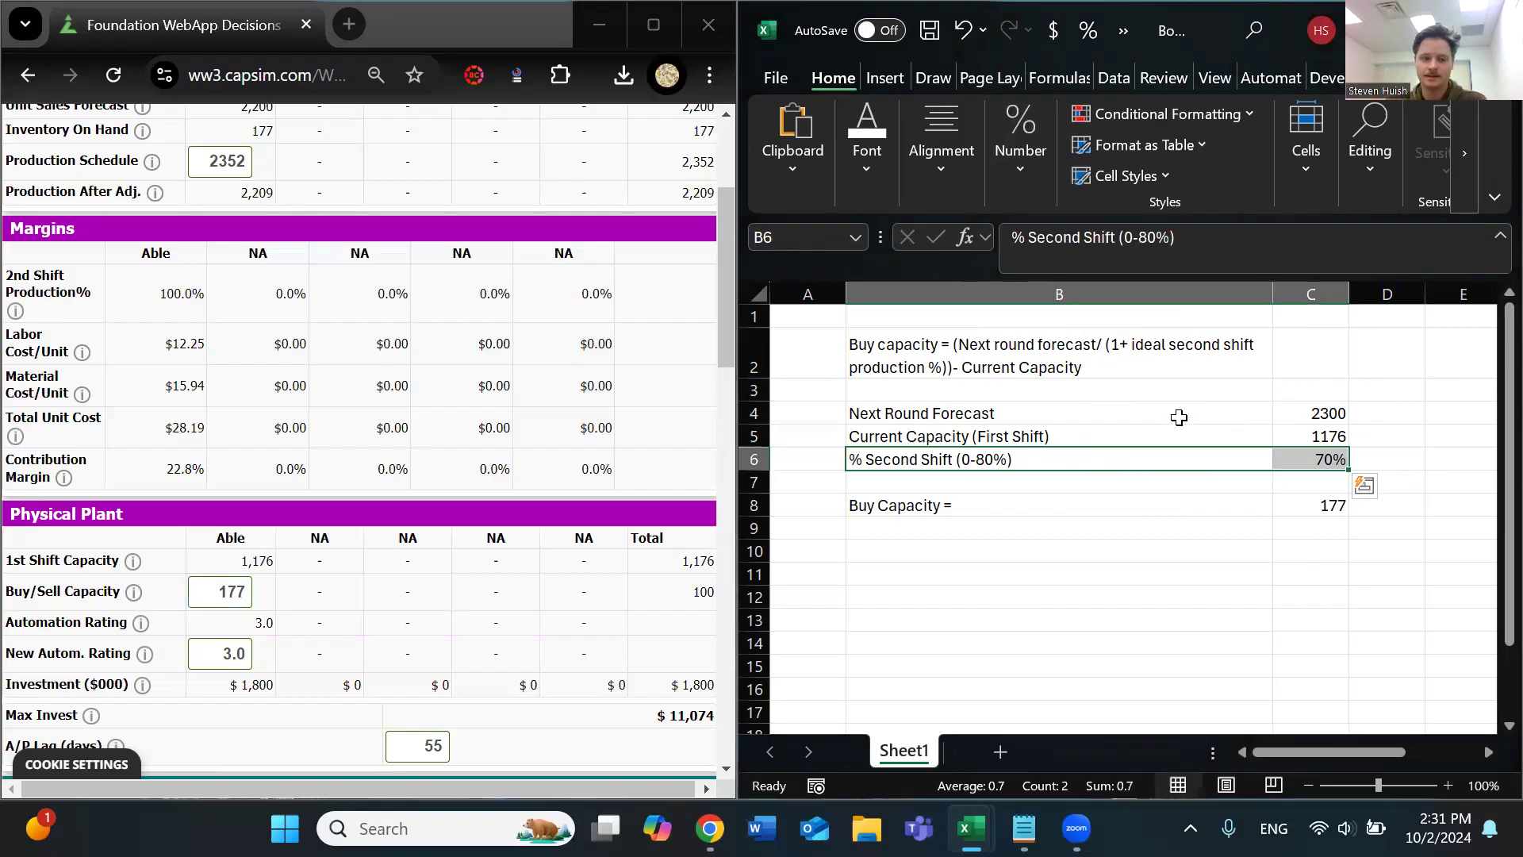
left_click(997, 410)
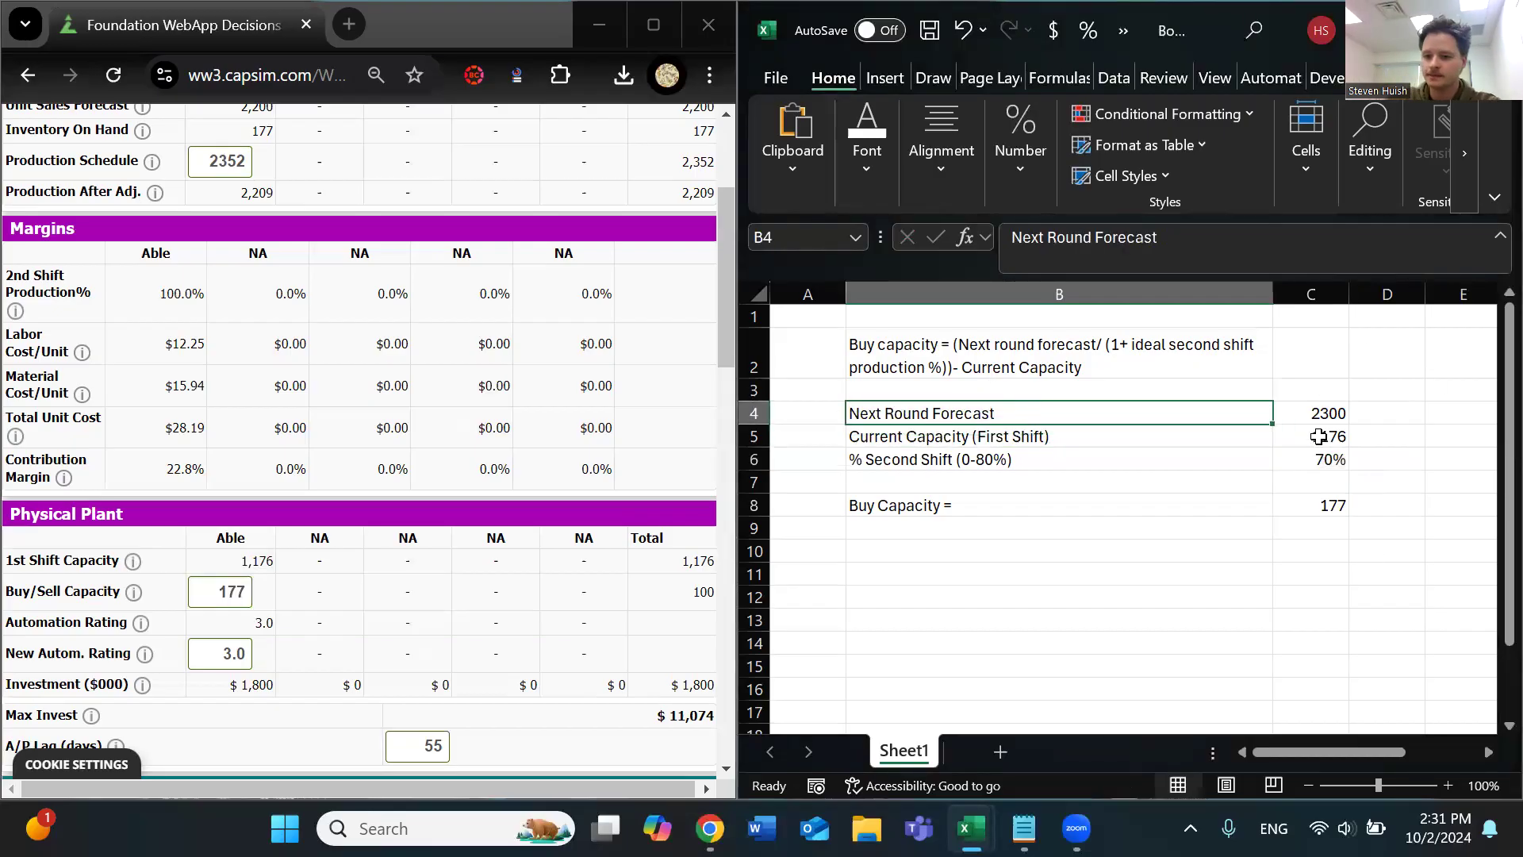
Apply All Borders to the three input values in cells C4 to C6
left_click_drag(1322, 413, 1334, 464)
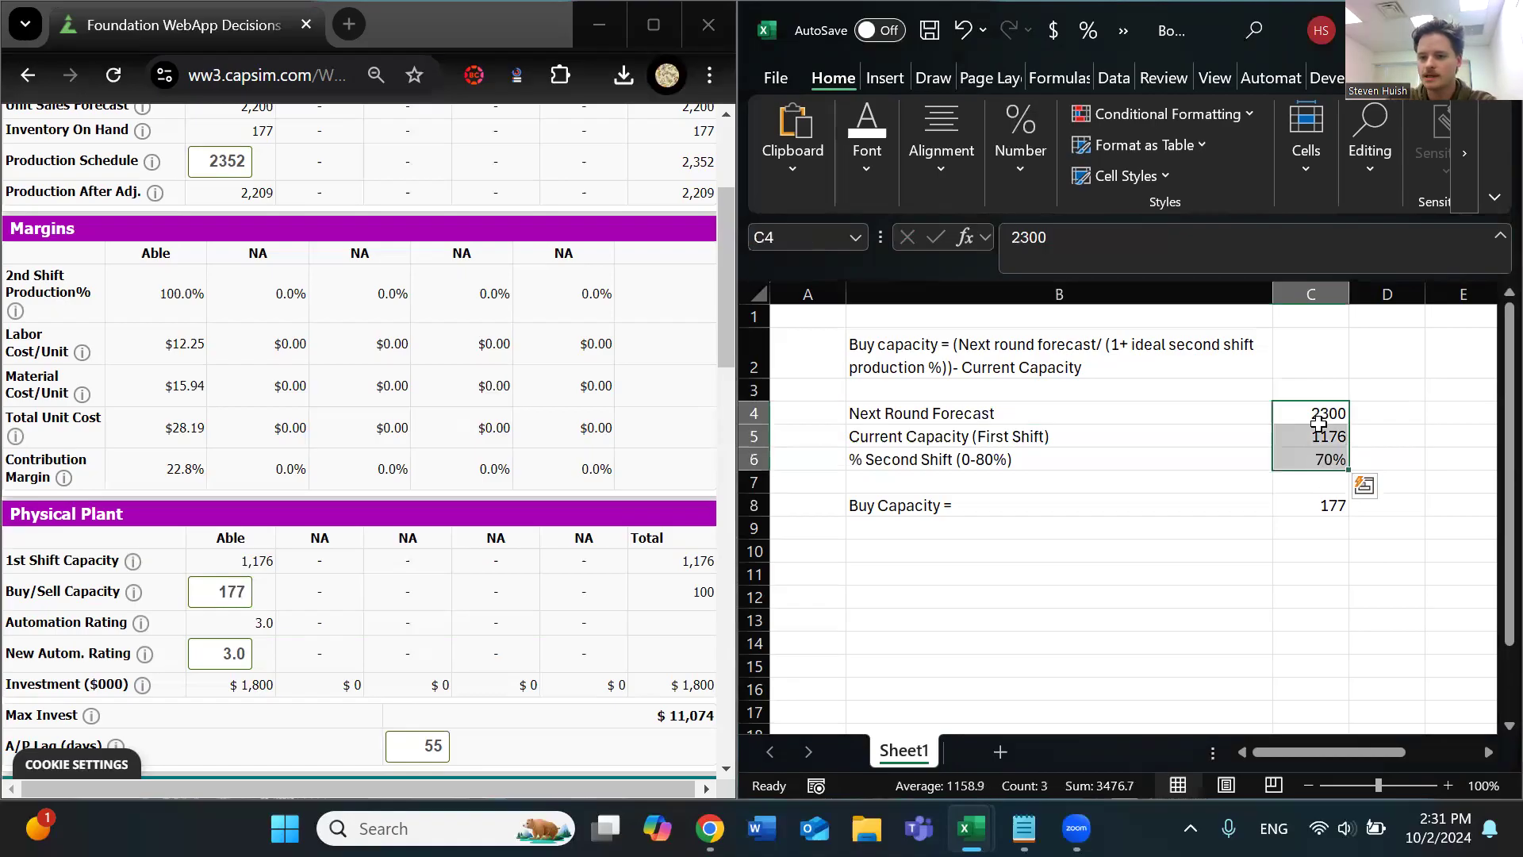
left_click(893, 164)
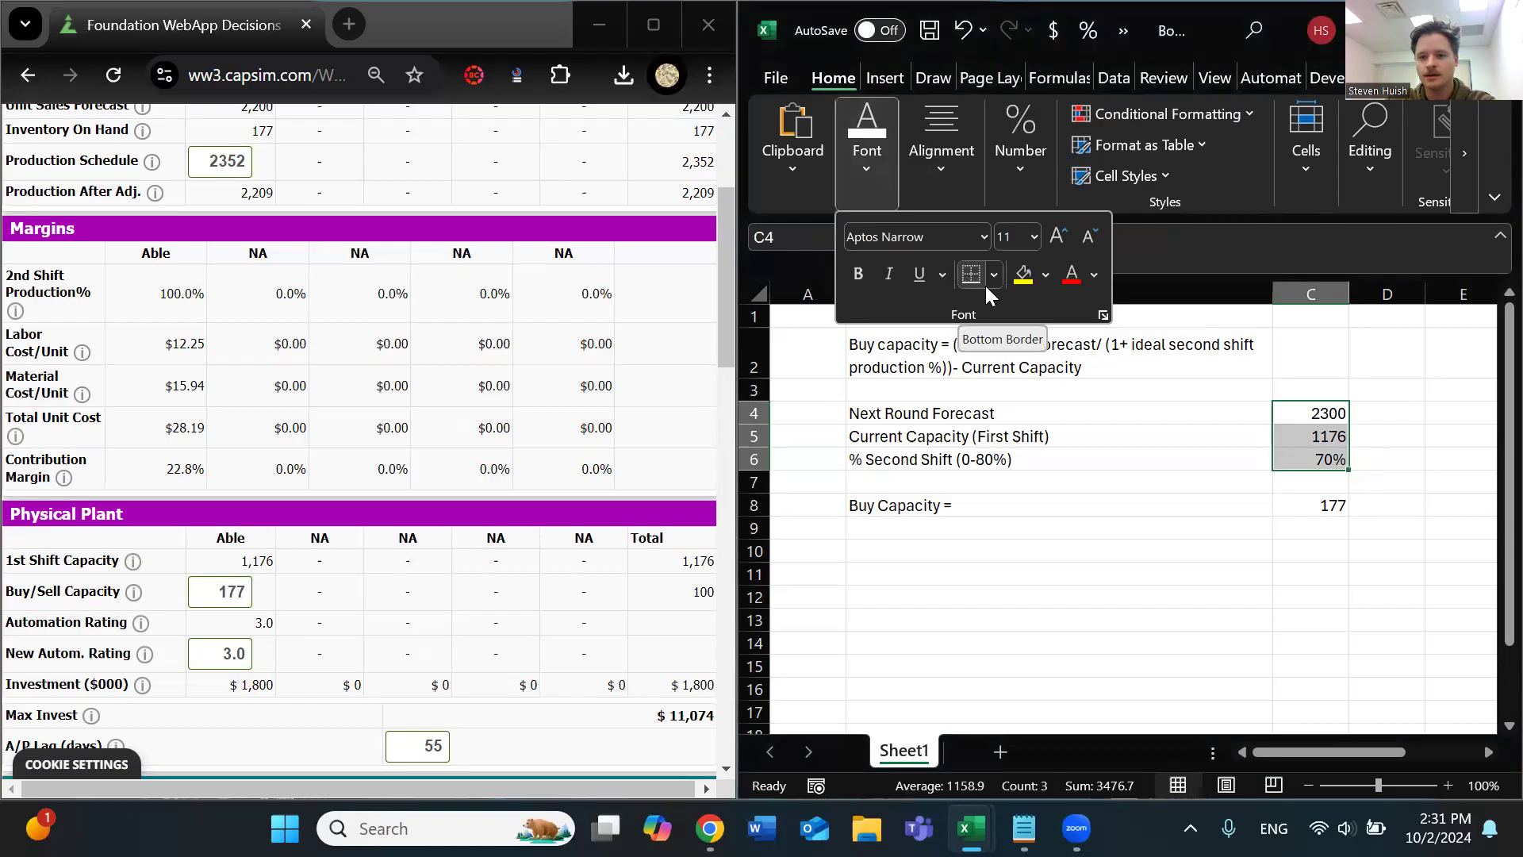
left_click(992, 275)
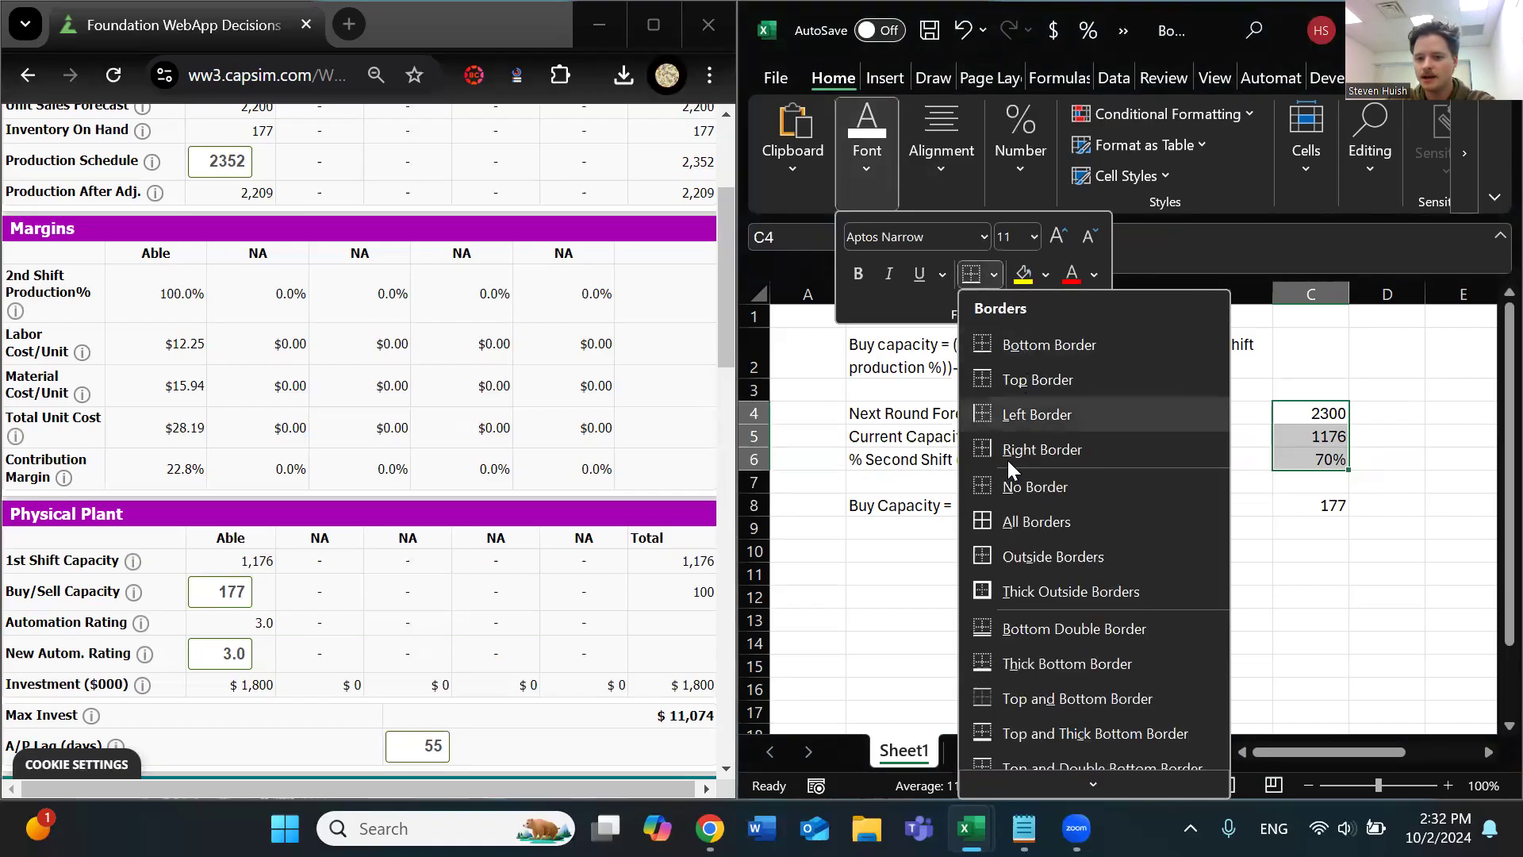
left_click(1050, 523)
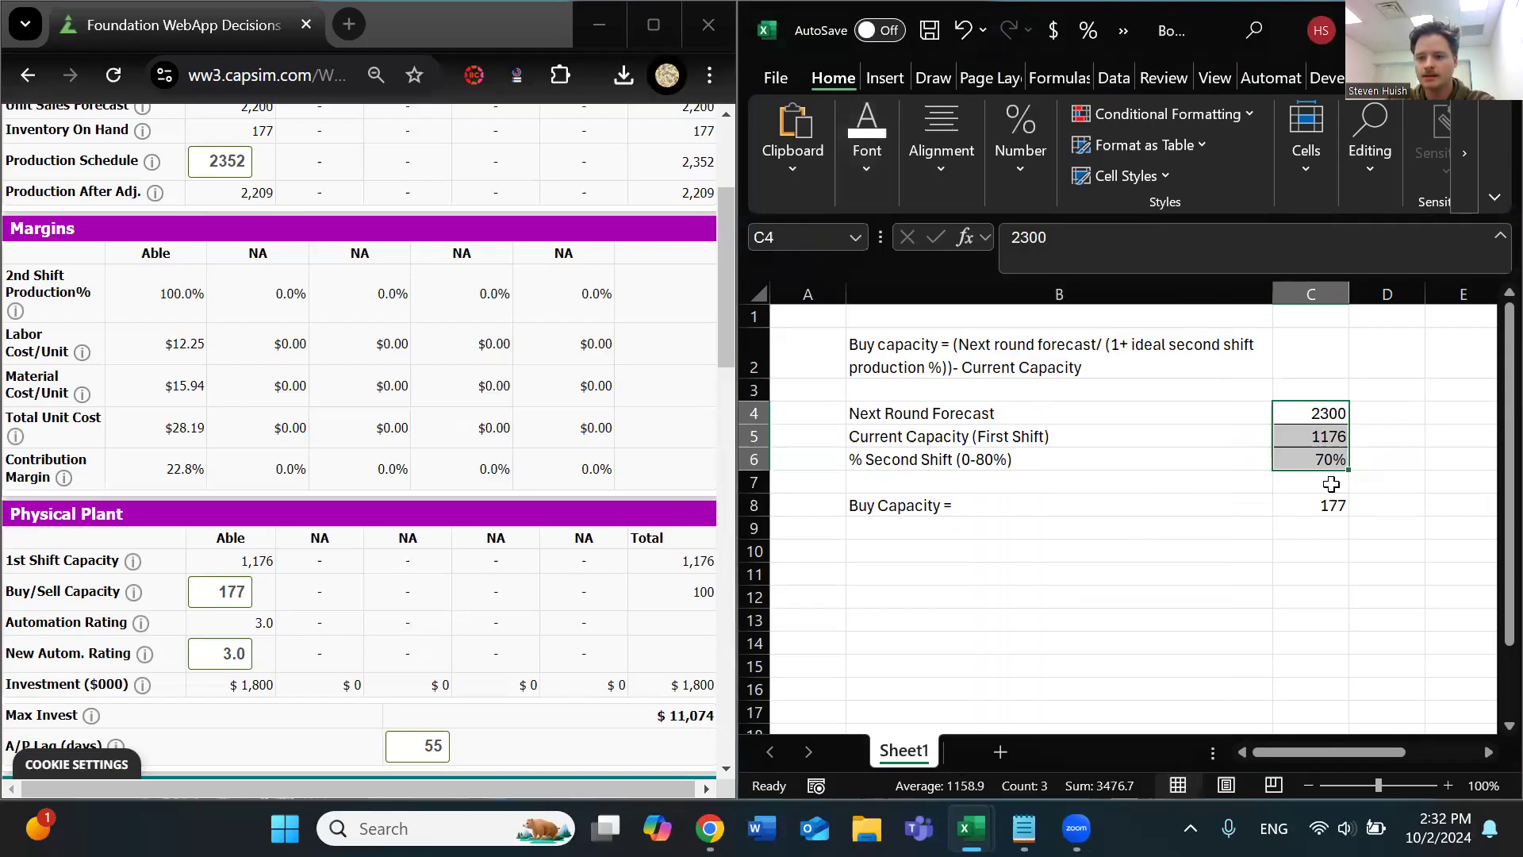
left_click(1434, 401)
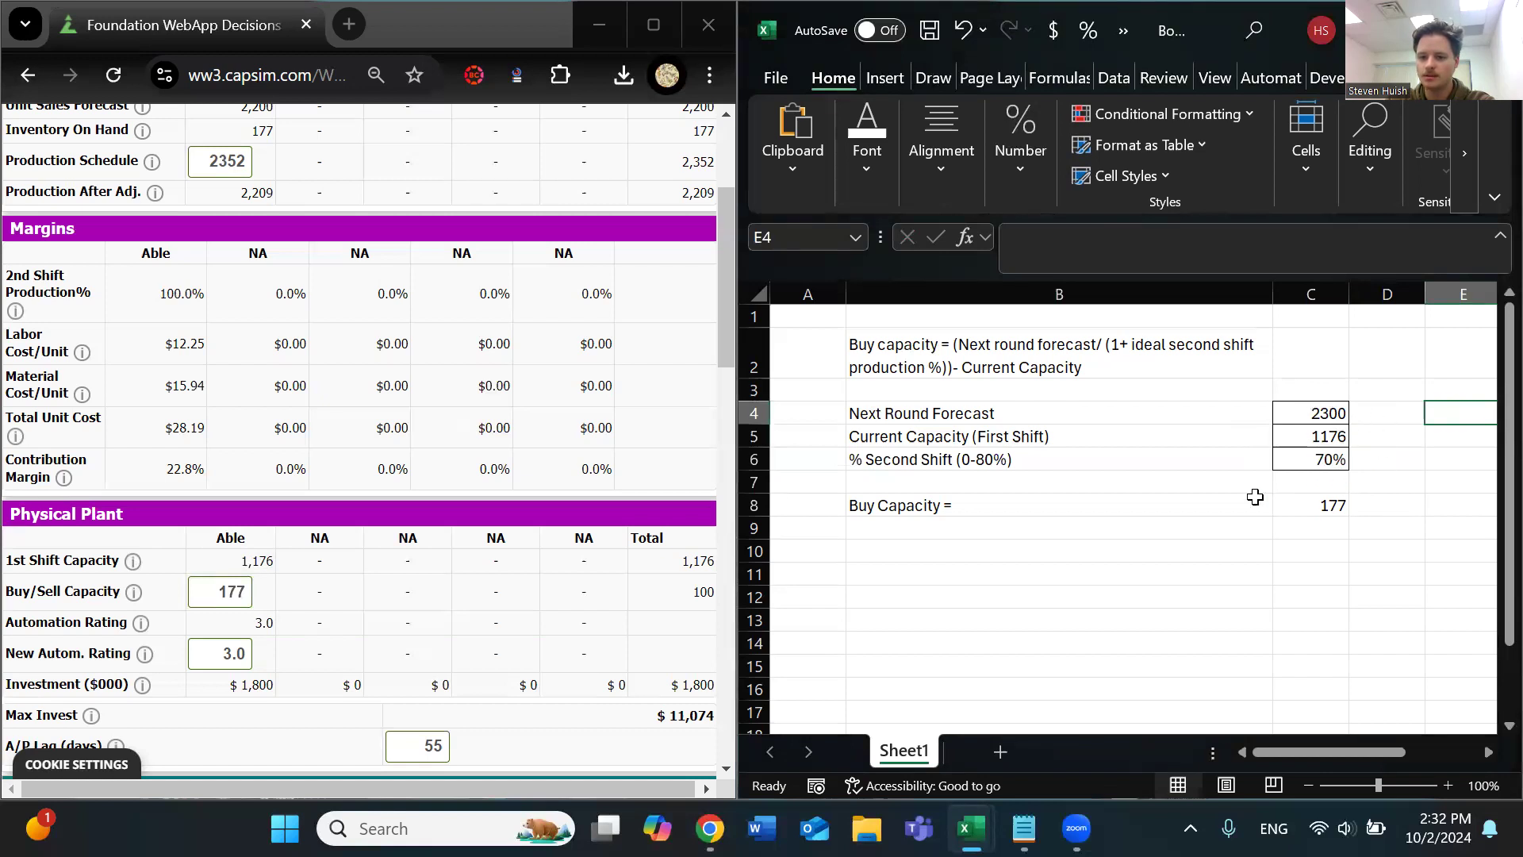
Add borders around the Buy Capacity result in cell C8
left_click(1354, 509)
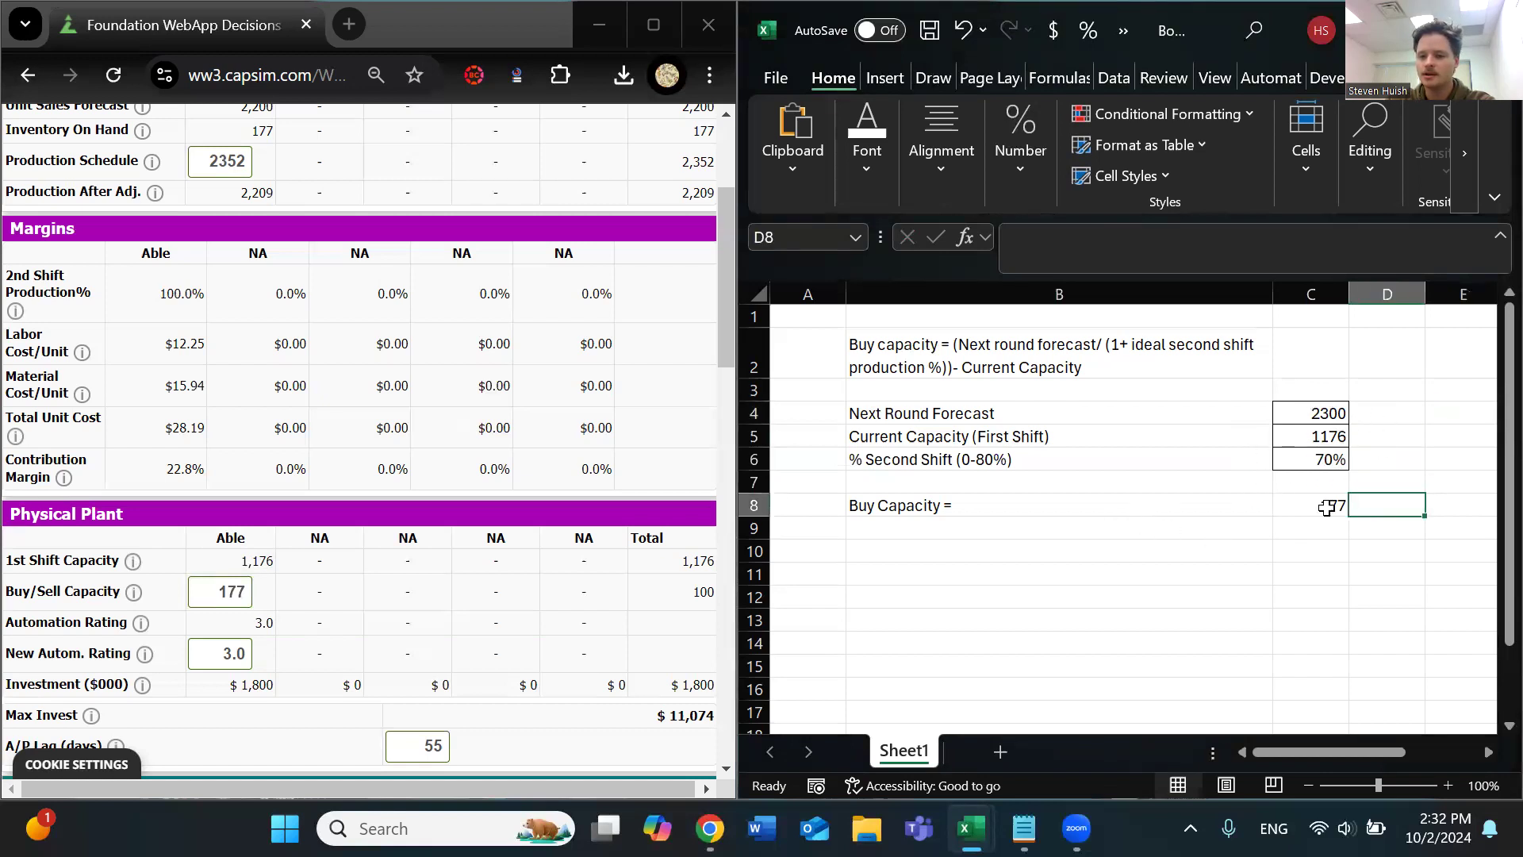
left_click(1326, 507)
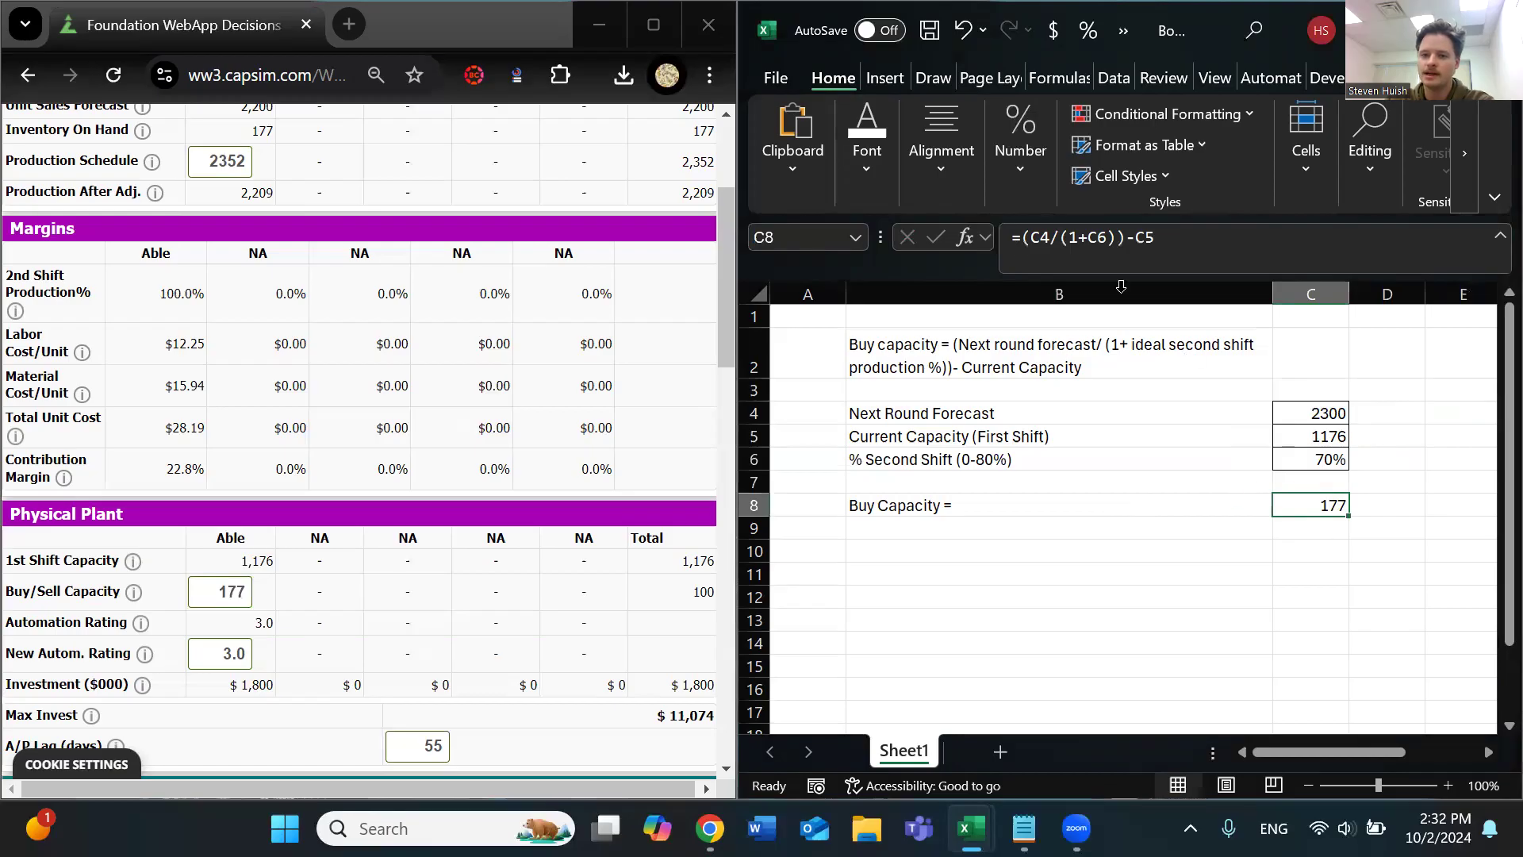
left_click(879, 176)
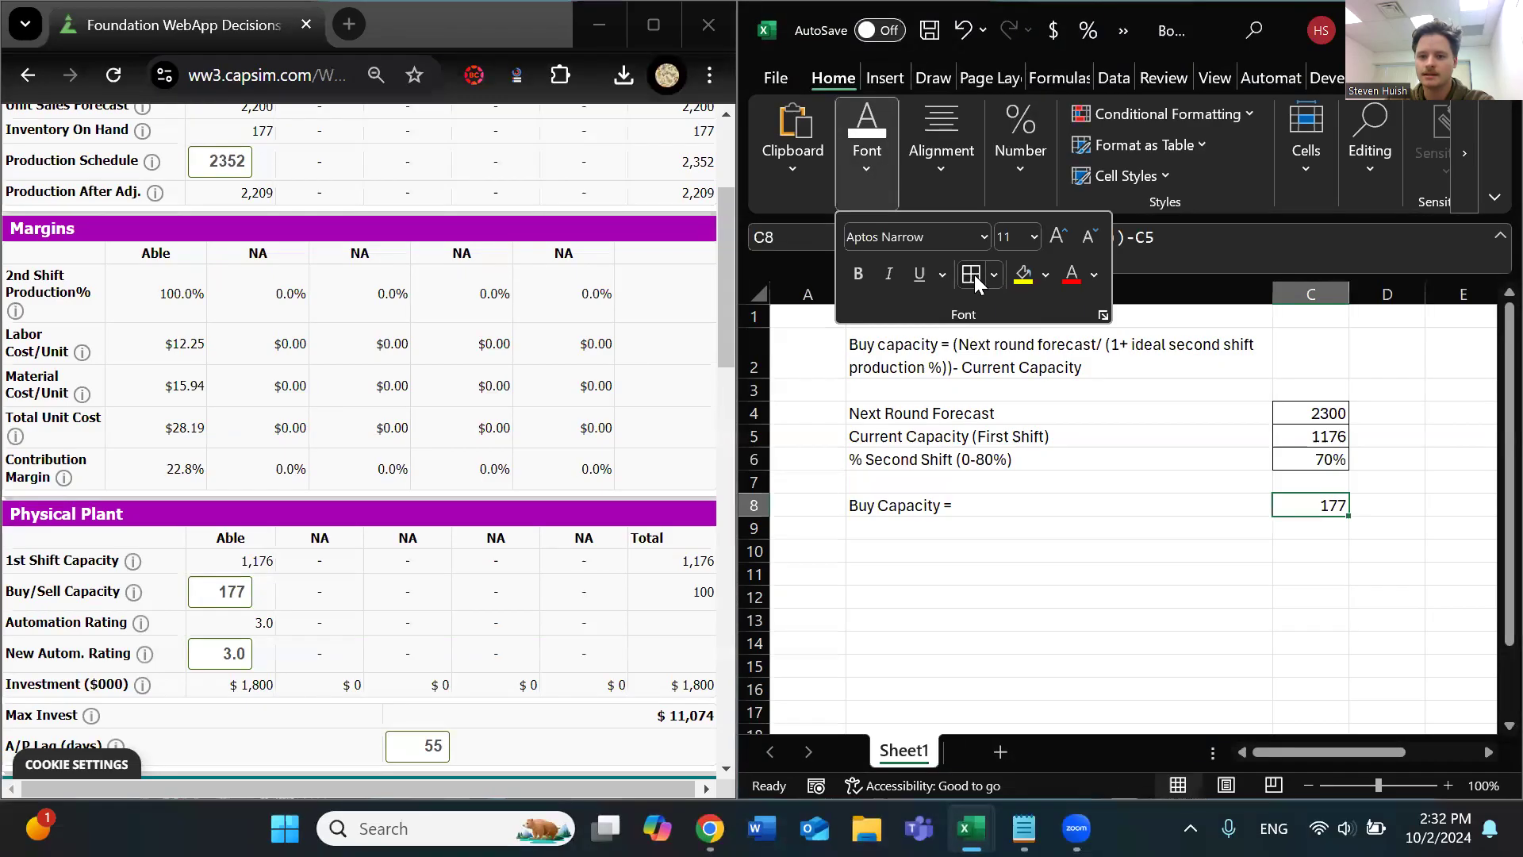
left_click(1169, 520)
left_click_drag(1309, 403, 1297, 476)
Highlight the Buy Capacity result in cell C8 with a yellow fill
left_click(1295, 506)
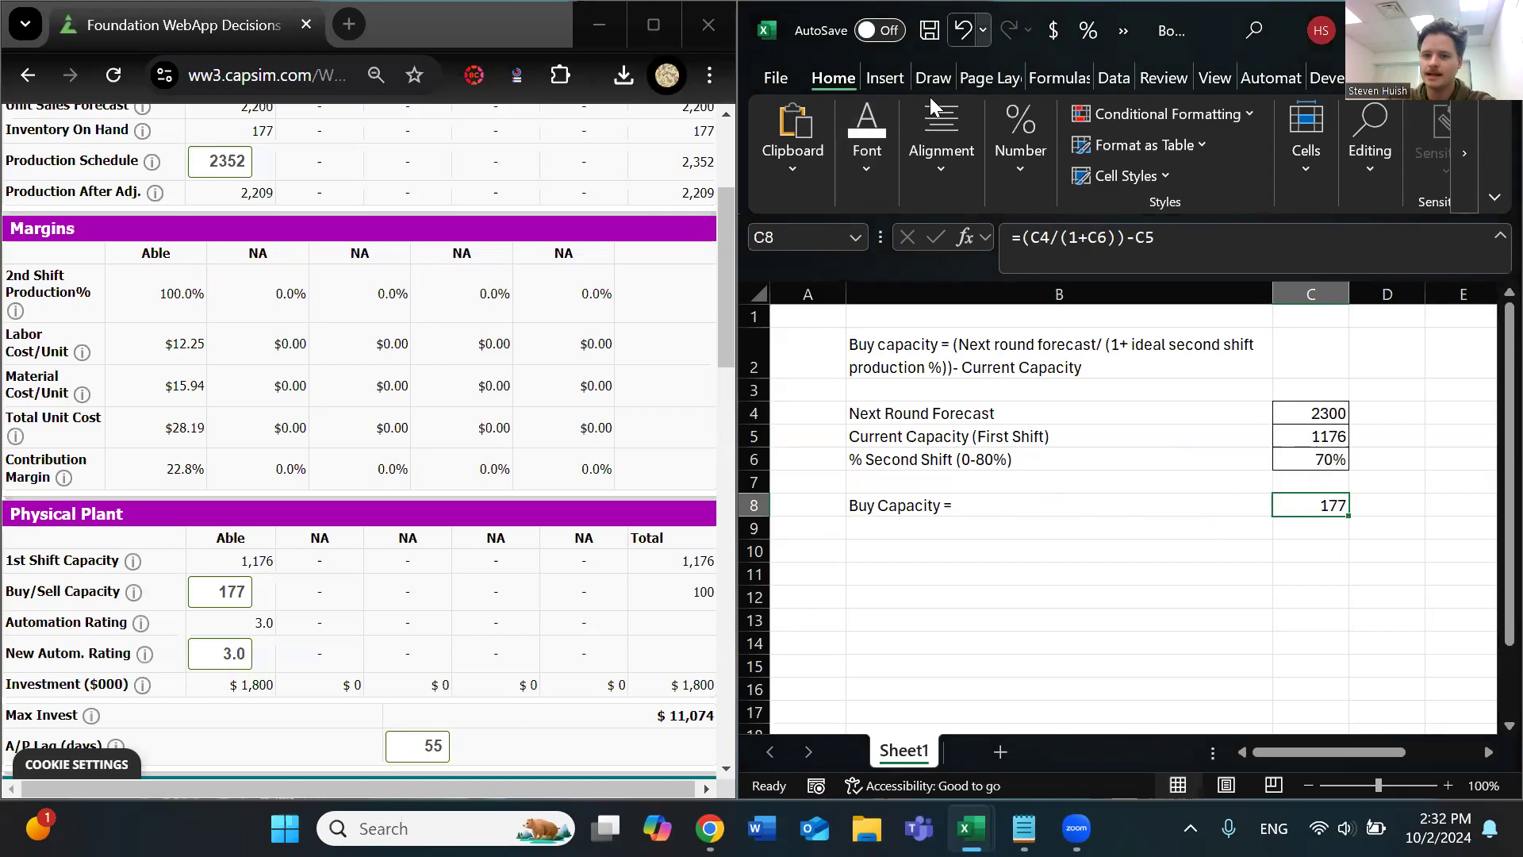
left_click(867, 151)
left_click(1022, 273)
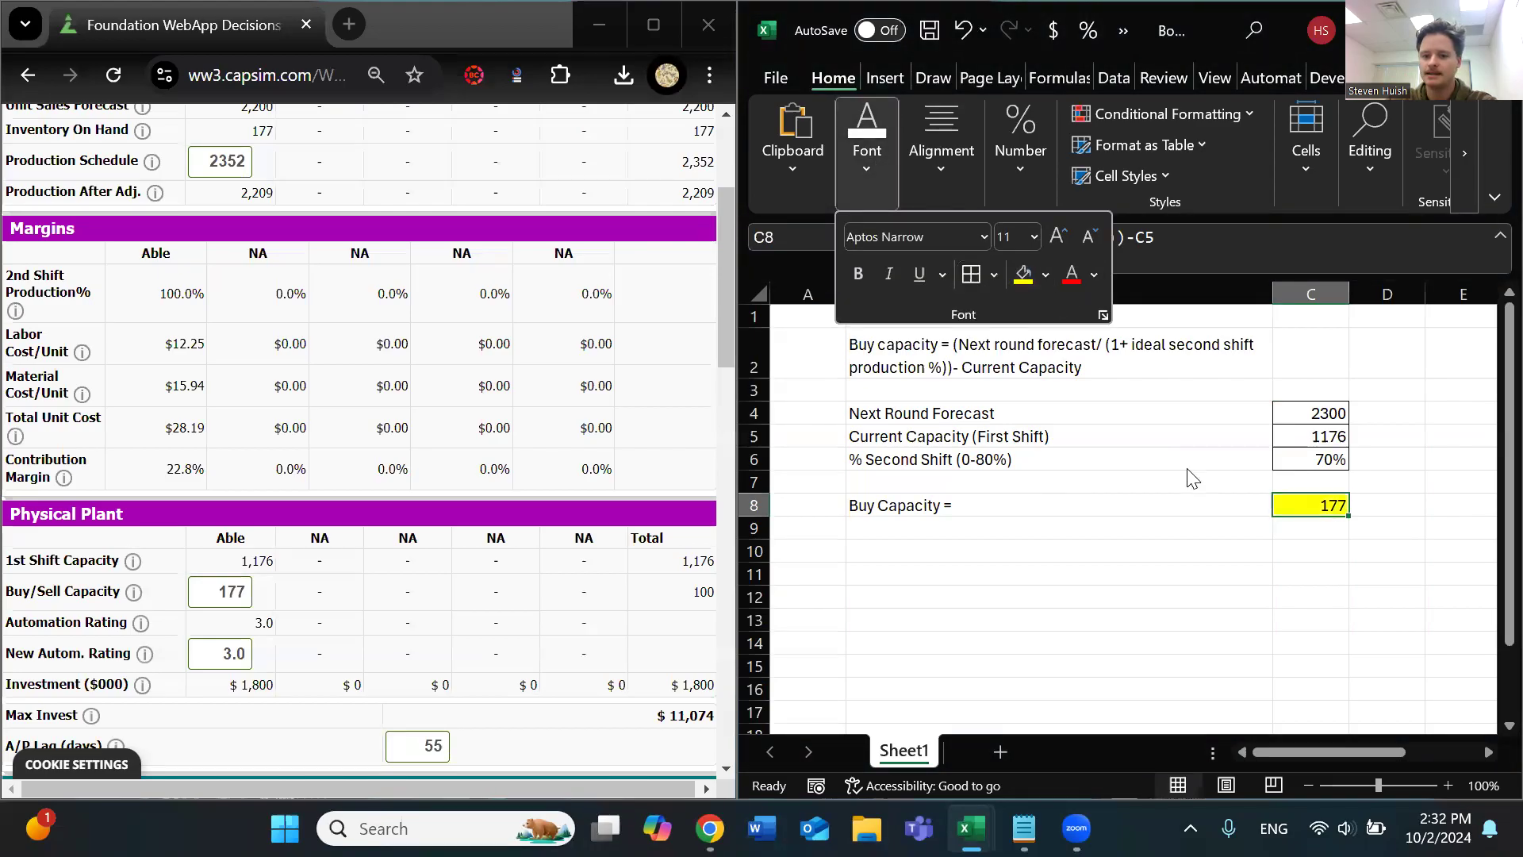
left_click(1016, 504)
left_click(1289, 506)
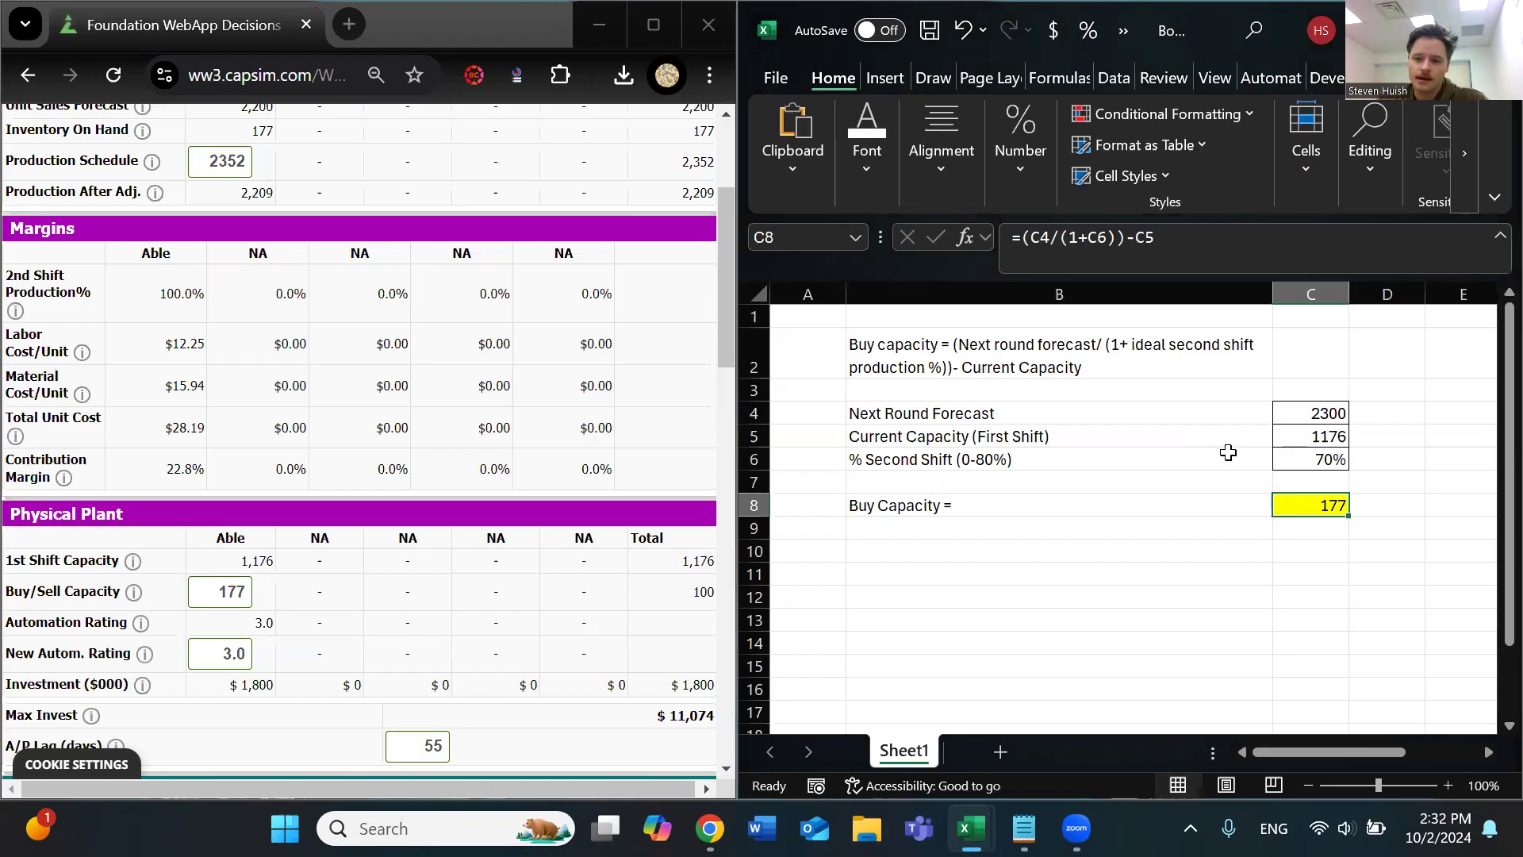
left_click(1326, 459)
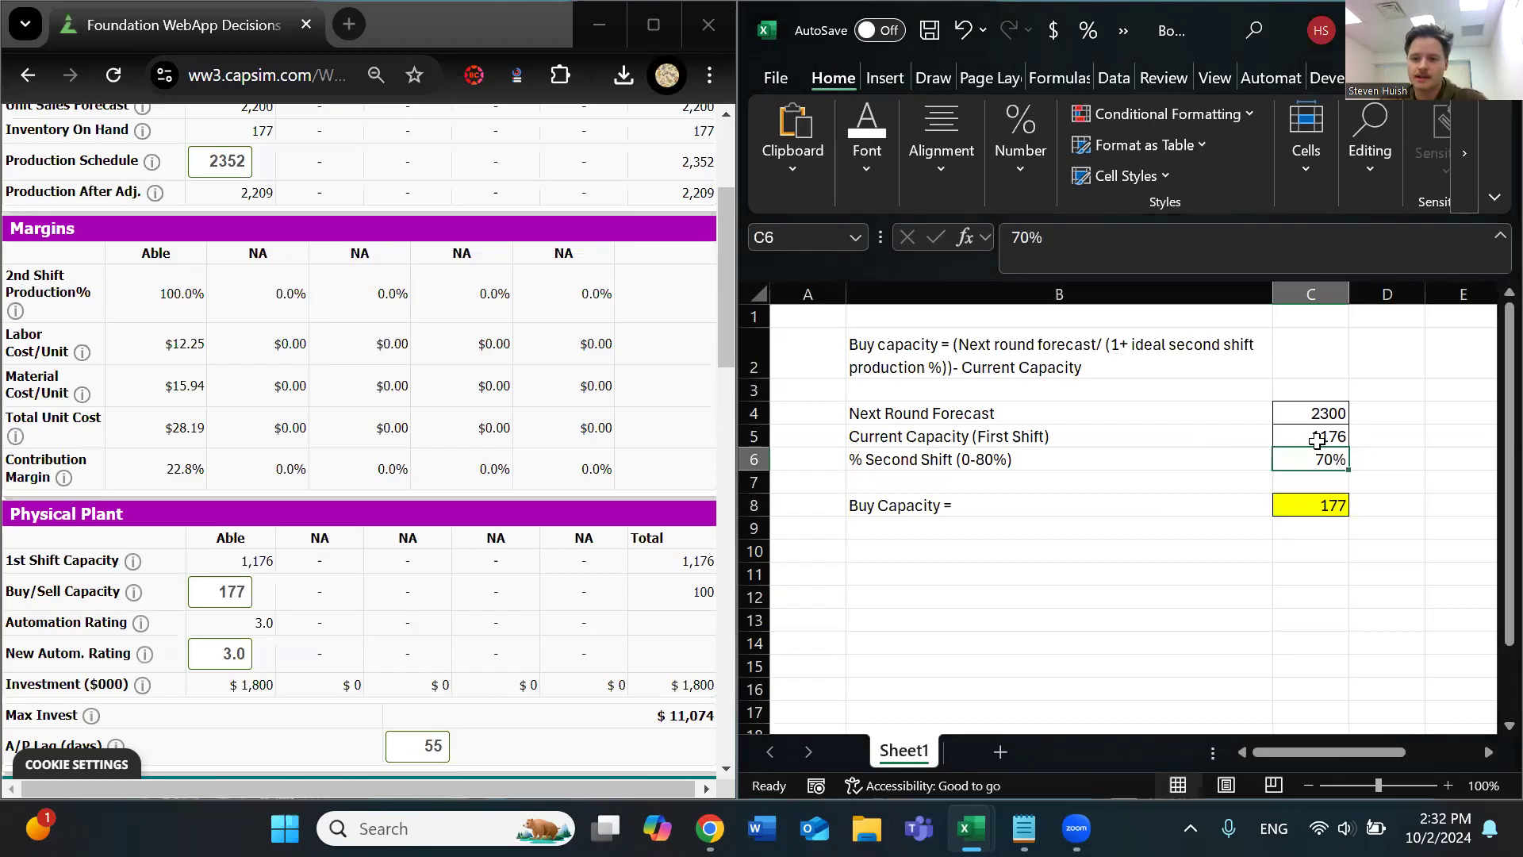
Apply All Borders to the Buy Capacity label and result in cells B8 to C8
left_click(1317, 436)
left_click(1307, 406)
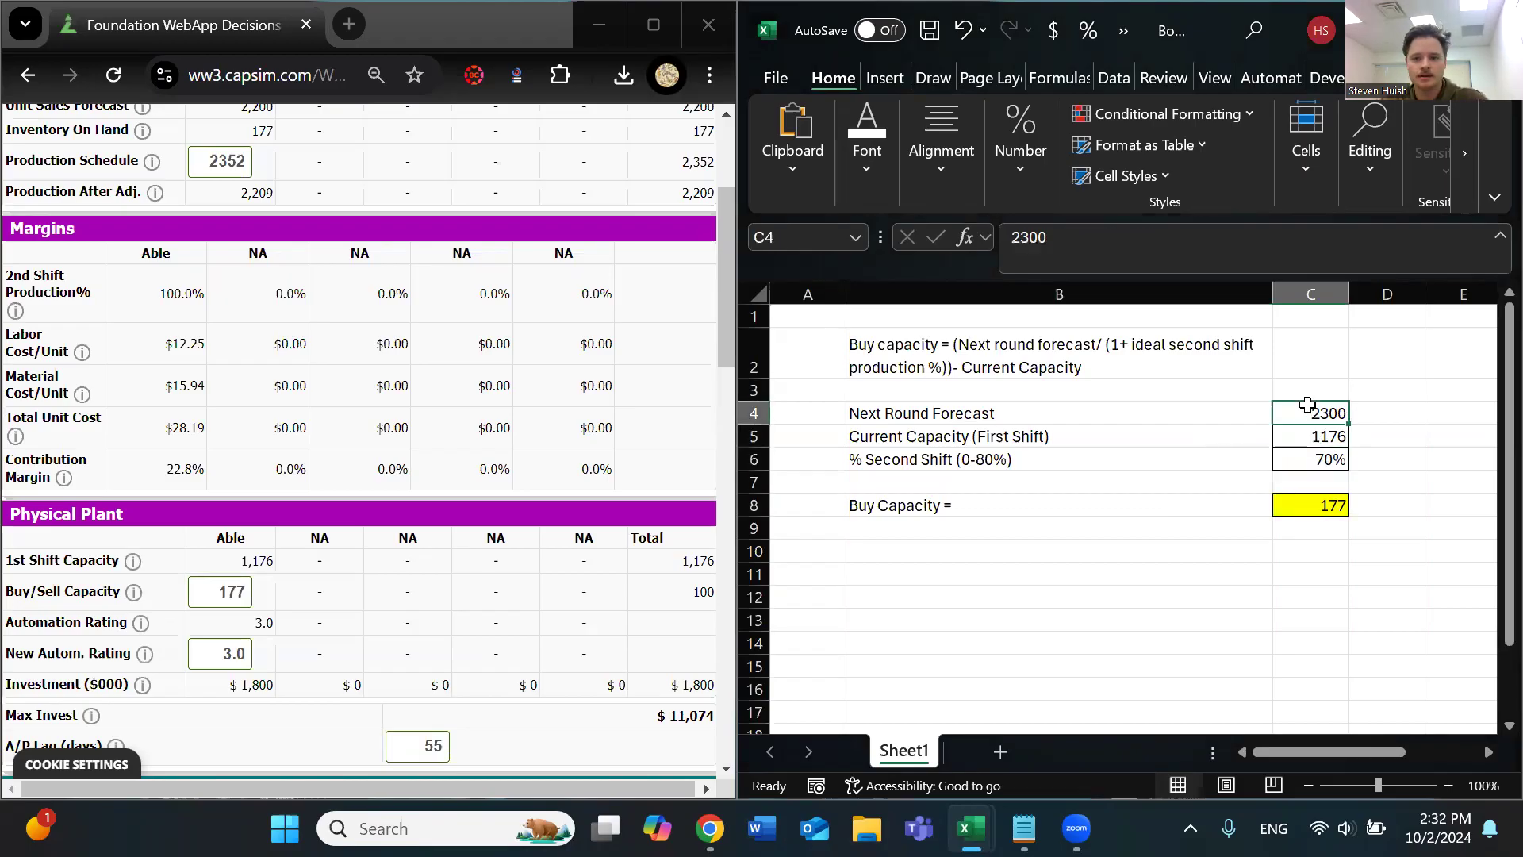
left_click(1313, 442)
left_click_drag(940, 507, 1309, 505)
left_click(864, 151)
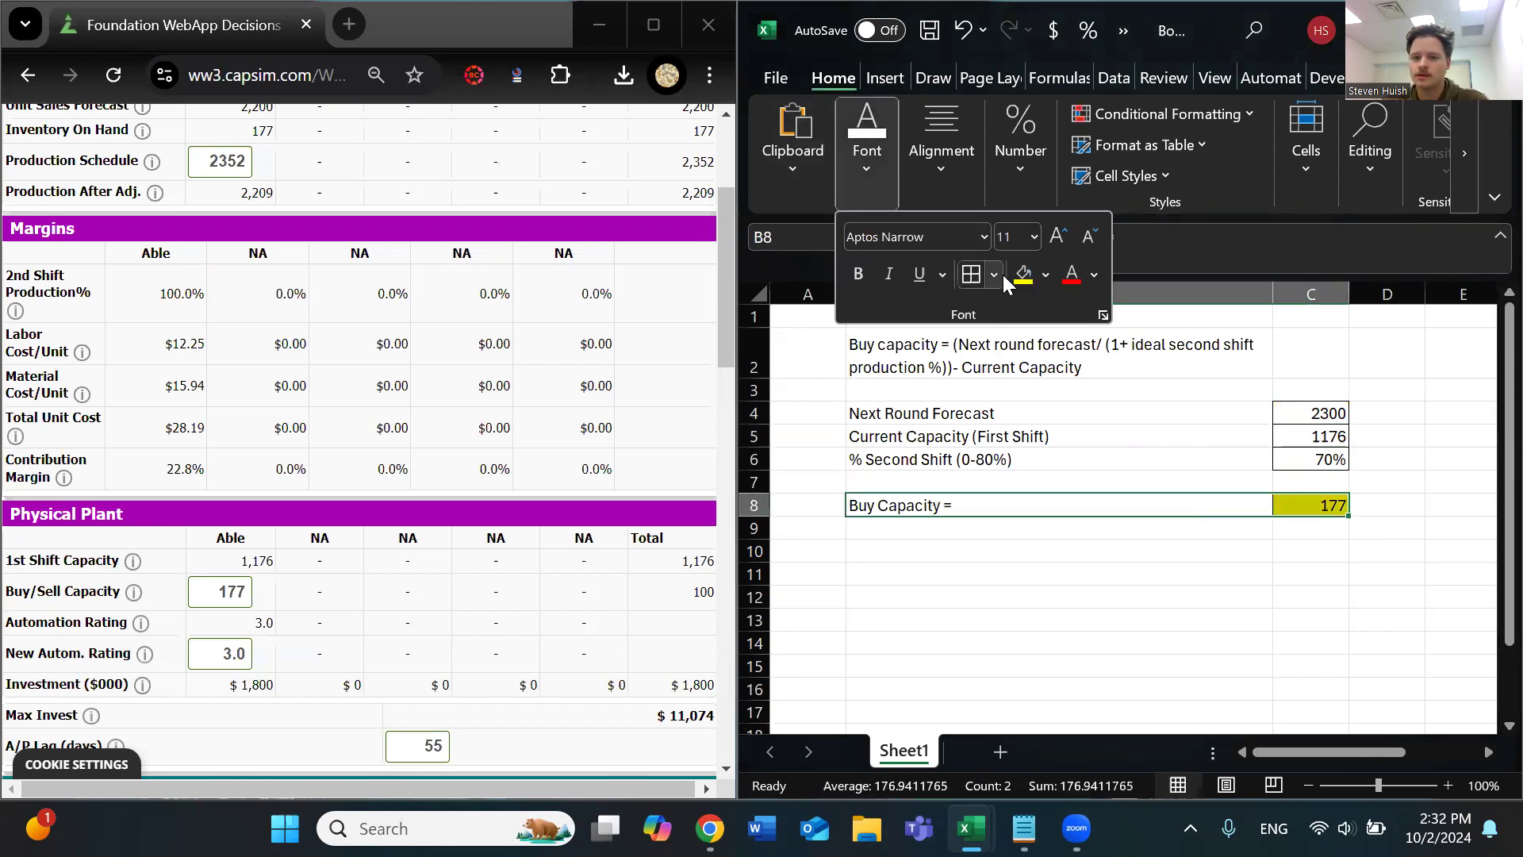
left_click(998, 543)
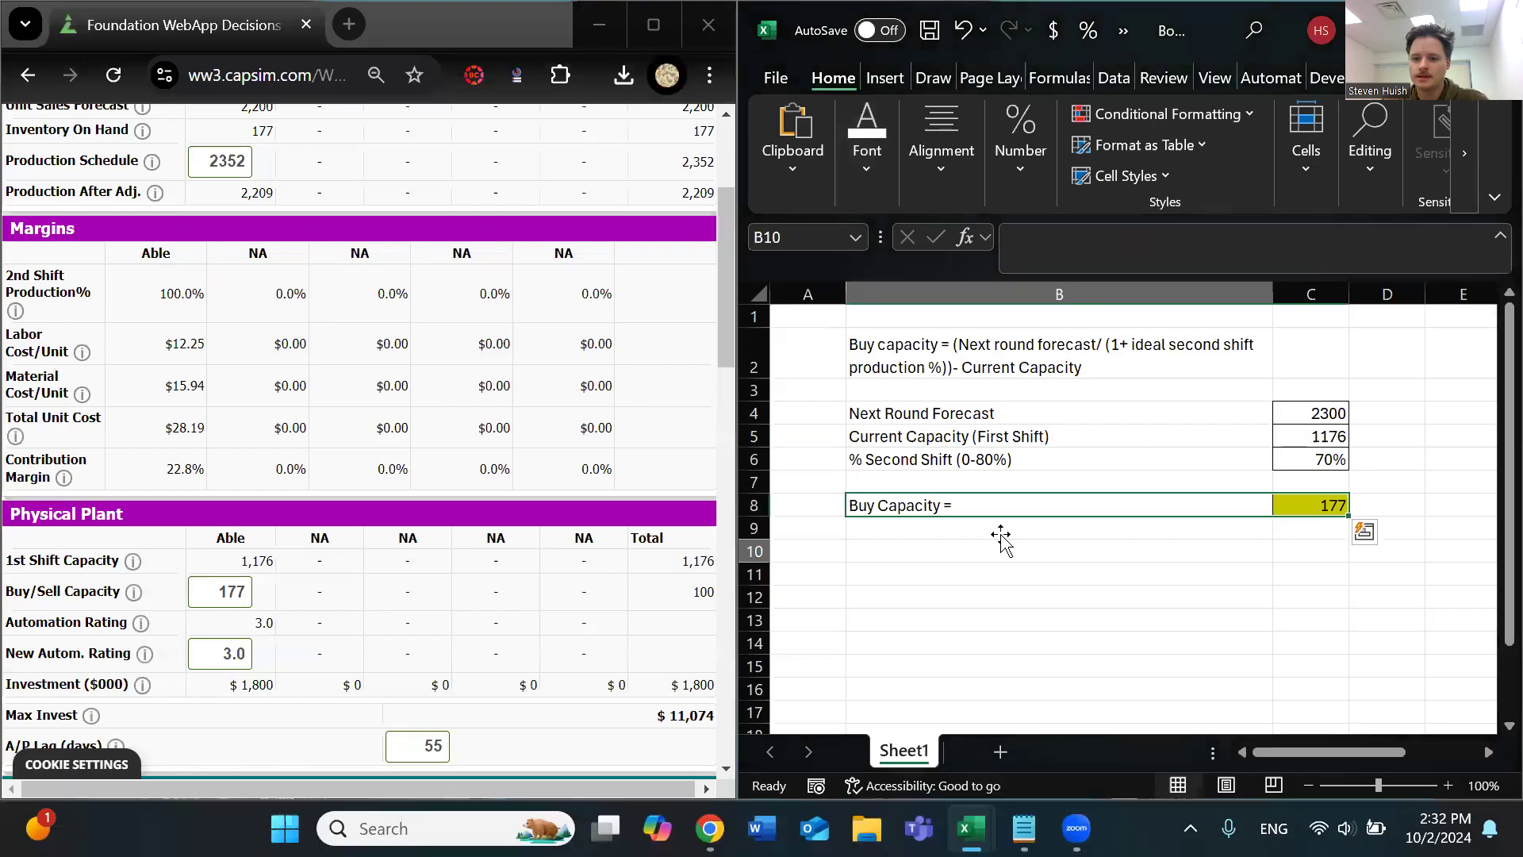
Apply All Borders to the three input labels in cells B4 to B6
left_click_drag(972, 411, 971, 460)
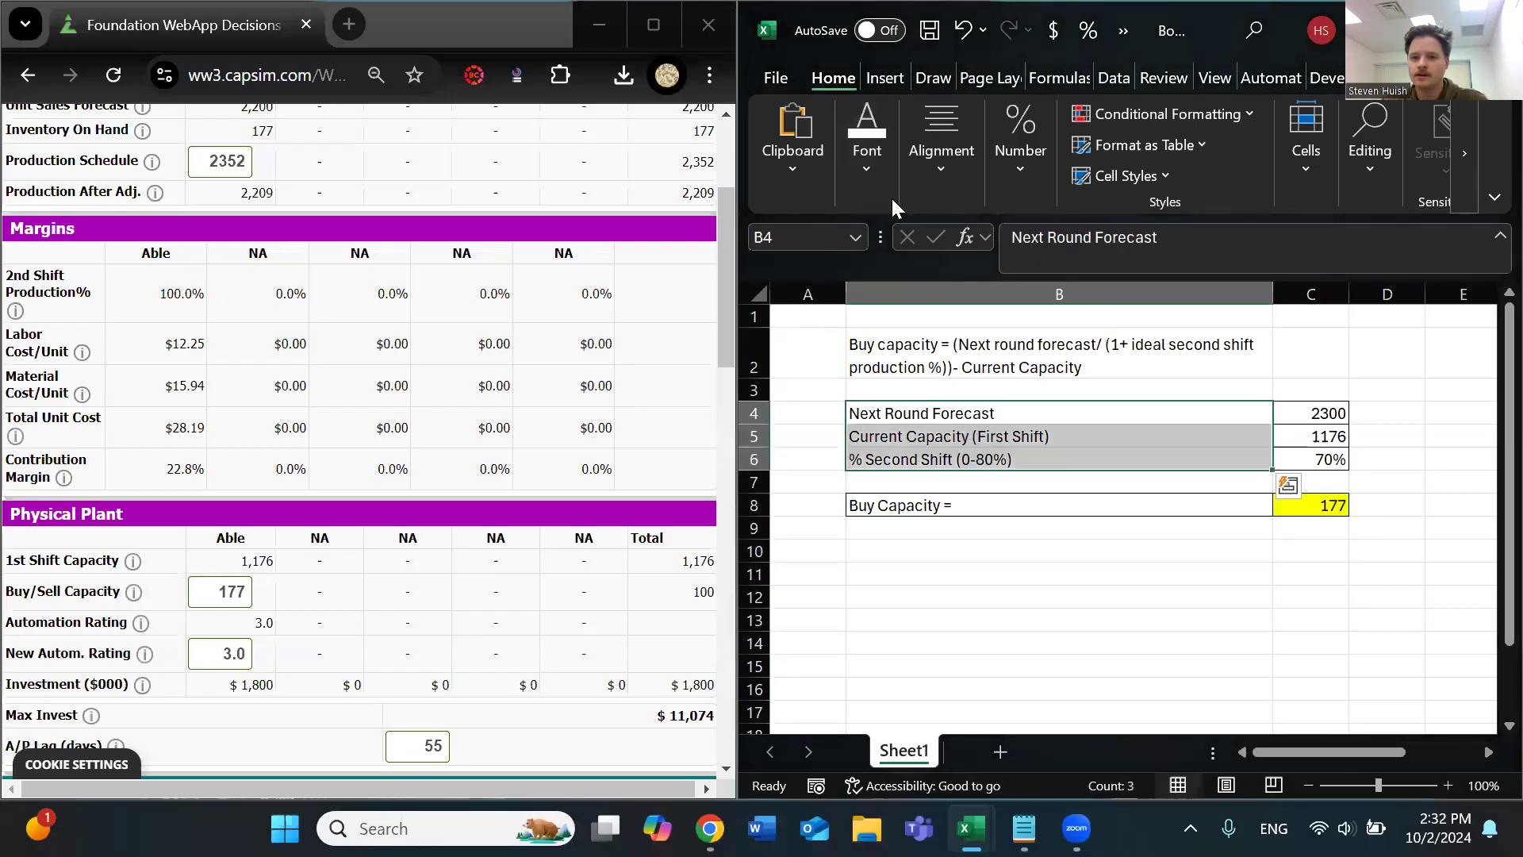
left_click(866, 155)
left_click(974, 274)
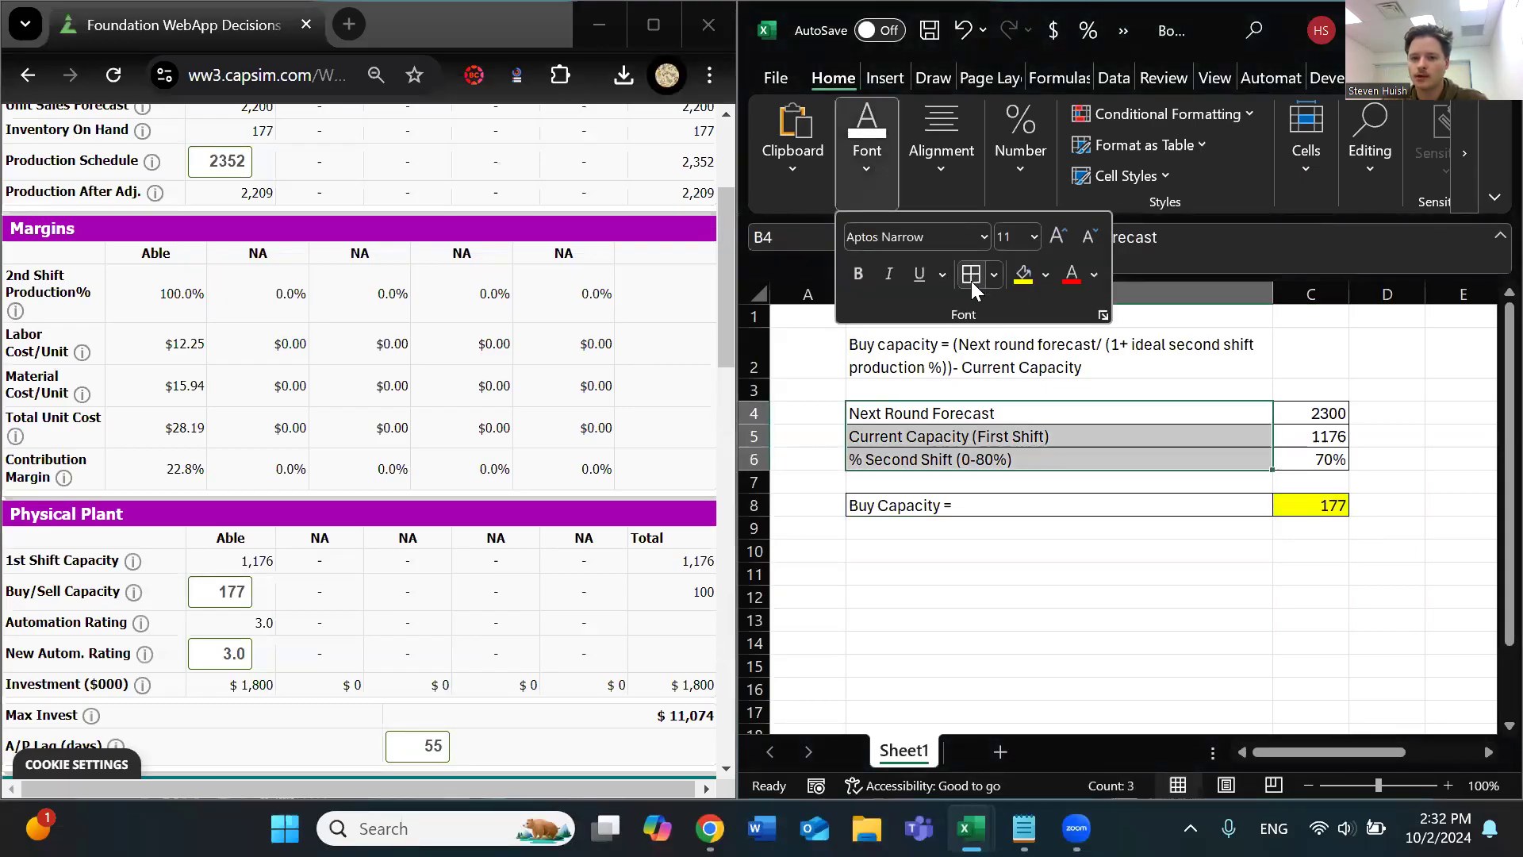
left_click(1065, 580)
left_click(1016, 552)
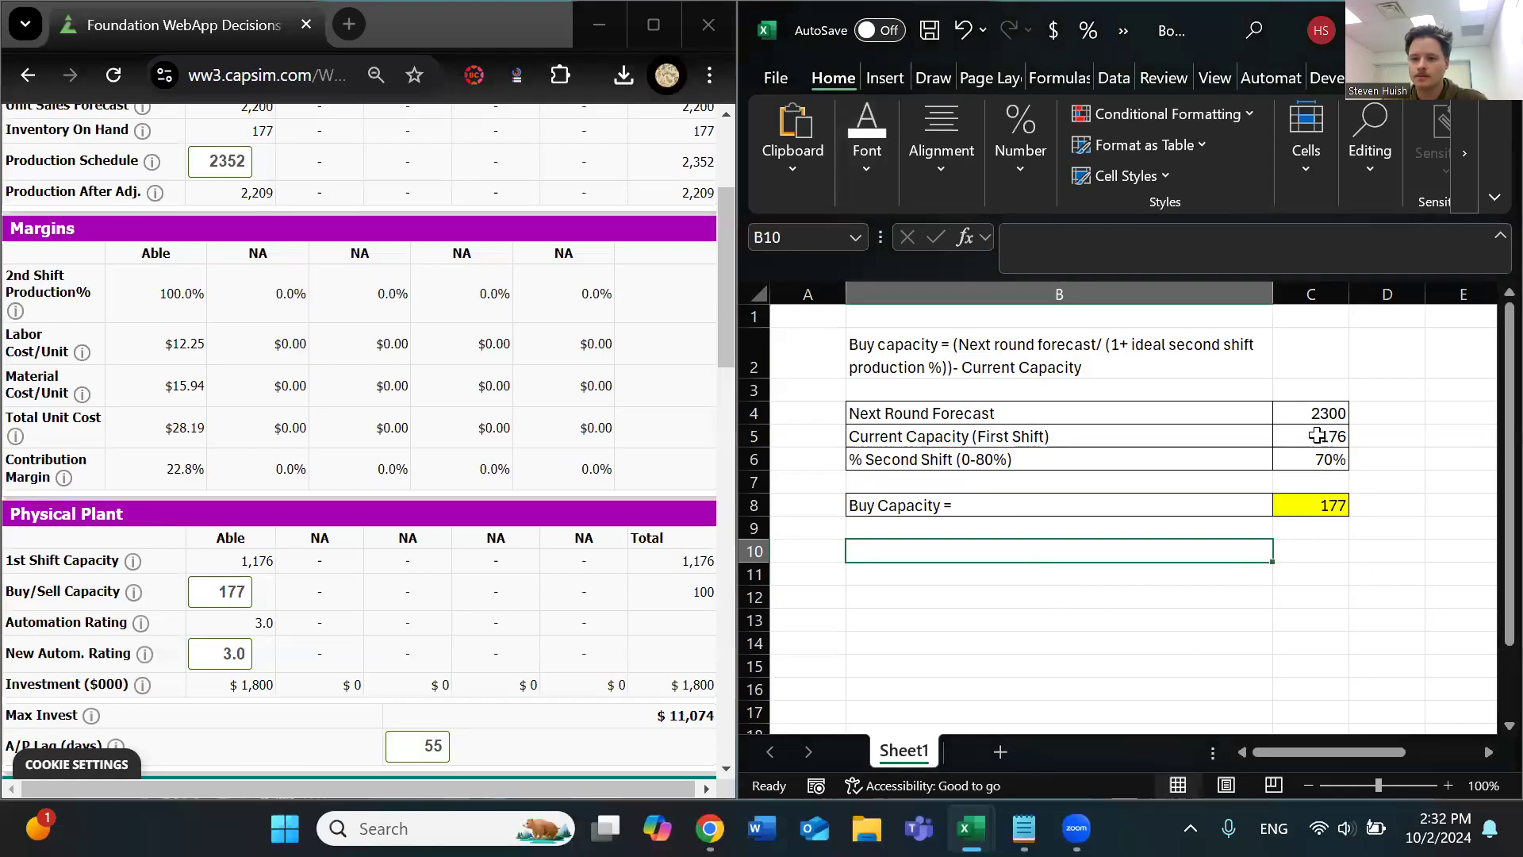
Apply the Input cell style to the three input values in cells C4 to C6
left_click_drag(1313, 411, 1317, 458)
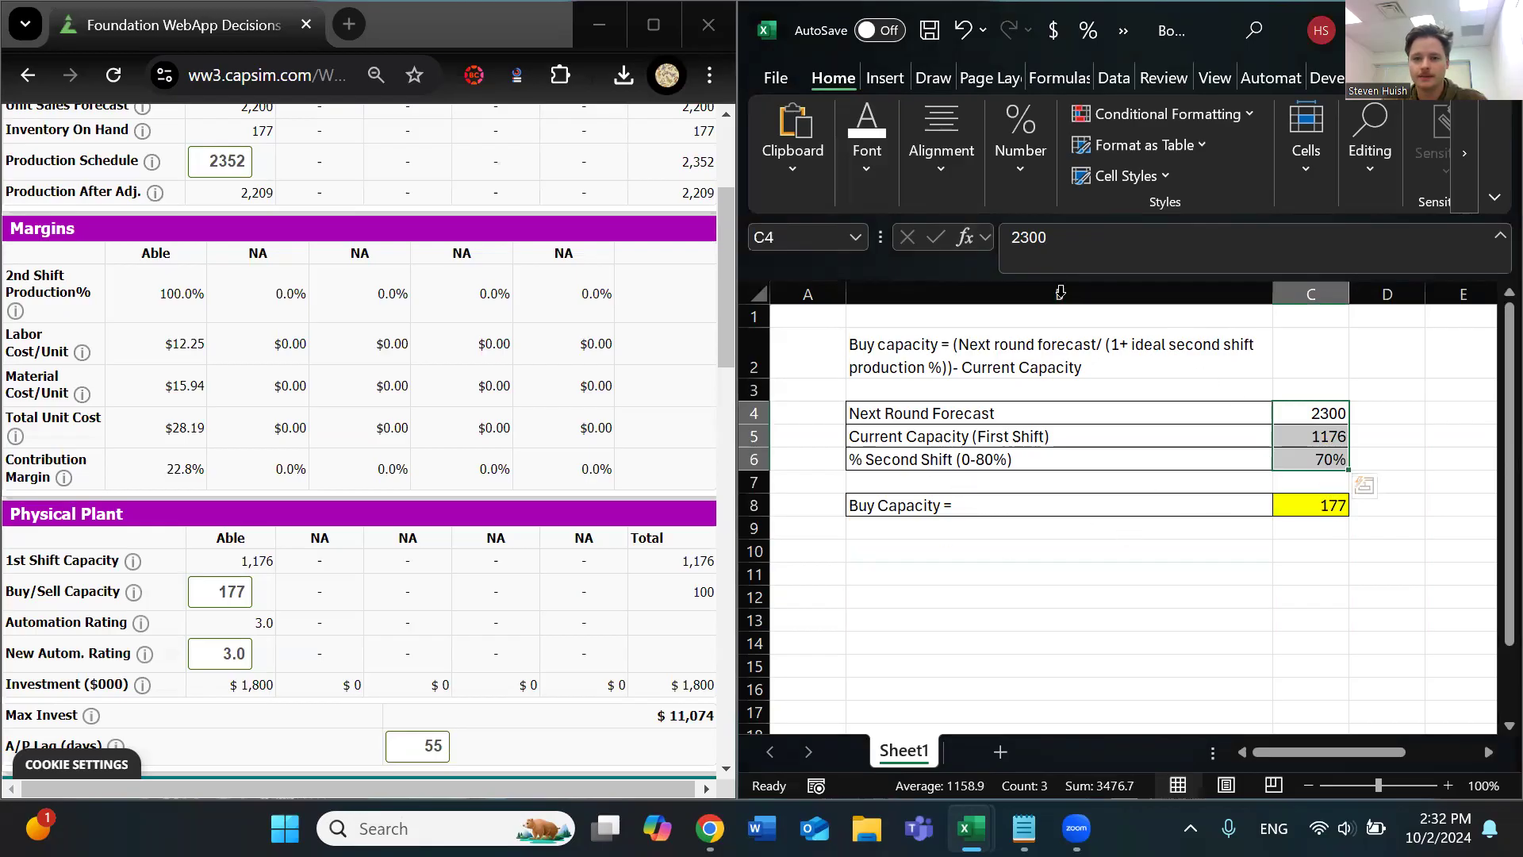
left_click(1155, 181)
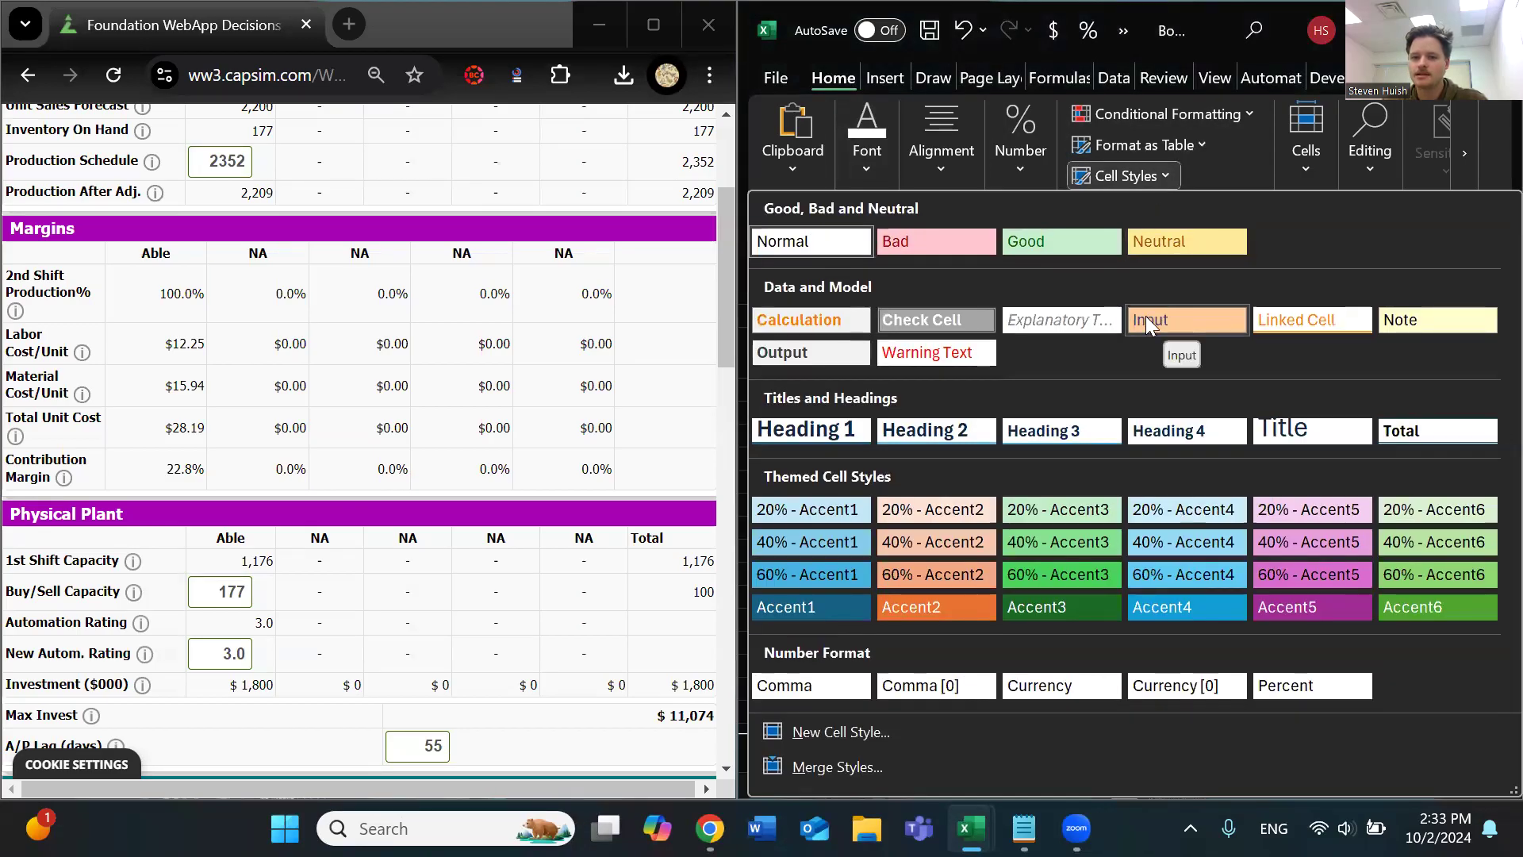
left_click(1198, 328)
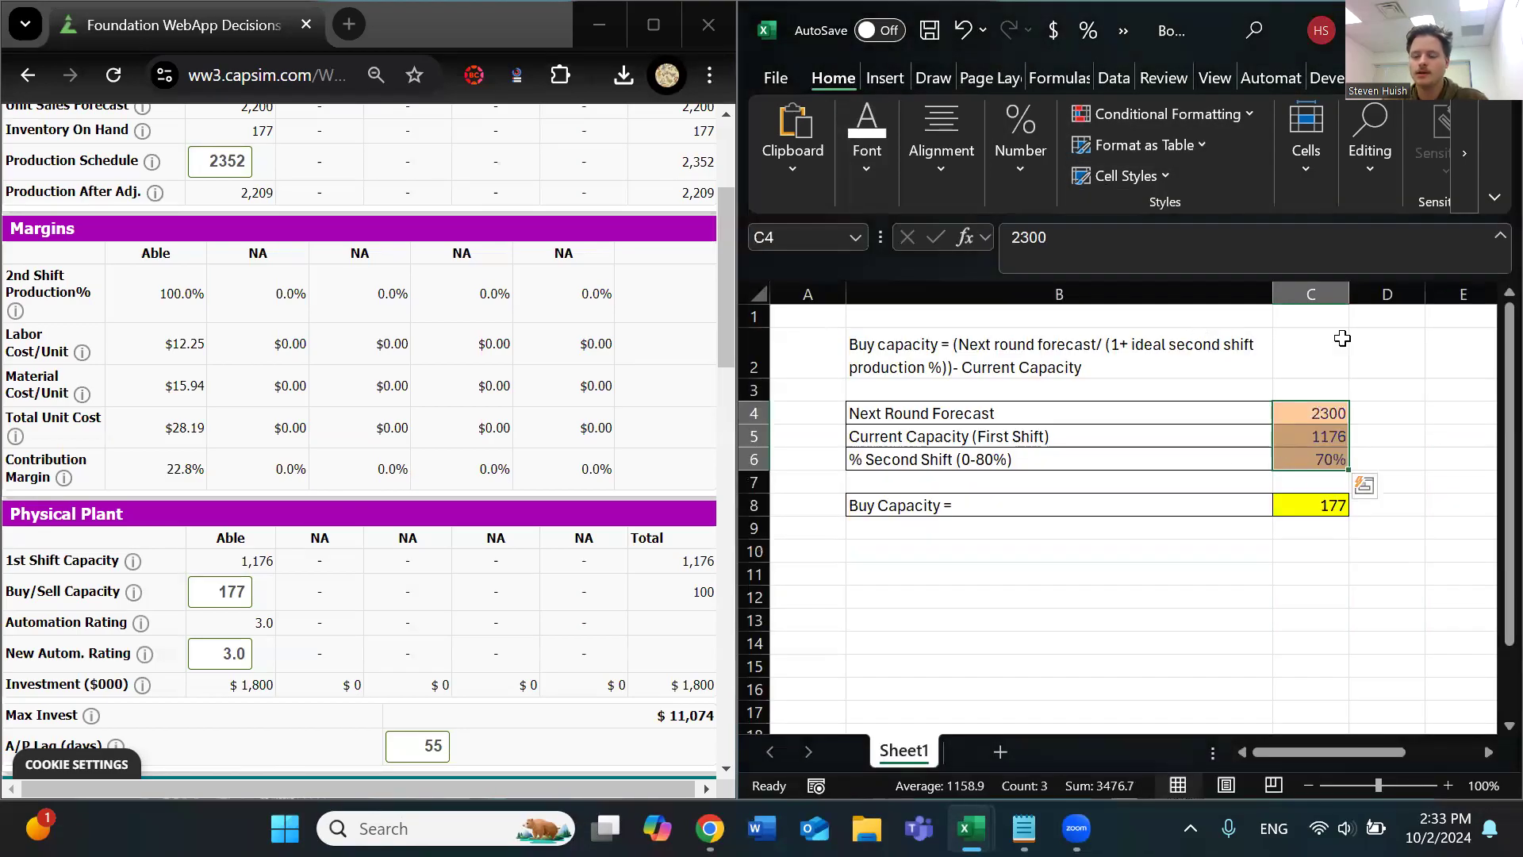
key("Right")
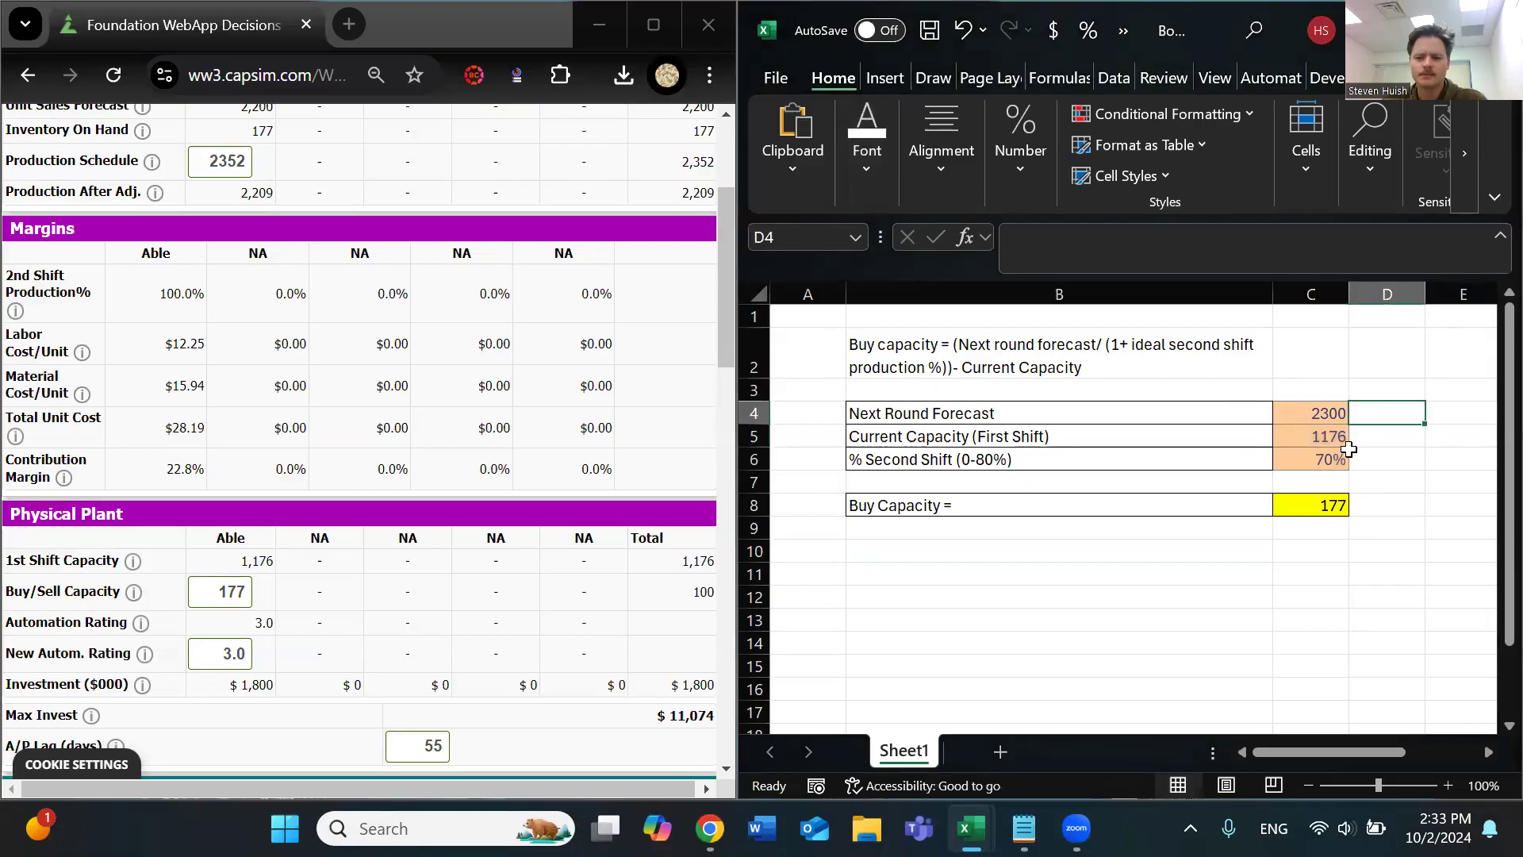